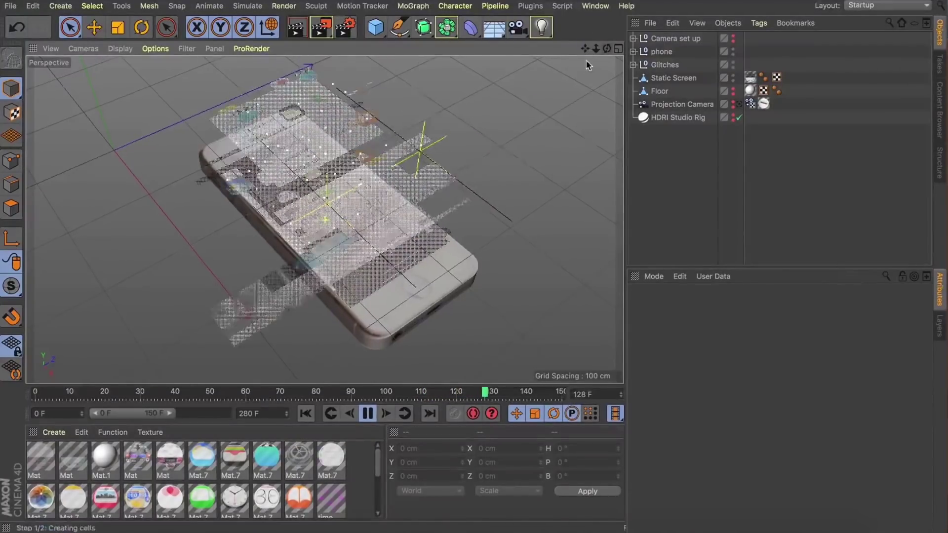
# - Examine the playing phone glitch animation from several angles, stop playback and return to the first frame
pyautogui.moveTo(607, 48)
pyautogui.mouseDown()
pyautogui.moveTo(618, 28)
pyautogui.moveTo(608, 29)
pyautogui.moveTo(608, 52)
pyautogui.mouseUp()
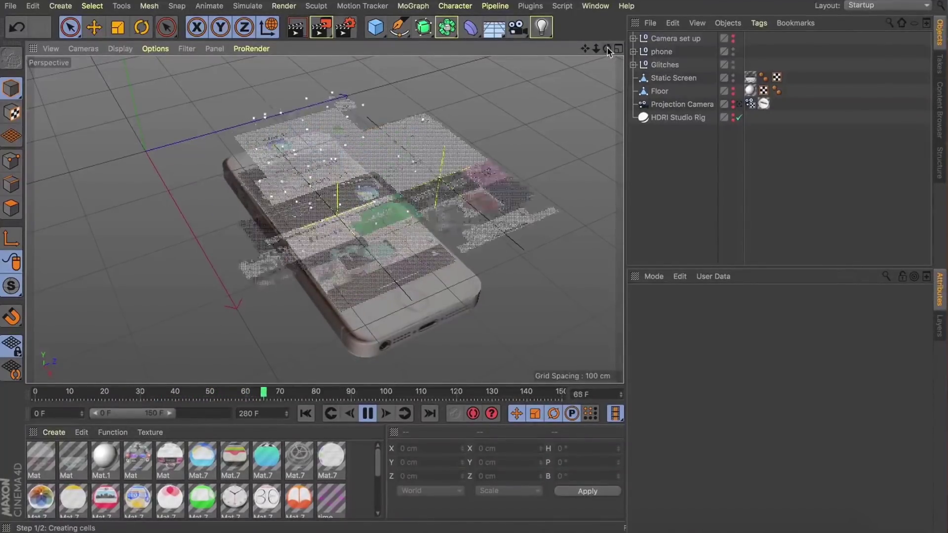
pyautogui.moveTo(608, 50); pyautogui.dragTo(608, 50)
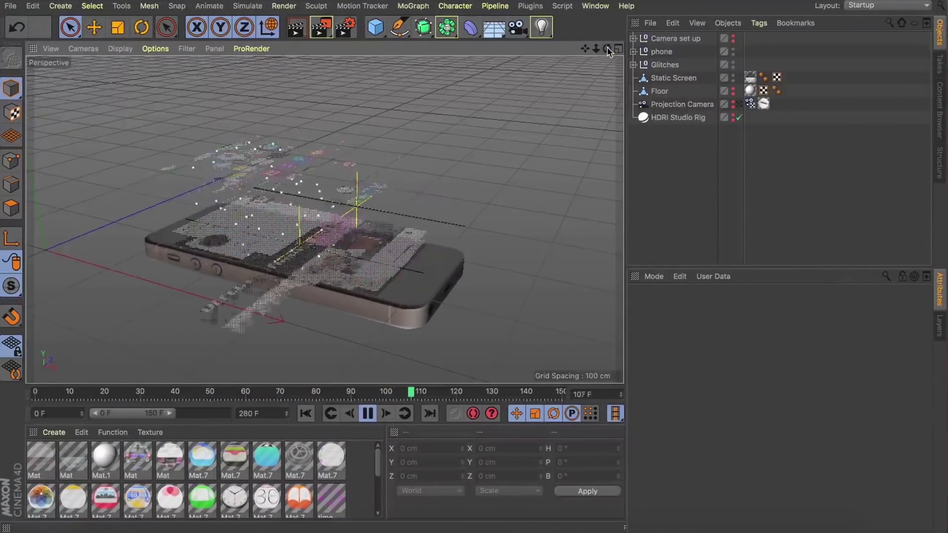
pyautogui.moveTo(607, 49); pyautogui.dragTo(587, 67)
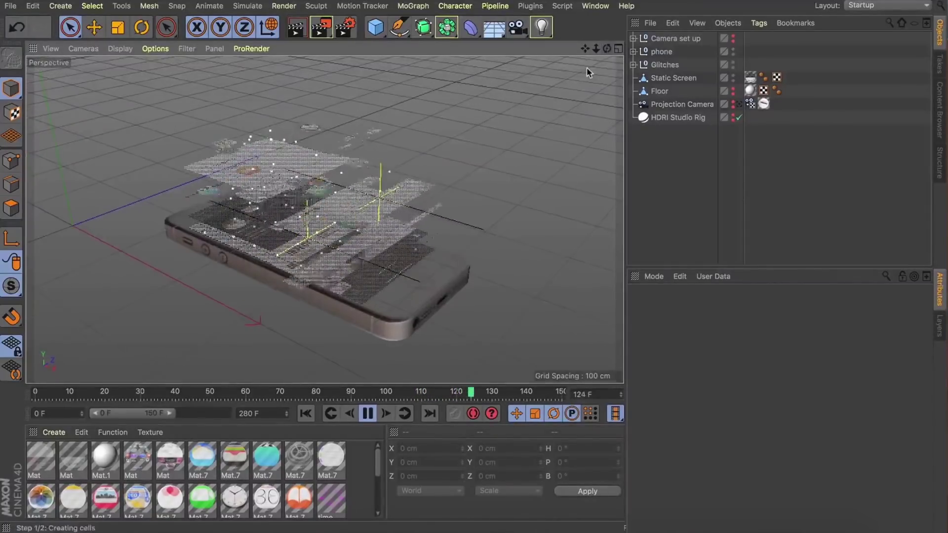
pyautogui.click(361, 412)
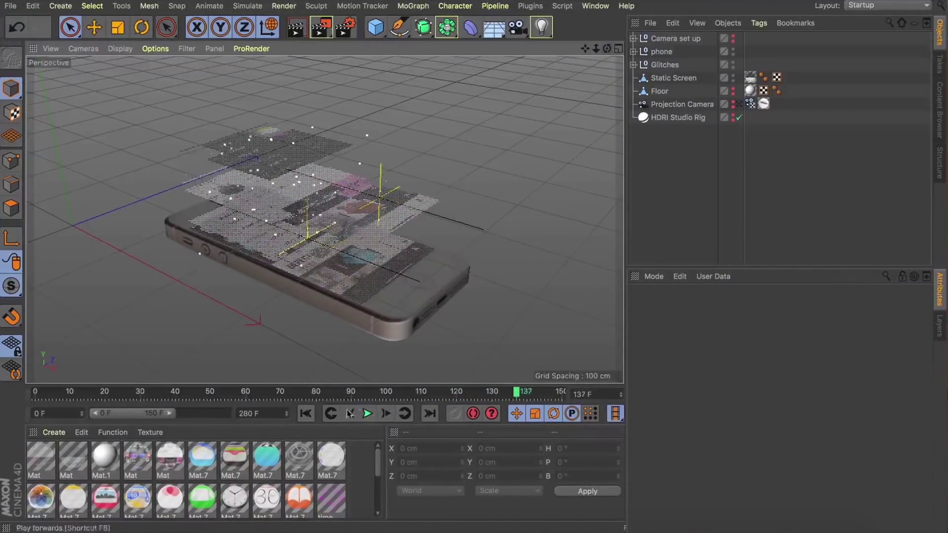
pyautogui.click(303, 414)
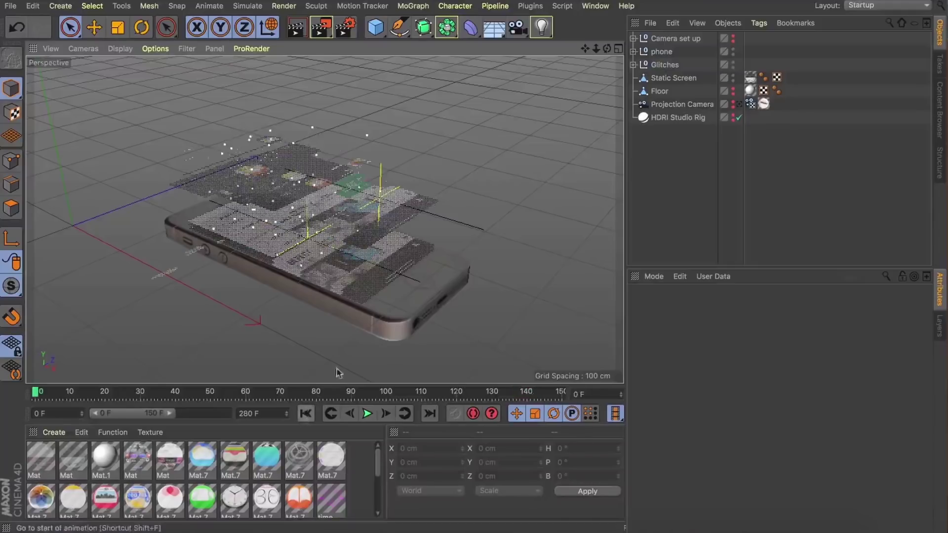
pyautogui.moveTo(607, 48)
pyautogui.mouseDown()
pyautogui.moveTo(593, 74)
pyautogui.moveTo(600, 49)
pyautogui.moveTo(597, 58)
pyautogui.moveTo(594, 44)
pyautogui.moveTo(562, 31)
pyautogui.moveTo(617, 49)
pyautogui.mouseUp()
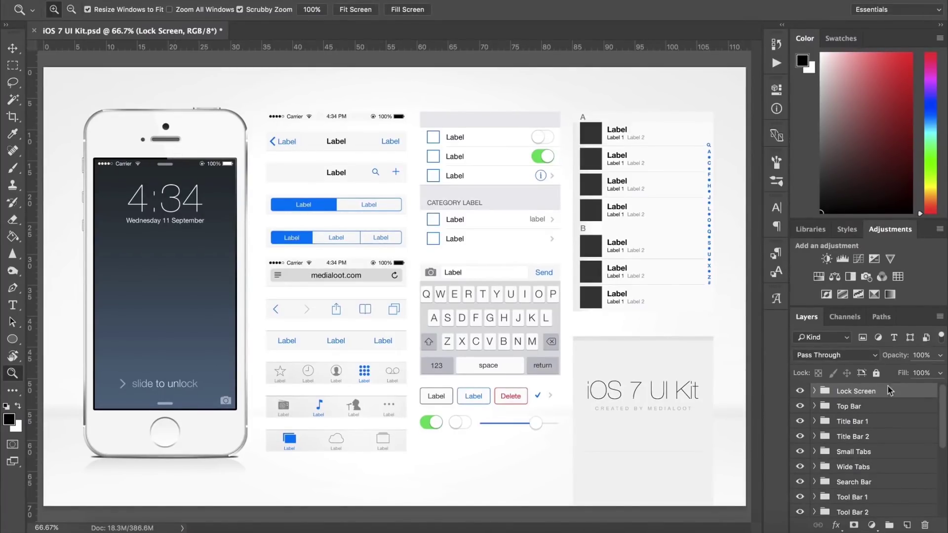
# - In Photoshop, duplicate the Lock Screen group of the iOS 7 UI Kit into a new document
pyautogui.rightClick(889, 391)
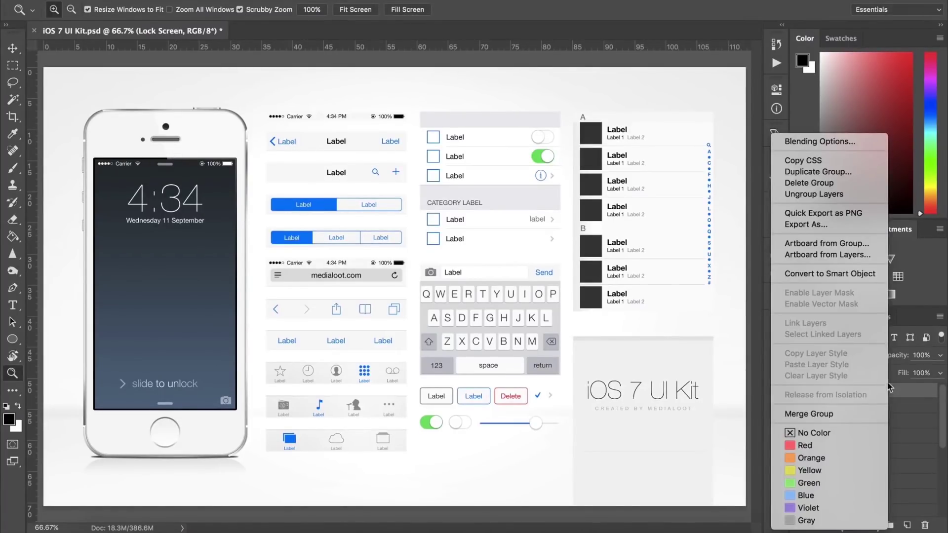
pyautogui.click(829, 175)
pyautogui.click(480, 245)
pyautogui.click(460, 255)
pyautogui.click(599, 194)
# - Select the outline of the Lock Screen group's Background layer and crop the new document to it
pyautogui.click(814, 391)
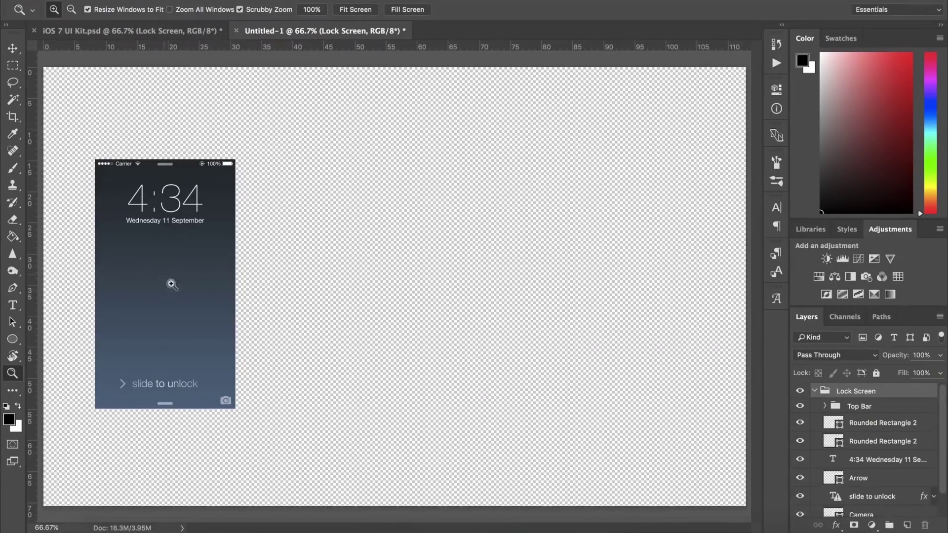
pyautogui.press('v')
pyautogui.rightClick(179, 292)
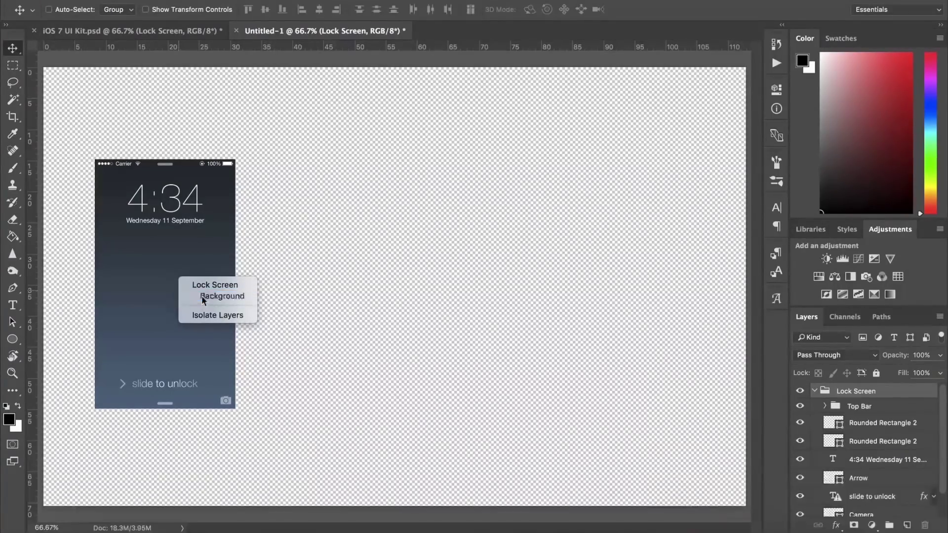
pyautogui.click(202, 298)
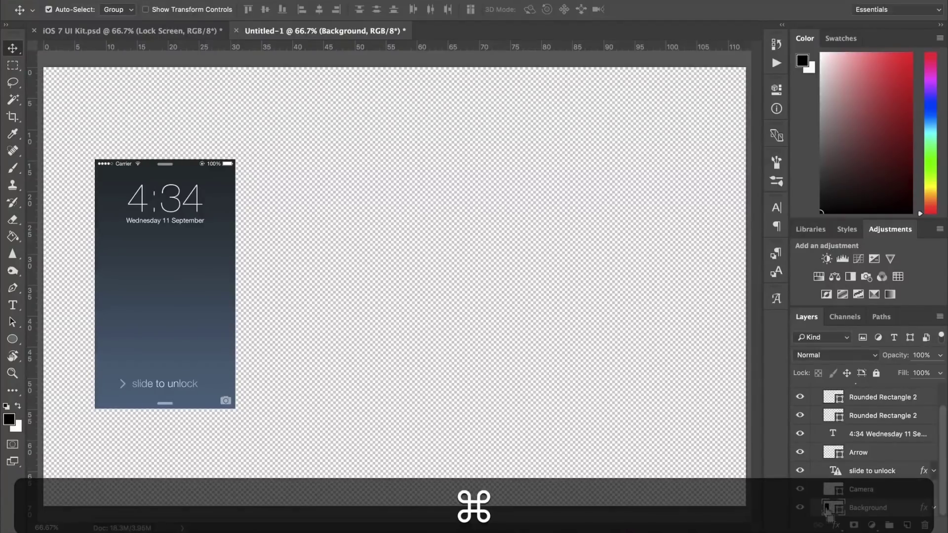
pyautogui.keyDown('super'); pyautogui.click(829, 511); pyautogui.keyUp('super')
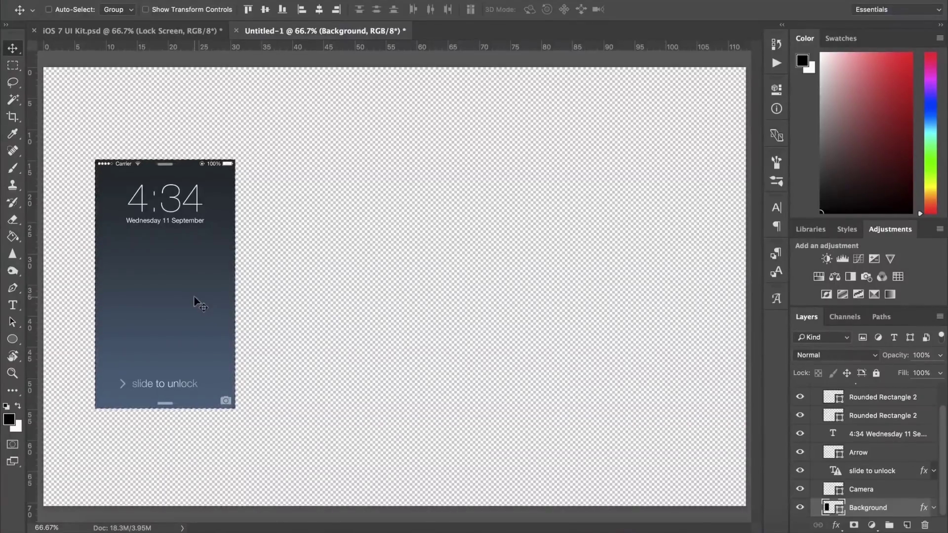
pyautogui.press('c')
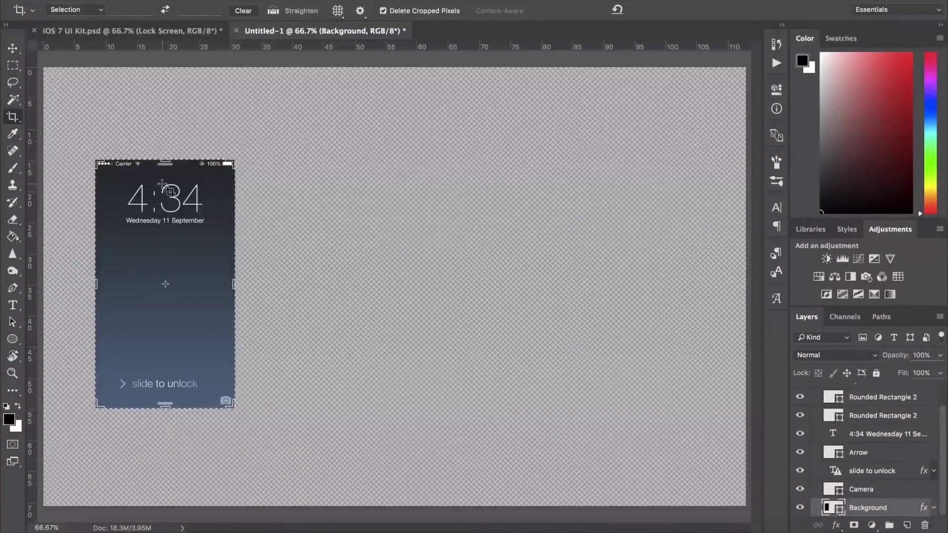
pyautogui.press('Return')
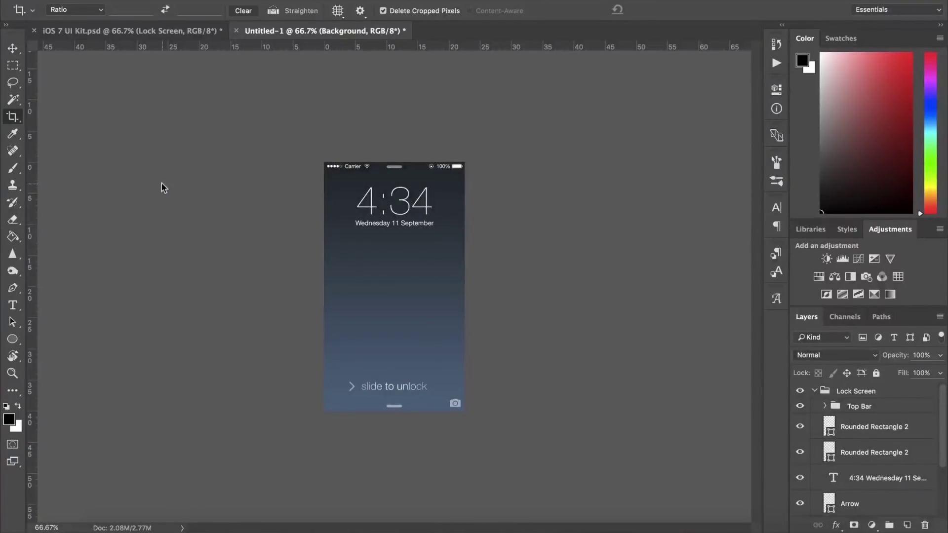
# - Hide the Background layer inside the Lock Screen group
pyautogui.press('z')
pyautogui.click(354, 276)
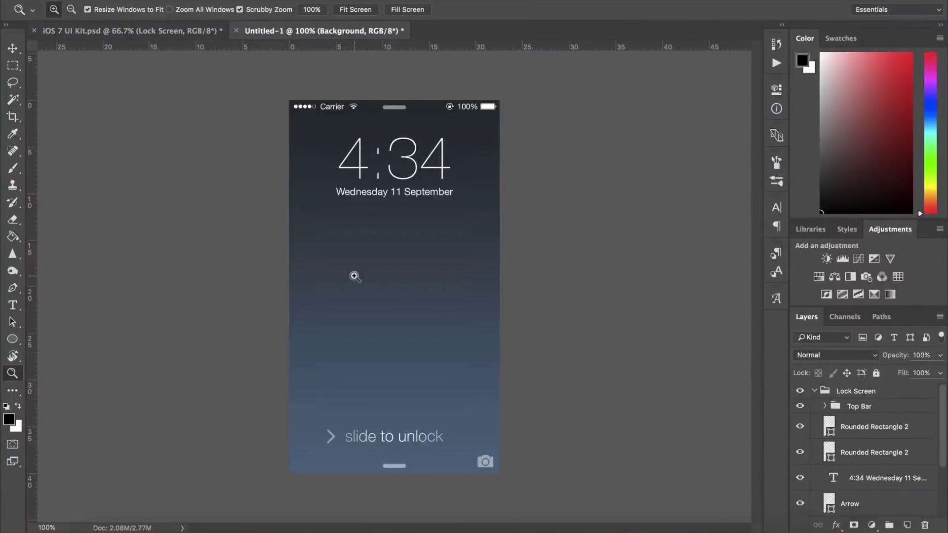
pyautogui.click(814, 392)
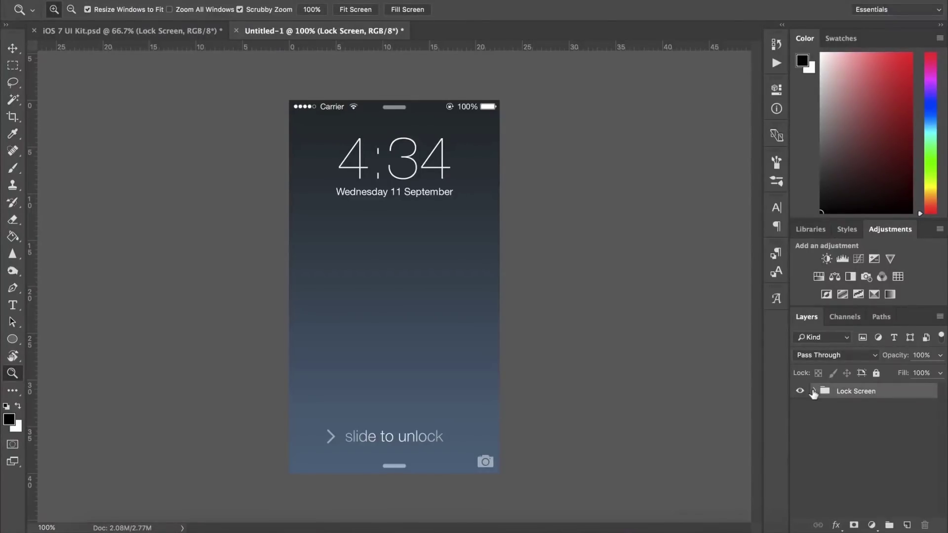
pyautogui.click(814, 391)
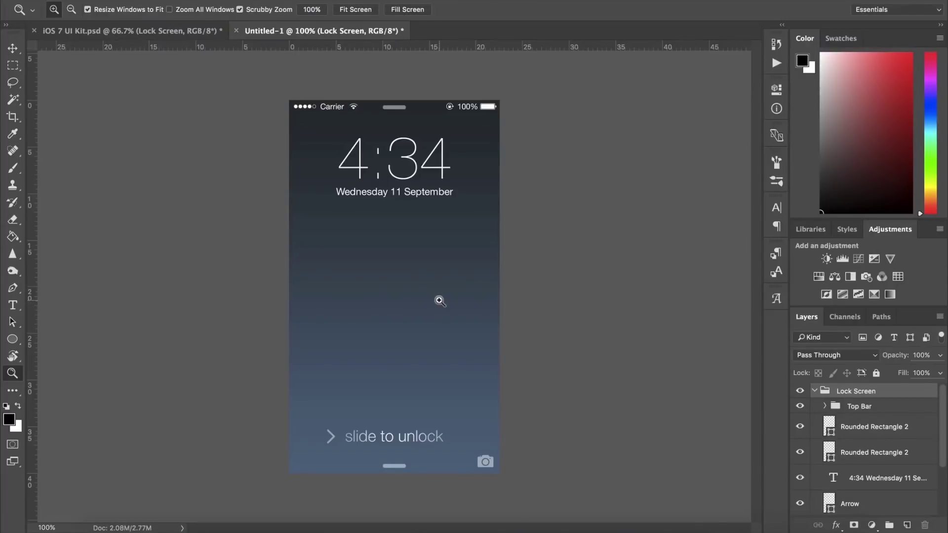
pyautogui.press('v')
pyautogui.rightClick(439, 293)
pyautogui.click(448, 306)
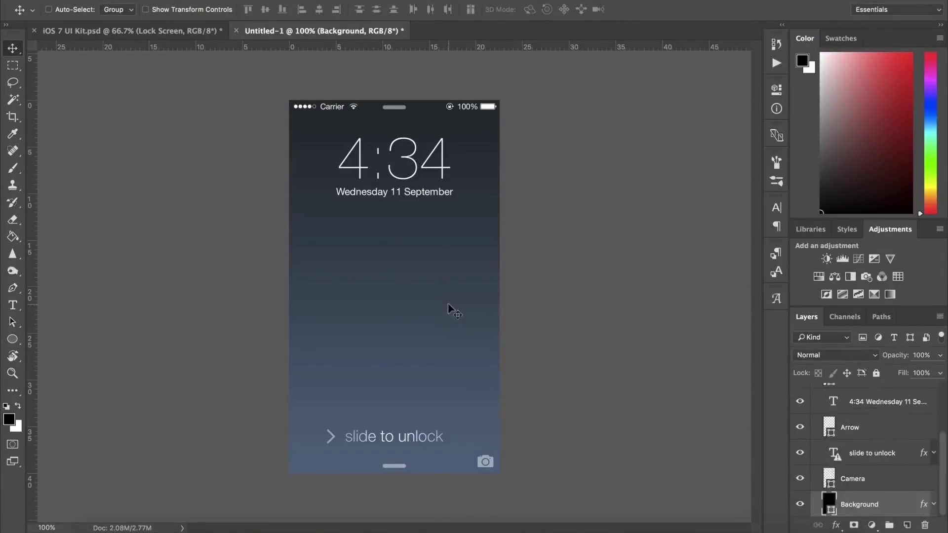
pyautogui.click(799, 505)
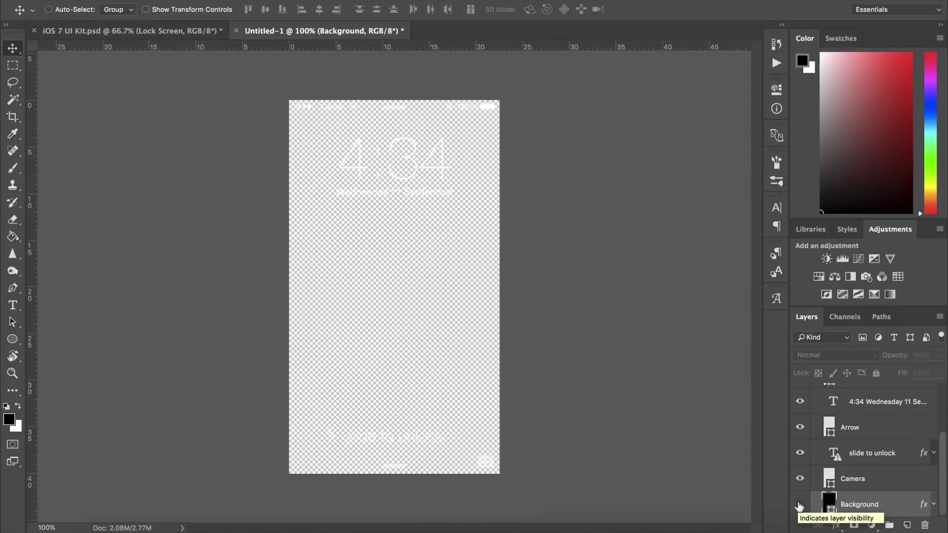
# - Save a PNG copy of the lock screen as iPhoneScreen_Base in the Textures folder
pyautogui.press('shift+super+s')
pyautogui.write('v')
pyautogui.press('BackSpace')
pyautogui.write('iPhoneScreen')
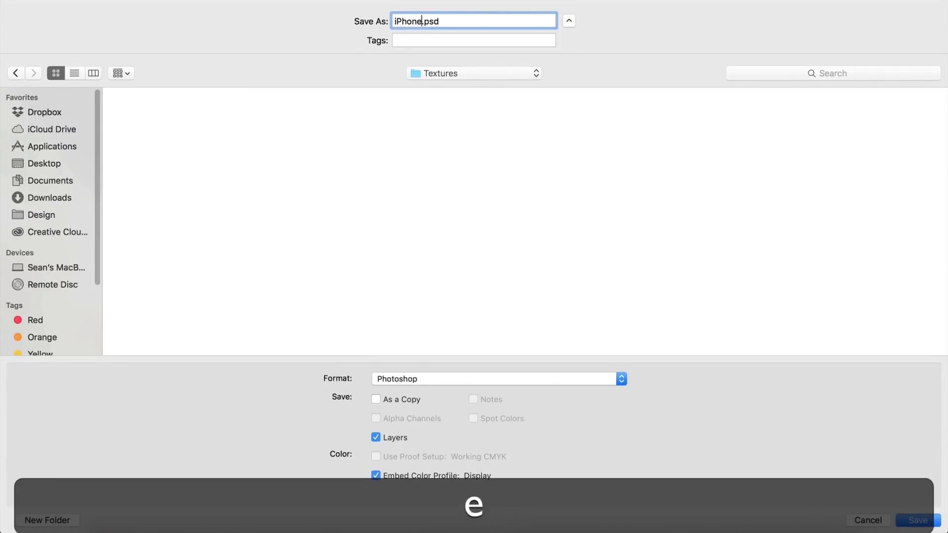
pyautogui.write('_Base')
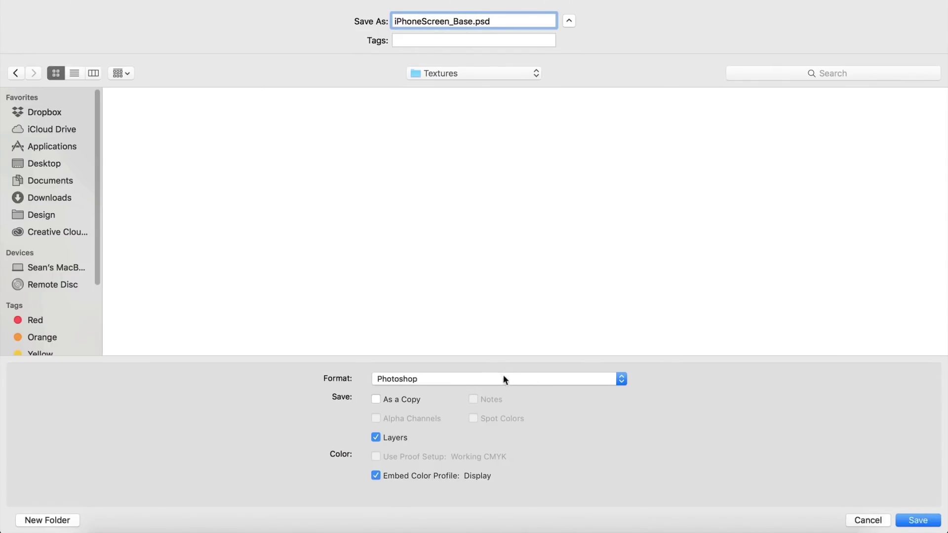
pyautogui.click(504, 379)
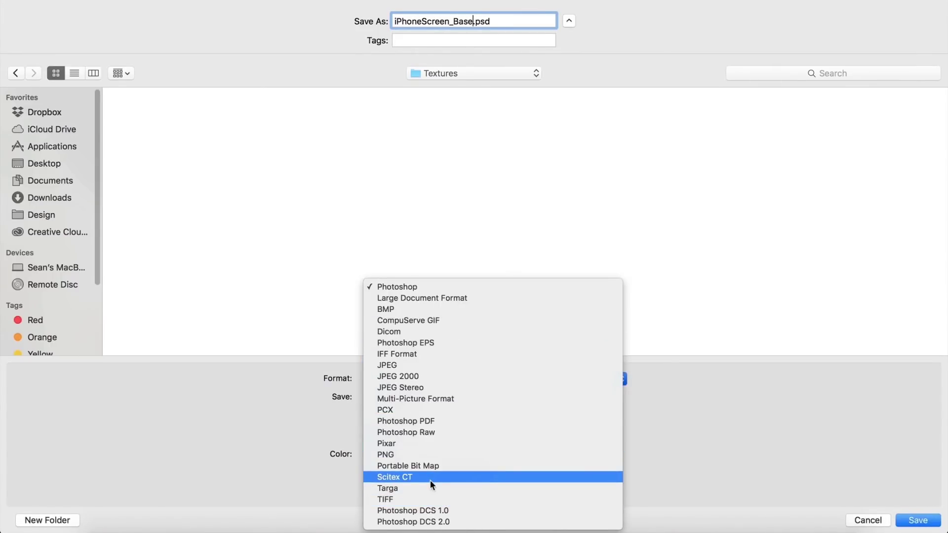
pyautogui.click(407, 454)
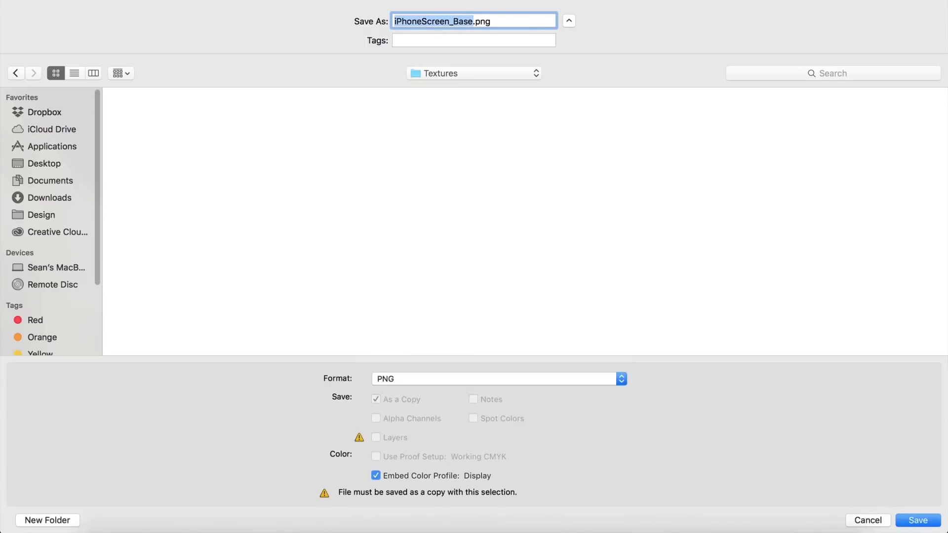
pyautogui.press('Return')
pyautogui.click(531, 154)
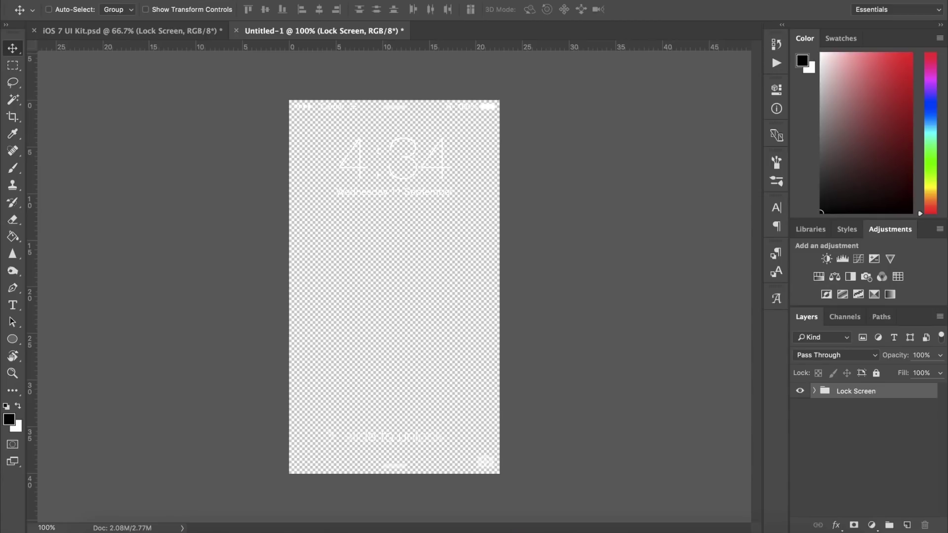
# - Open the Canvas Size settings to check the cropped document's dimensions
pyautogui.click(178, 0)
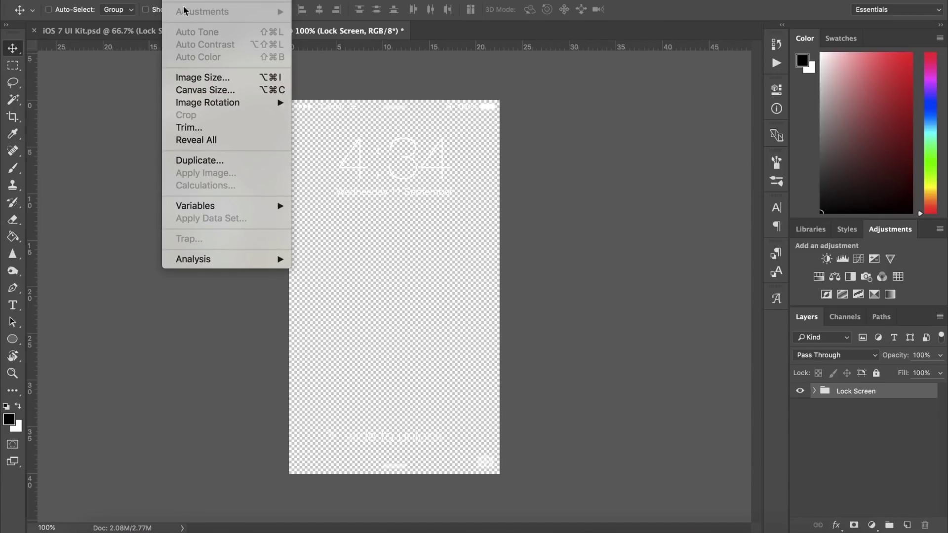
pyautogui.click(197, 90)
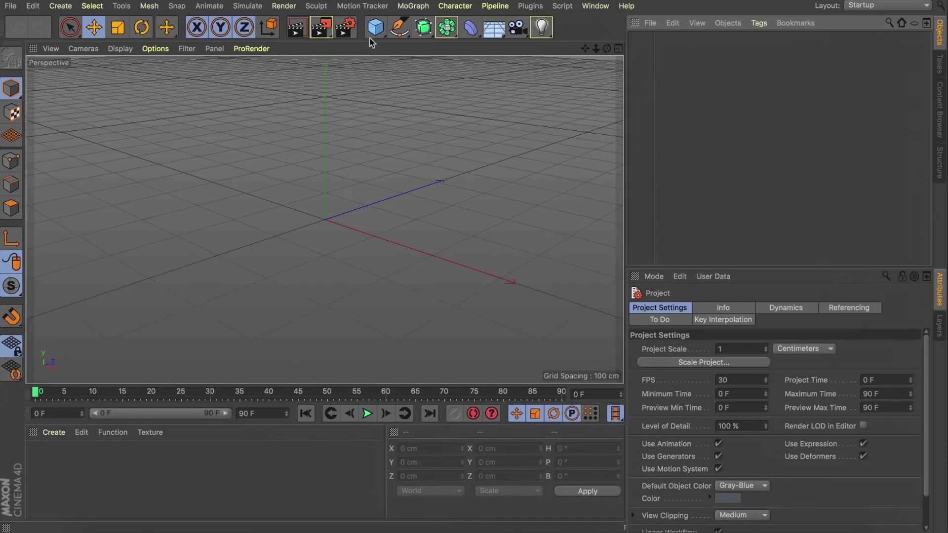
# - In Cinema 4D, add a plane to the empty scene and set its width to 220 cm
pyautogui.click(375, 27)
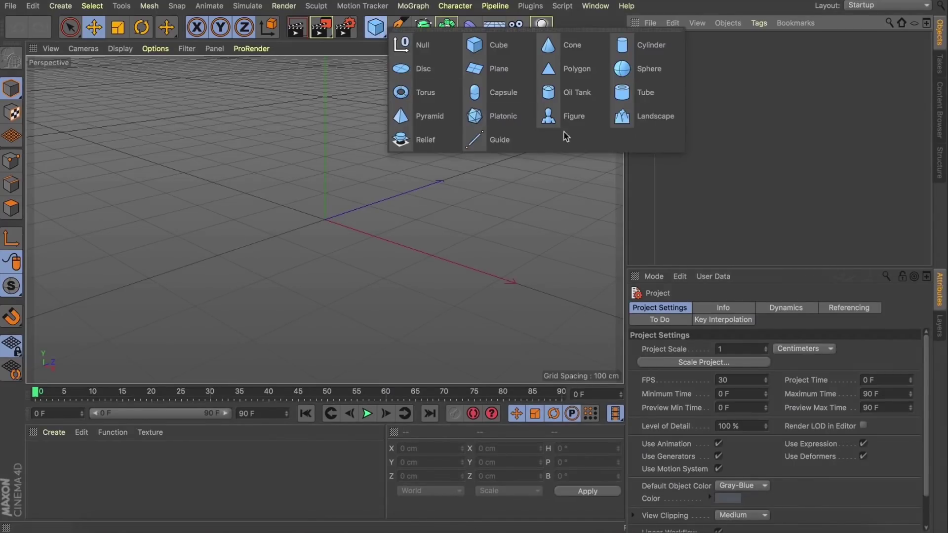
pyautogui.click(482, 68)
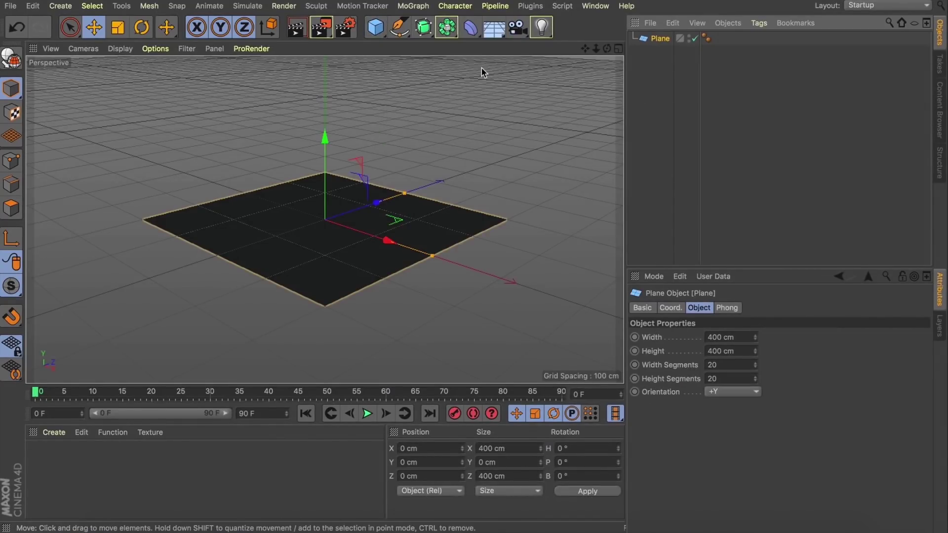
pyautogui.moveTo(736, 336); pyautogui.dragTo(513, 367)
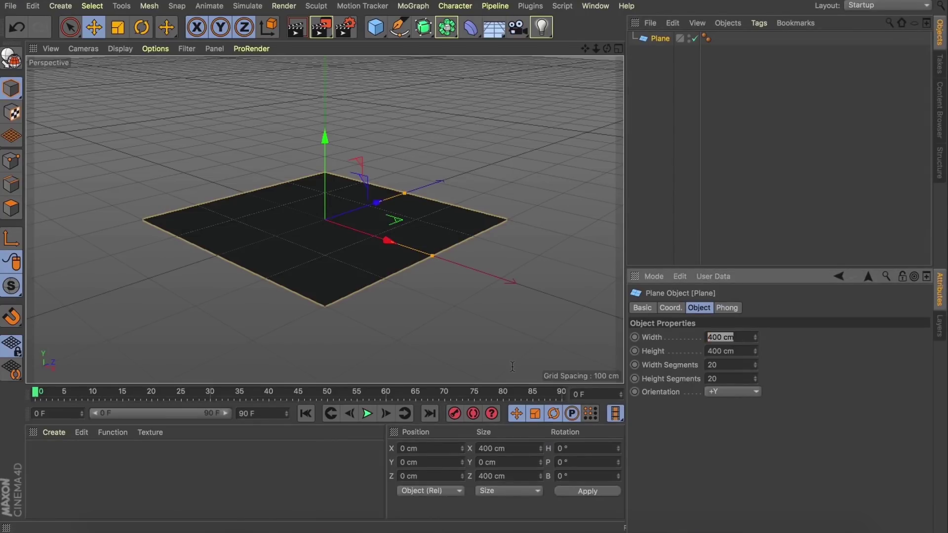
pyautogui.write('20')
pyautogui.press('BackSpace')
pyautogui.write('20')
pyautogui.press('Return')
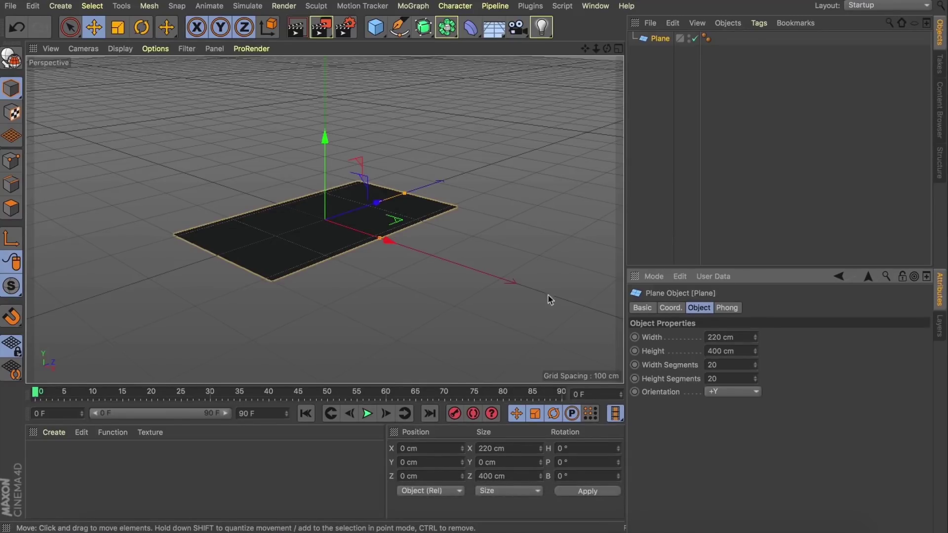
# - Create a new material and turn off its Color and Reflectance channels
pyautogui.moveTo(607, 48); pyautogui.dragTo(587, 55)
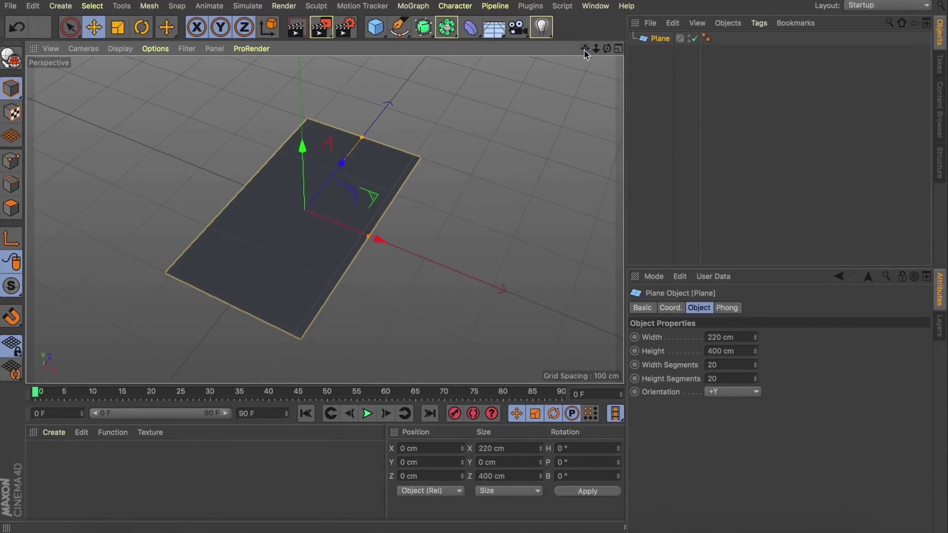
pyautogui.doubleClick(94, 474)
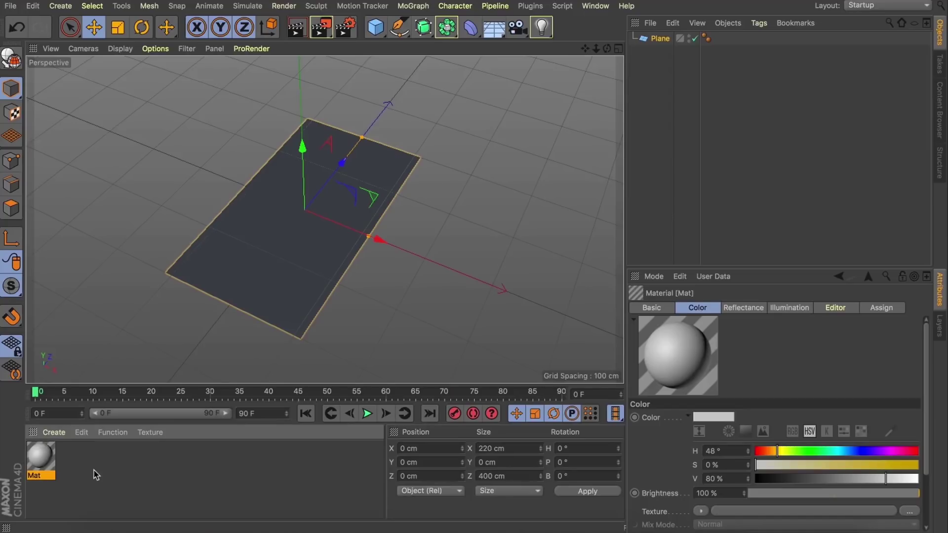
pyautogui.doubleClick(44, 460)
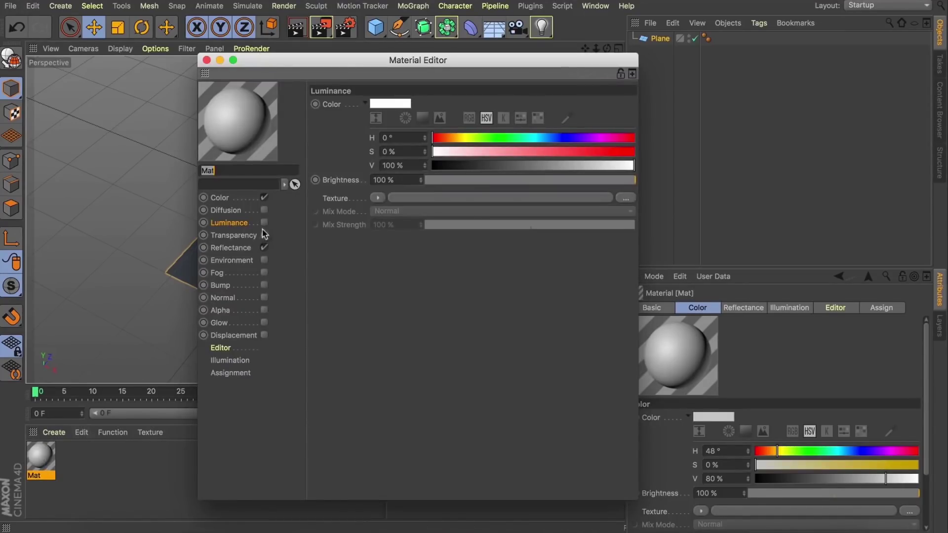
pyautogui.click(265, 197)
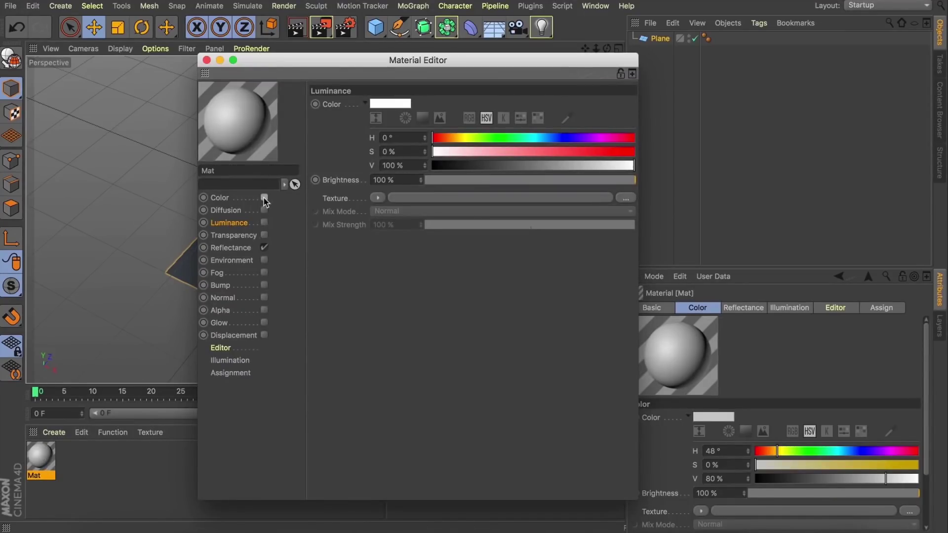
pyautogui.click(264, 247)
# - Turn on the material's Alpha channel and load iPhoneScreen_Base.png from the Textures folder as its texture
pyautogui.click(251, 236)
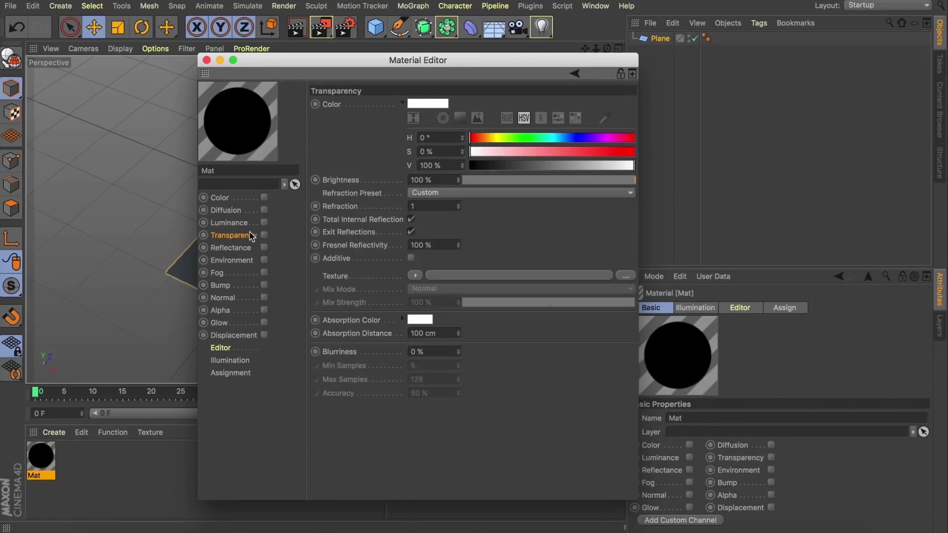
pyautogui.click(236, 312)
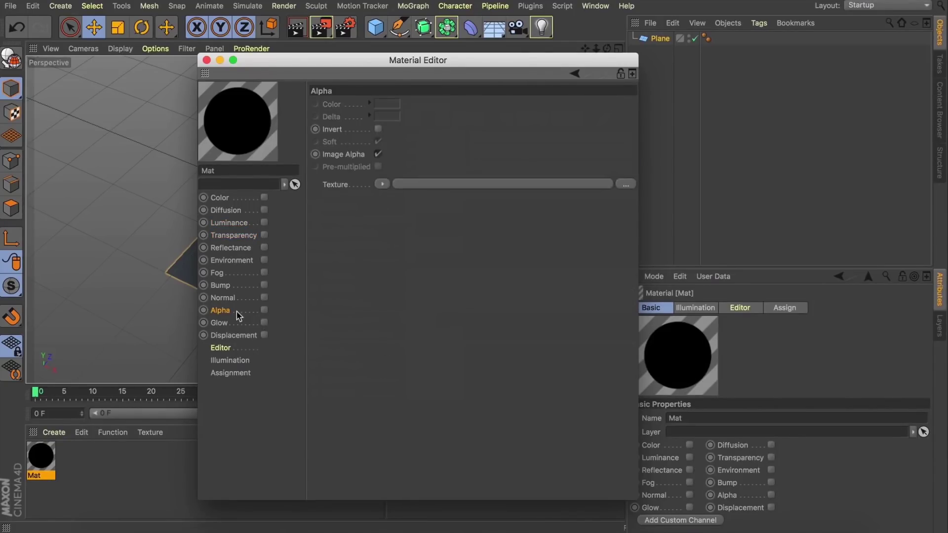
pyautogui.click(265, 310)
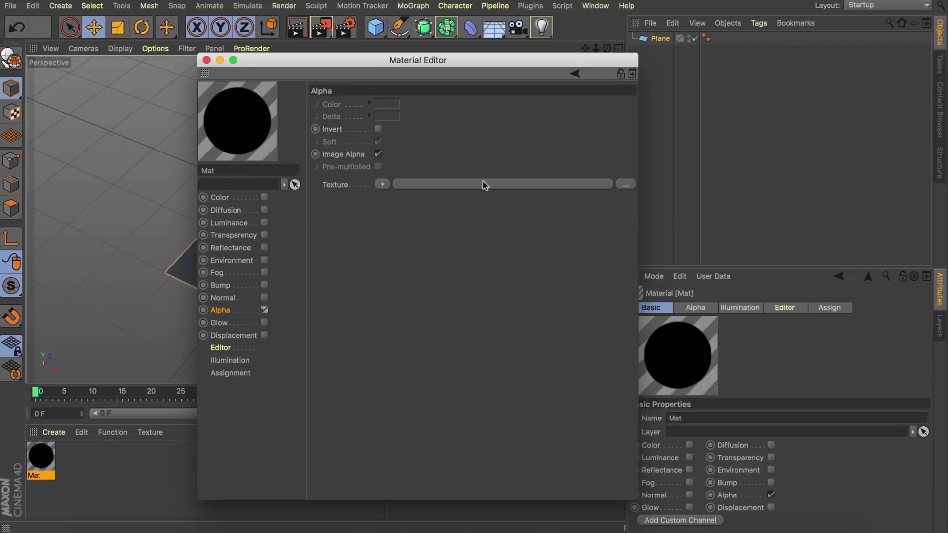
pyautogui.click(624, 185)
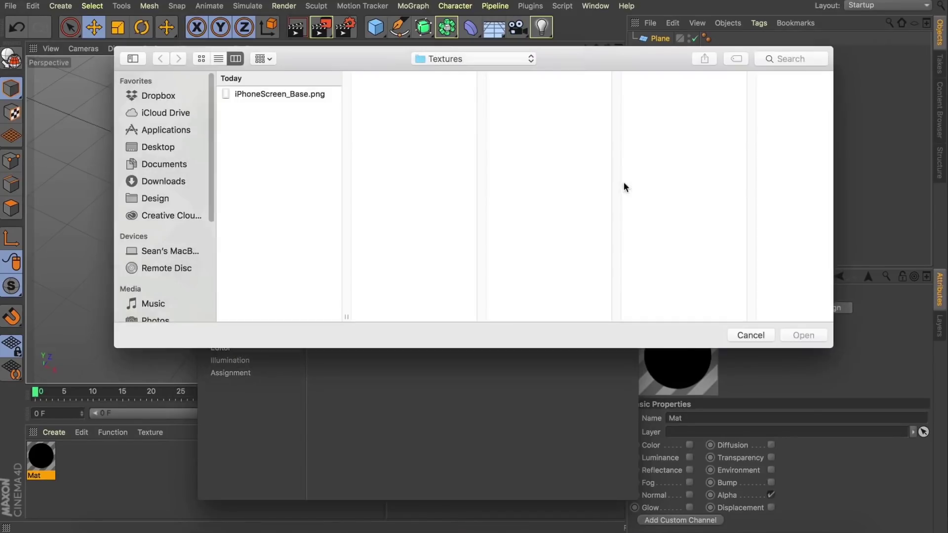
pyautogui.click(302, 94)
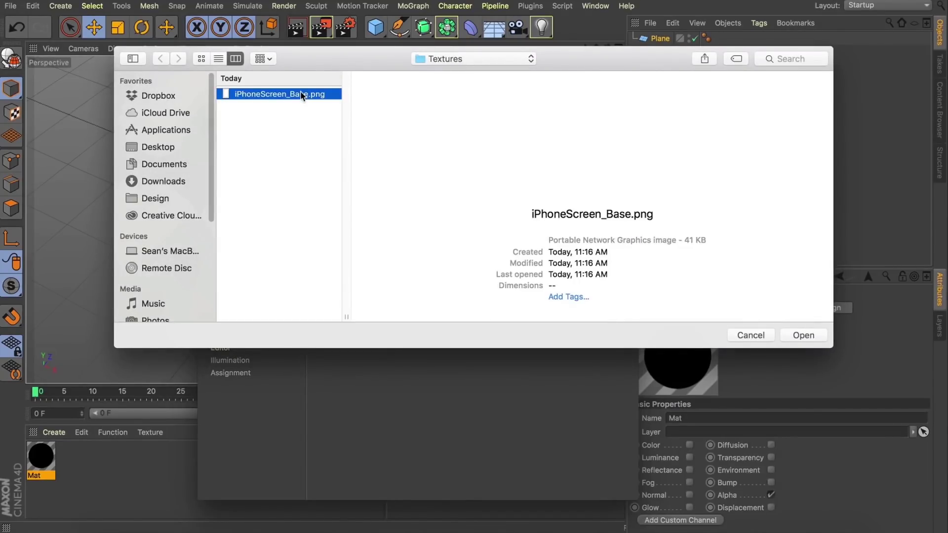
pyautogui.press('Return')
pyautogui.click(521, 177)
# - Apply the lock screen material to the plane
pyautogui.moveTo(263, 62); pyautogui.dragTo(478, 127)
pyautogui.moveTo(30, 483); pyautogui.dragTo(255, 280)
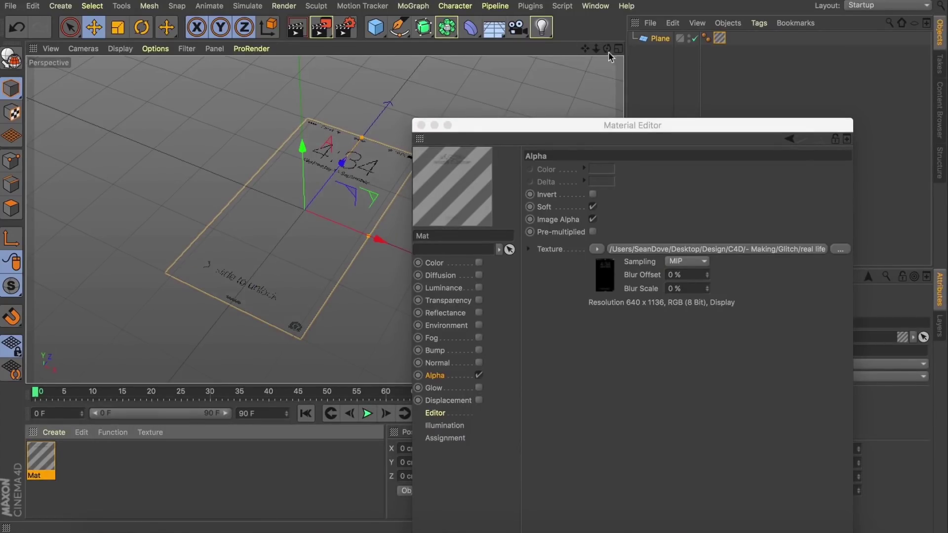
pyautogui.moveTo(606, 48); pyautogui.dragTo(607, 53)
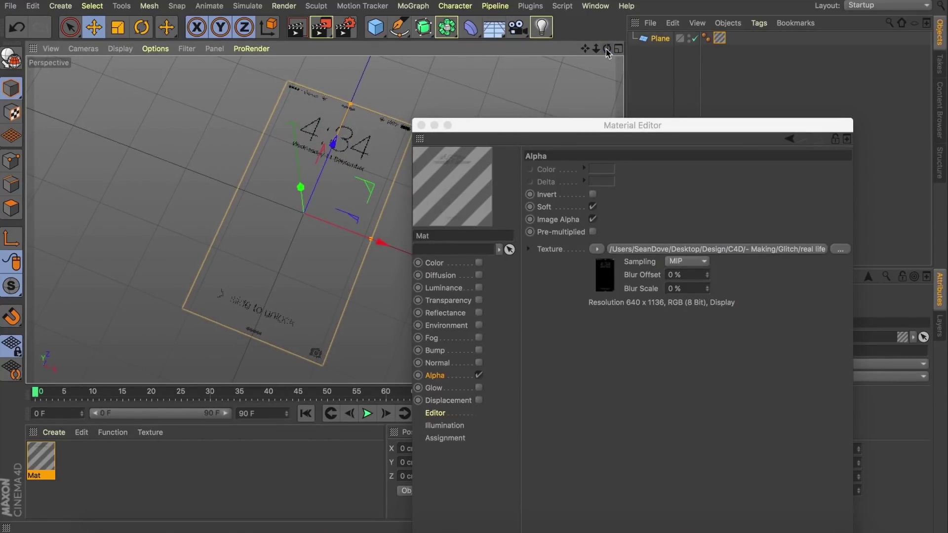
# - Turn on the material's Luminance channel and close the Material Editor
pyautogui.moveTo(497, 128); pyautogui.dragTo(533, 71)
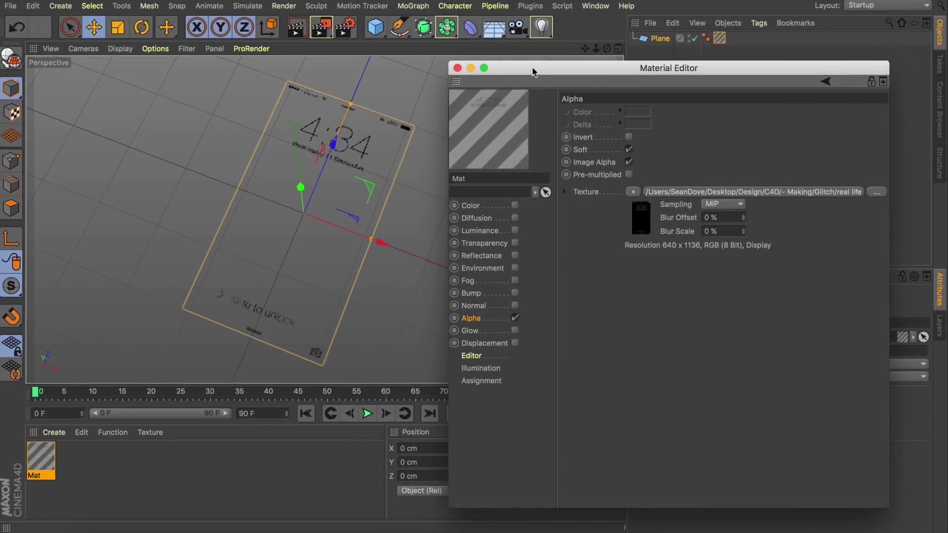
pyautogui.click(492, 230)
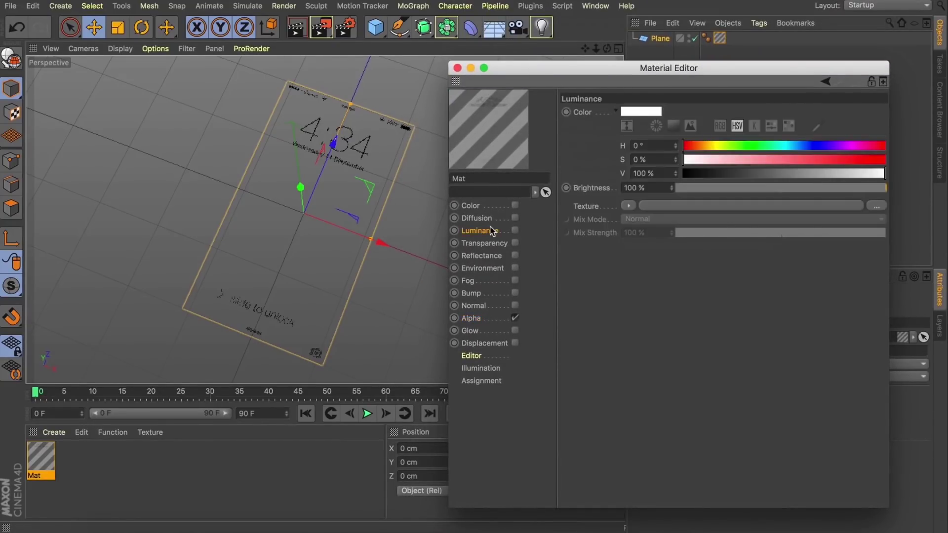
pyautogui.click(515, 231)
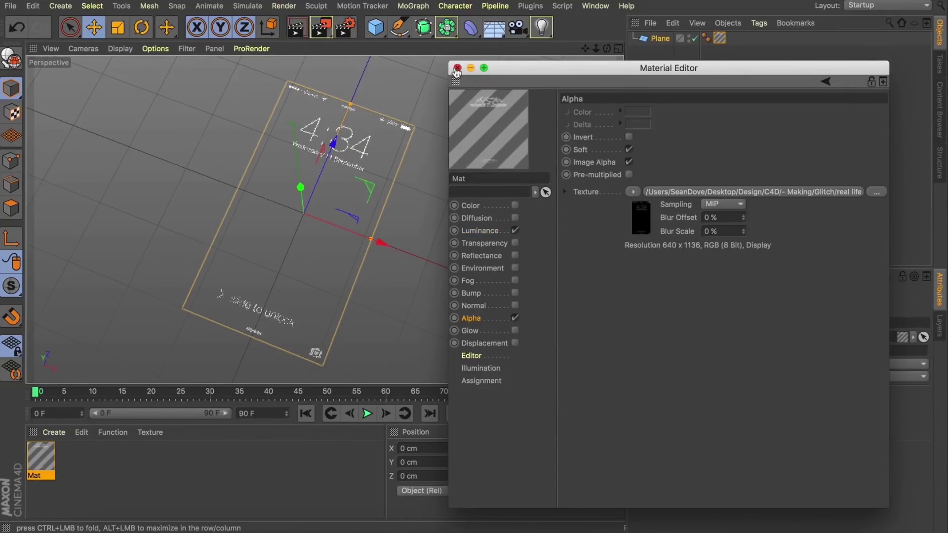
pyautogui.click(456, 68)
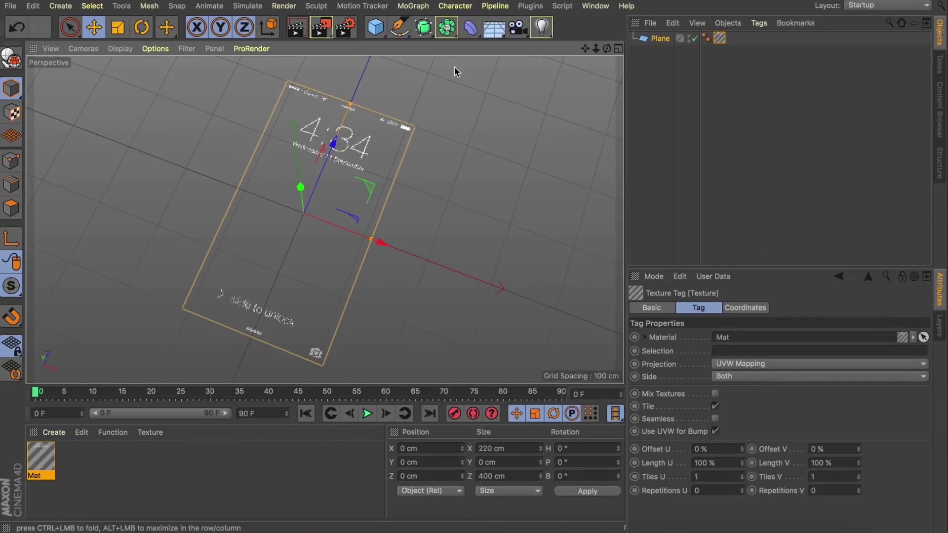
# - Switch the viewport to shading with lines so the plane's segments are drawn
pyautogui.moveTo(607, 48)
pyautogui.mouseDown()
pyautogui.moveTo(568, 64)
pyautogui.moveTo(607, 48)
pyautogui.mouseUp()
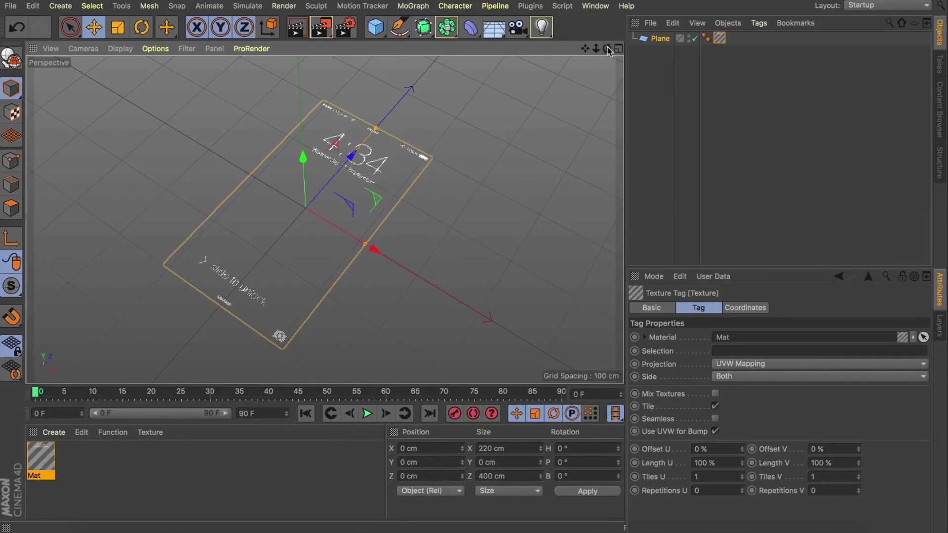
pyautogui.press('n')
pyautogui.press('b')
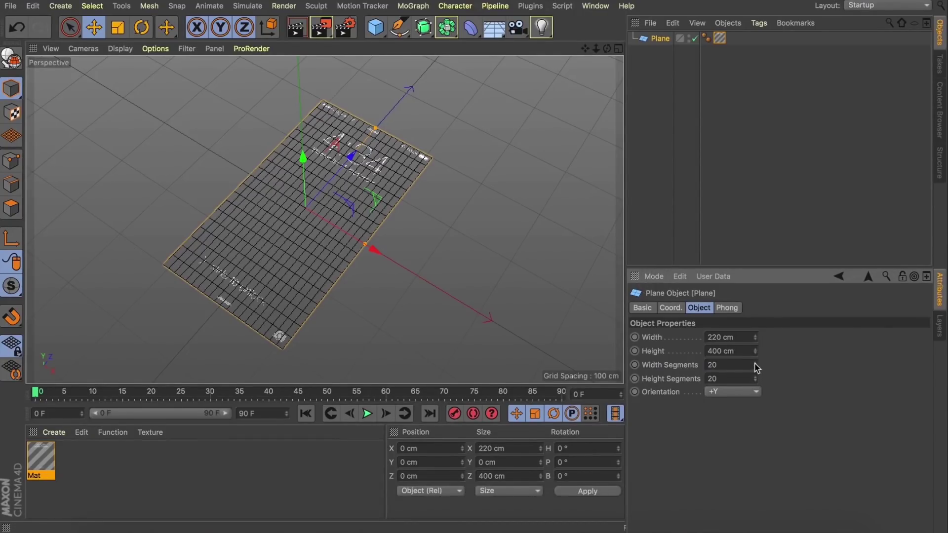
# - Duplicate the textured plane and disable and hide the original as a backup
pyautogui.press('super+c')
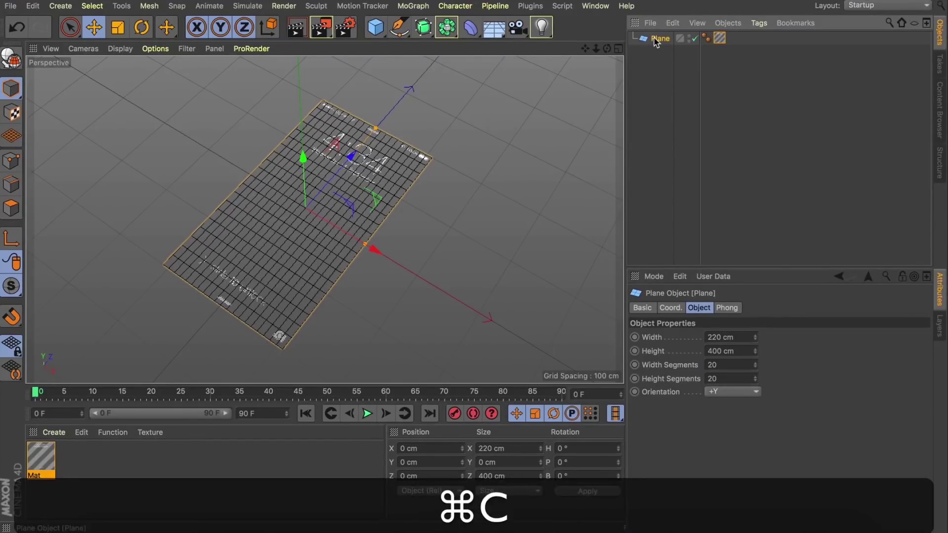
pyautogui.press('super+v')
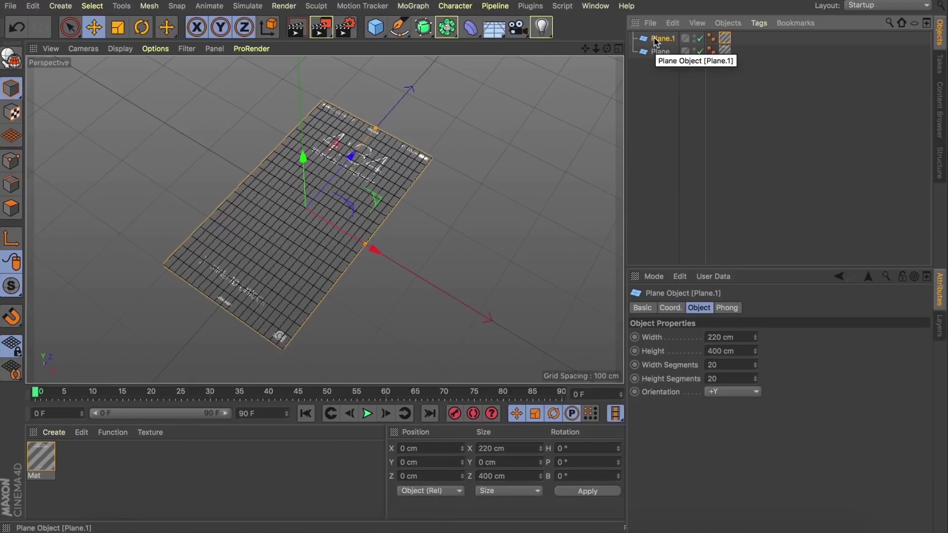
pyautogui.press('alt')
pyautogui.keyDown('alt'); pyautogui.click(697, 52); pyautogui.keyUp('alt')
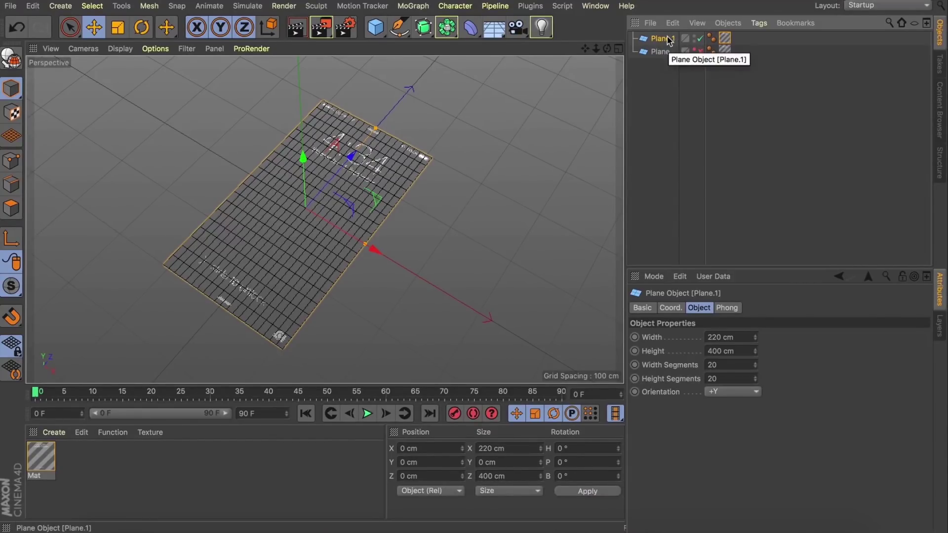
# - Make the plane copy editable and switch to polygon mode
pyautogui.press('c')
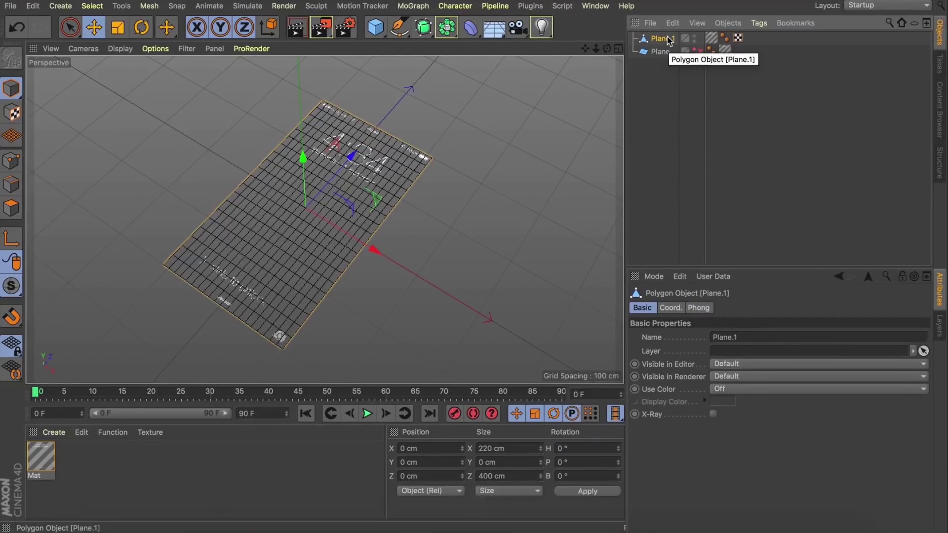
pyautogui.click(7, 209)
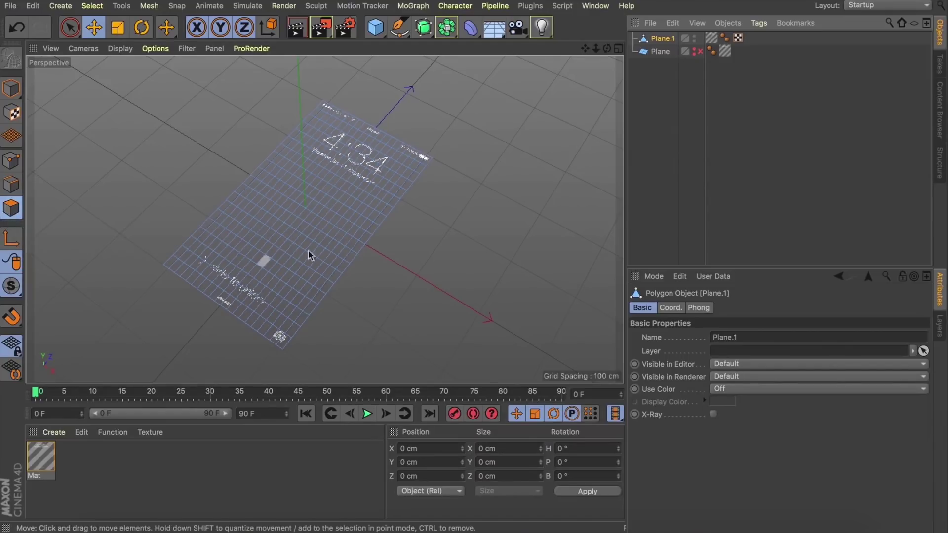
# - Select the block of polygons covering the 4:34 clock and the date on the plane copy, including the row above the clock
pyautogui.moveTo(607, 49); pyautogui.dragTo(608, 54)
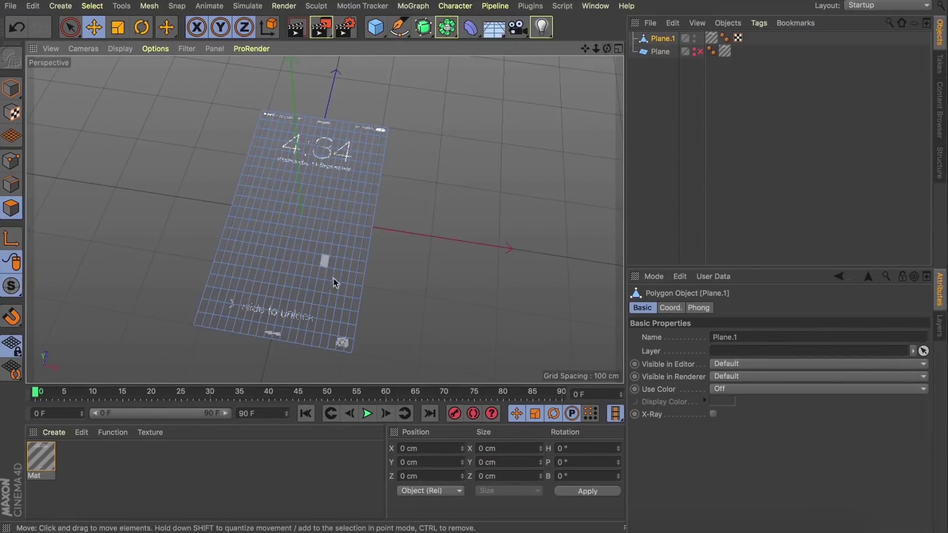
pyautogui.scroll(8, 332, 372)
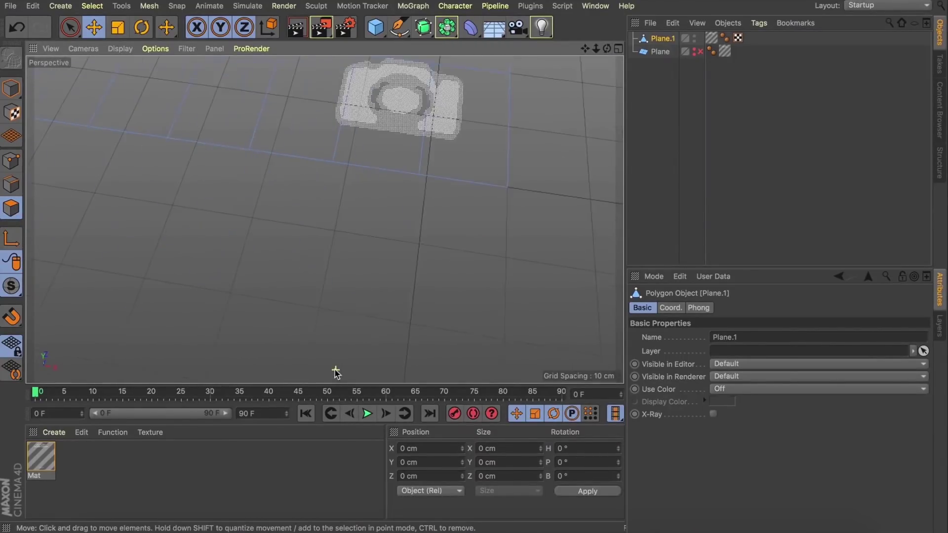
pyautogui.scroll(3, 385, 275)
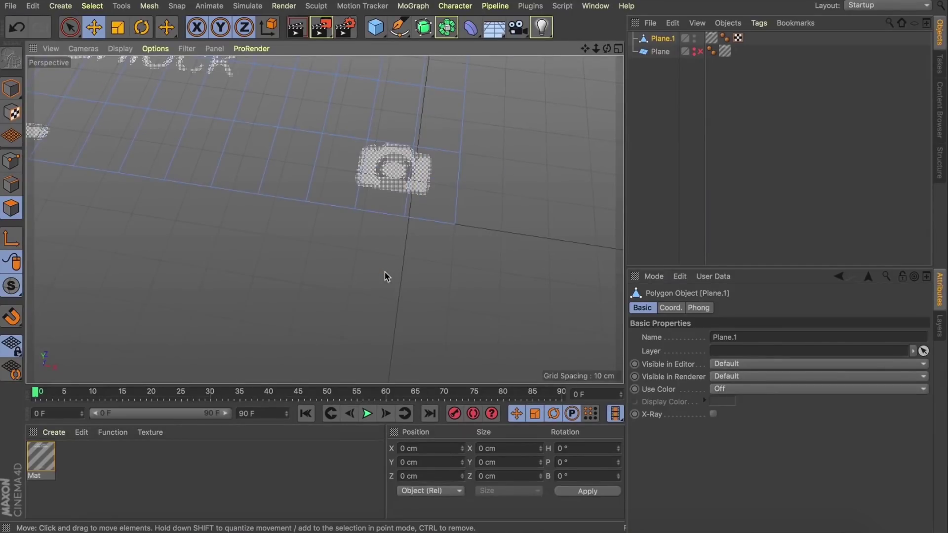
pyautogui.moveTo(585, 48); pyautogui.dragTo(633, 148)
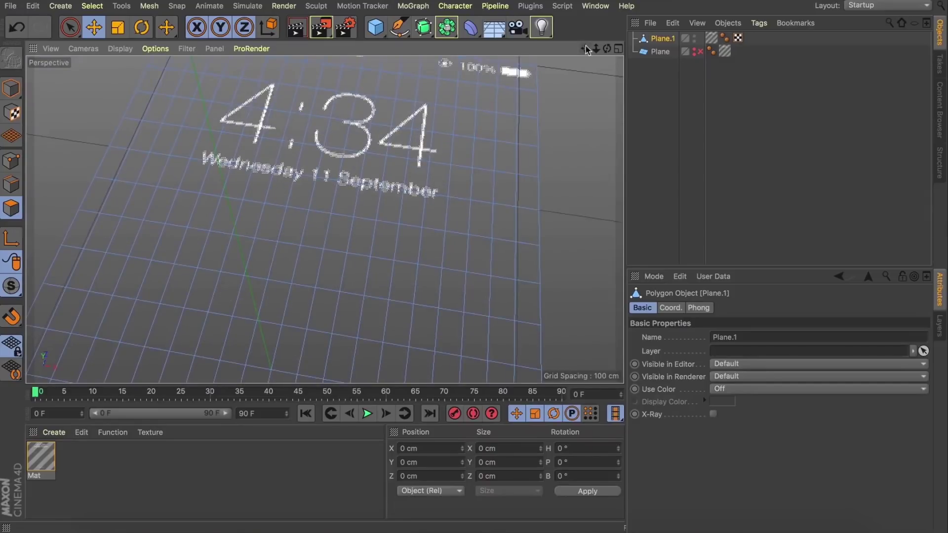
pyautogui.moveTo(608, 49); pyautogui.dragTo(609, 84)
pyautogui.moveTo(585, 49); pyautogui.dragTo(581, 125)
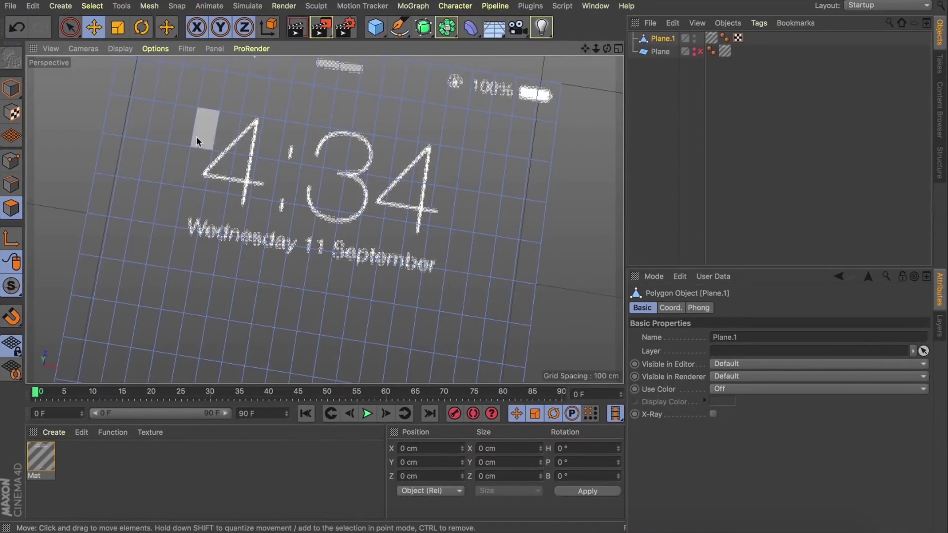
pyautogui.keyDown('shift'); pyautogui.click(216, 128); pyautogui.keyUp('shift')
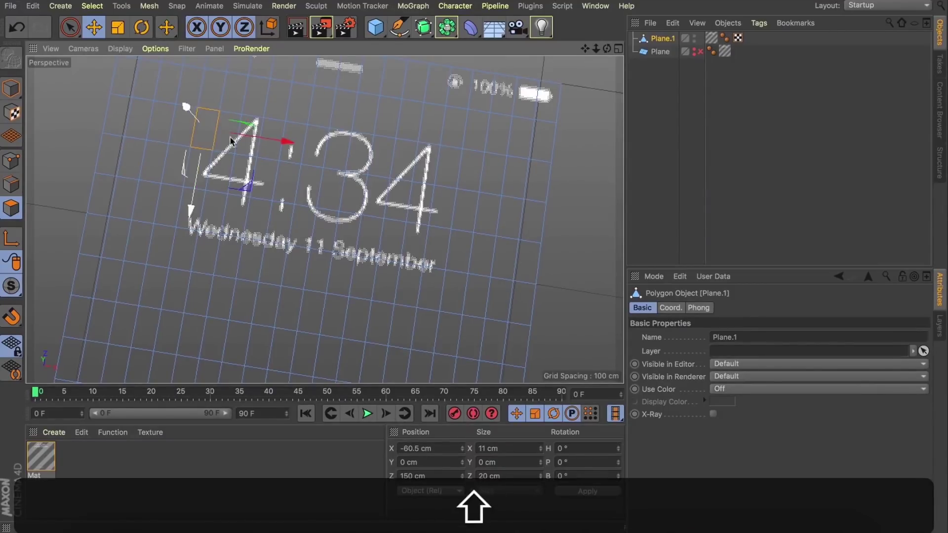
pyautogui.moveTo(221, 176)
pyautogui.keyDown('shift'); pyautogui.mouseDown()
pyautogui.moveTo(200, 175)
pyautogui.moveTo(274, 148)
pyautogui.moveTo(254, 218)
pyautogui.moveTo(201, 221)
pyautogui.moveTo(207, 242)
pyautogui.moveTo(425, 158)
pyautogui.moveTo(321, 147)
pyautogui.mouseUp(); pyautogui.keyUp('shift')
pyautogui.keyDown('shift'); pyautogui.click(288, 183); pyautogui.keyUp('shift')
pyautogui.keyDown('shift'); pyautogui.click(312, 192); pyautogui.keyUp('shift')
pyautogui.keyDown('shift'); pyautogui.click(332, 190); pyautogui.keyUp('shift')
pyautogui.keyDown('shift'); pyautogui.click(354, 193); pyautogui.keyUp('shift')
pyautogui.keyDown('shift'); pyautogui.moveTo(435, 206); pyautogui.dragTo(418, 282); pyautogui.keyUp('shift')
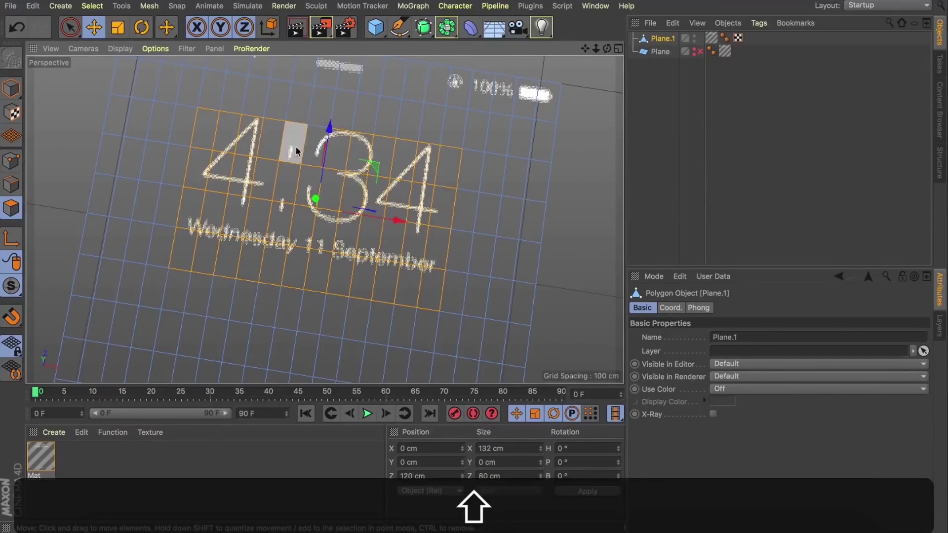
pyautogui.keyDown('shift'); pyautogui.moveTo(289, 102); pyautogui.dragTo(280, 107); pyautogui.keyUp('shift')
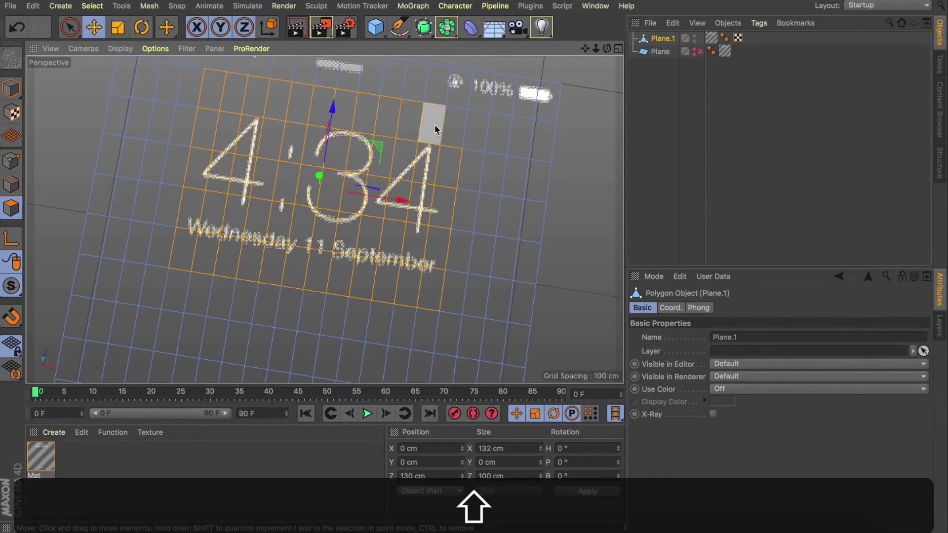
# - Split the selected clock and date polygons into a separate object and delete them from the source plane
pyautogui.moveTo(608, 48); pyautogui.dragTo(612, 46)
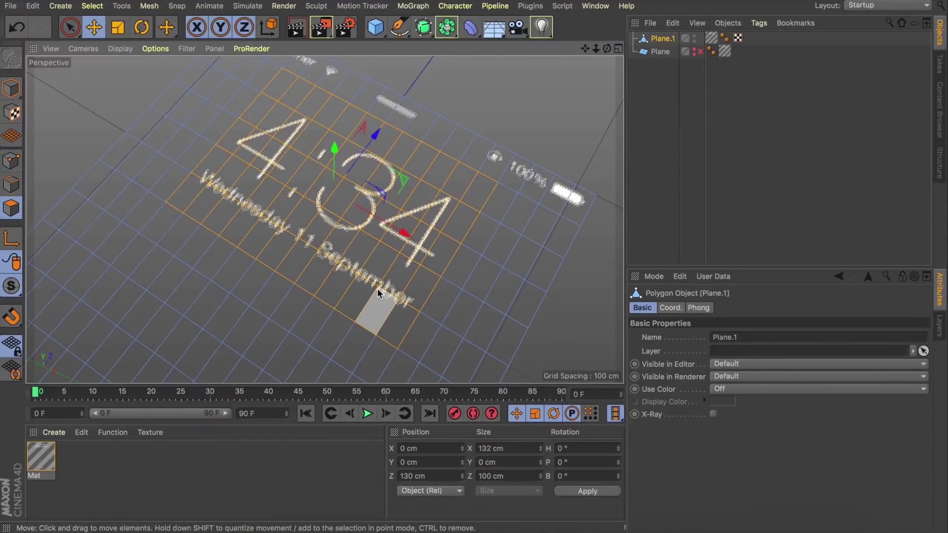
pyautogui.press('u')
pyautogui.press('p')
pyautogui.moveTo(377, 288); pyautogui.dragTo(481, 197)
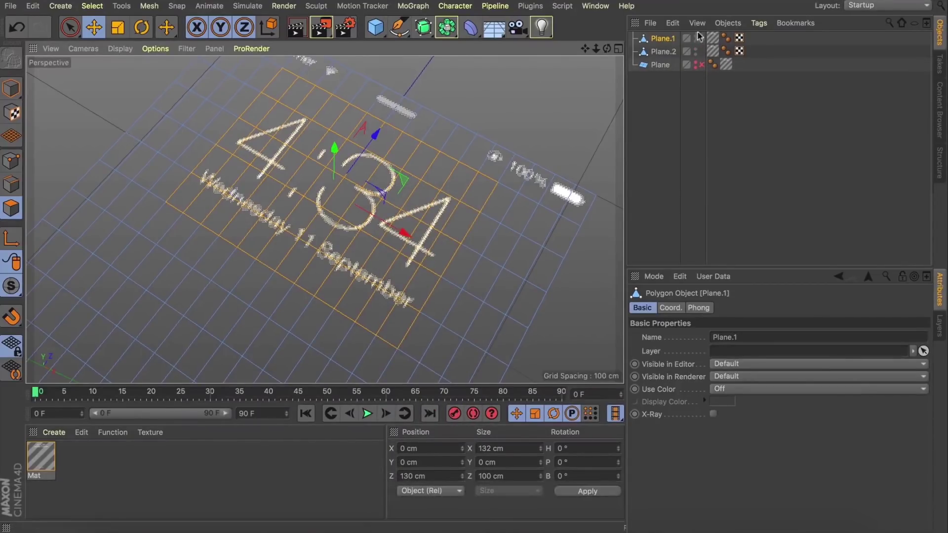
pyautogui.click(659, 51)
pyautogui.click(660, 39)
pyautogui.click(270, 185)
pyautogui.press('BackSpace')
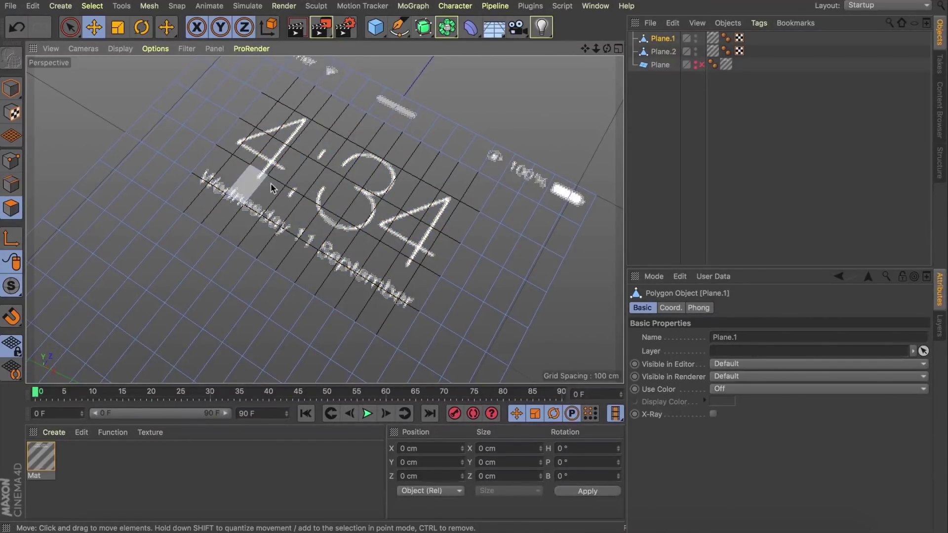
pyautogui.press('alt')
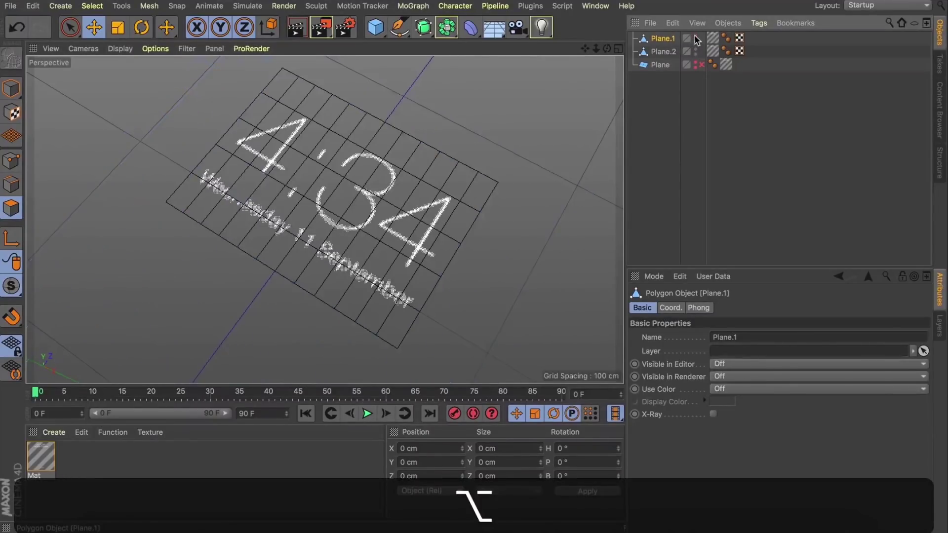
# - Rename the split-off clock and date object as "Time and date"
pyautogui.doubleClick(663, 52)
pyautogui.write('T')
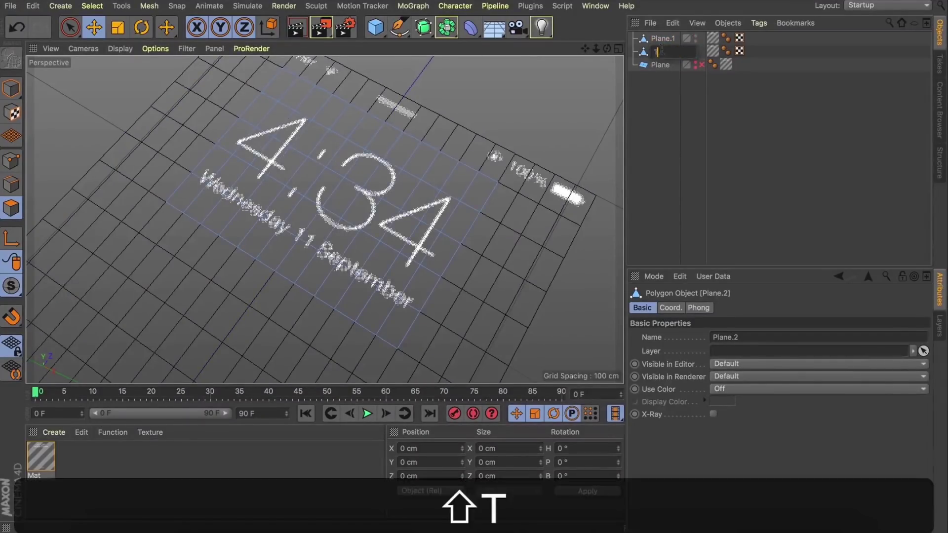
pyautogui.write('ime and Date')
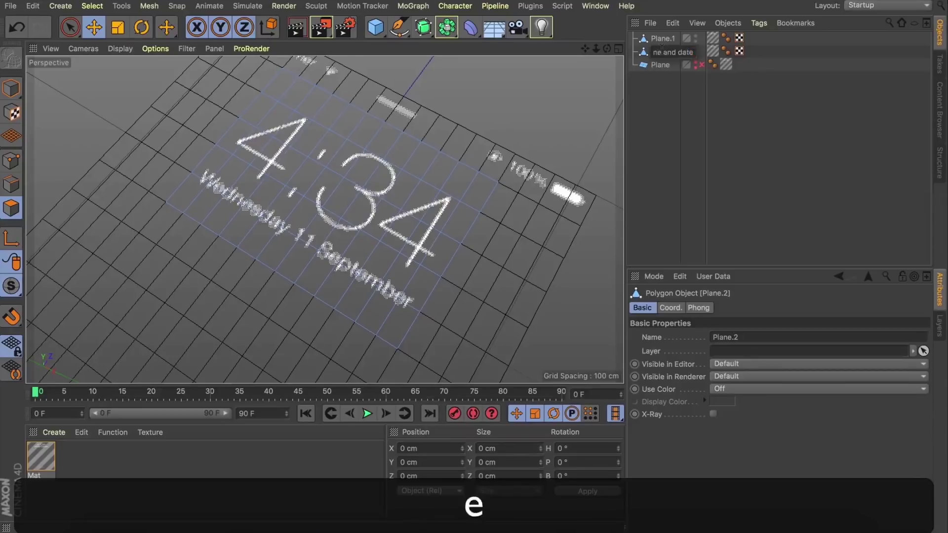
pyautogui.press('Return')
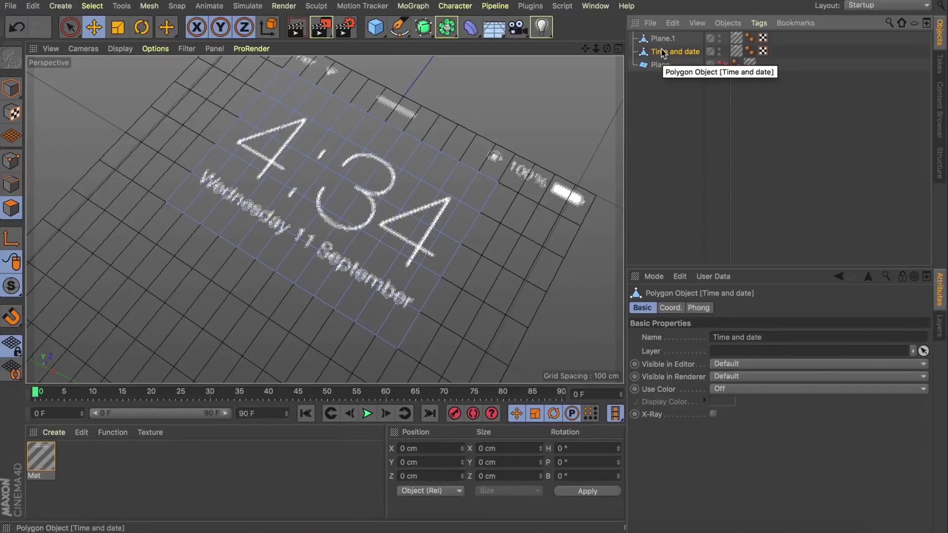
# - Split the polygons covering the battery status into their own object and delete them from the source plane
pyautogui.click(659, 41)
pyautogui.keyDown('alt'); pyautogui.moveTo(479, 217); pyautogui.dragTo(511, 255); pyautogui.keyUp('alt')
pyautogui.keyDown('shift'); pyautogui.moveTo(438, 224); pyautogui.dragTo(537, 253); pyautogui.keyUp('shift')
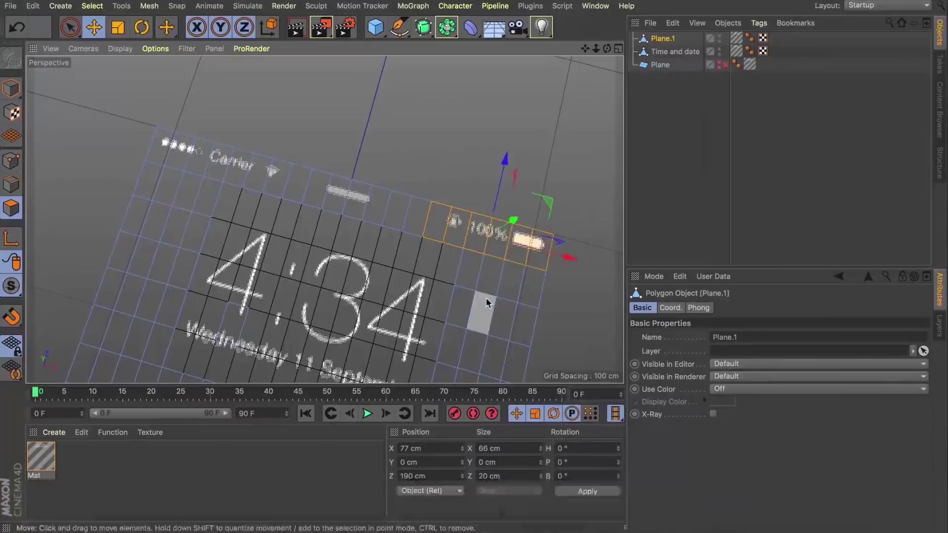
pyautogui.press('u')
pyautogui.press('p')
pyautogui.press('Delete')
# - Split the polygons around the small bar above the clock into their own object and delete them from the source plane
pyautogui.keyDown('shift'); pyautogui.moveTo(375, 206); pyautogui.dragTo(319, 183); pyautogui.keyUp('shift')
pyautogui.press('u')
pyautogui.press('p')
pyautogui.press('Delete')
# - Split the polygons covering the signal dots and Carrier text into their own object and delete them from the source plane
pyautogui.moveTo(585, 49); pyautogui.dragTo(665, 49)
pyautogui.keyDown('shift'); pyautogui.moveTo(356, 179); pyautogui.dragTo(244, 143); pyautogui.keyUp('shift')
pyautogui.press('u')
pyautogui.press('p')
pyautogui.press('Delete')
# - Split the polygons covering the "slide to unlock" text into their own object and delete them from the source plane
pyautogui.moveTo(586, 49); pyautogui.dragTo(603, 2)
pyautogui.moveTo(164, 251)
pyautogui.keyDown('shift'); pyautogui.mouseDown()
pyautogui.moveTo(200, 258)
pyautogui.moveTo(271, 244)
pyautogui.moveTo(407, 275)
pyautogui.moveTo(447, 285)
pyautogui.moveTo(439, 321)
pyautogui.mouseUp(); pyautogui.keyUp('shift')
pyautogui.press('u')
pyautogui.press('p')
pyautogui.press('Delete')
# - Split the polygons around the small bar below "slide to unlock" into their own object and delete them from the source plane
pyautogui.keyDown('shift'); pyautogui.moveTo(349, 354); pyautogui.dragTo(279, 341); pyautogui.keyUp('shift')
pyautogui.press('u')
pyautogui.press('p')
pyautogui.press('Delete')
# - Split the polygons covering the camera icon into their own object and delete them from the source plane
pyautogui.moveTo(585, 48); pyautogui.dragTo(466, 1)
pyautogui.keyDown('shift'); pyautogui.moveTo(449, 281); pyautogui.dragTo(457, 237); pyautogui.keyUp('shift')
pyautogui.press('u')
pyautogui.press('p')
pyautogui.press('Delete')
# - Delete the leftover source plane and select the split-off battery status object
pyautogui.click(662, 38)
pyautogui.press('Delete')
pyautogui.moveTo(596, 49)
pyautogui.mouseDown()
pyautogui.moveTo(533, 49)
pyautogui.moveTo(590, 52)
pyautogui.mouseUp()
pyautogui.click(663, 104)
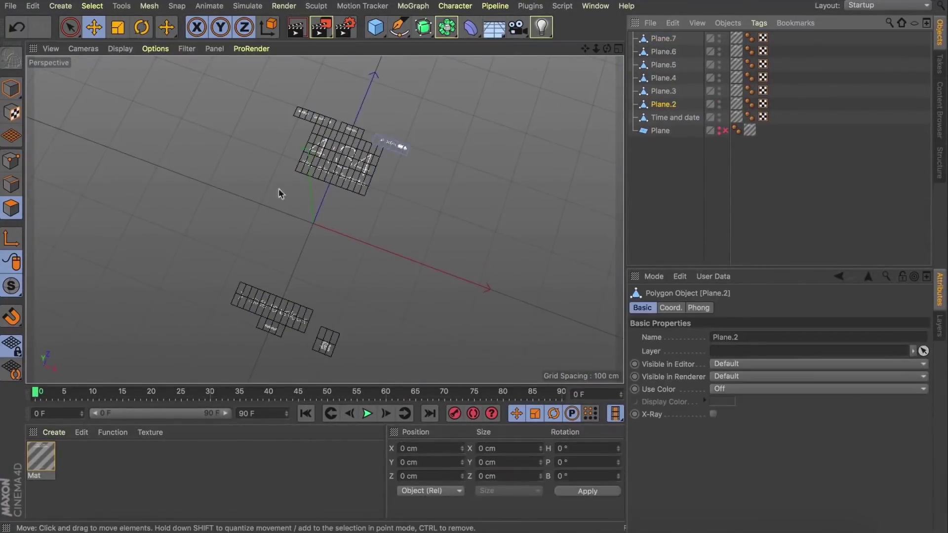
# - Rename Plane.2, Plane.3 and Plane.4 as Battery, Mic and Carrier
pyautogui.scroll(10, 385, 145)
pyautogui.doubleClick(664, 105)
pyautogui.write('Battery')
pyautogui.doubleClick(664, 92)
pyautogui.write('Mic')
pyautogui.doubleClick(664, 79)
pyautogui.write('Carrier')
# - Rename Plane.5, Plane.6 and Plane.7 as Slide to unlock, mic 2 and Camera
pyautogui.doubleClick(664, 65)
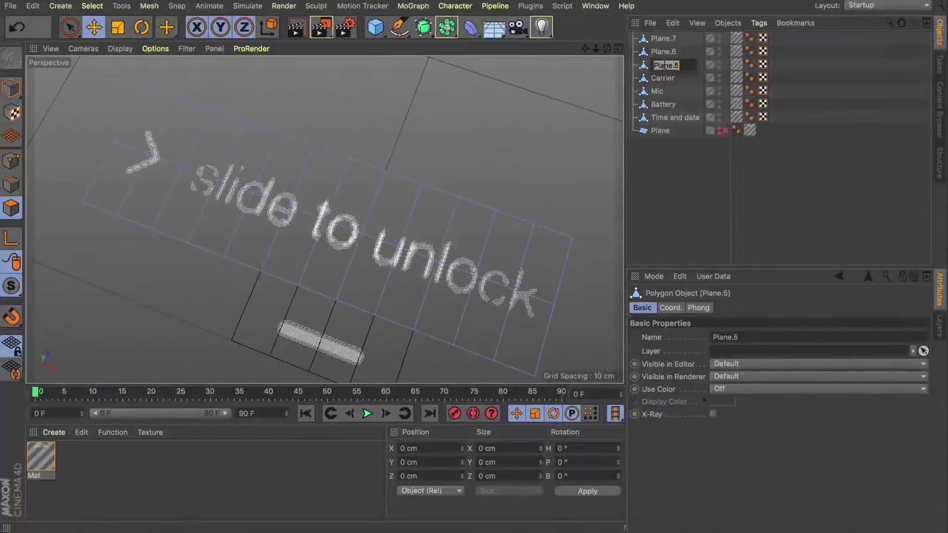
pyautogui.write('Slide to unlock')
pyautogui.doubleClick(664, 52)
pyautogui.write('mic 2')
pyautogui.doubleClick(664, 39)
pyautogui.write('Camera')
pyautogui.press('Return')
# - Switch the perspective view to Gouraud shading without wireframe lines
pyautogui.click(647, 130)
pyautogui.moveTo(596, 49); pyautogui.dragTo(582, 96)
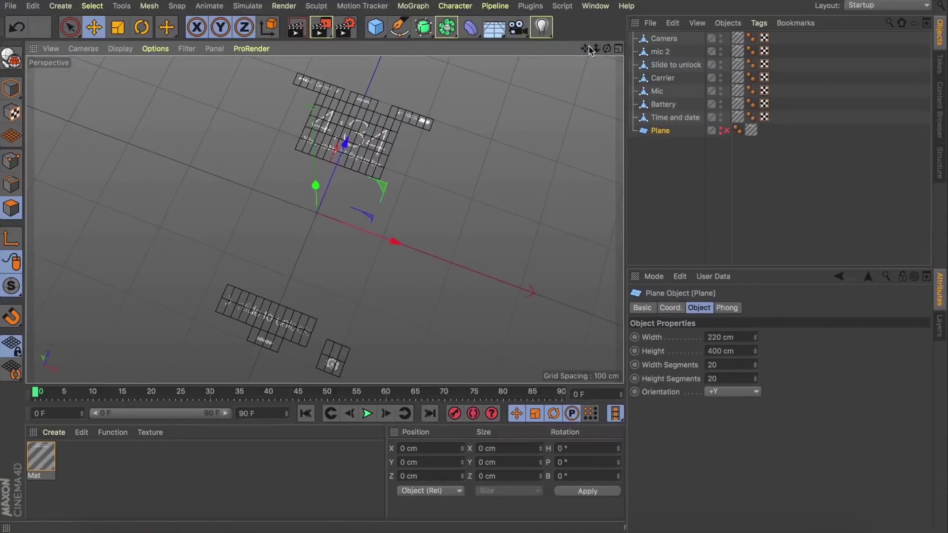
pyautogui.moveTo(607, 48); pyautogui.dragTo(611, 50)
pyautogui.press('n')
pyautogui.press('a')
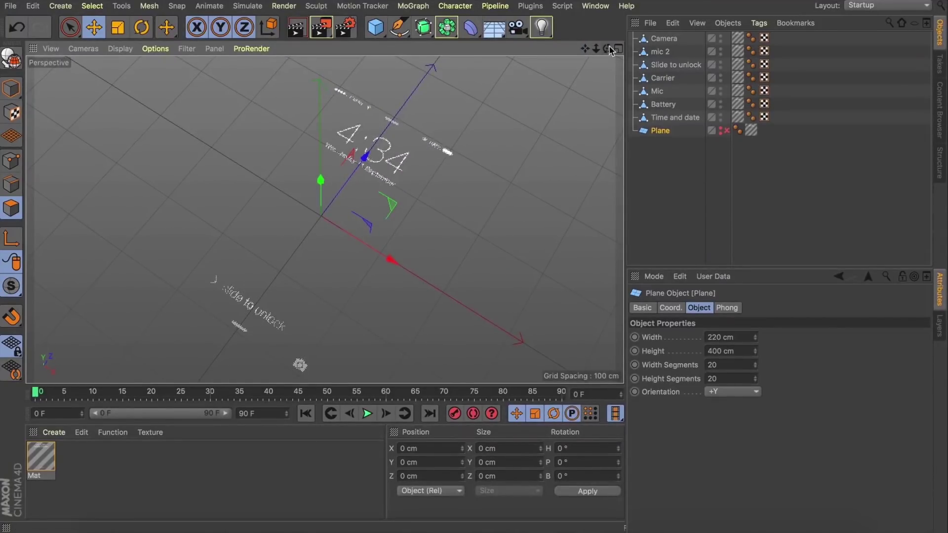
pyautogui.moveTo(610, 50); pyautogui.dragTo(617, 51)
# - Duplicate the disabled original Plane object
pyautogui.click(651, 130)
pyautogui.press('super+c')
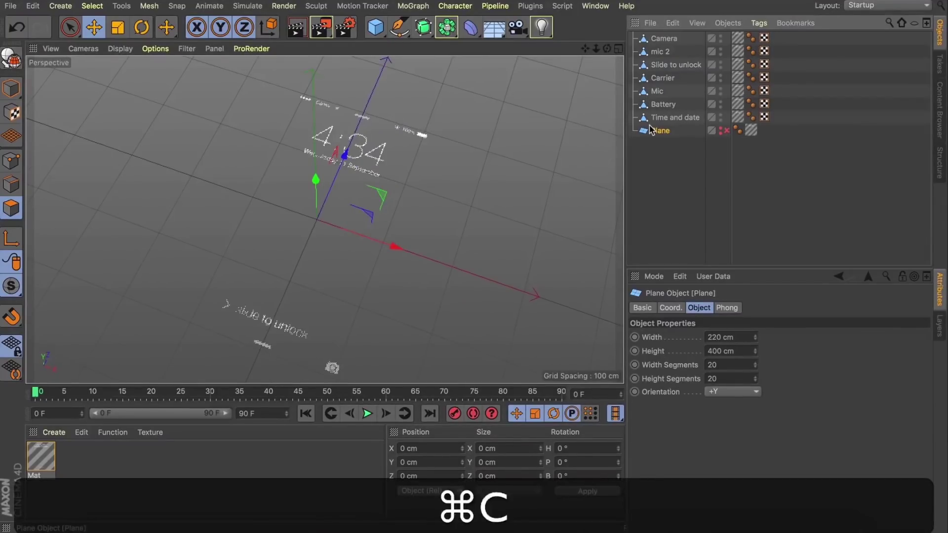
pyautogui.press('super+v')
# - Create a new material with Color and Reflectance turned off and Luminance turned on
pyautogui.doubleClick(97, 469)
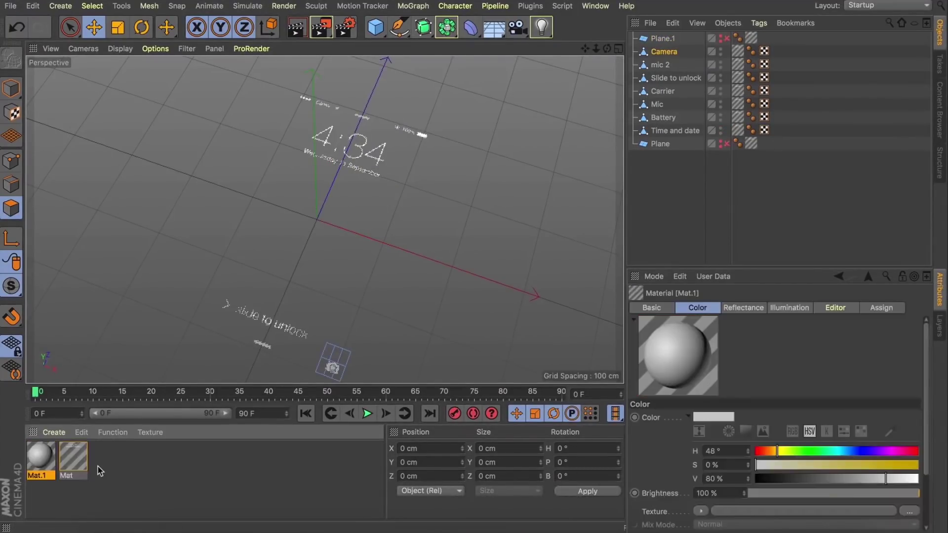
pyautogui.doubleClick(37, 457)
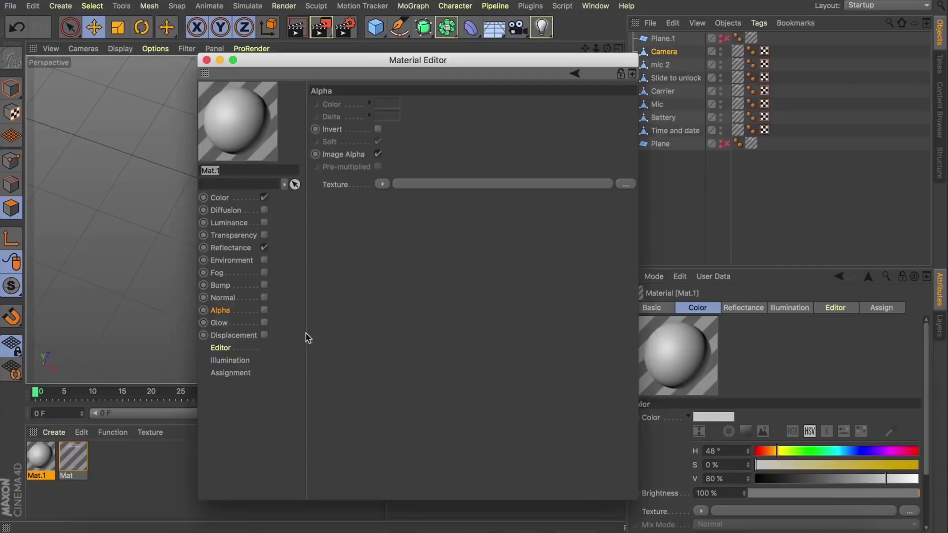
pyautogui.click(234, 235)
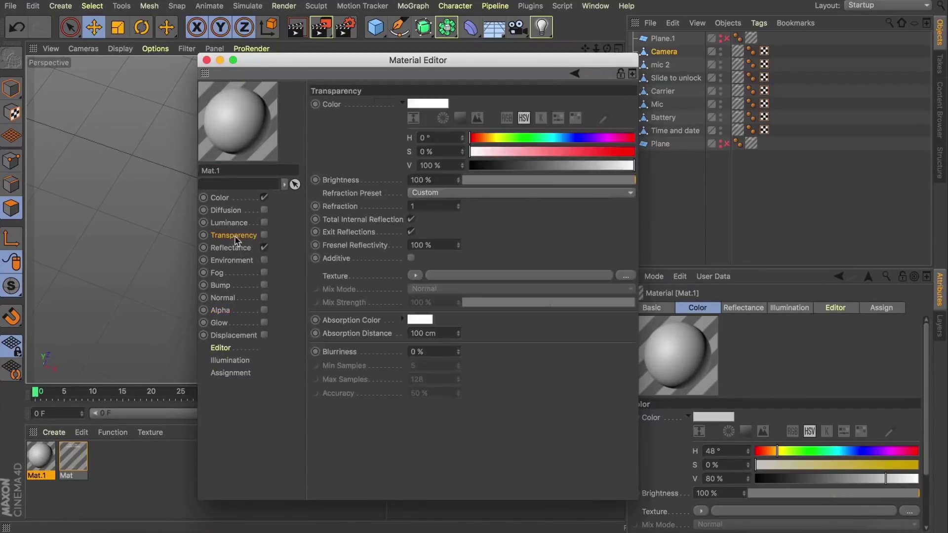
pyautogui.click(264, 248)
pyautogui.click(264, 197)
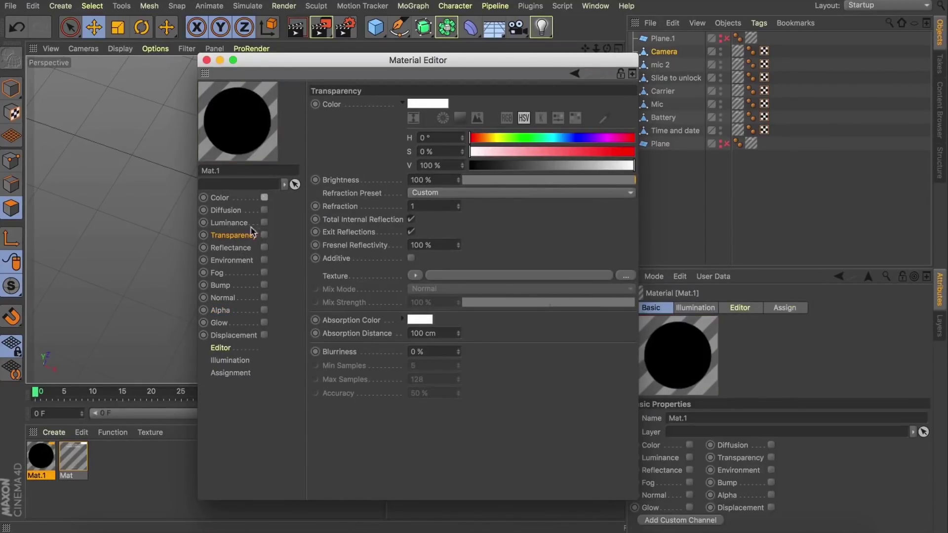
pyautogui.click(264, 222)
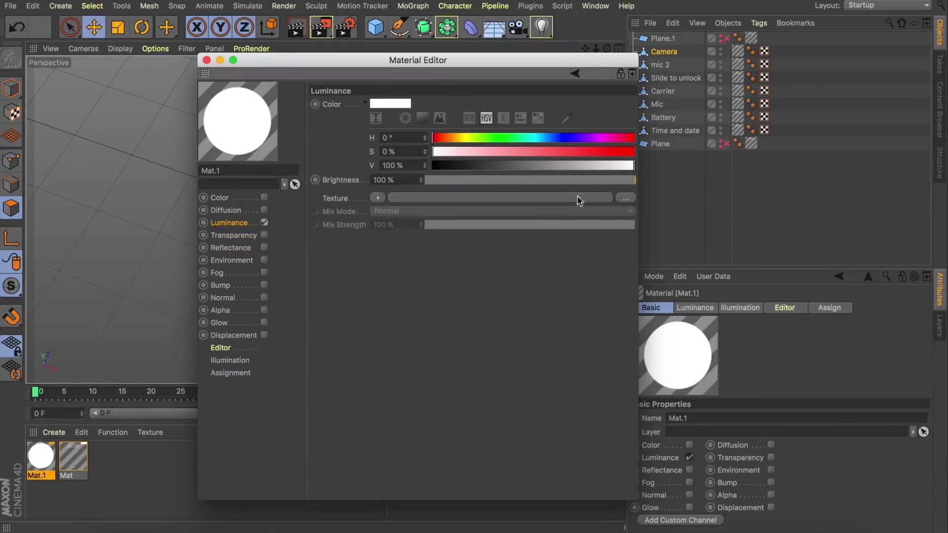
# - Load Keyboard.png as the new material's luminance texture without copying the image to the project location
pyautogui.click(625, 198)
pyautogui.click(553, 193)
pyautogui.press('space')
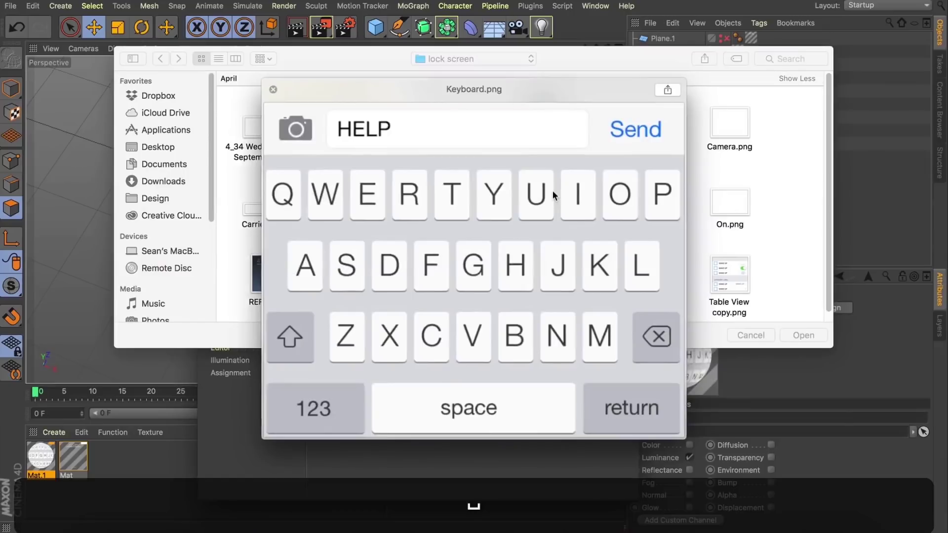
pyautogui.press('space')
pyautogui.click(804, 335)
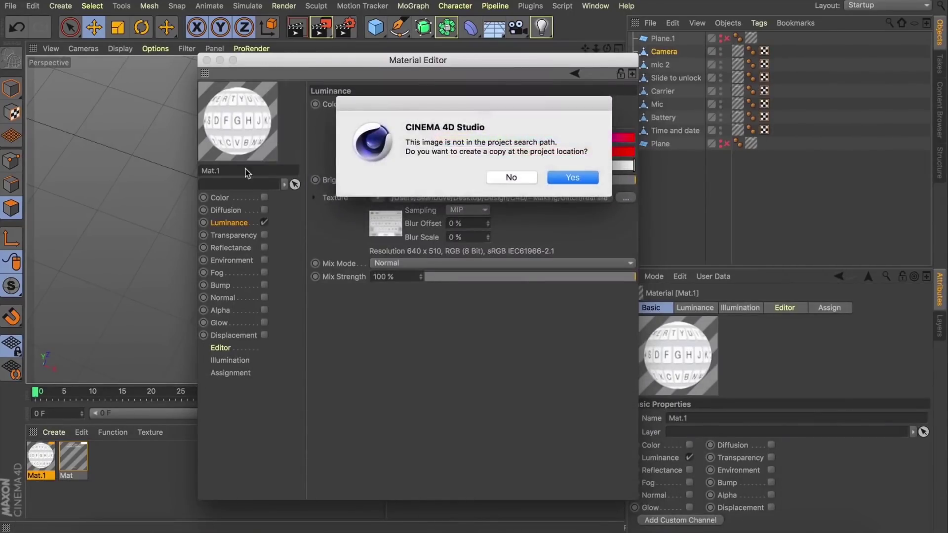
pyautogui.click(531, 178)
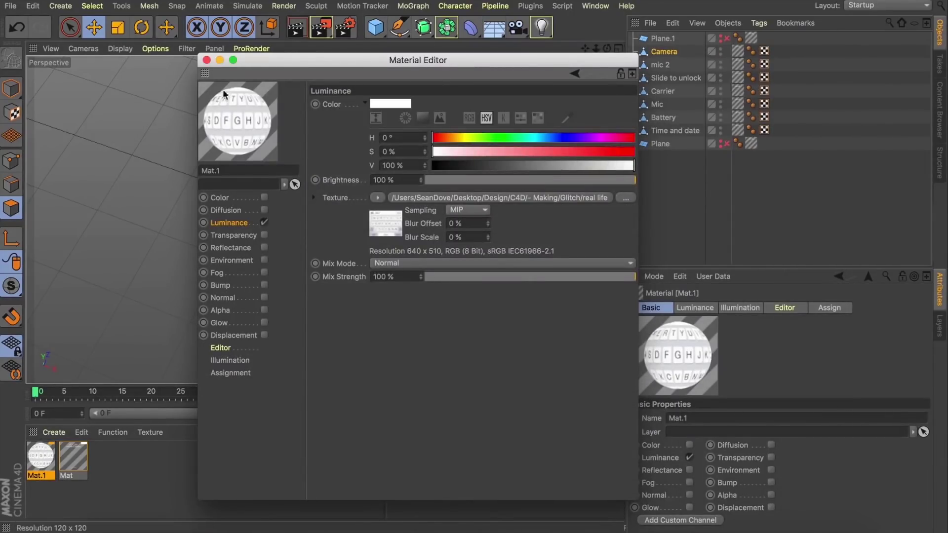
pyautogui.click(206, 59)
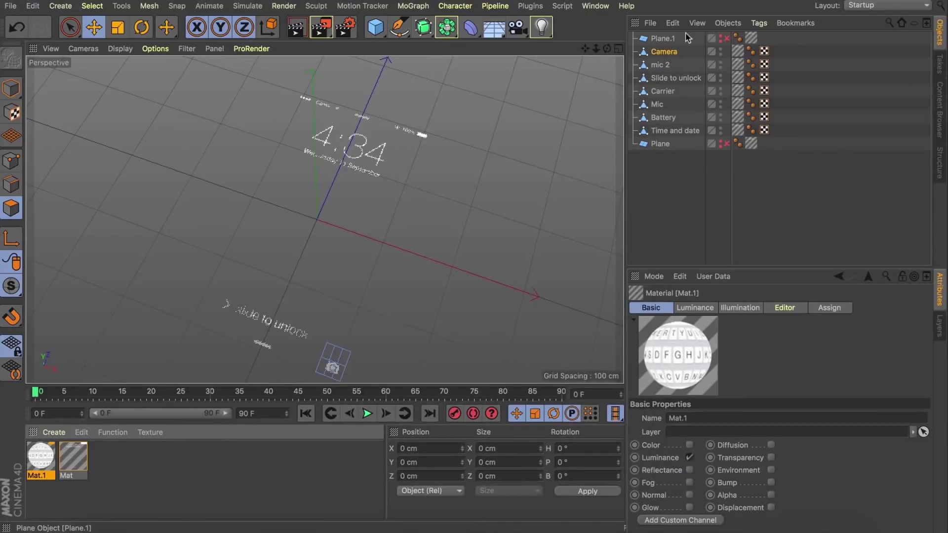
# - Enable the duplicated plane, make it visible and replace its material with the keyboard material
pyautogui.click(671, 39)
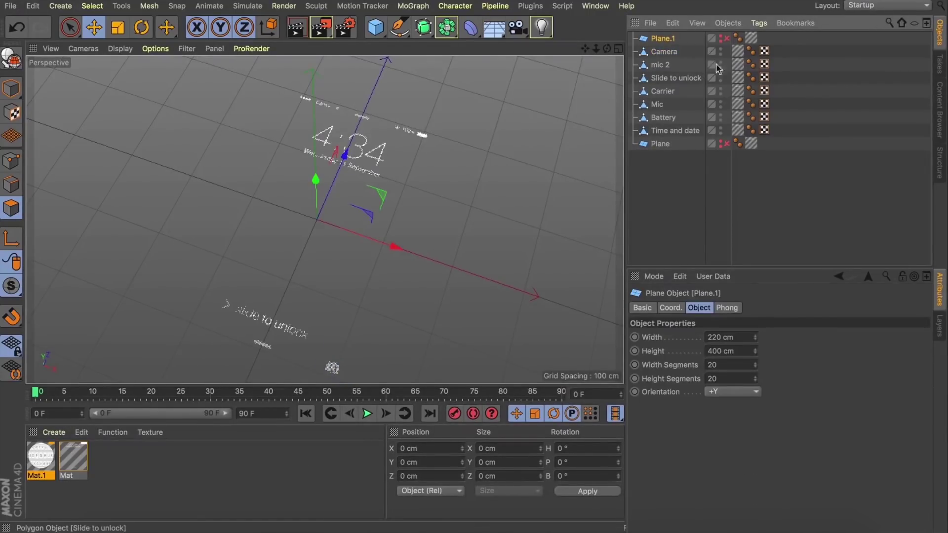
pyautogui.click(726, 38)
pyautogui.keyDown('alt'); pyautogui.click(721, 39); pyautogui.keyUp('alt')
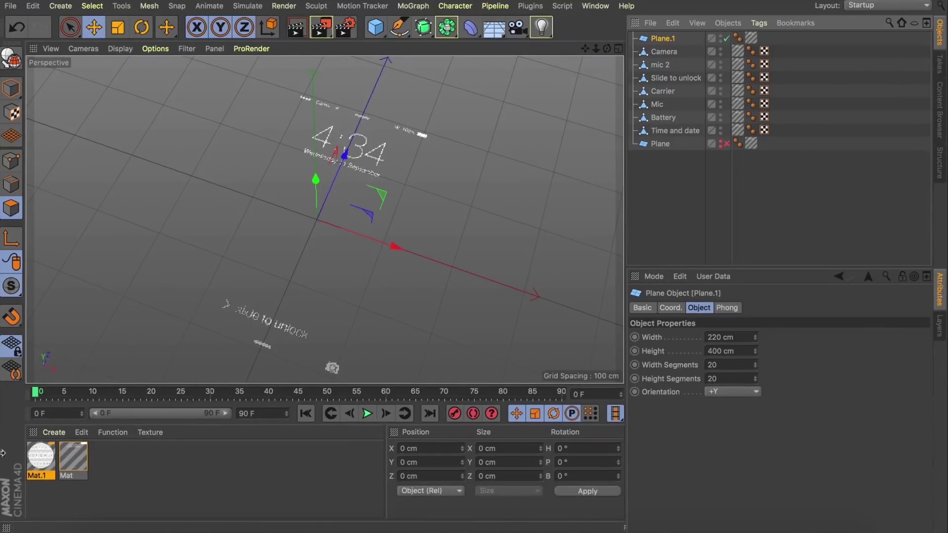
pyautogui.moveTo(31, 451); pyautogui.dragTo(753, 40)
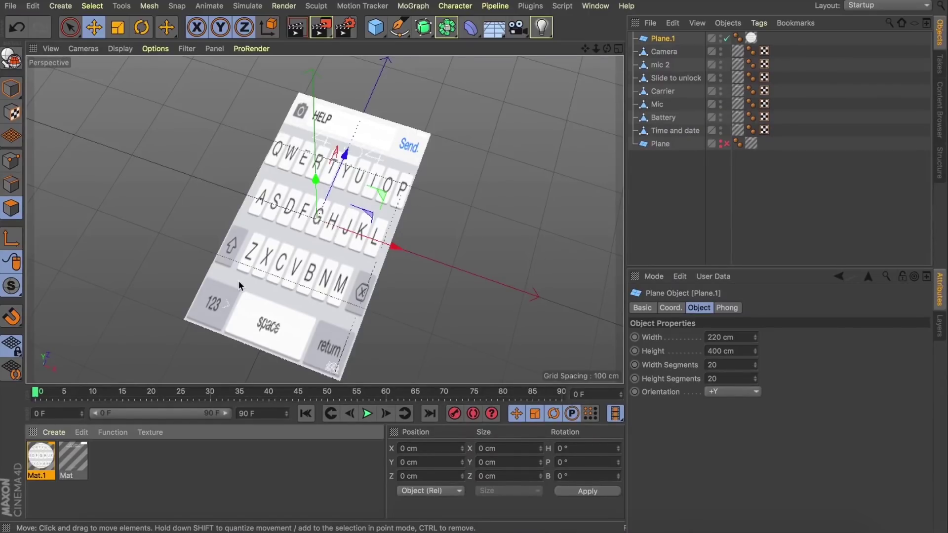
# - Reduce the keyboard plane's height to 200 cm
pyautogui.moveTo(755, 351); pyautogui.dragTo(756, 442)
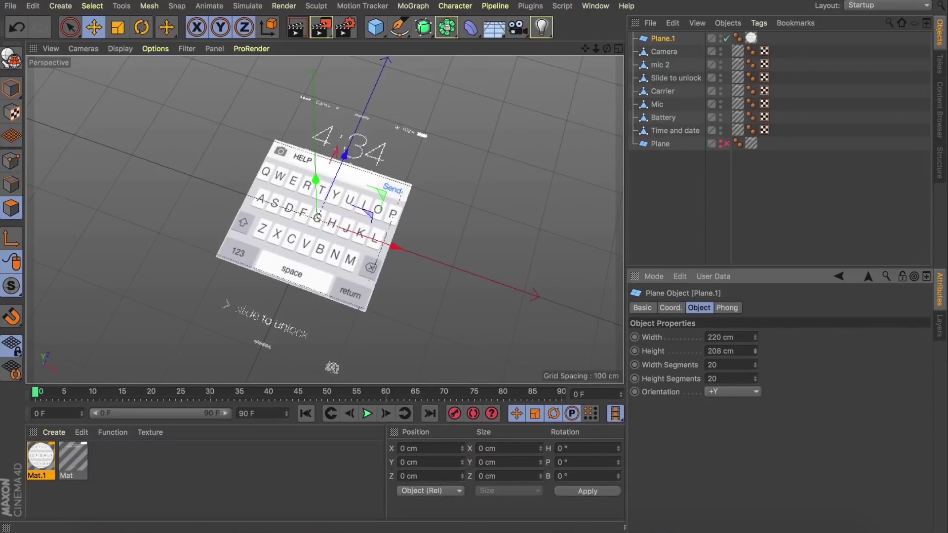
pyautogui.click(755, 353)
pyautogui.click(756, 353)
pyautogui.click(756, 354)
pyautogui.click(756, 353)
pyautogui.click(756, 353)
pyautogui.click(755, 353)
pyautogui.click(755, 353)
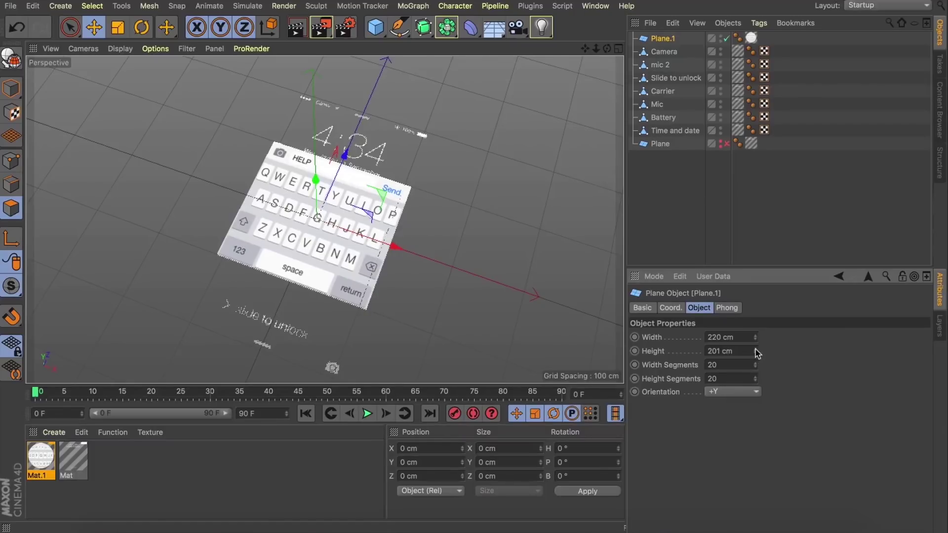
# - In the top view, enable the original Plane, give it a new default material and make it visible as a size reference
pyautogui.click(619, 49)
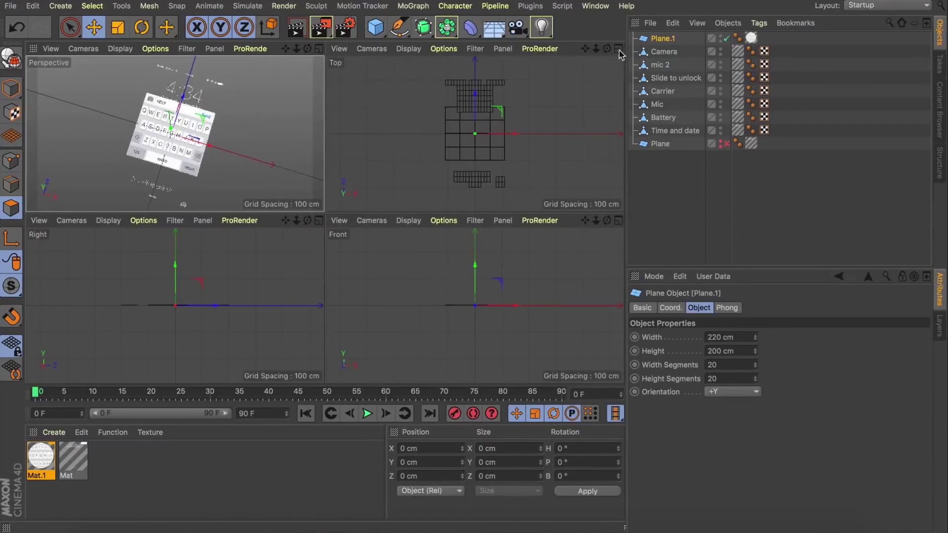
pyautogui.middleClick(558, 74)
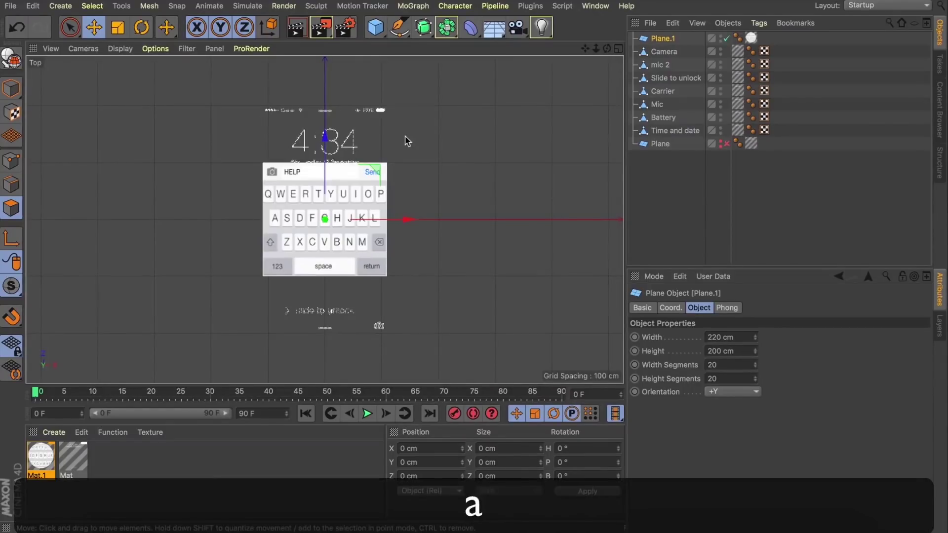
pyautogui.click(727, 144)
pyautogui.click(657, 144)
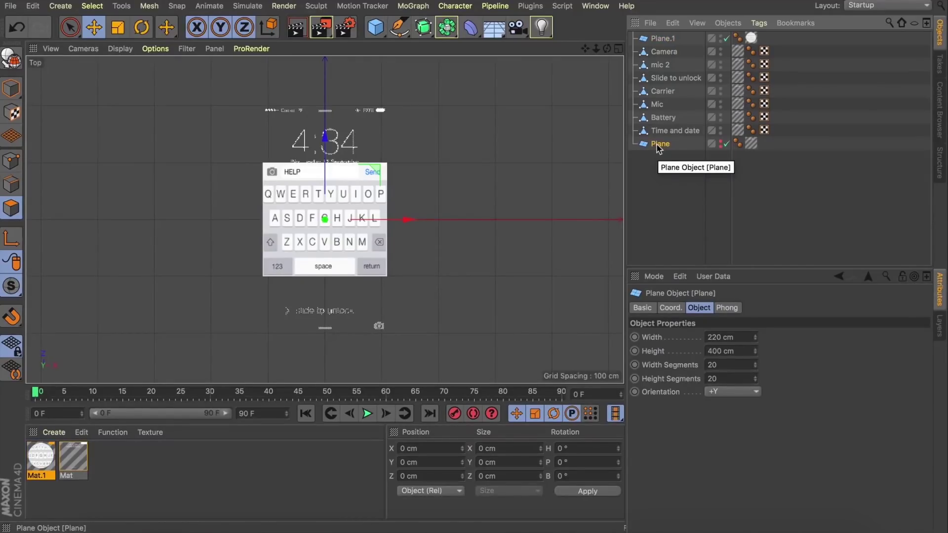
pyautogui.doubleClick(201, 478)
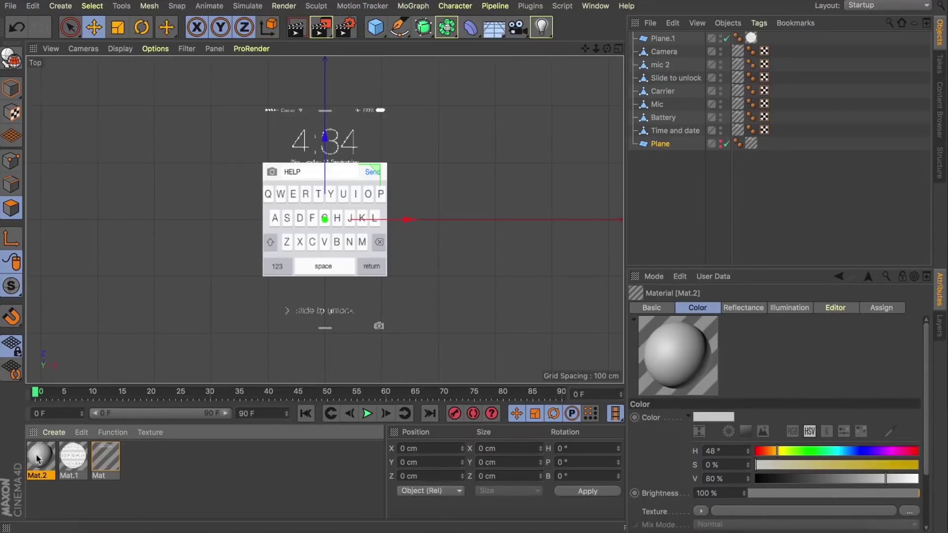
pyautogui.moveTo(34, 456); pyautogui.dragTo(753, 144)
pyautogui.click(665, 136)
pyautogui.keyDown('alt'); pyautogui.click(721, 143); pyautogui.keyUp('alt')
pyautogui.click(665, 144)
# - Hide the original Plane and move the keyboard plane 100 cm along Z toward the bottom of the lock screen
pyautogui.click(655, 37)
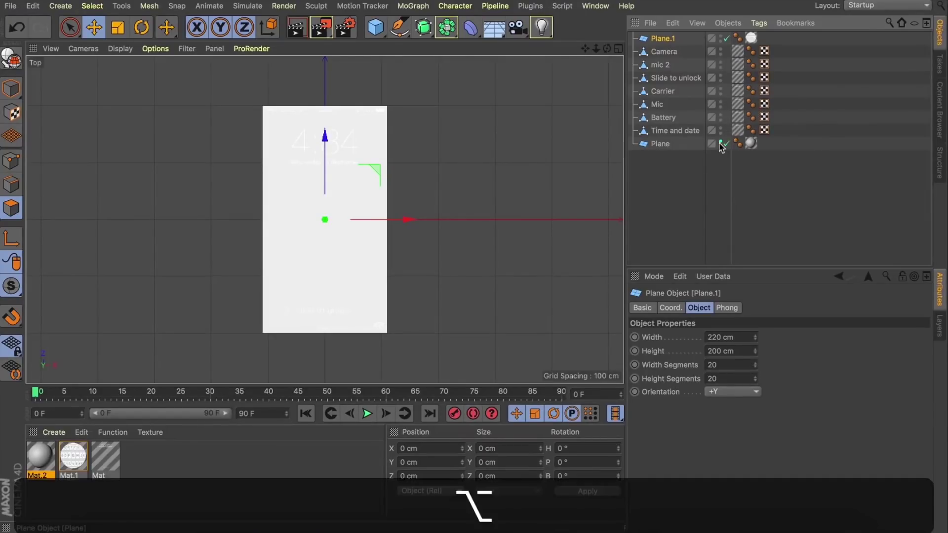
pyautogui.keyDown('alt'); pyautogui.click(721, 144); pyautogui.keyUp('alt')
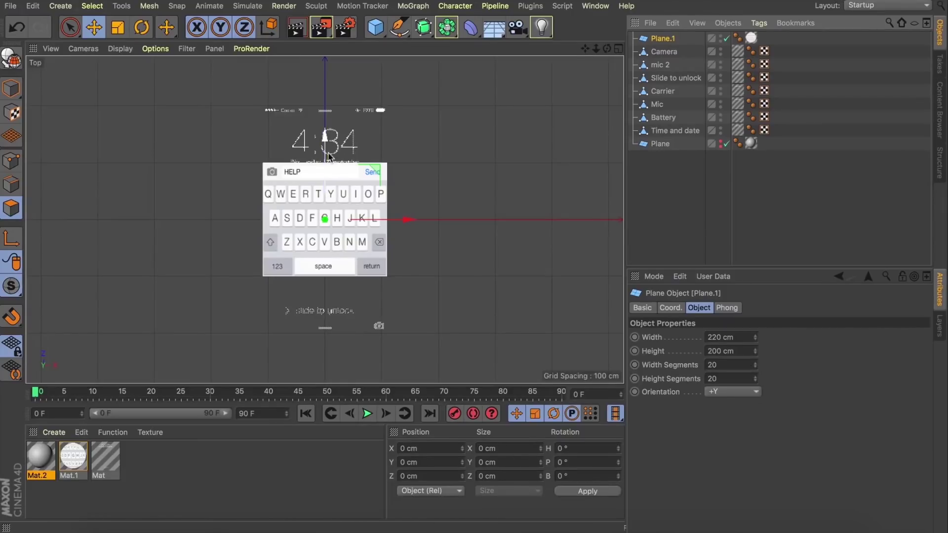
pyautogui.keyDown('shift'); pyautogui.moveTo(324, 158); pyautogui.dragTo(324, 215); pyautogui.keyUp('shift')
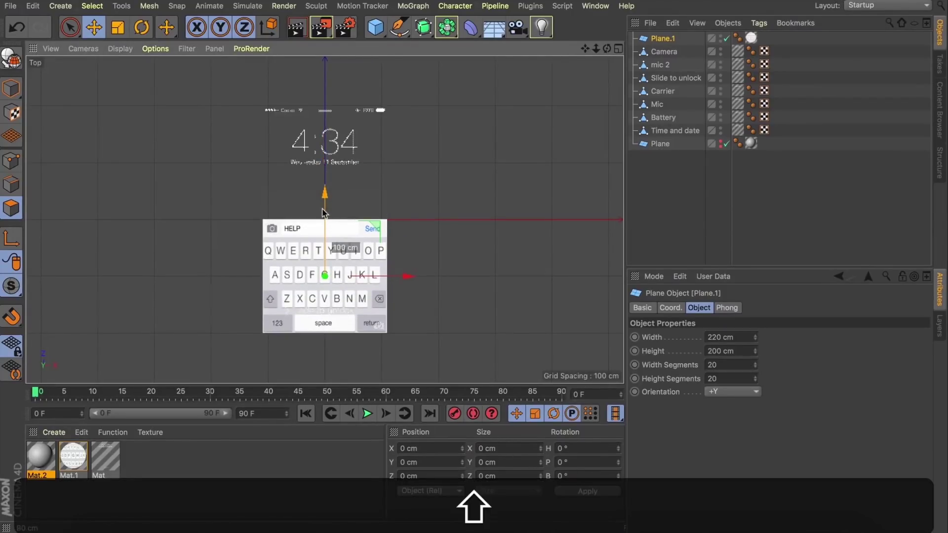
# - Show the original Plane to check alignment, nudge the keyboard plane slightly up along Z, and disable the original Plane
pyautogui.click(659, 144)
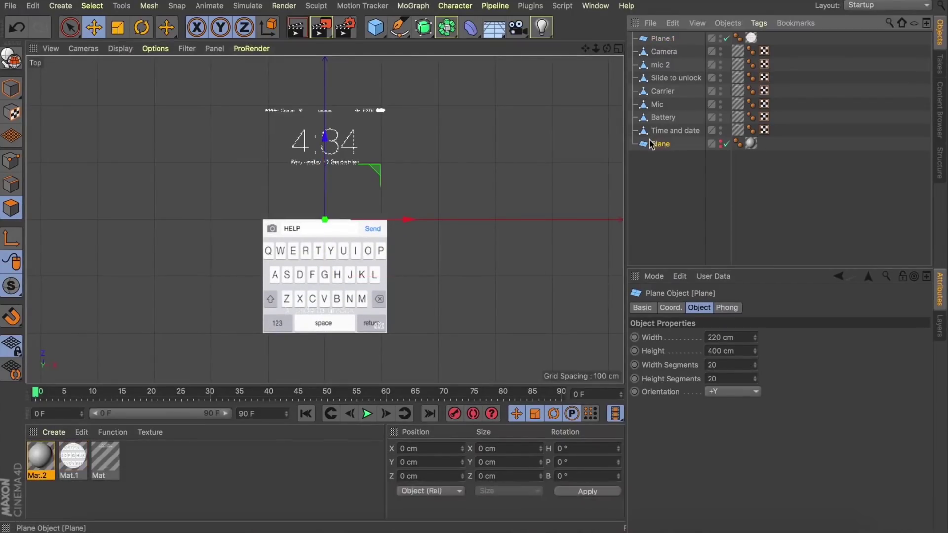
pyautogui.keyDown('alt'); pyautogui.click(721, 145); pyautogui.keyUp('alt')
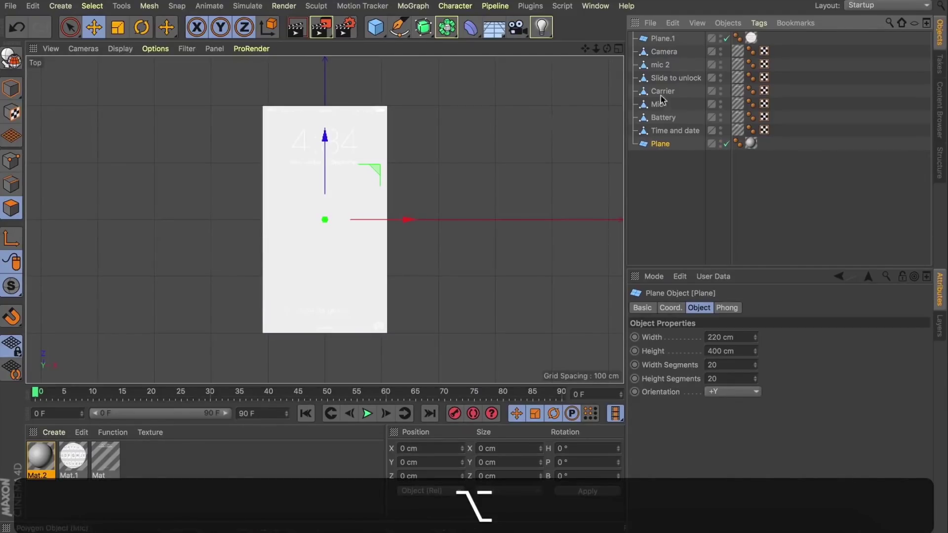
pyautogui.click(333, 213)
pyautogui.moveTo(326, 202); pyautogui.dragTo(324, 200)
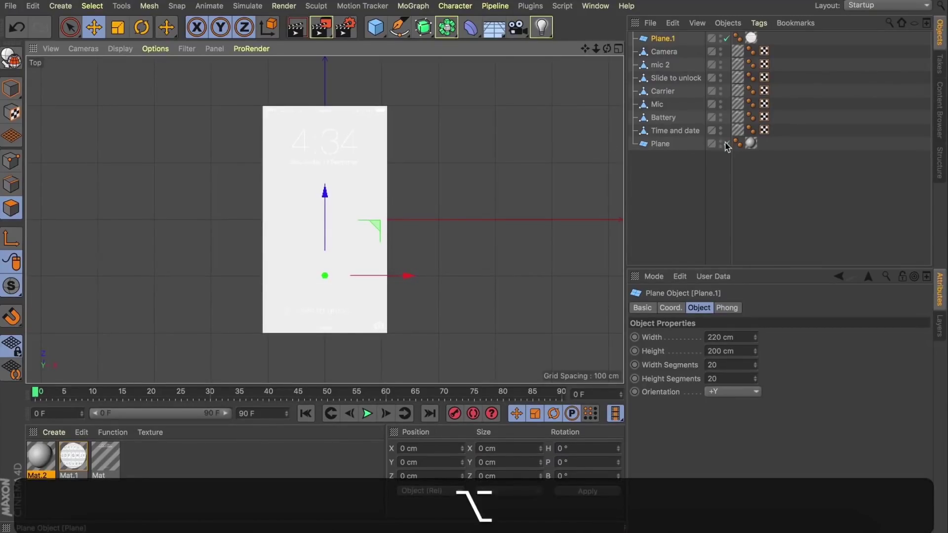
pyautogui.keyDown('alt'); pyautogui.click(724, 144); pyautogui.keyUp('alt')
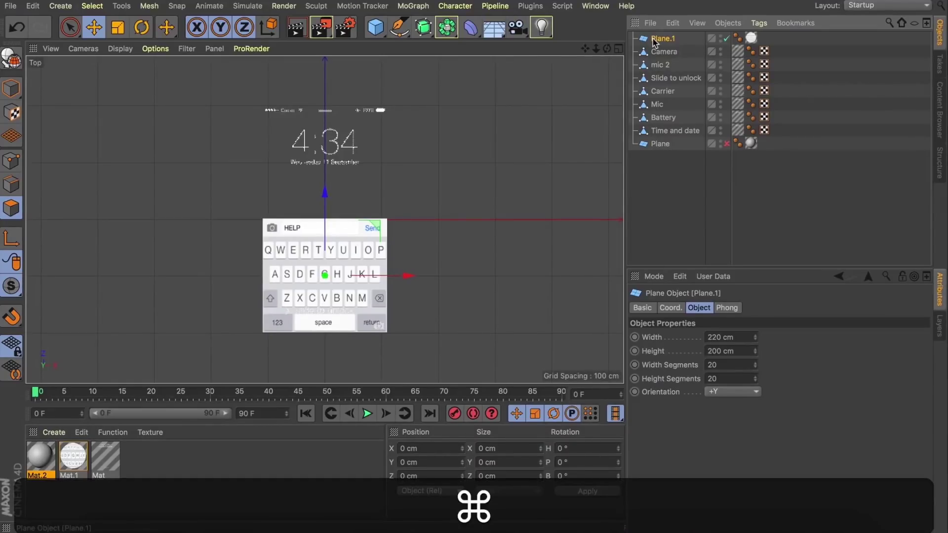
# - Rename the keyboard plane as Keyboard and duplicate it
pyautogui.doubleClick(662, 39)
pyautogui.write('Keybor')
pyautogui.press('BackSpace')
pyautogui.write('ard')
pyautogui.press('Return')
pyautogui.press('super+c')
pyautogui.press('super+v')
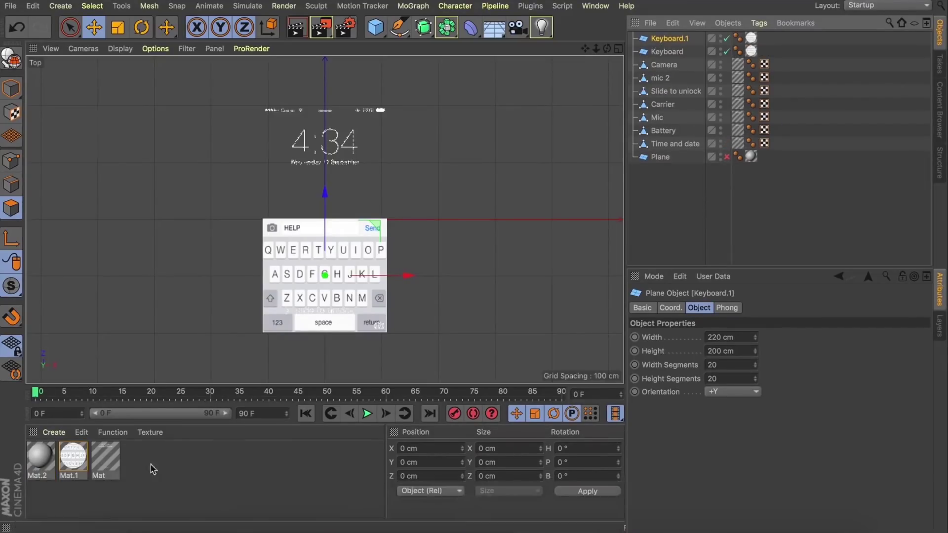
# - Duplicate the keyboard material Mat.1
pyautogui.click(152, 469)
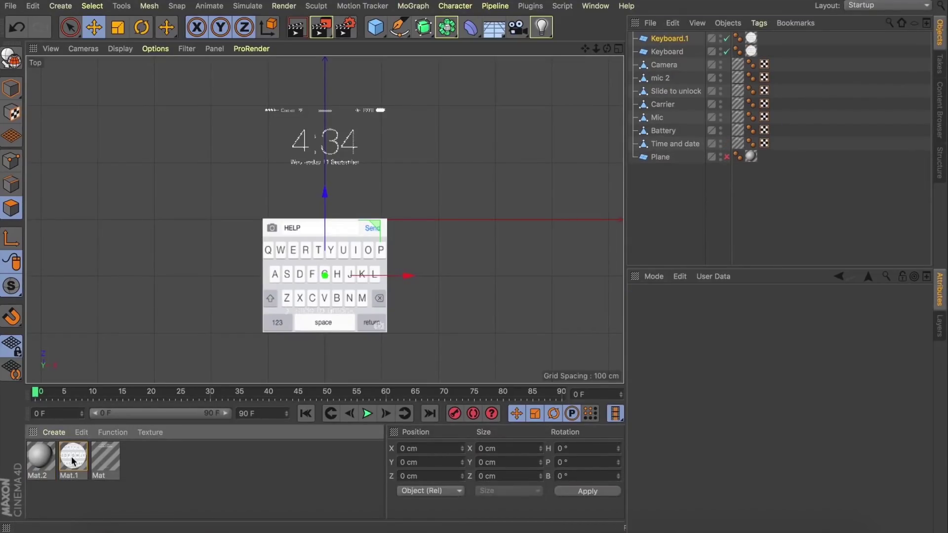
pyautogui.click(73, 461)
pyautogui.press('super+c')
pyautogui.press('super+v')
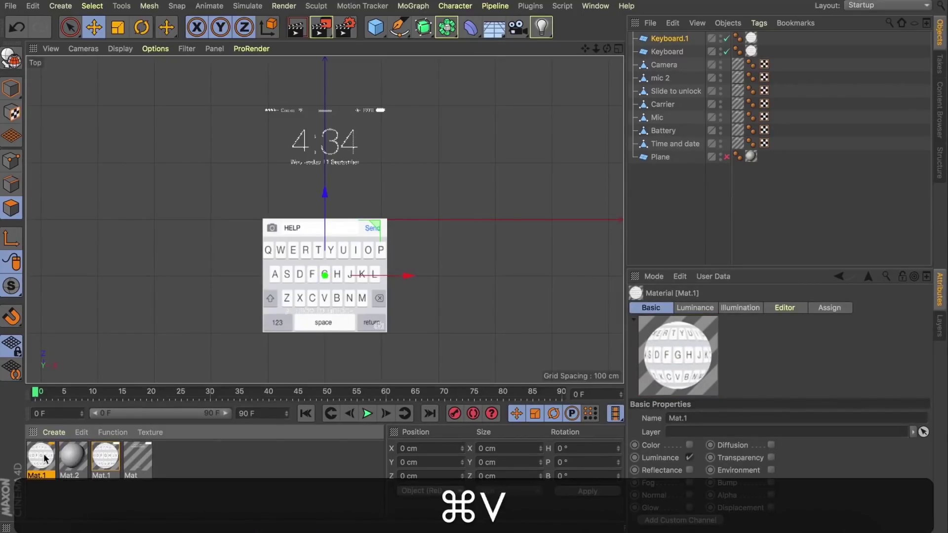
# - Replace the duplicated keyboard material's luminance texture with the image Table View copy.png
pyautogui.doubleClick(45, 459)
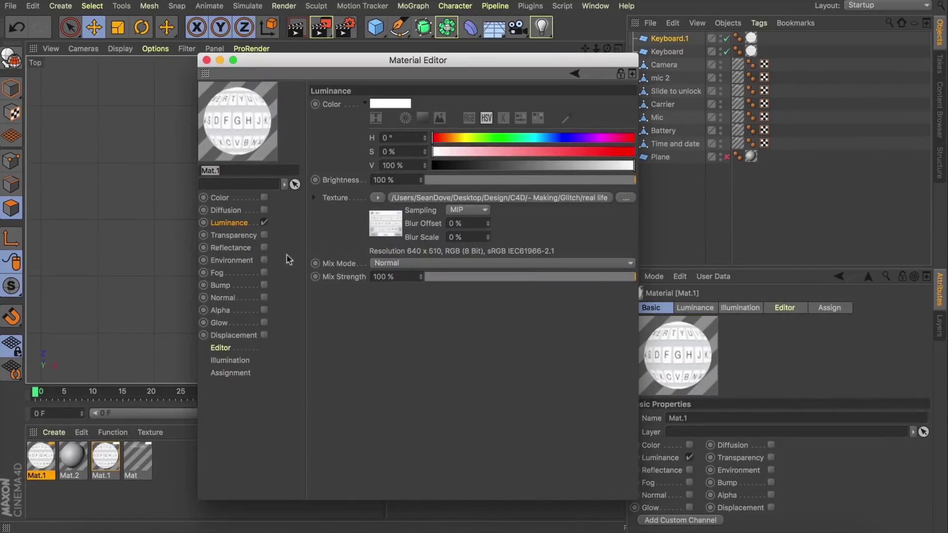
pyautogui.click(629, 197)
pyautogui.click(722, 269)
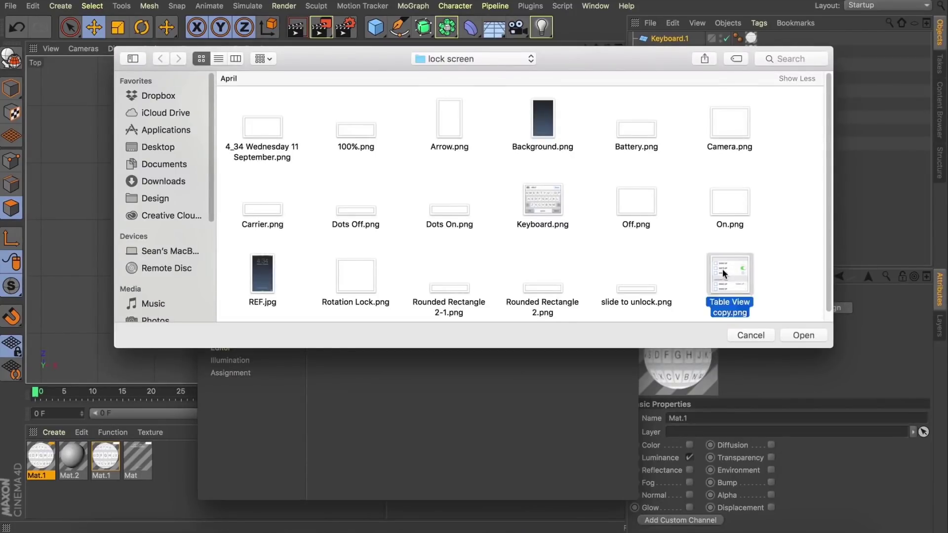
pyautogui.press('space')
pyautogui.press('space')
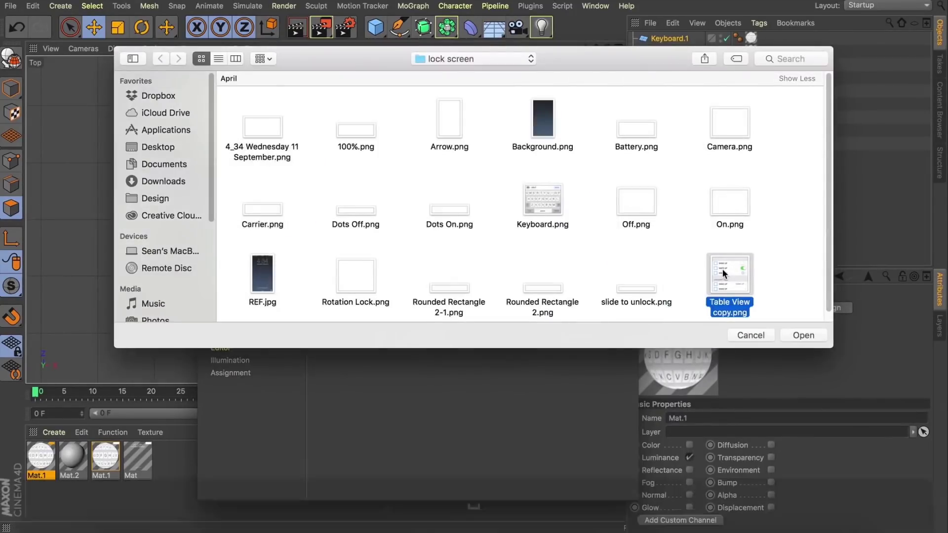
pyautogui.press('Return')
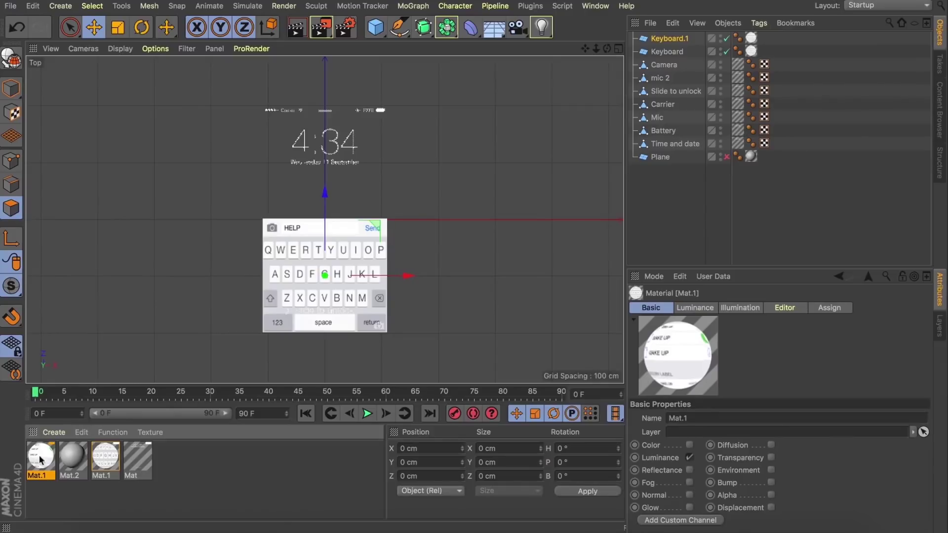
# - Apply the table view material to the Keyboard.1 plane and rename that plane as Table view
pyautogui.moveTo(40, 461); pyautogui.dragTo(752, 39)
pyautogui.doubleClick(670, 39)
pyautogui.write('Table view')
pyautogui.press('Return')
# - Move the Table view plane along Z until it sits directly above the keyboard, and check the layout in the Perspective view
pyautogui.moveTo(328, 219); pyautogui.dragTo(340, 106)
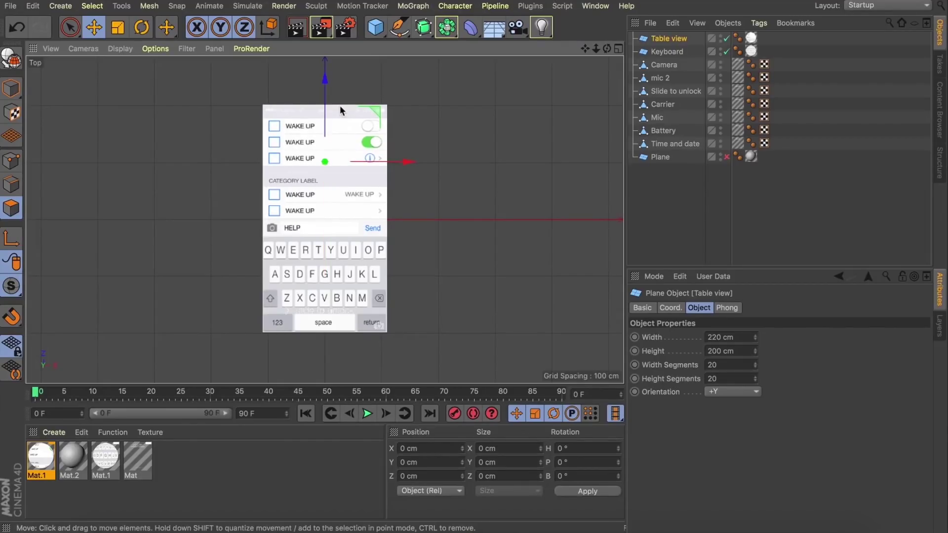
pyautogui.click(618, 49)
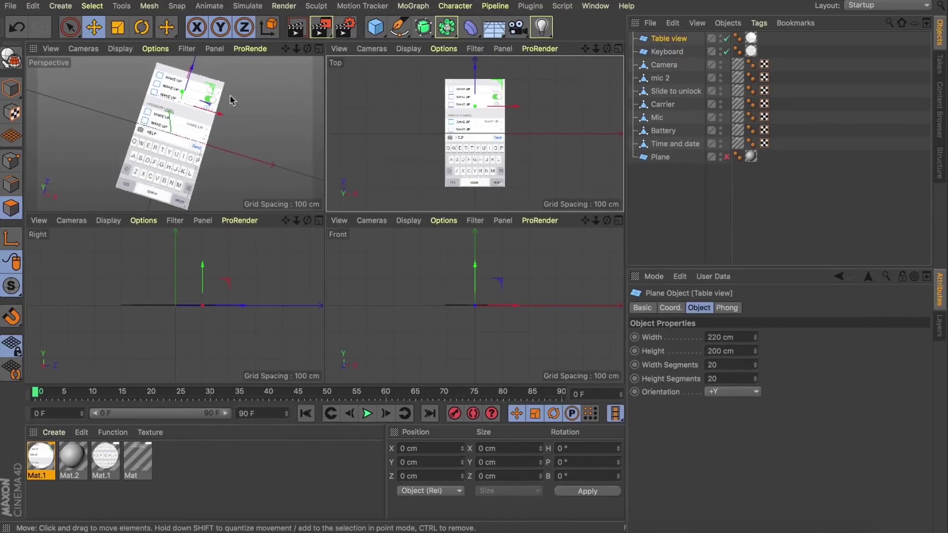
pyautogui.click(319, 49)
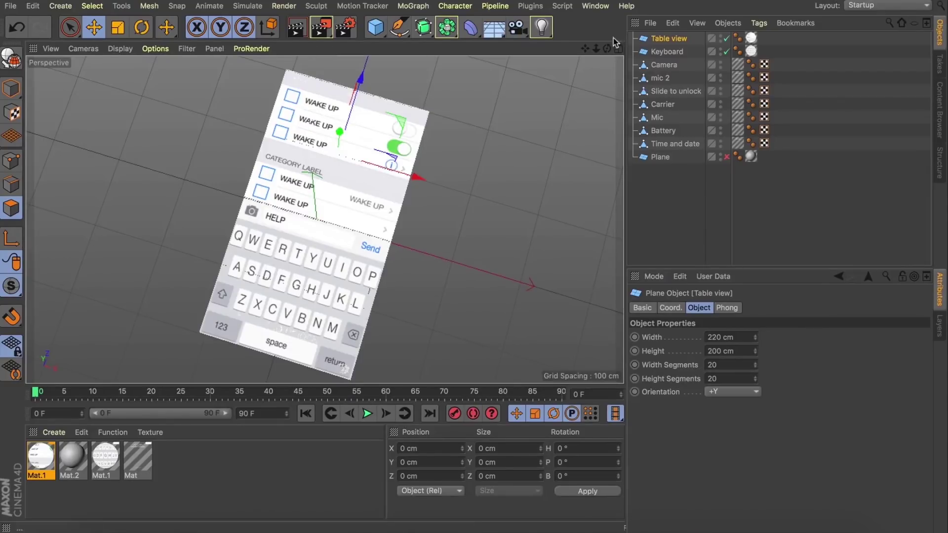
pyautogui.keyDown('alt'); pyautogui.moveTo(490, 233); pyautogui.dragTo(457, 195); pyautogui.keyUp('alt')
pyautogui.moveTo(607, 48); pyautogui.dragTo(603, 46)
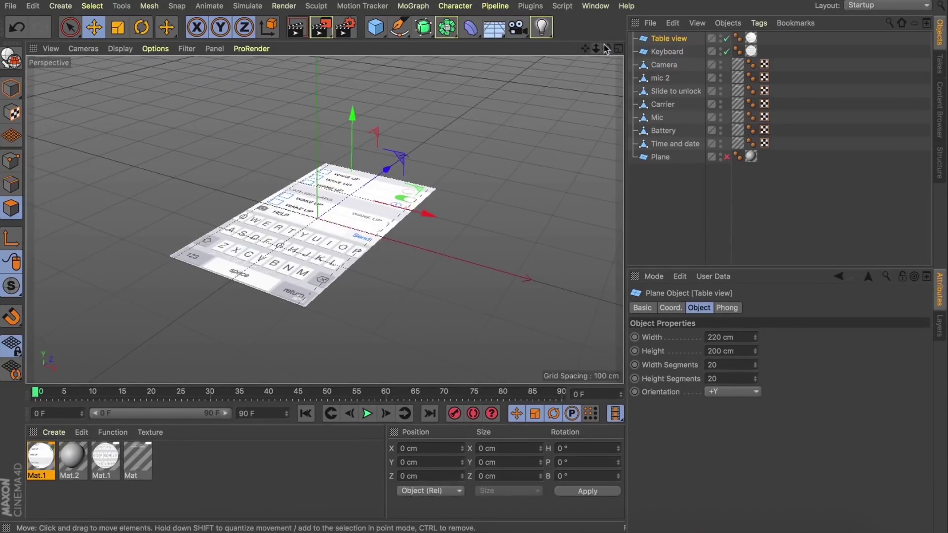
# - Paste another copy of the keyboard material and wrap its luminance texture in a Layer shader
pyautogui.click(105, 448)
pyautogui.press('super+v')
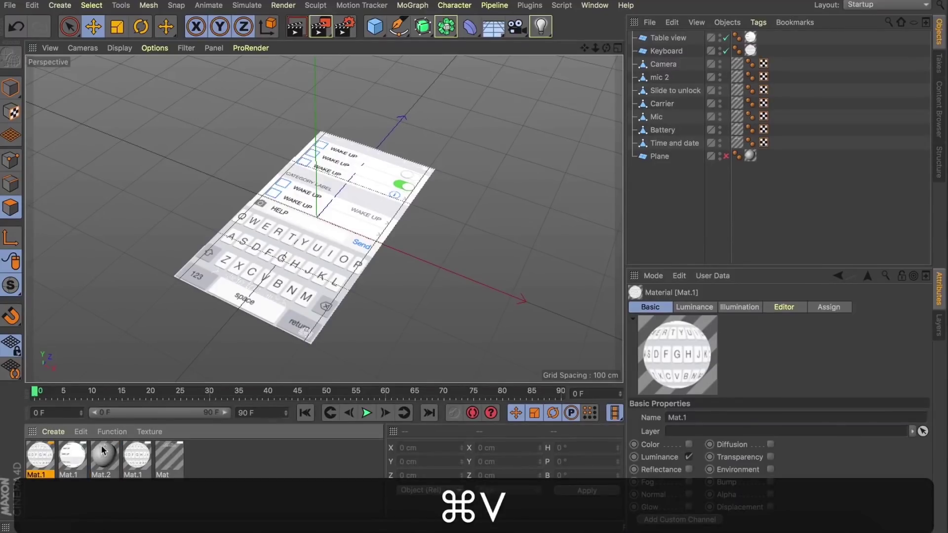
pyautogui.doubleClick(38, 458)
pyautogui.click(231, 225)
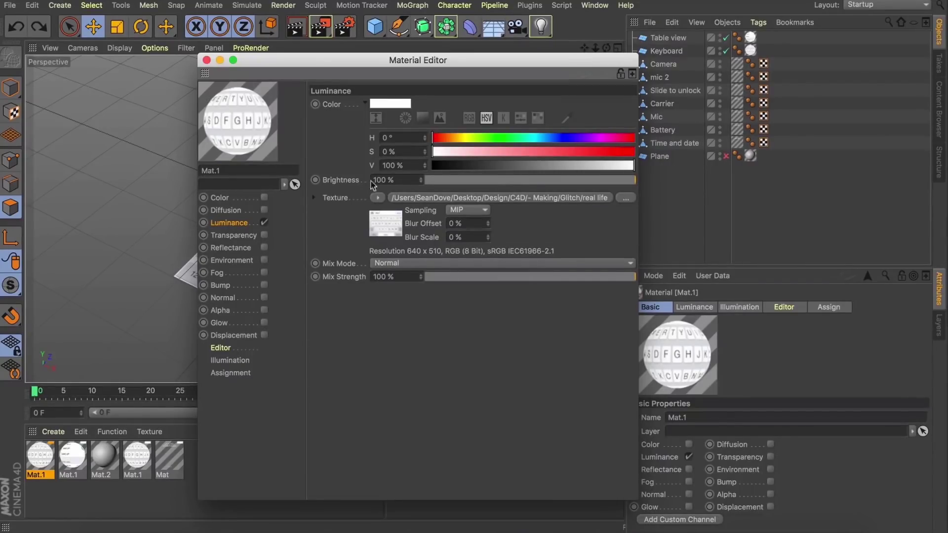
pyautogui.click(377, 197)
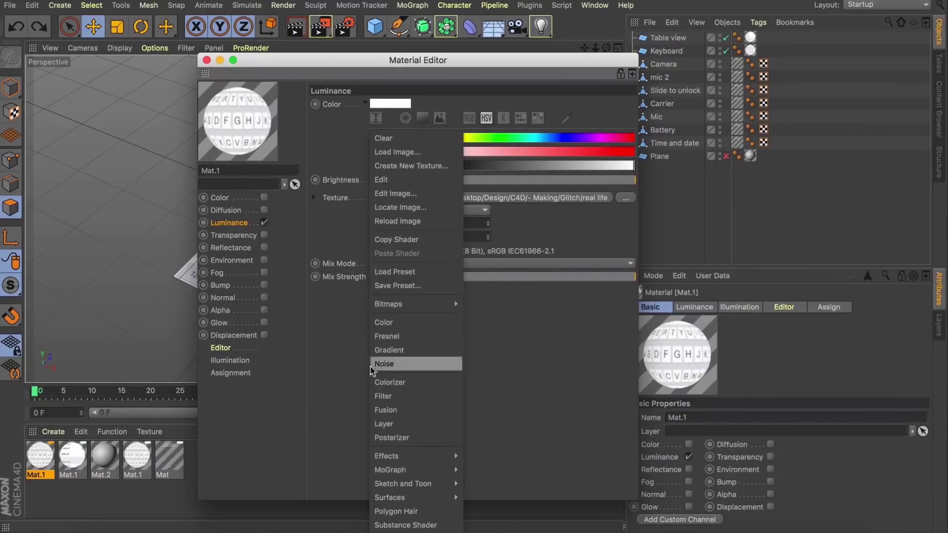
pyautogui.click(385, 424)
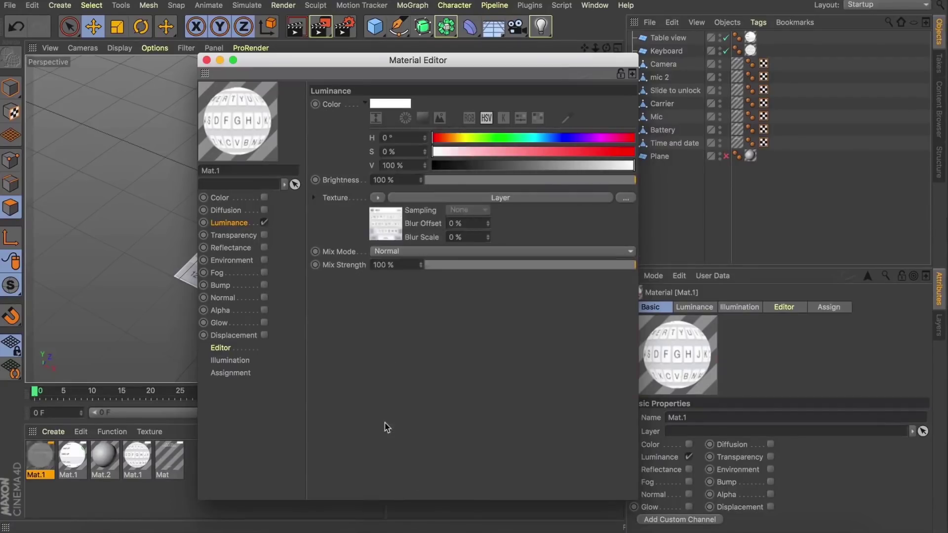
pyautogui.click(384, 215)
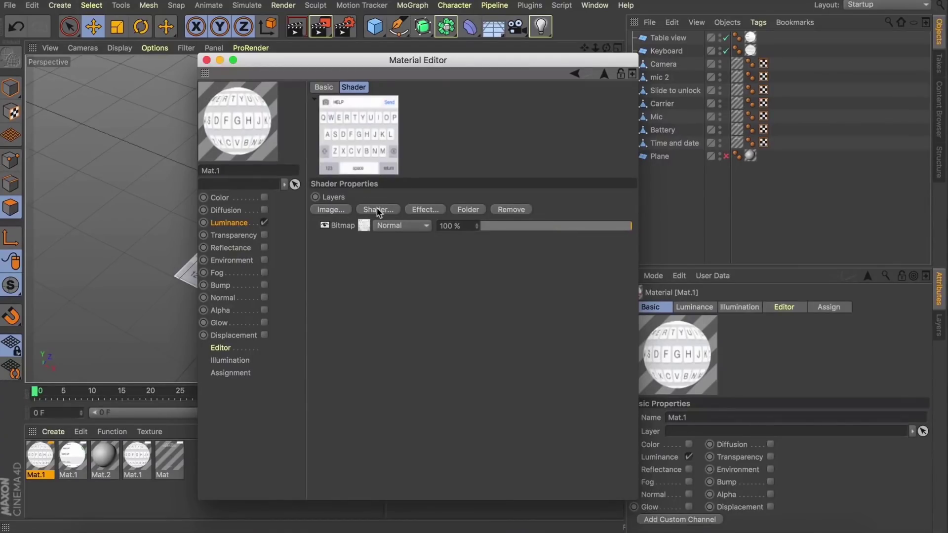
# - Add a Color shader above the bitmap in the Layer shader and set its blend mode to Difference
pyautogui.click(377, 210)
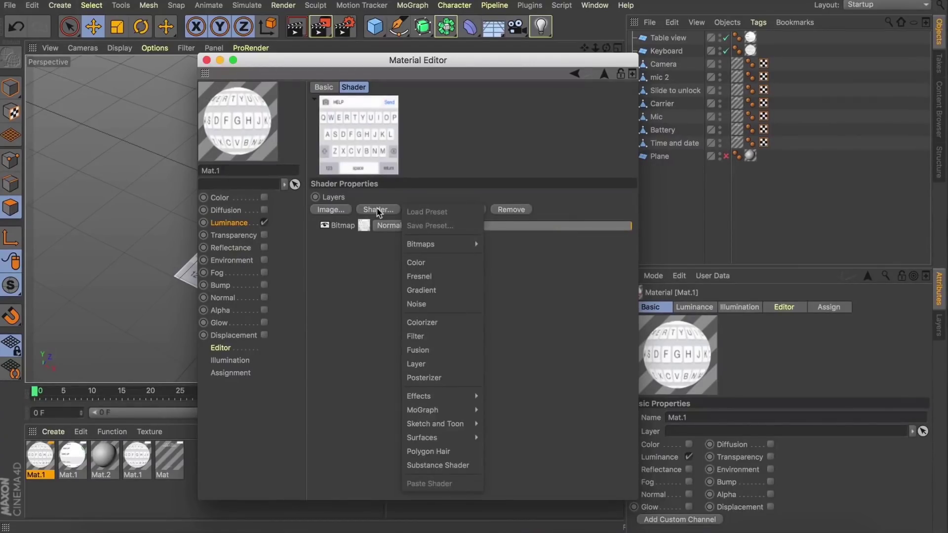
pyautogui.click(466, 266)
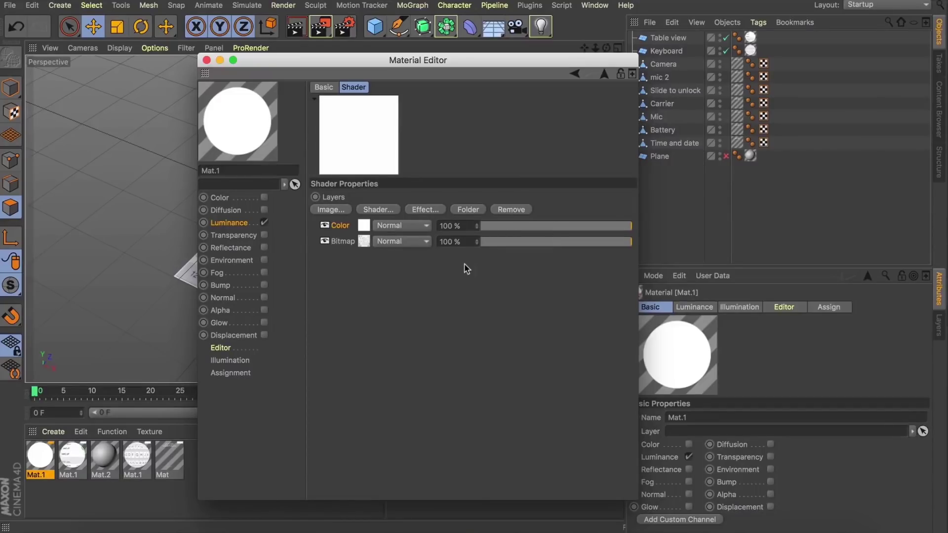
pyautogui.click(401, 225)
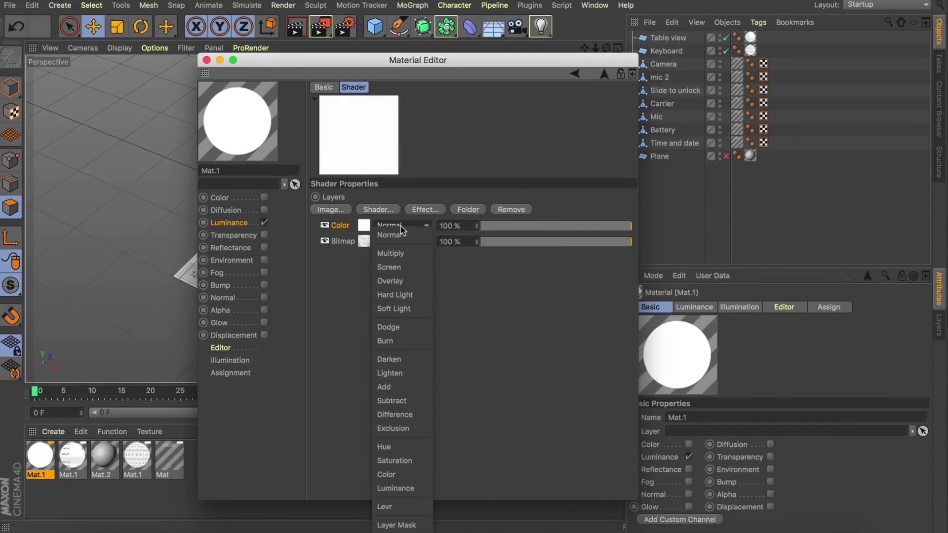
pyautogui.click(394, 416)
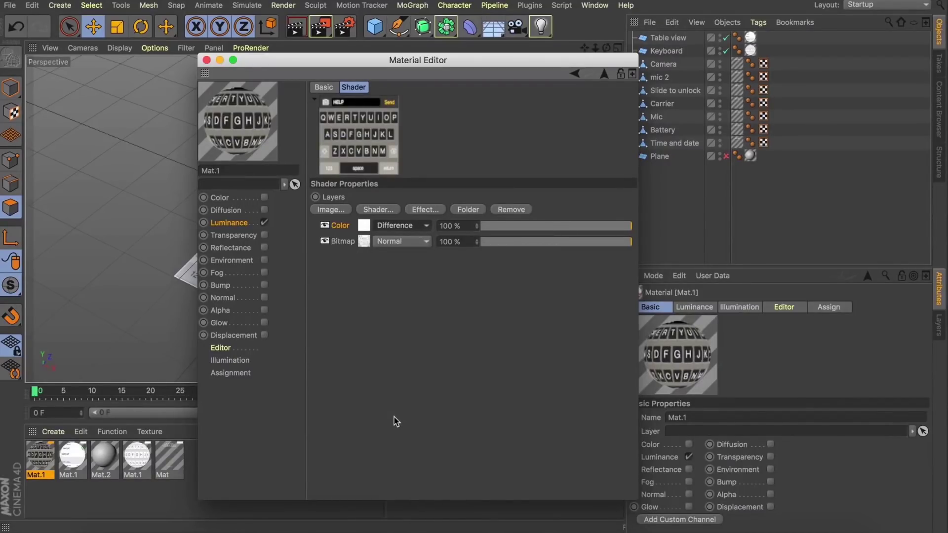
pyautogui.click(206, 60)
# - Duplicate the Keyboard plane and apply the inverted keyboard material to the copy
pyautogui.click(675, 51)
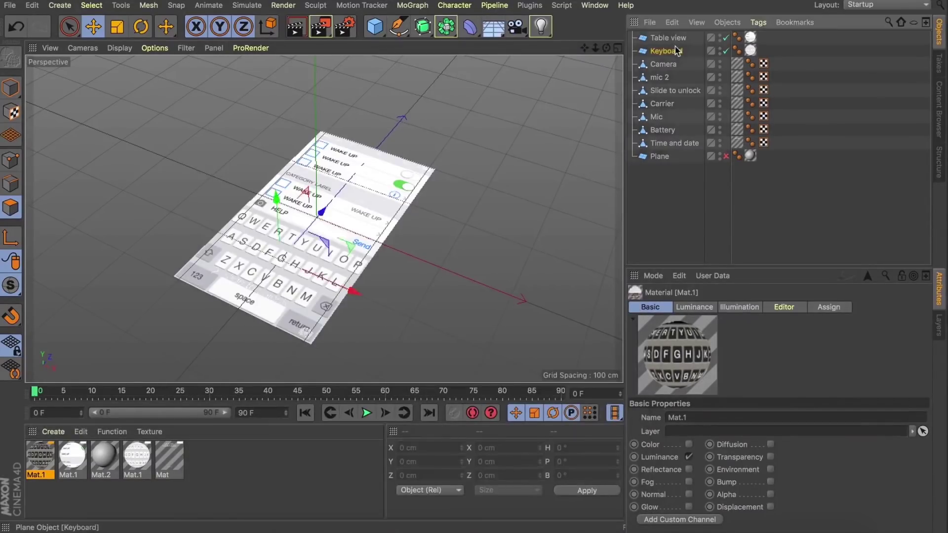
pyautogui.press('super+v')
pyautogui.moveTo(34, 462); pyautogui.dragTo(751, 38)
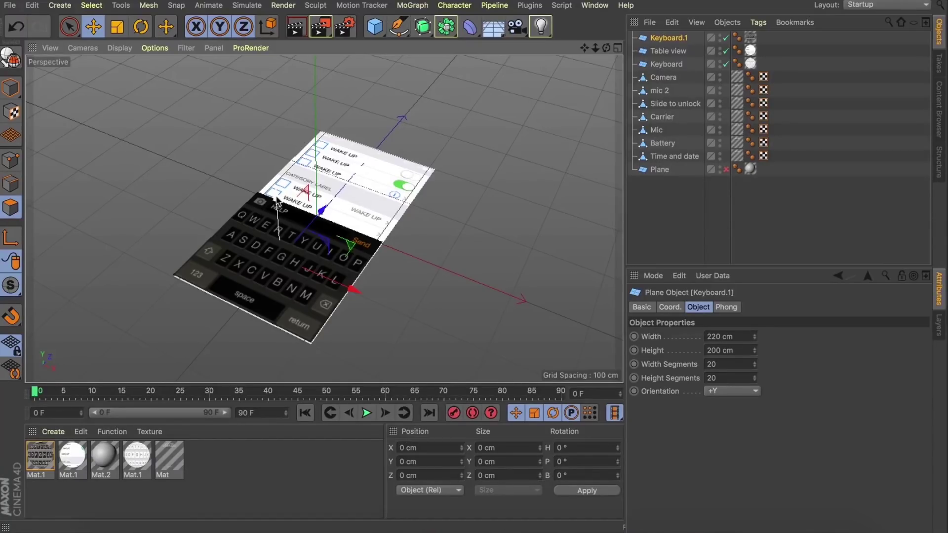
pyautogui.press('super+z')
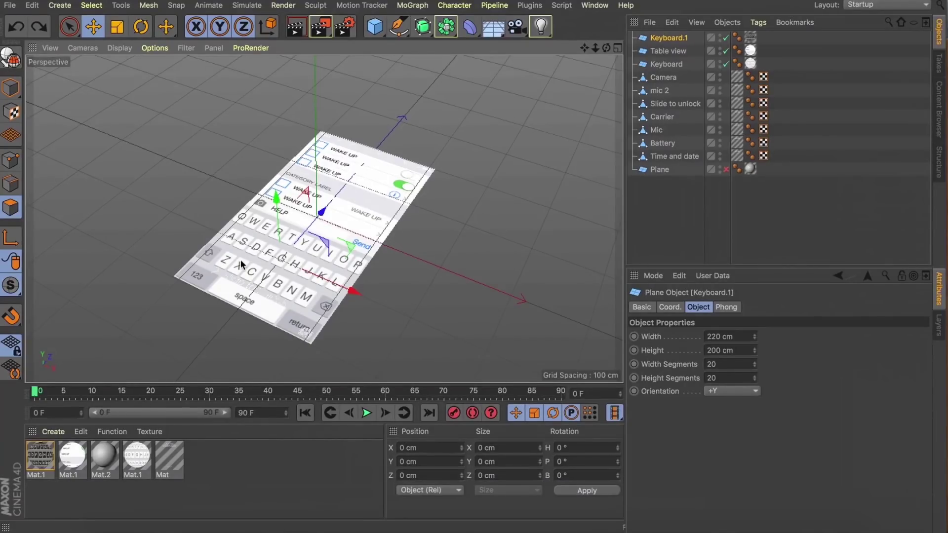
# - Rename the duplicated keyboard plane as Keyboard invert
pyautogui.doubleClick(669, 38)
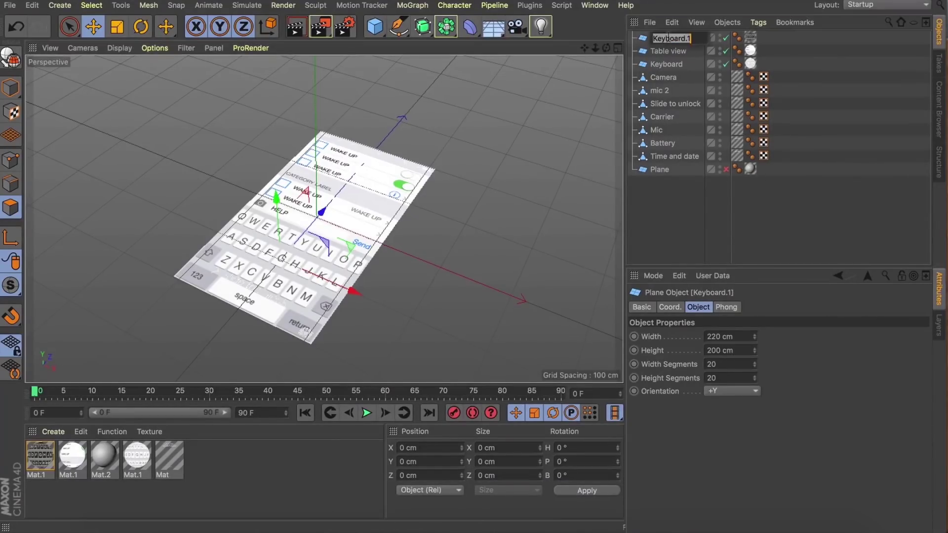
pyautogui.press('Right')
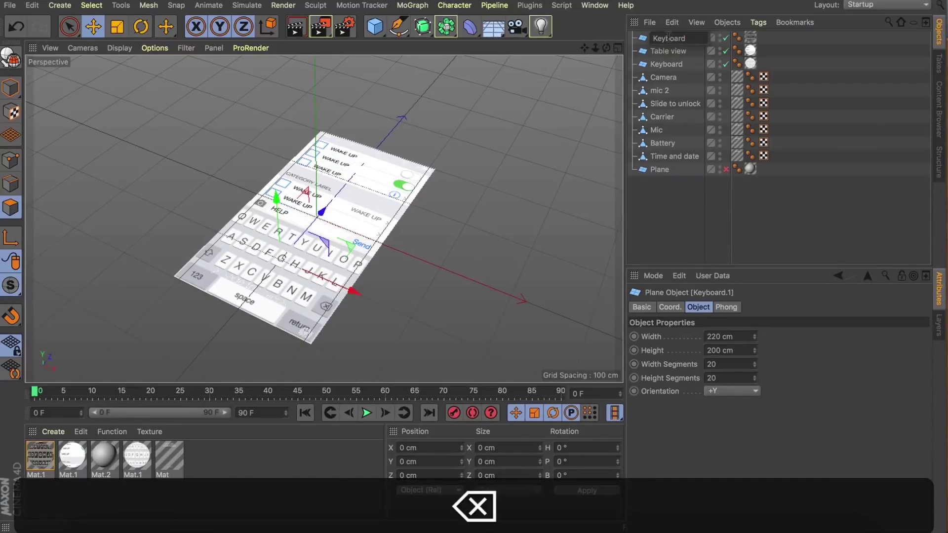
pyautogui.write('invert')
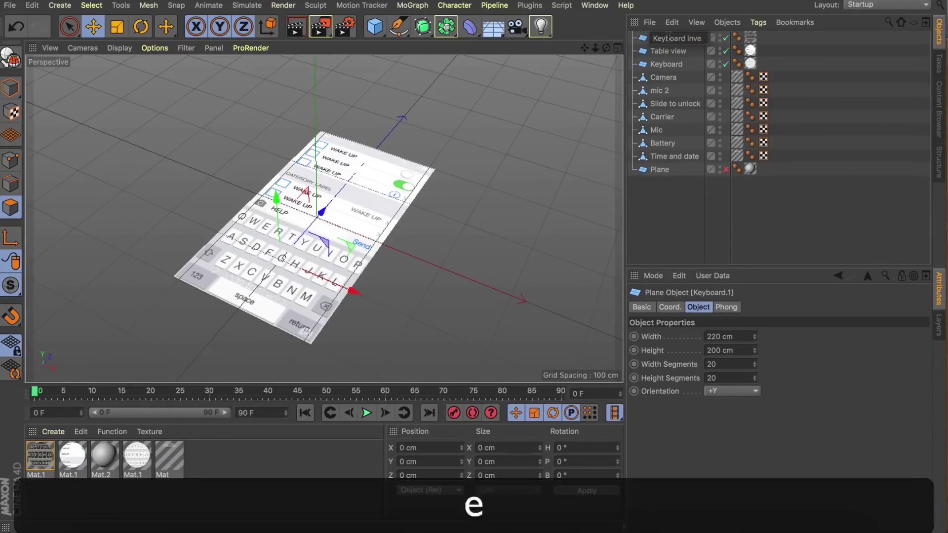
pyautogui.press('Return')
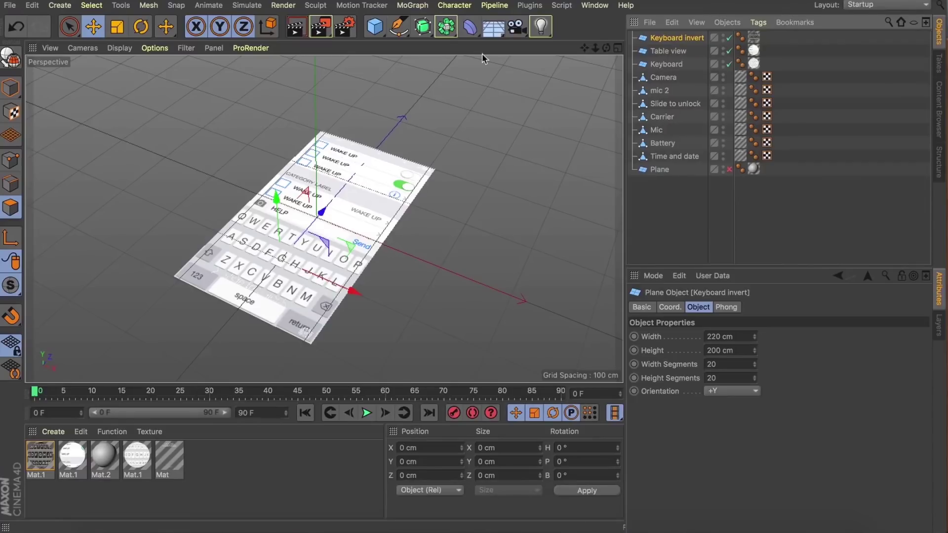
# - Add a MoGraph Cloner and make all objects from Keyboard invert to Time and date its children
pyautogui.click(412, 6)
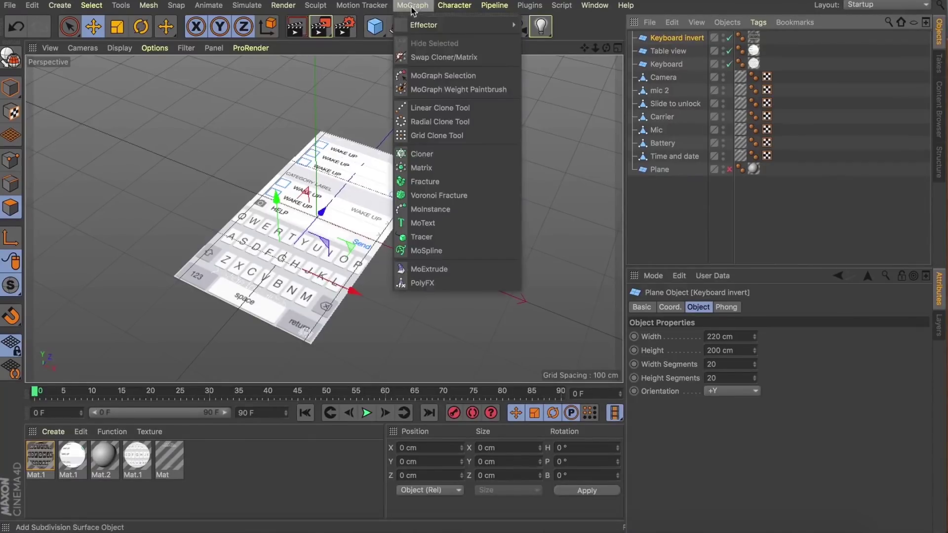
pyautogui.click(422, 154)
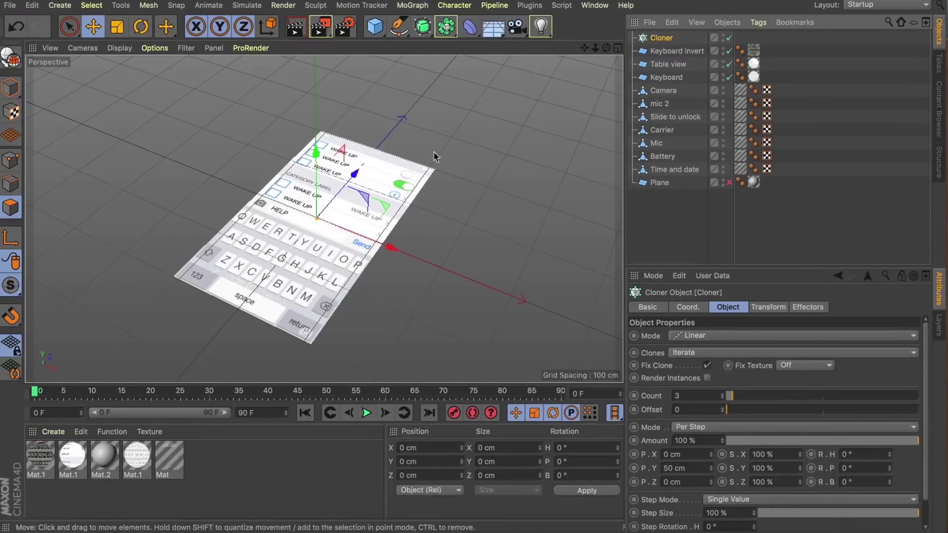
pyautogui.click(677, 51)
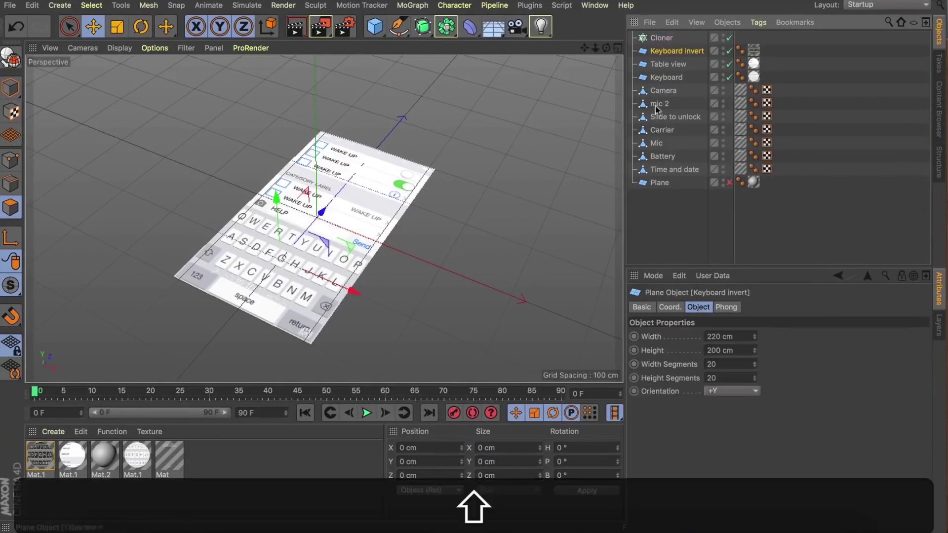
pyautogui.keyDown('shift'); pyautogui.click(657, 171); pyautogui.keyUp('shift')
pyautogui.moveTo(657, 171); pyautogui.dragTo(661, 39)
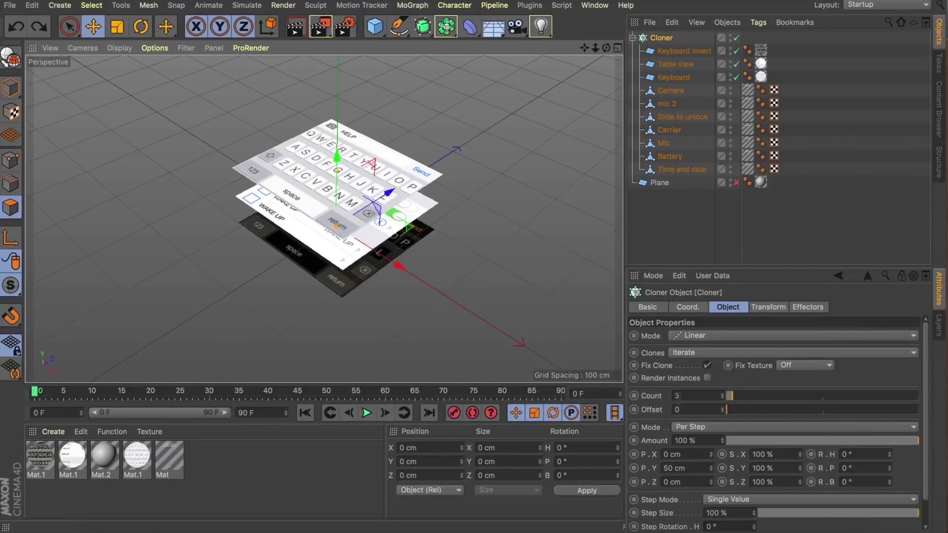
# - Set the Cloner's Y position offset per step to 0 cm and its clone count to 15
pyautogui.click(674, 468)
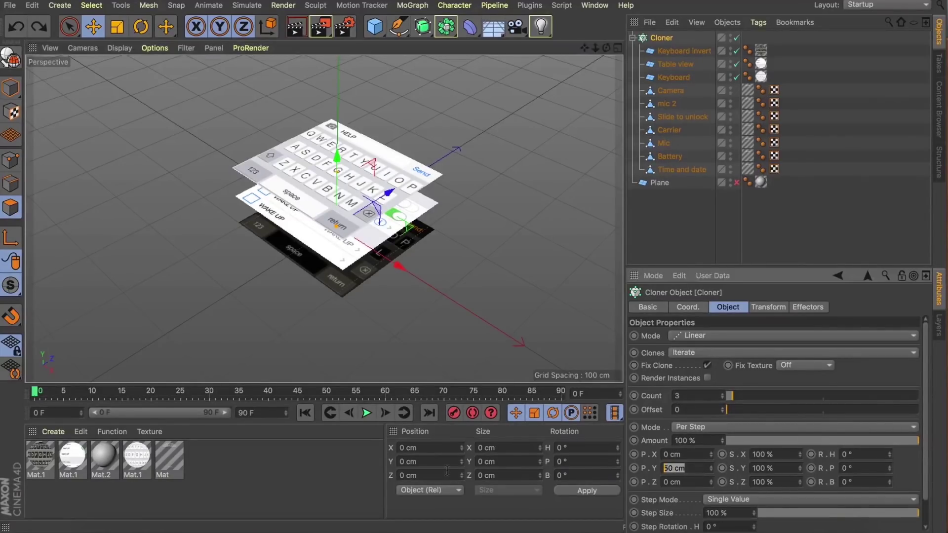
pyautogui.write('0')
pyautogui.press('Return')
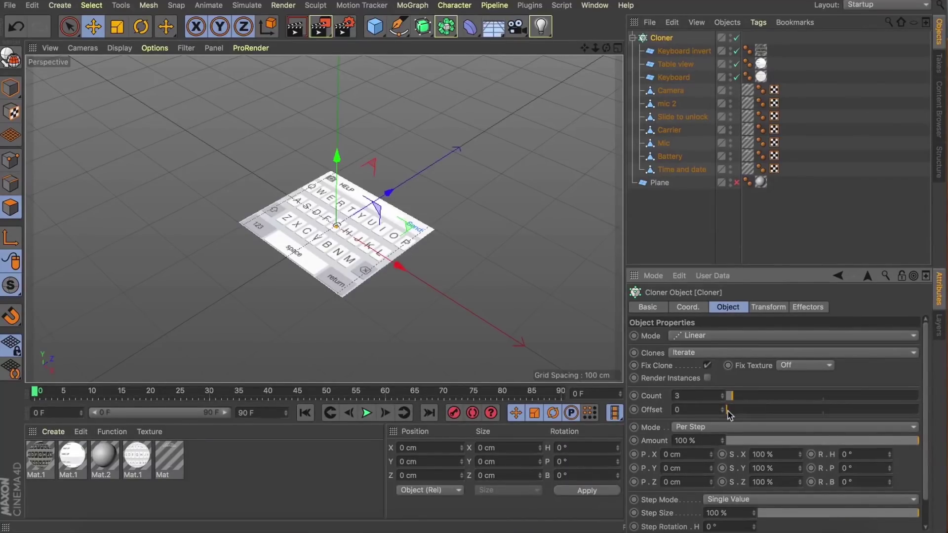
pyautogui.moveTo(736, 397); pyautogui.dragTo(756, 398)
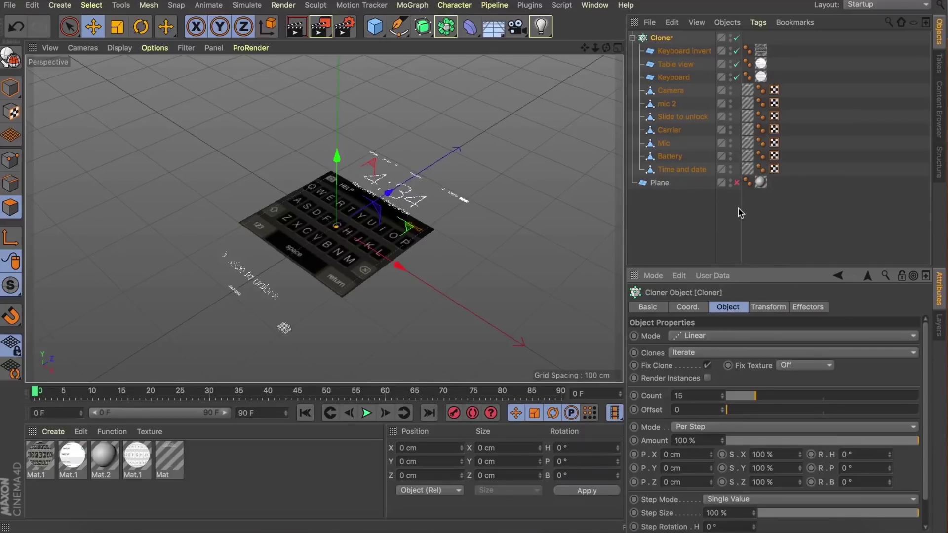
# - Switch to Model mode and examine the axis positions of the Cloner's children, stepping from Slide to unlock through the neighbouring objects to Keyboard
pyautogui.click(680, 117)
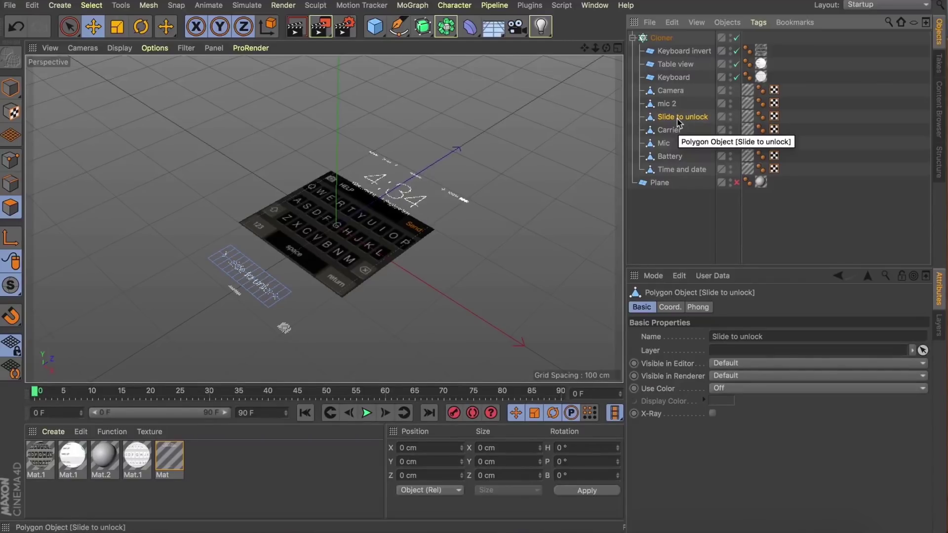
pyautogui.click(11, 88)
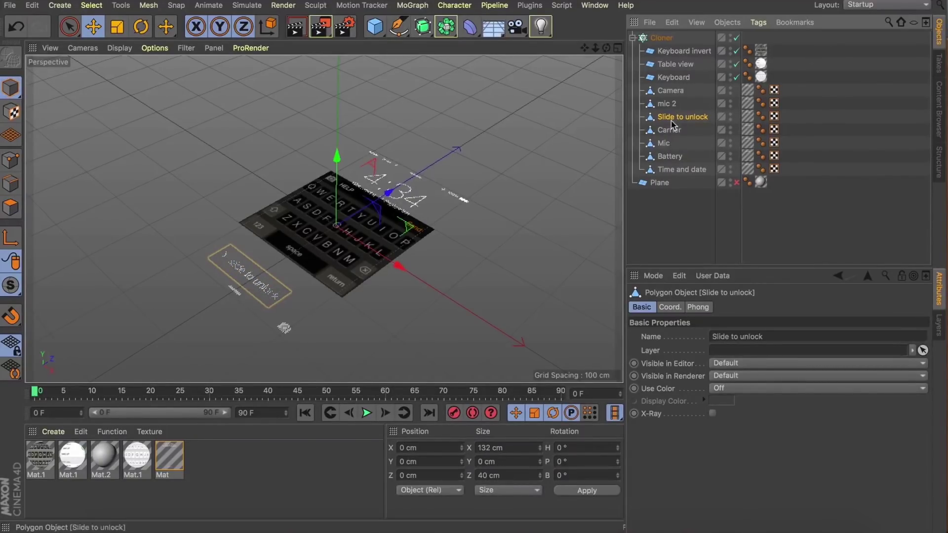
pyautogui.press('Down')
pyautogui.press('Down')
pyautogui.press('Down')
pyautogui.press('Up')
pyautogui.press('Up')
pyautogui.press('Up')
pyautogui.press('Up')
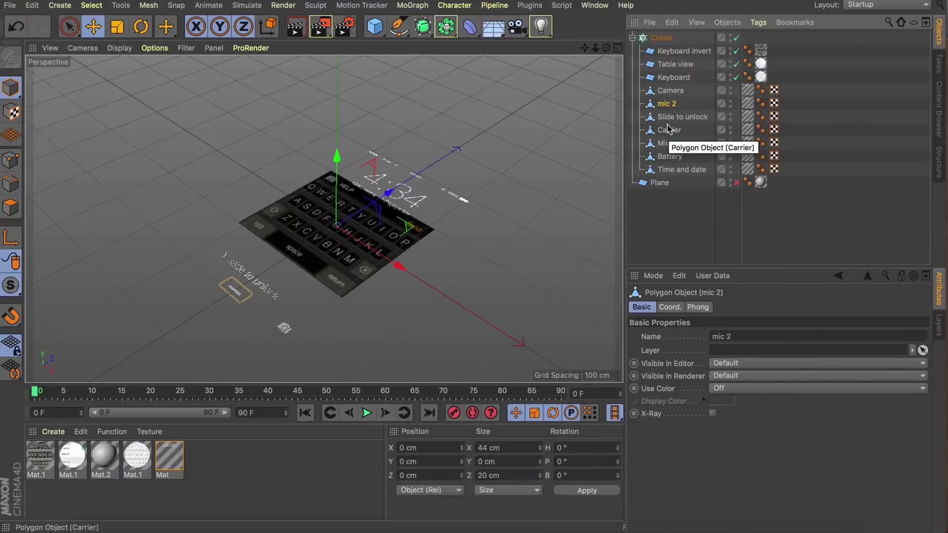
pyautogui.press('Up')
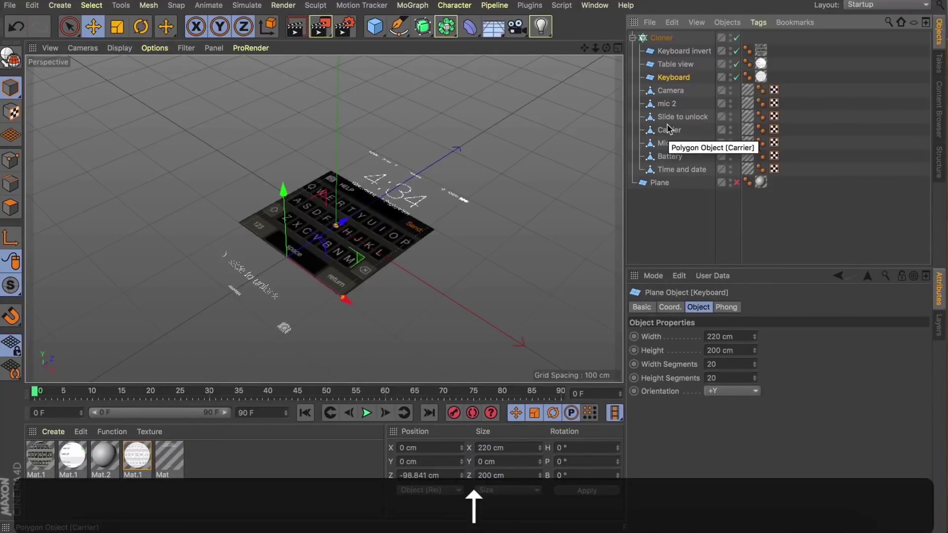
# - Move the Keyboard invert, Table view and Keyboard planes out of the Cloner to the root of the object hierarchy
pyautogui.press('Down')
pyautogui.press('Down')
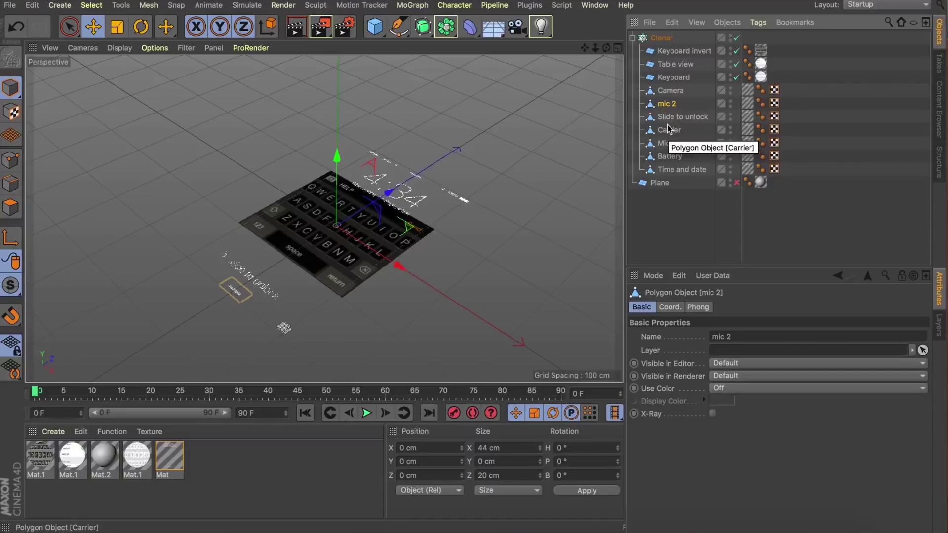
pyautogui.click(674, 77)
pyautogui.keyDown('shift'); pyautogui.click(674, 51); pyautogui.keyUp('shift')
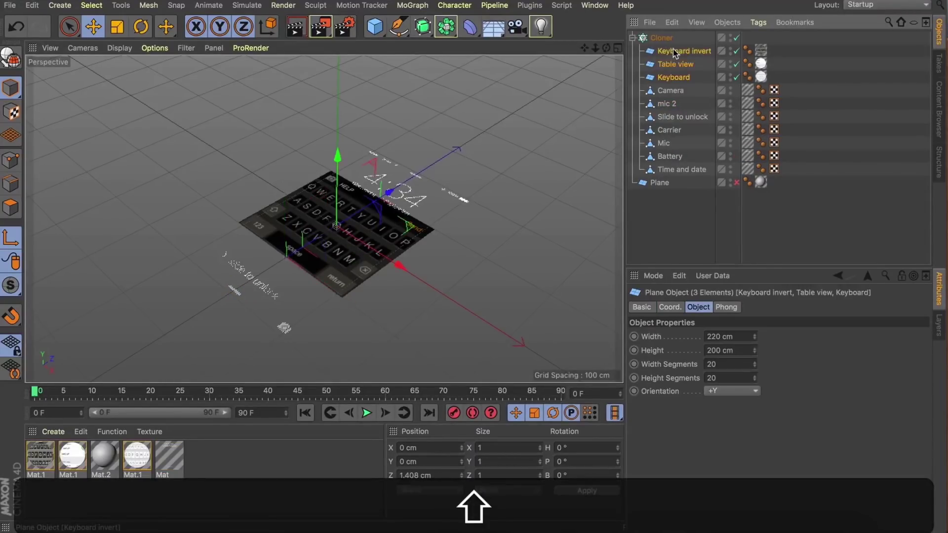
pyautogui.moveTo(668, 38); pyautogui.dragTo(666, 37)
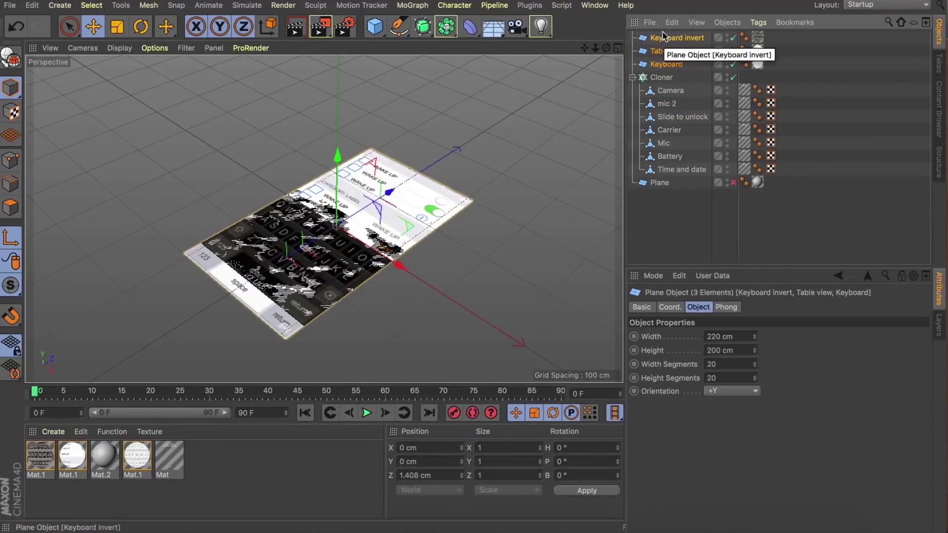
# - Hide the Keyboard invert and Table view planes so only the Keyboard plane stays visible outside the Cloner
pyautogui.click(662, 53)
pyautogui.click(668, 39)
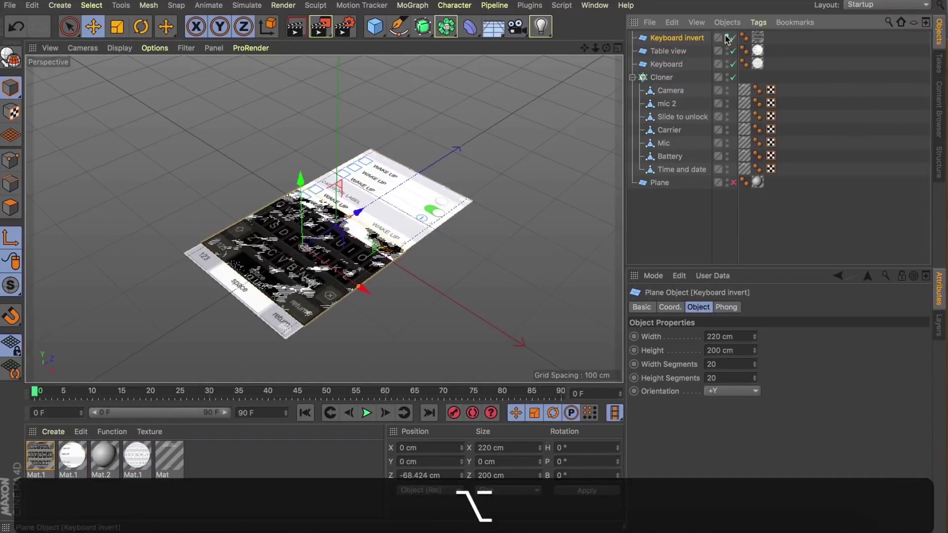
pyautogui.keyDown('alt'); pyautogui.click(726, 37); pyautogui.keyUp('alt')
pyautogui.keyDown('alt'); pyautogui.click(727, 50); pyautogui.keyUp('alt')
pyautogui.keyDown('alt'); pyautogui.click(727, 50); pyautogui.keyUp('alt')
# - Convert the Keyboard plane to an editable polygon object and set its axis Z position to 0 cm with axis modification enabled
pyautogui.click(658, 62)
pyautogui.press('c')
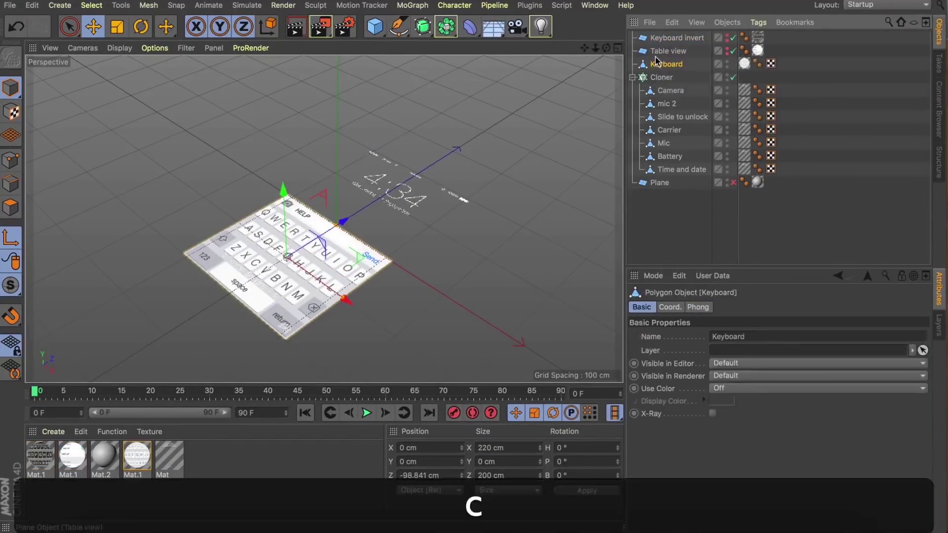
pyautogui.click(8, 235)
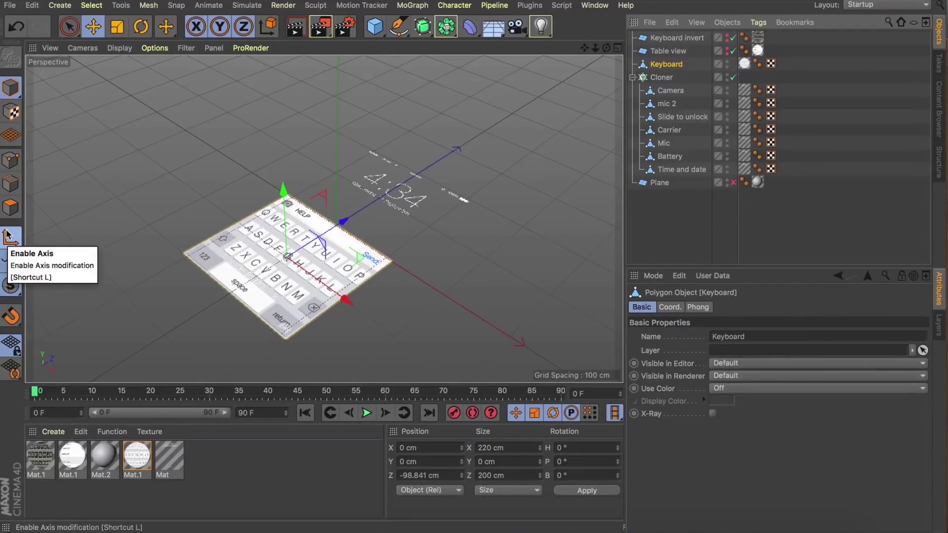
pyautogui.doubleClick(413, 476)
pyautogui.write('0')
pyautogui.press('Return')
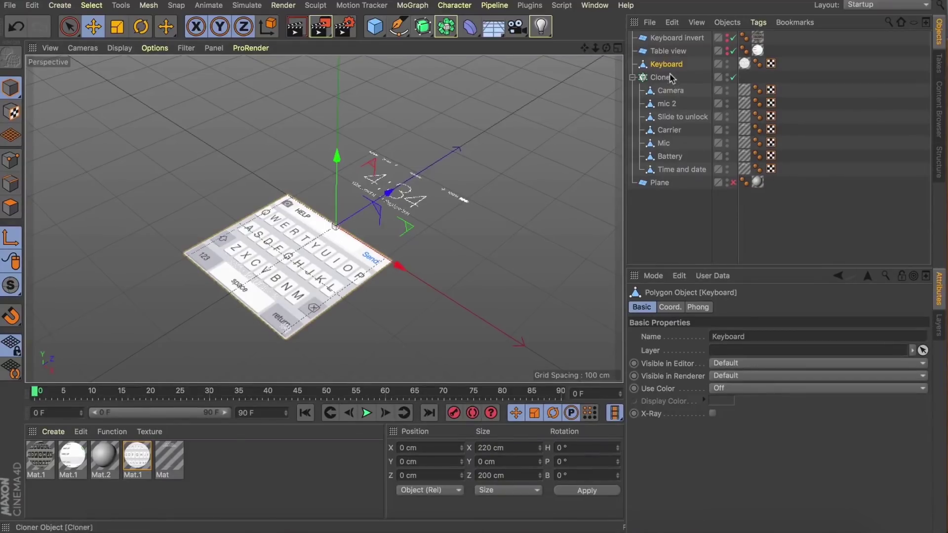
# - Return Keyboard to the Cloner as its first child and make Table view and Keyboard invert visible again
pyautogui.moveTo(664, 65); pyautogui.dragTo(666, 81)
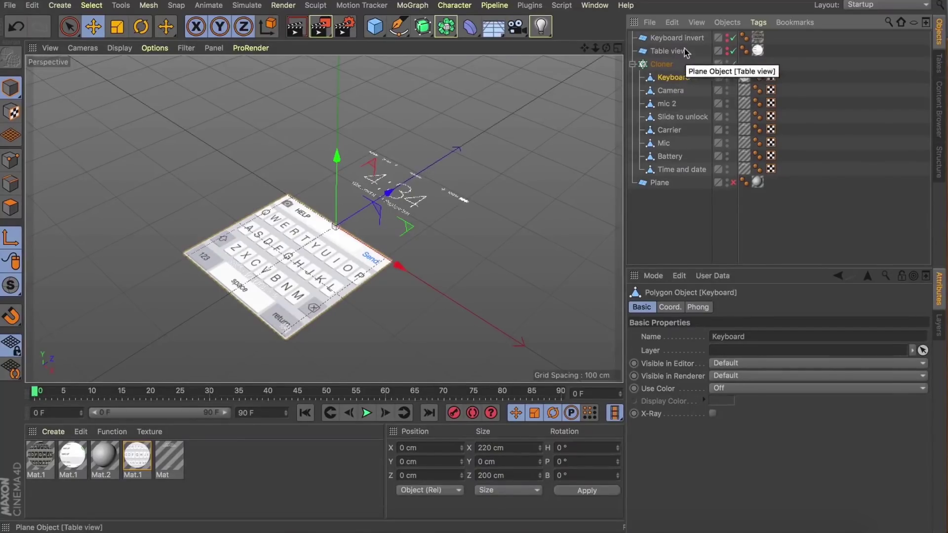
pyautogui.keyDown('alt'); pyautogui.click(728, 51); pyautogui.keyUp('alt')
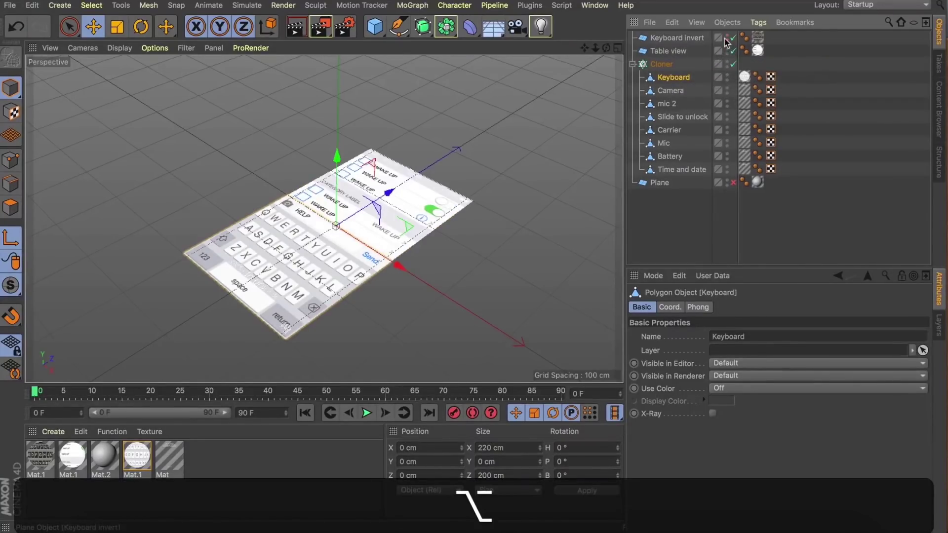
pyautogui.keyDown('alt'); pyautogui.click(727, 37); pyautogui.keyUp('alt')
# - Convert the Keyboard invert and Table view planes to editable polygon objects together
pyautogui.click(676, 37)
pyautogui.keyDown('shift'); pyautogui.click(671, 50); pyautogui.keyUp('shift')
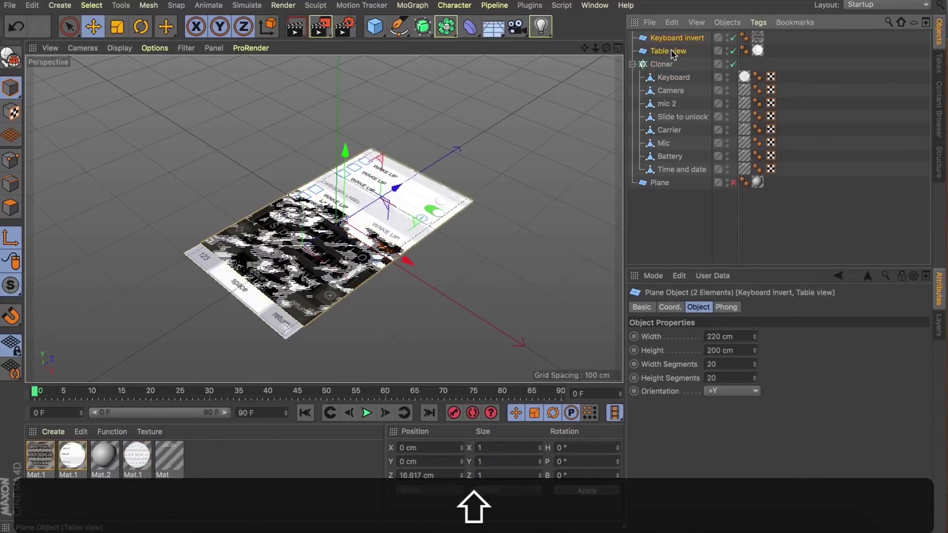
pyautogui.press('c')
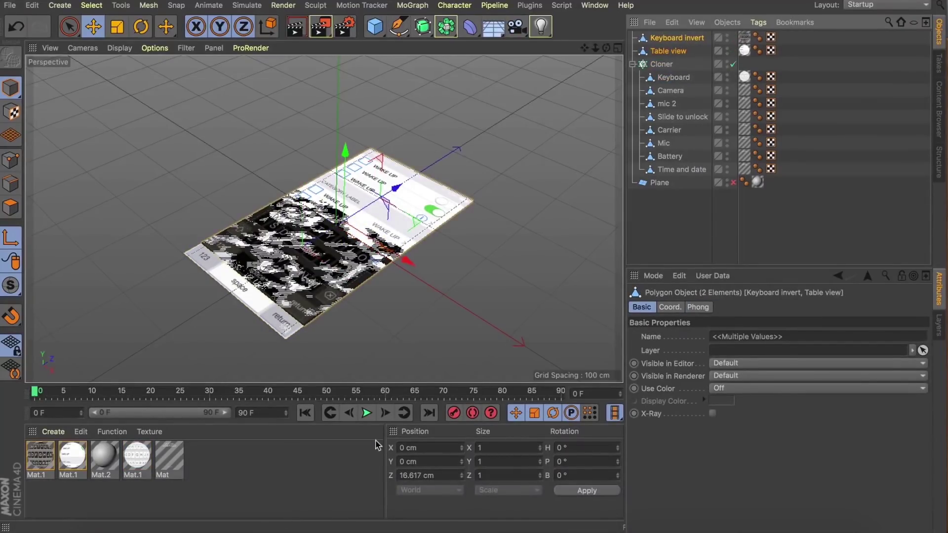
# - Set the axis Z position of both Table view and Keyboard invert to 0 cm, one object at a time
pyautogui.click(413, 475)
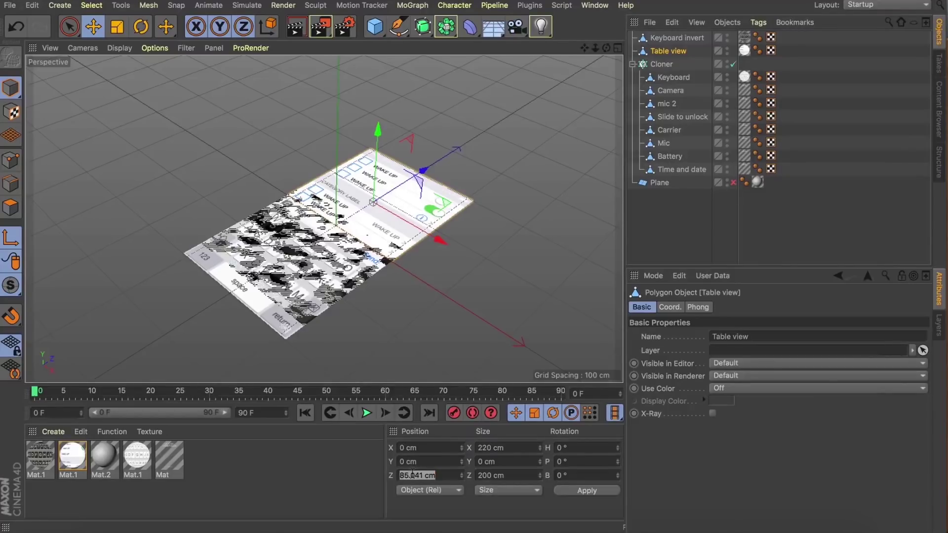
pyautogui.write('0')
pyautogui.press('Return')
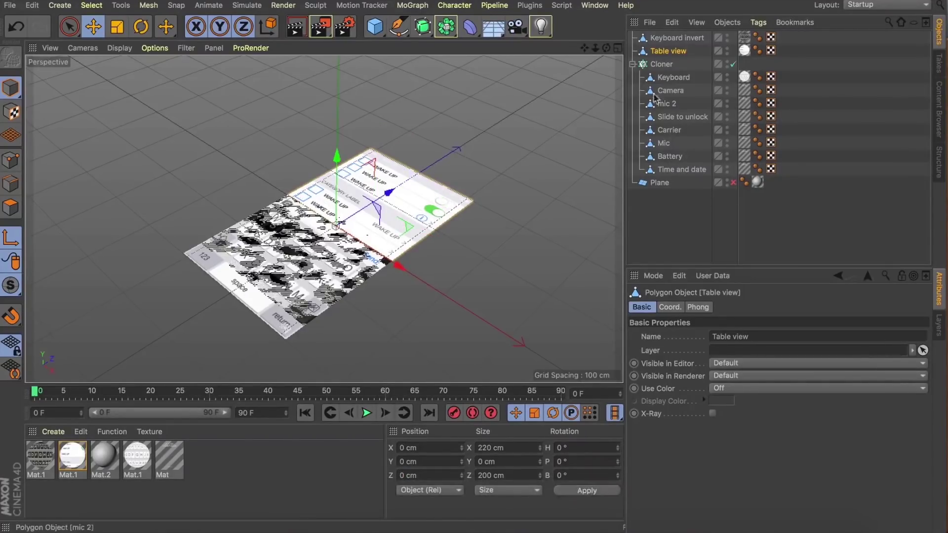
pyautogui.click(663, 37)
pyautogui.click(409, 475)
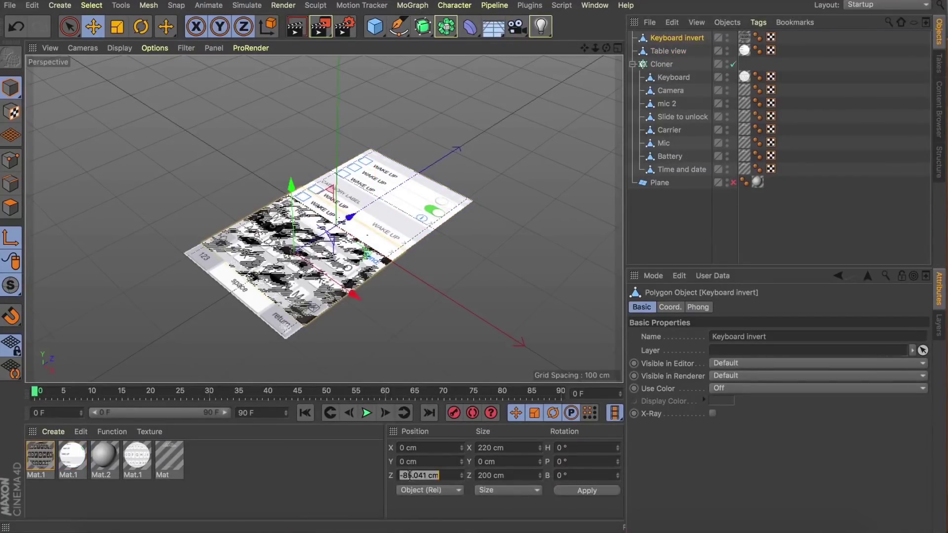
pyautogui.write('0')
pyautogui.press('Return')
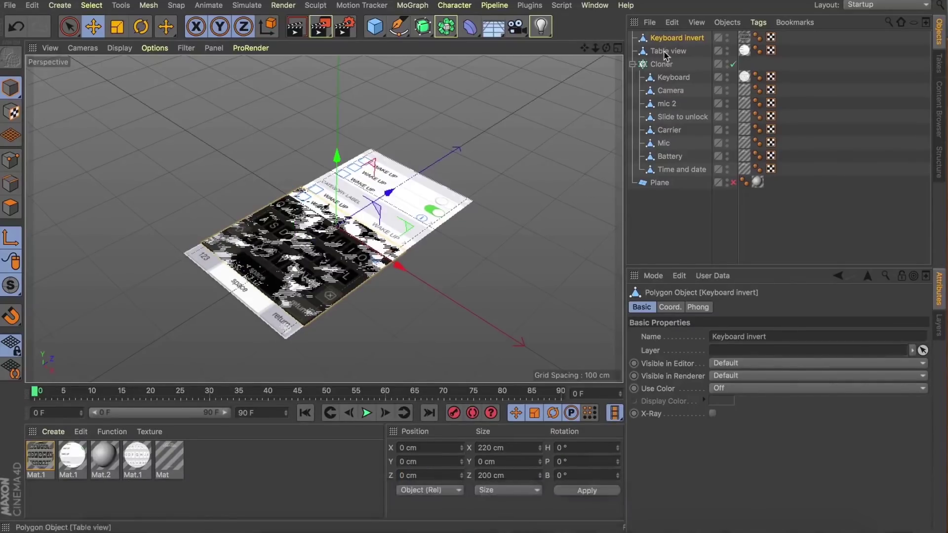
# - Move Keyboard invert and Table view back into the Cloner above Keyboard and clear the selection
pyautogui.keyDown('shift'); pyautogui.click(665, 54); pyautogui.keyUp('shift')
pyautogui.moveTo(665, 55); pyautogui.dragTo(656, 73)
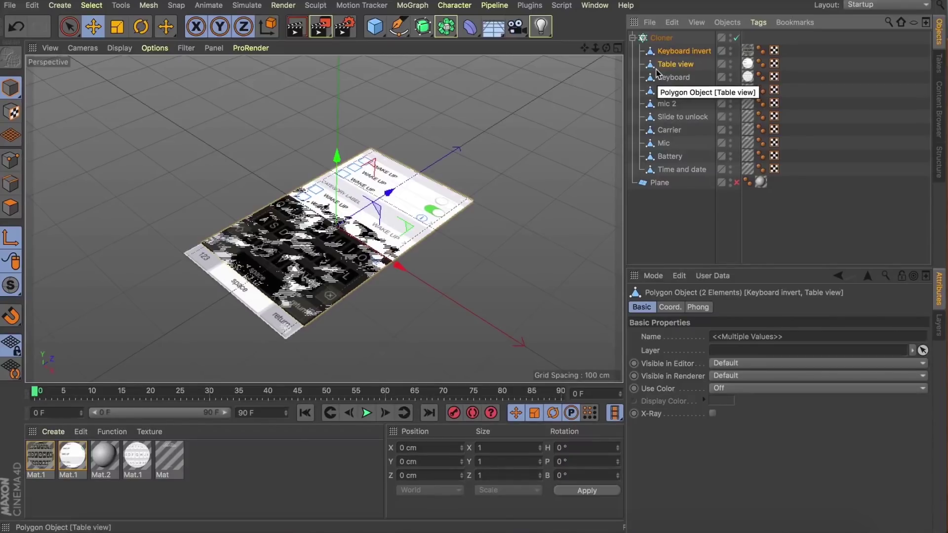
pyautogui.click(633, 37)
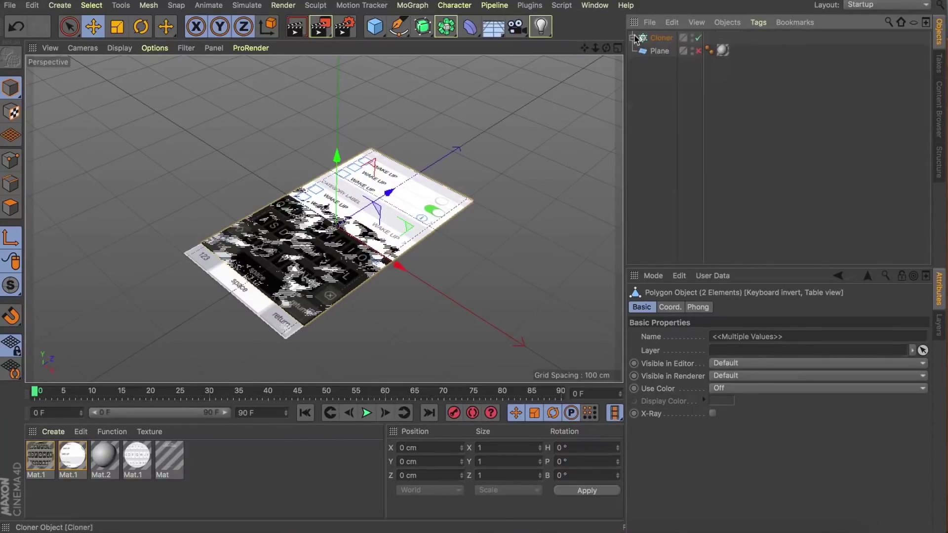
pyautogui.click(633, 37)
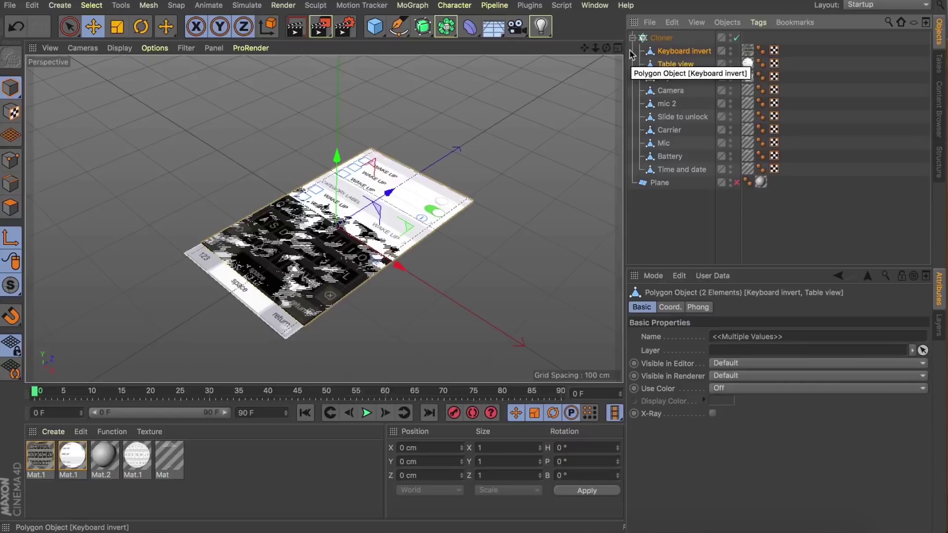
pyautogui.click(665, 227)
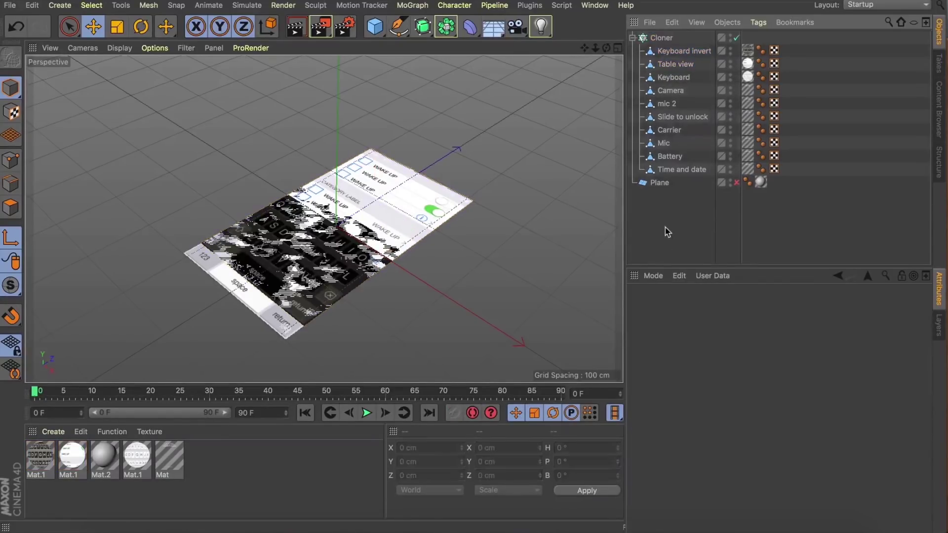
# - Set the Cloner's clone distribution to Random and its clone count to 5
pyautogui.click(661, 38)
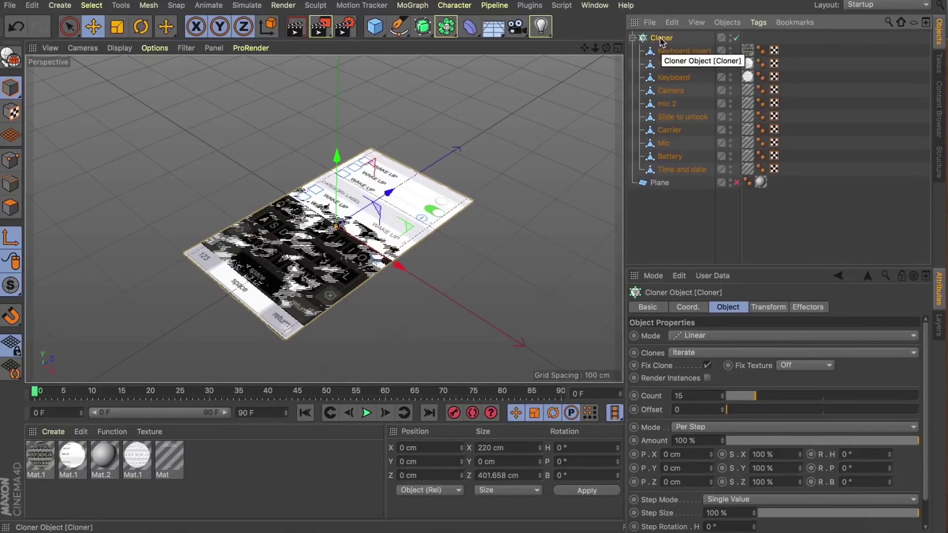
pyautogui.click(688, 355)
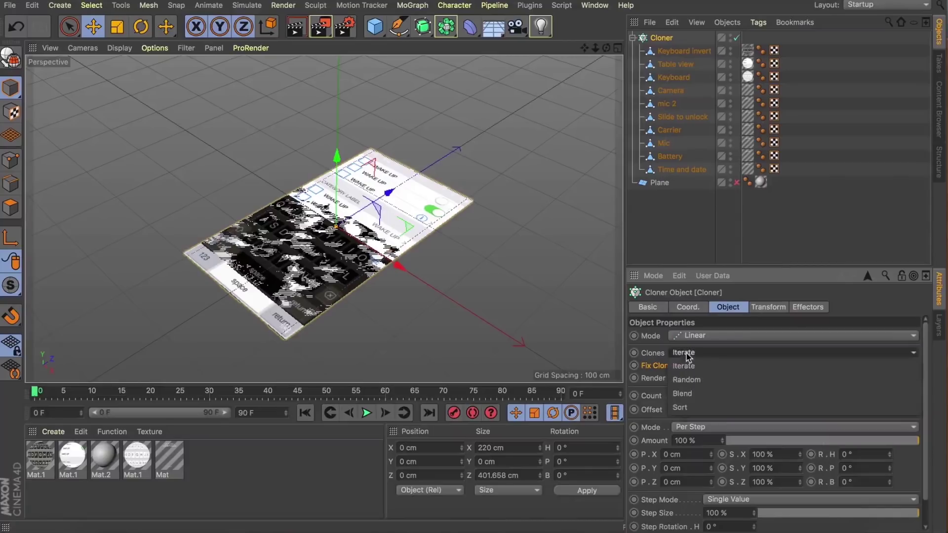
pyautogui.click(686, 379)
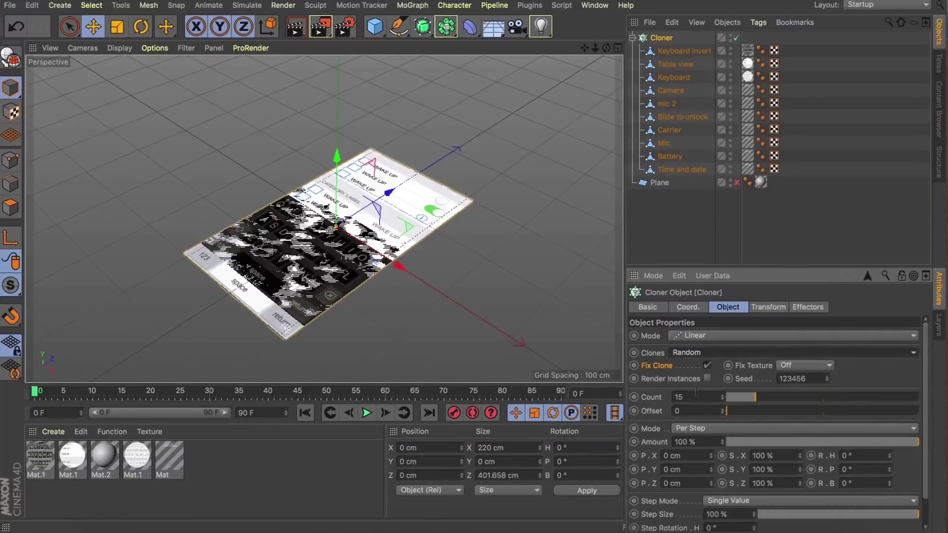
pyautogui.click(695, 394)
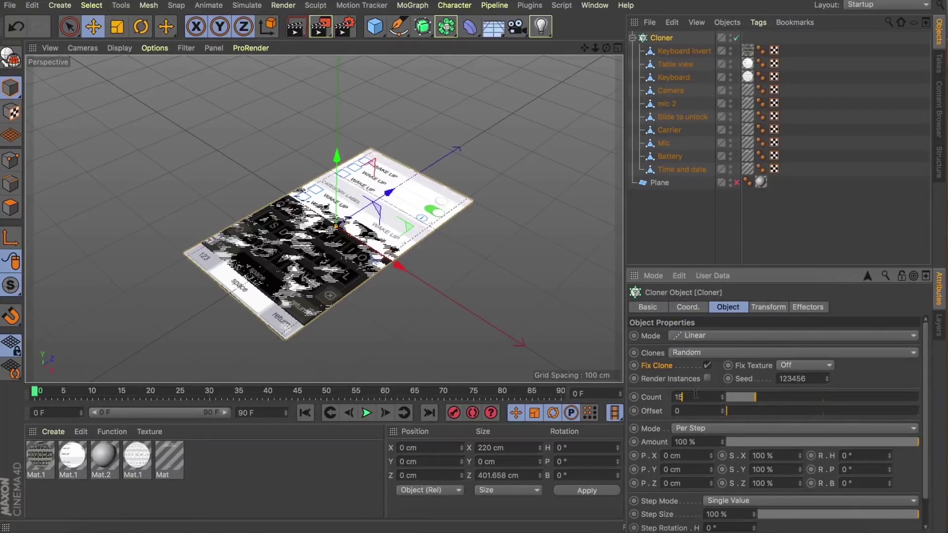
pyautogui.write('5')
pyautogui.press('Return')
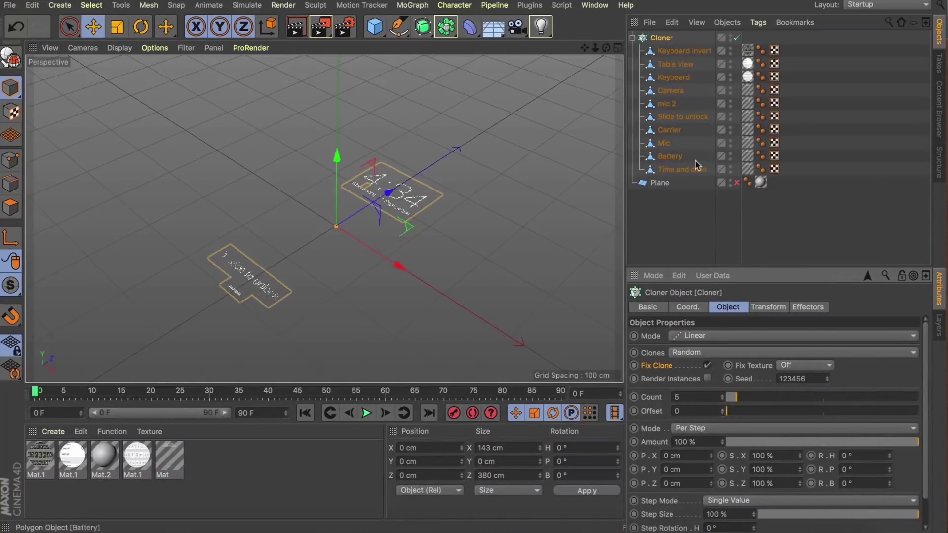
pyautogui.click(695, 166)
pyautogui.click(676, 156)
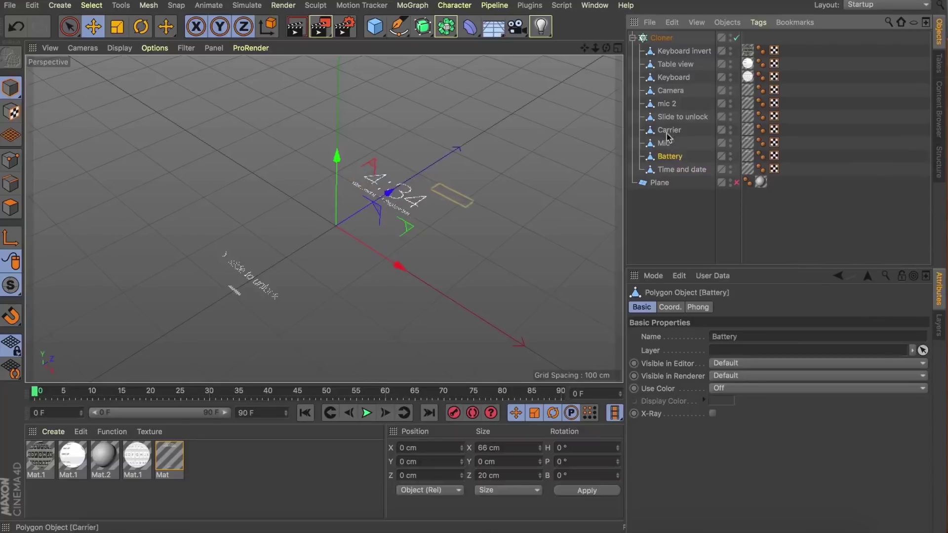
pyautogui.click(680, 53)
pyautogui.keyDown('shift'); pyautogui.click(667, 168); pyautogui.keyUp('shift')
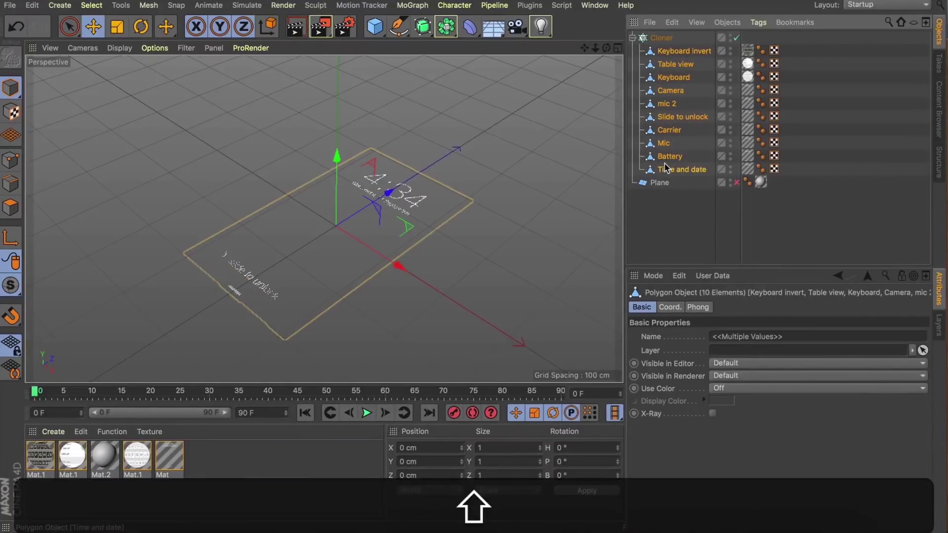
# - Lower the Cloner's random seed step by step to 123409 to preview different combinations of its children
pyautogui.click(648, 40)
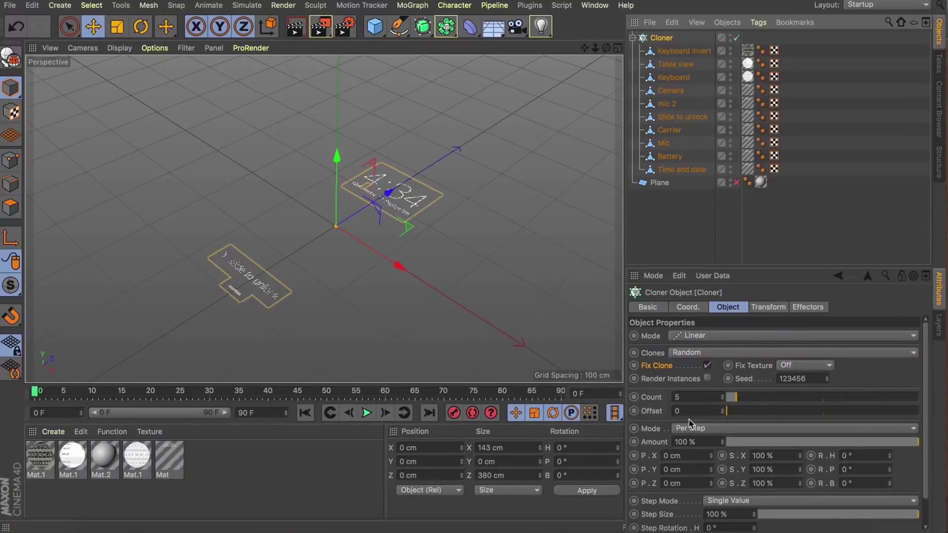
pyautogui.click(828, 380)
pyautogui.click(828, 380)
pyautogui.click(828, 380)
pyautogui.click(829, 380)
pyautogui.click(828, 380)
pyautogui.click(828, 380)
pyautogui.click(829, 380)
pyautogui.click(828, 380)
pyautogui.click(828, 381)
pyautogui.click(828, 380)
pyautogui.click(829, 380)
pyautogui.click(828, 380)
pyautogui.click(828, 380)
pyautogui.click(828, 381)
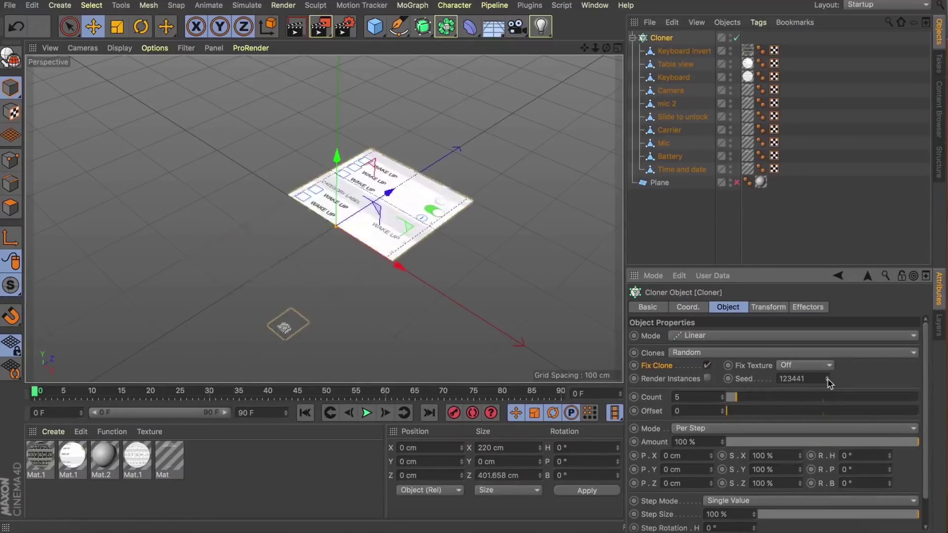
pyautogui.click(828, 380)
pyautogui.click(828, 380)
pyautogui.click(828, 380)
pyautogui.click(828, 381)
pyautogui.click(828, 380)
pyautogui.click(828, 380)
pyautogui.click(828, 380)
pyautogui.click(828, 380)
pyautogui.click(828, 381)
pyautogui.click(828, 380)
pyautogui.click(828, 380)
pyautogui.click(828, 380)
pyautogui.click(828, 381)
pyautogui.click(828, 380)
pyautogui.click(828, 380)
pyautogui.click(828, 380)
pyautogui.click(828, 380)
pyautogui.click(828, 380)
pyautogui.click(829, 380)
pyautogui.click(828, 381)
pyautogui.click(828, 380)
pyautogui.click(828, 380)
pyautogui.click(828, 380)
pyautogui.click(828, 380)
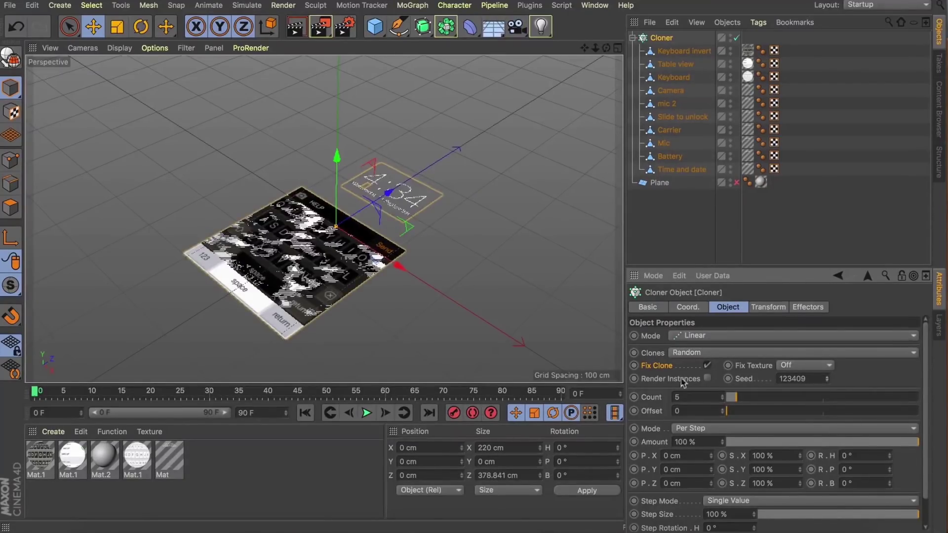
# - Set the Cloner's seed to 1 and keyframe it at frame 0
pyautogui.click(784, 378)
pyautogui.write('1')
pyautogui.press('Return')
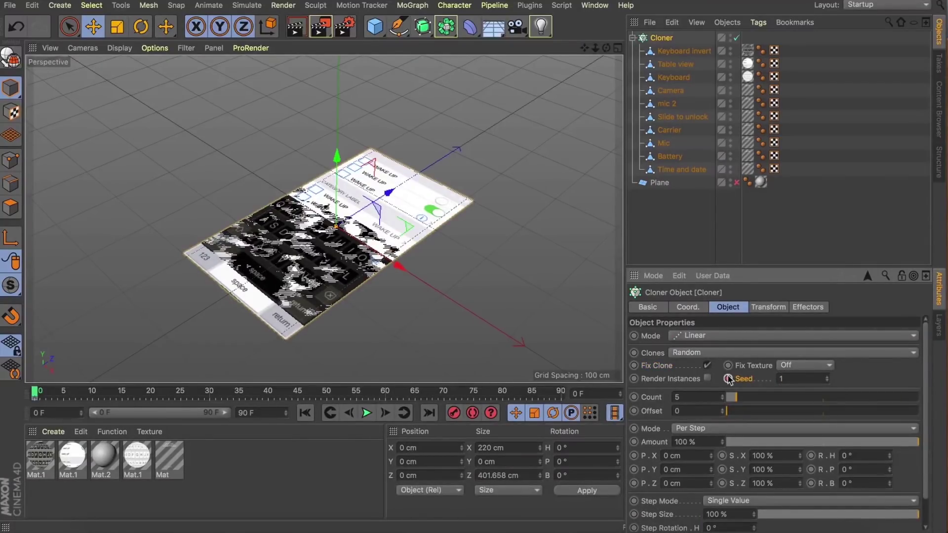
# - Keyframe the Cloner's seed at 10 on frame 90
pyautogui.moveTo(447, 392); pyautogui.dragTo(664, 394)
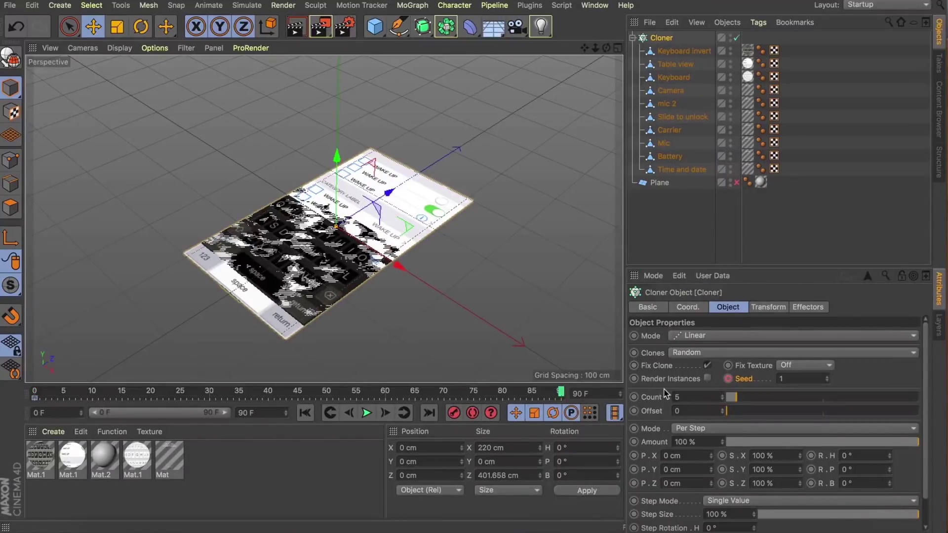
pyautogui.click(784, 376)
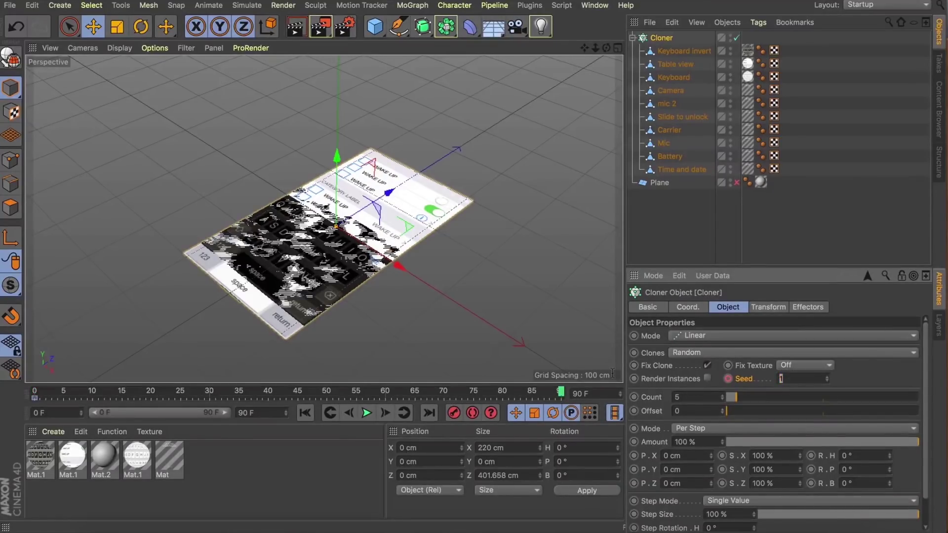
pyautogui.write('10')
pyautogui.press('Return')
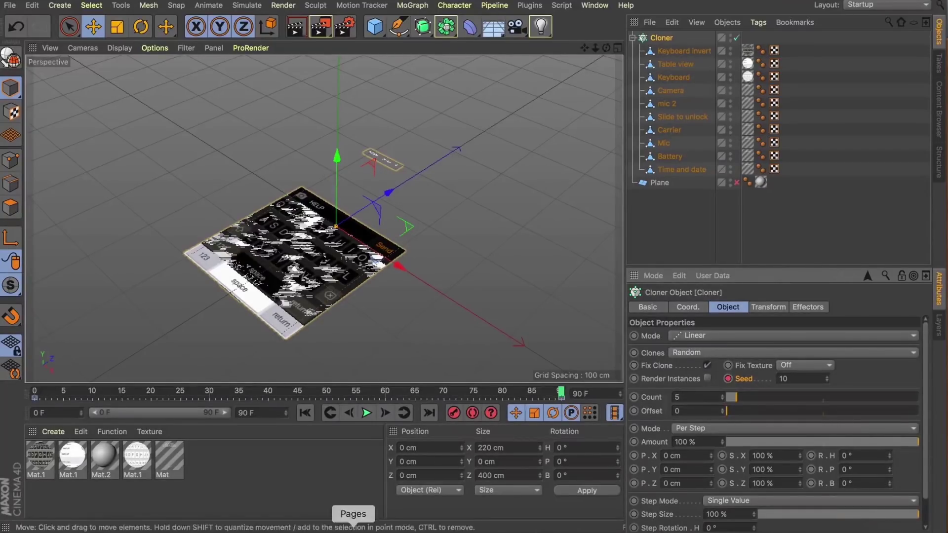
# - Play the seed animation to review the changing elements, stop it and return to frame 0
pyautogui.click(367, 412)
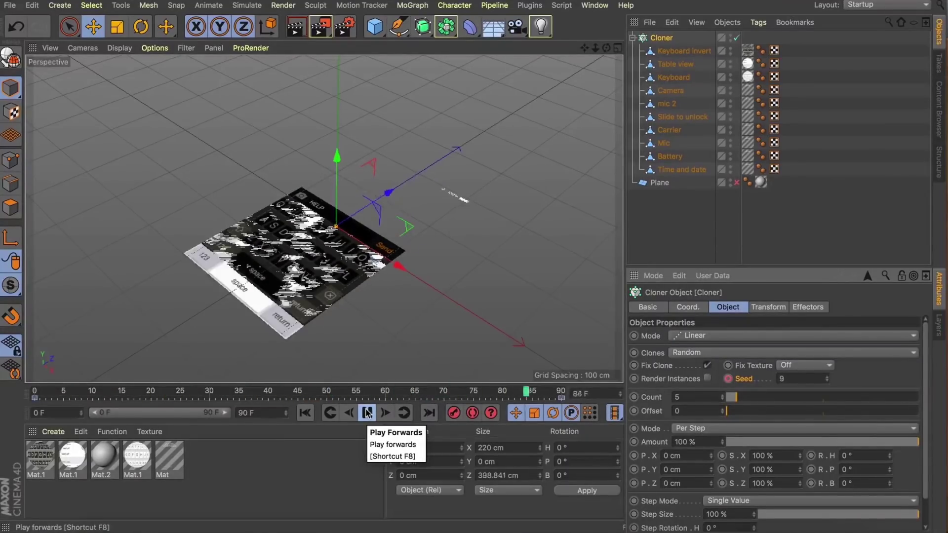
pyautogui.click(367, 412)
pyautogui.click(305, 413)
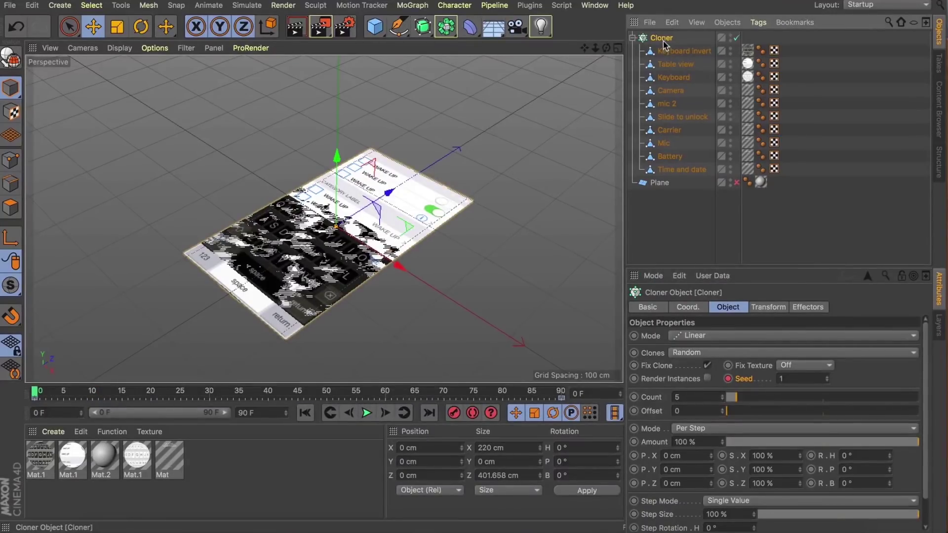
# - Add a Step effector to the Cloner and turn off its scale transformation
pyautogui.click(412, 5)
pyautogui.moveTo(425, 25)
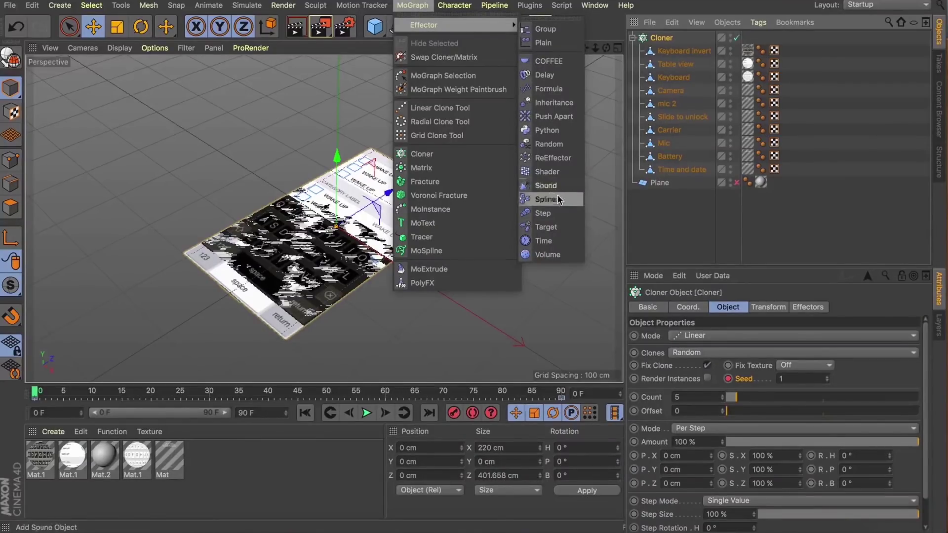
pyautogui.click(549, 212)
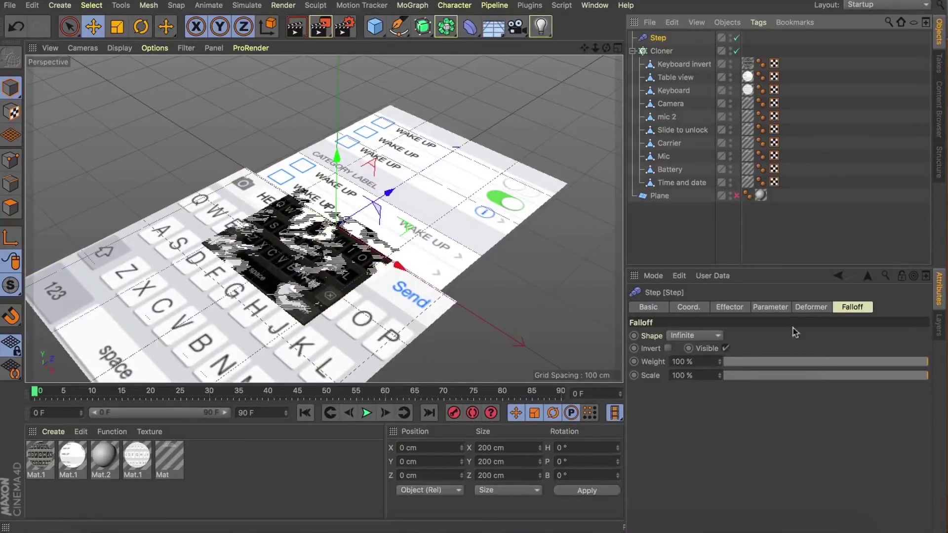
pyautogui.click(741, 306)
pyautogui.click(763, 308)
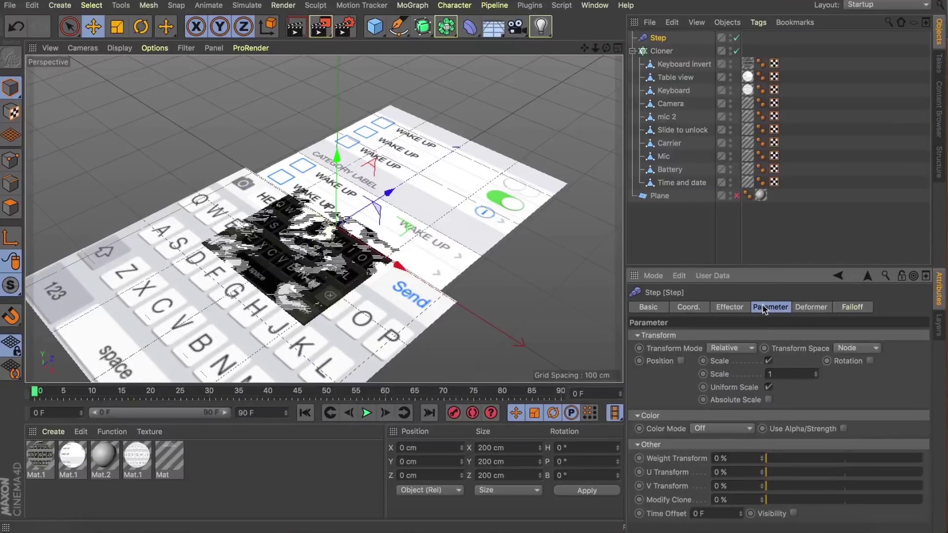
pyautogui.click(768, 361)
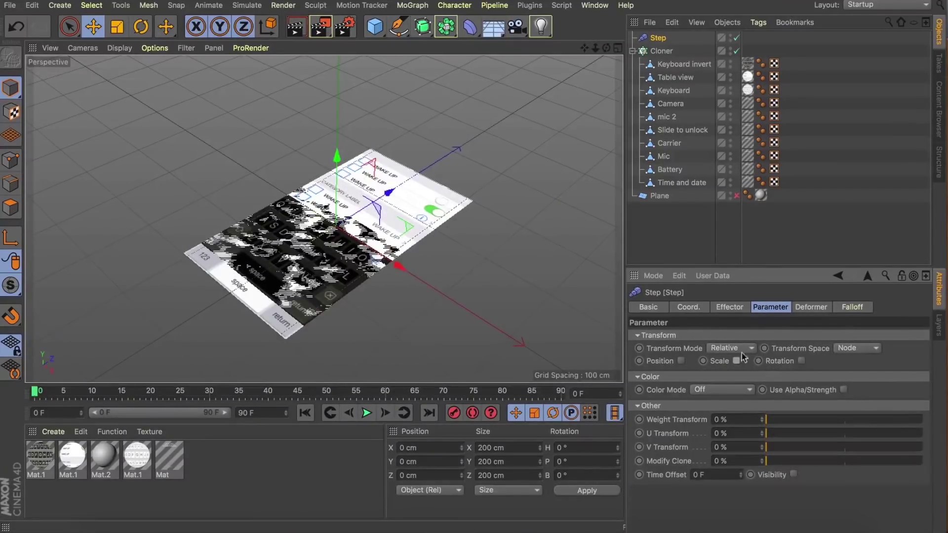
# - Enable position on the Step effector and set its P.Y offset to 100 cm
pyautogui.click(681, 361)
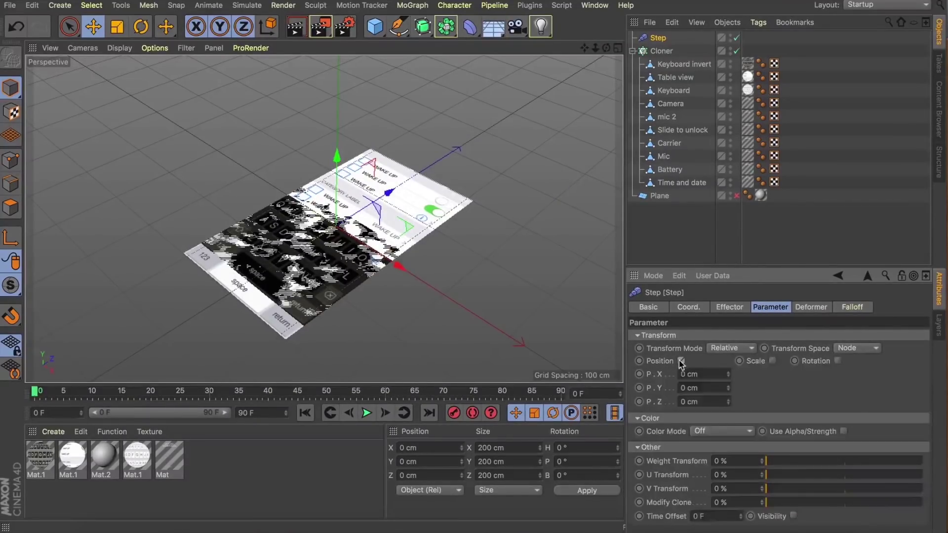
pyautogui.moveTo(728, 388); pyautogui.dragTo(729, 338)
pyautogui.click(718, 388)
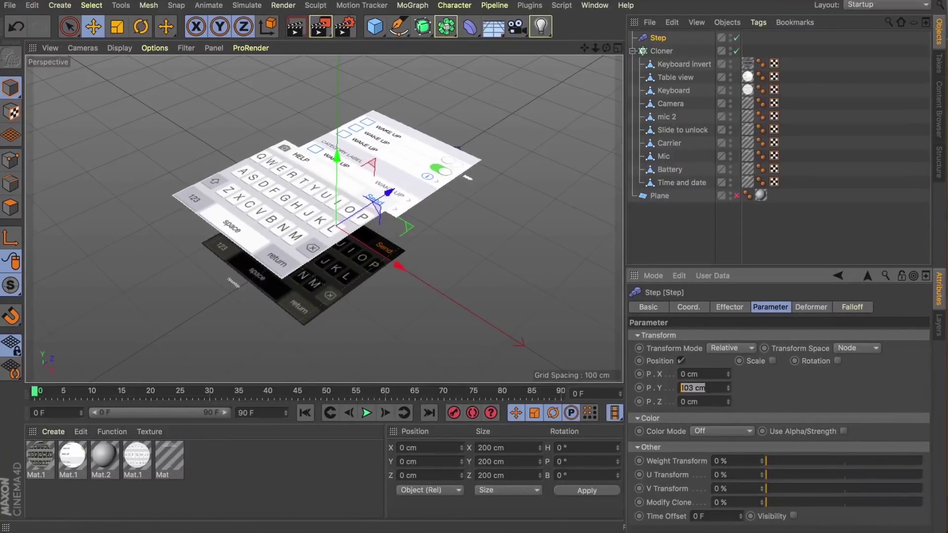
pyautogui.write('100')
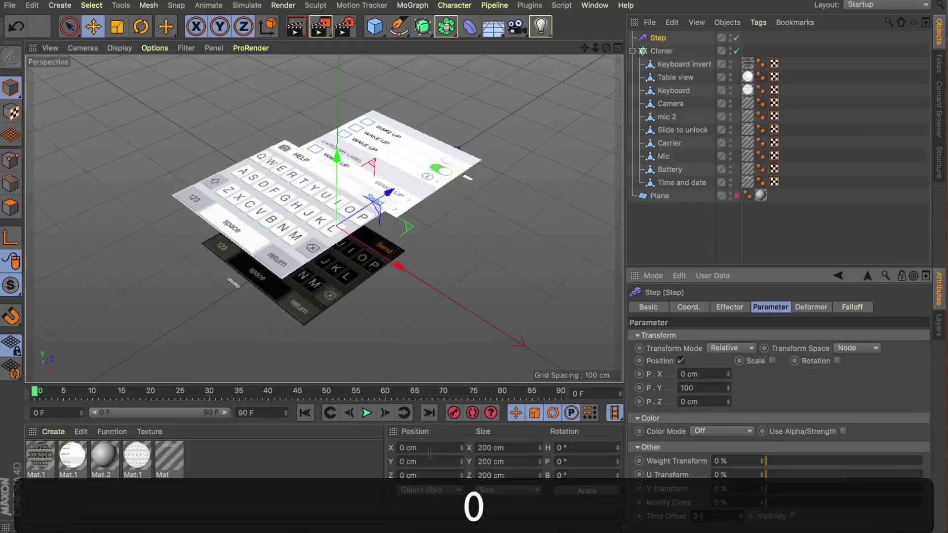
pyautogui.press('Return')
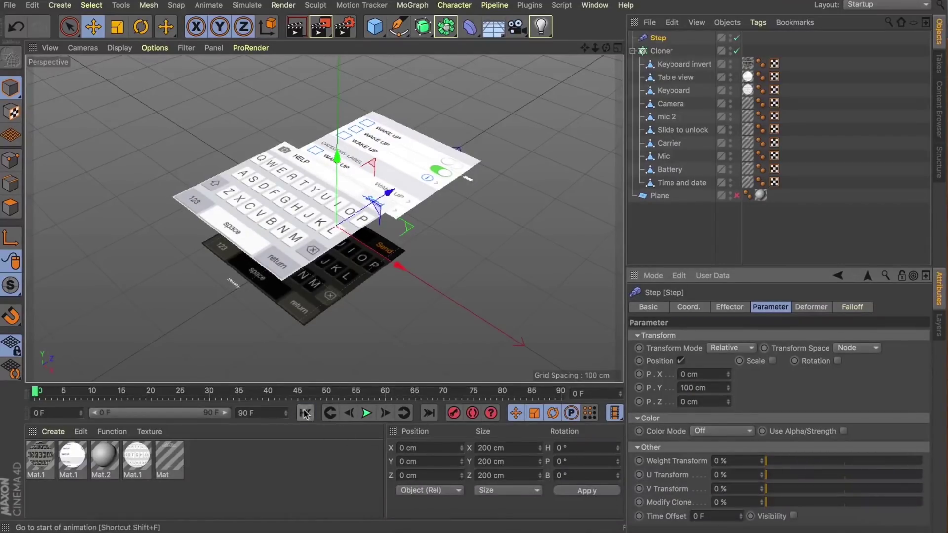
# - Play the animation while trying a Cloner count of 8 and one of 20
pyautogui.click(367, 413)
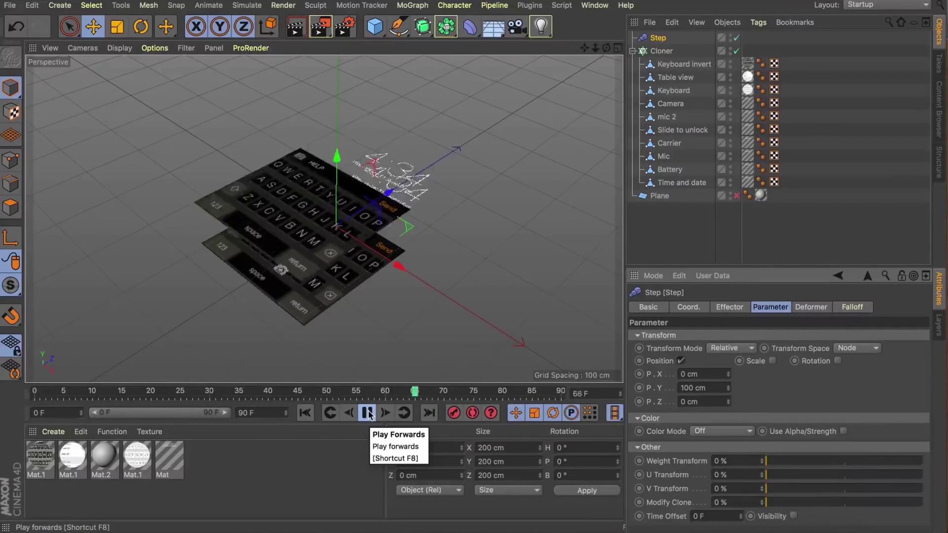
pyautogui.click(661, 51)
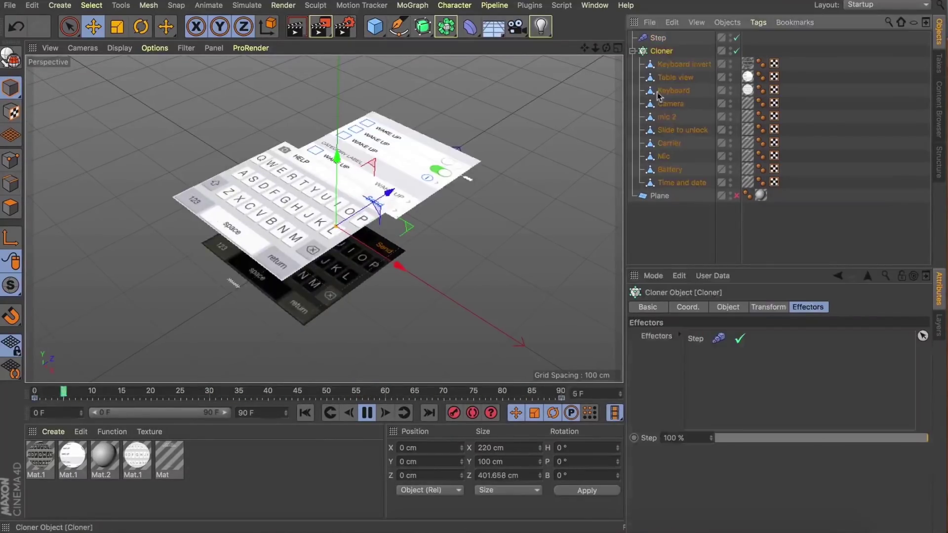
pyautogui.click(727, 307)
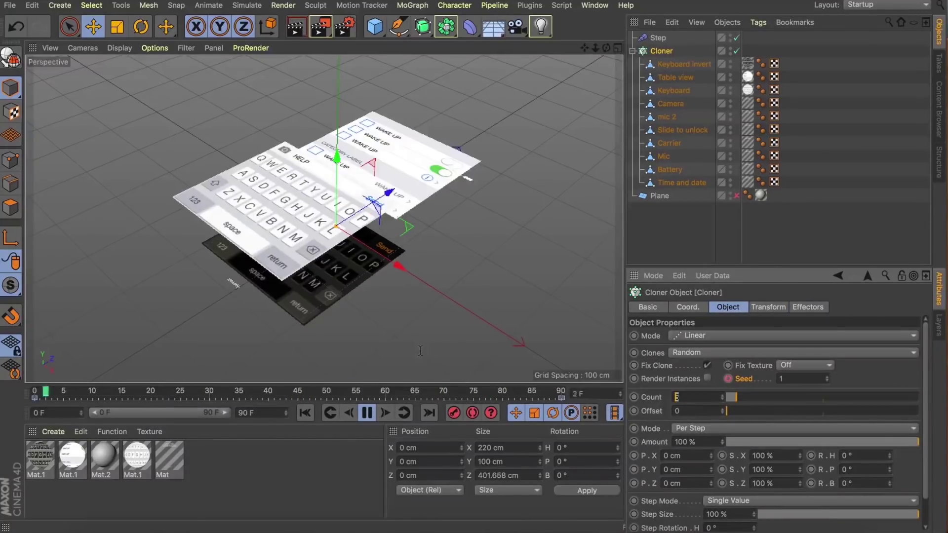
pyautogui.write('8')
pyautogui.press('Return')
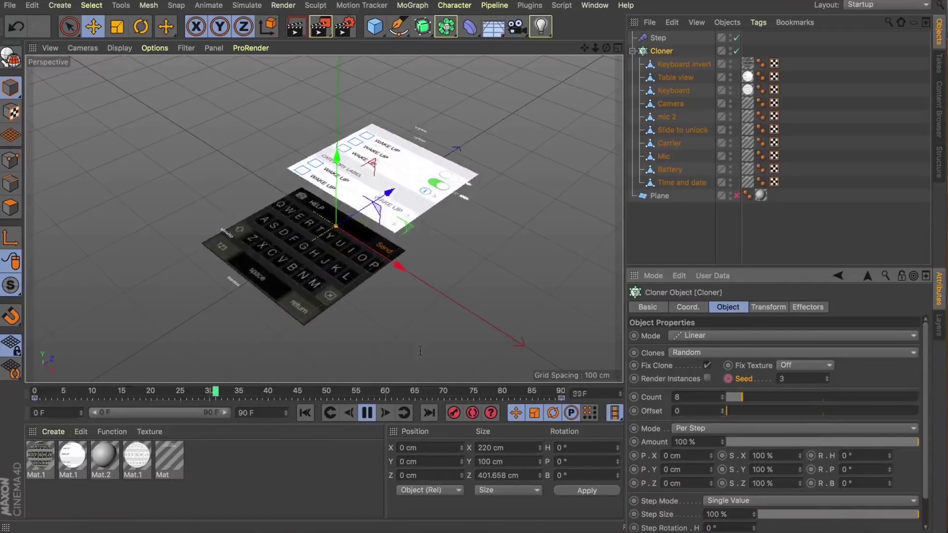
pyautogui.doubleClick(696, 397)
pyautogui.write('20')
pyautogui.press('Return')
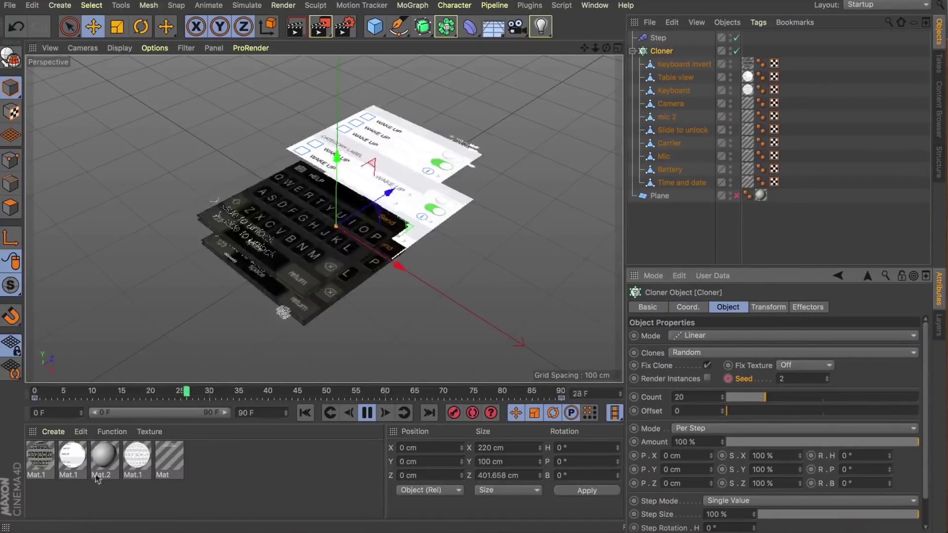
# - Stop playback, return to frame 0 and set the Cloner's count to 10
pyautogui.click(367, 413)
pyautogui.click(305, 413)
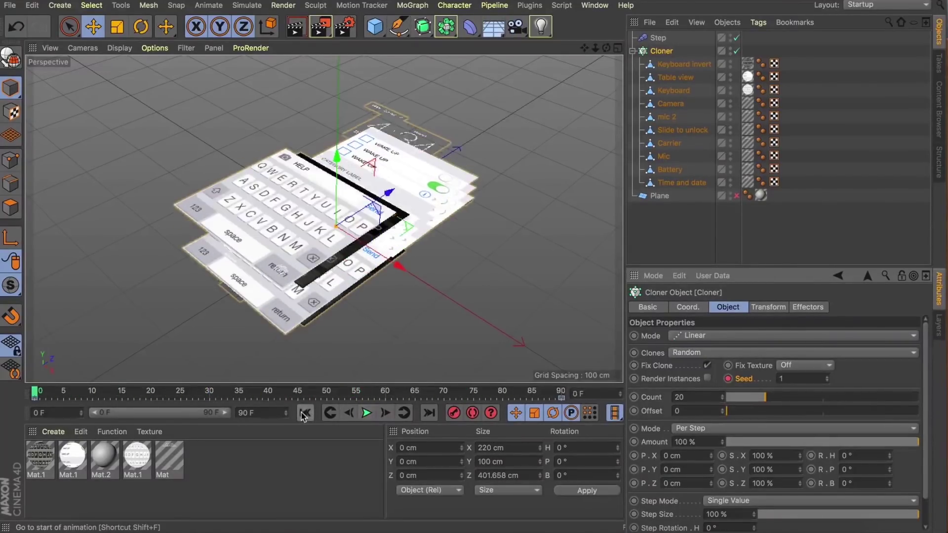
pyautogui.press('Return')
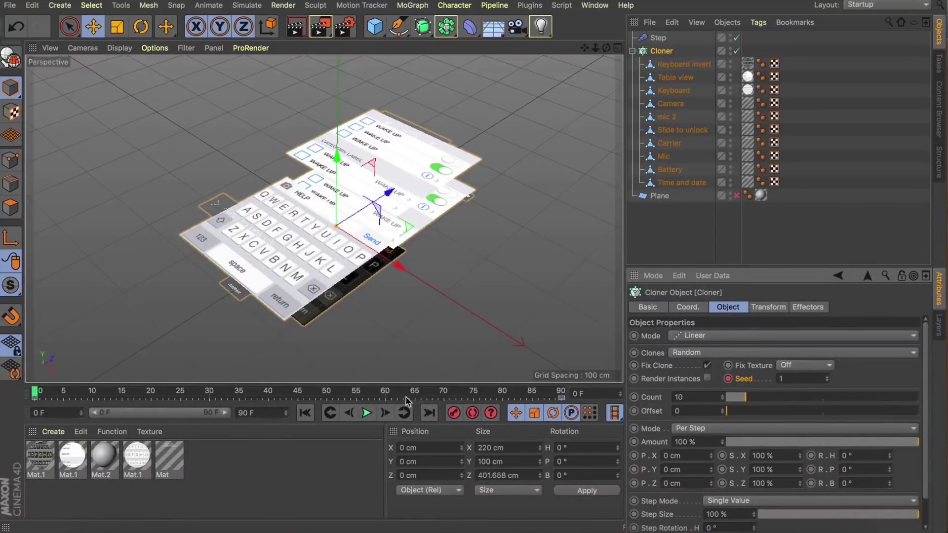
# - Duplicate the Table view object as the Cloner's first child and make a copy of its Mat.1 material
pyautogui.click(660, 80)
pyautogui.keyDown('super'); pyautogui.moveTo(660, 81); pyautogui.dragTo(663, 57); pyautogui.keyUp('super')
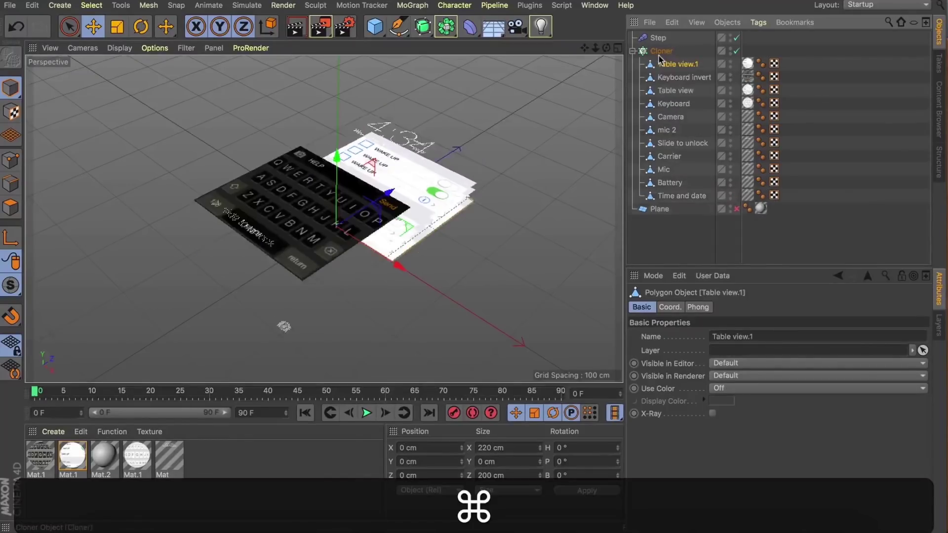
pyautogui.click(72, 457)
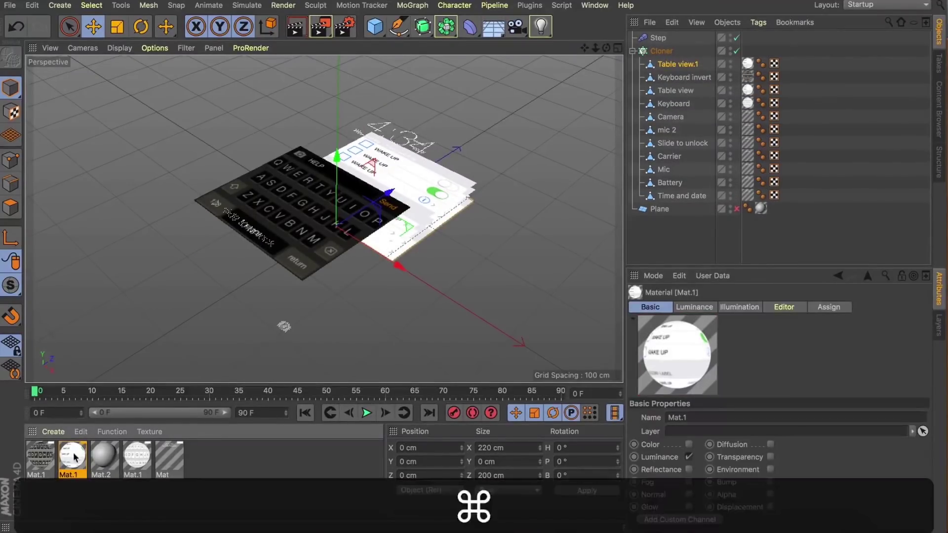
pyautogui.press('super+v')
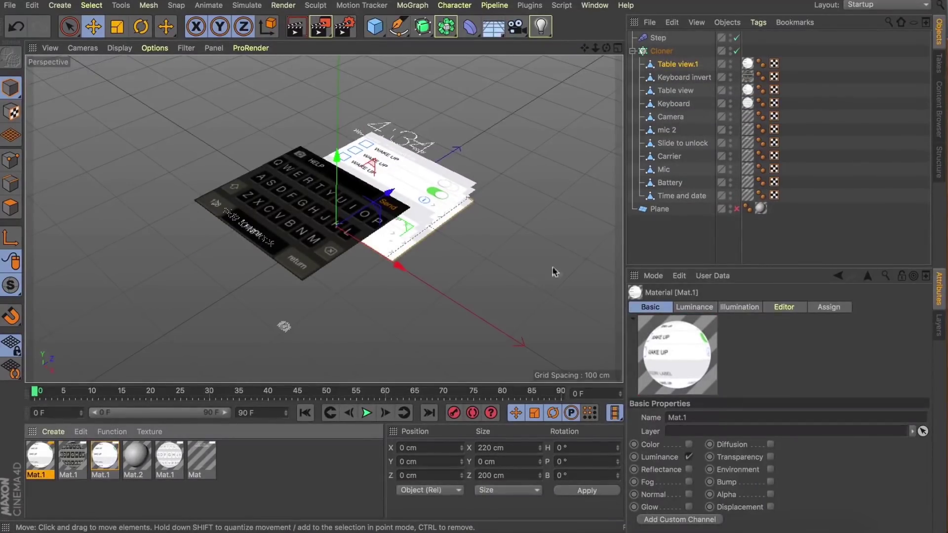
# - Invert the copied material by wrapping its luminance texture in a Layer shader and adding a white Color layer in Difference mode
pyautogui.doubleClick(44, 454)
pyautogui.click(384, 200)
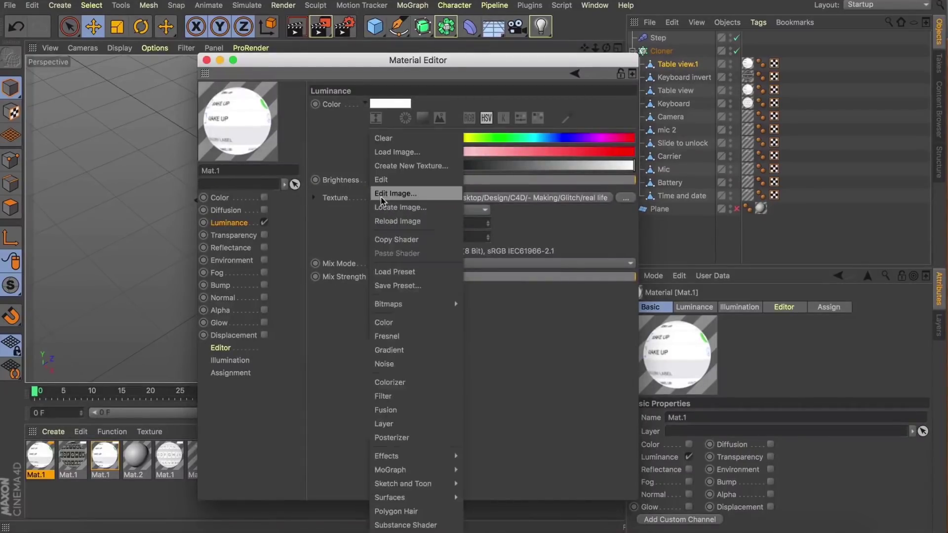
pyautogui.click(383, 423)
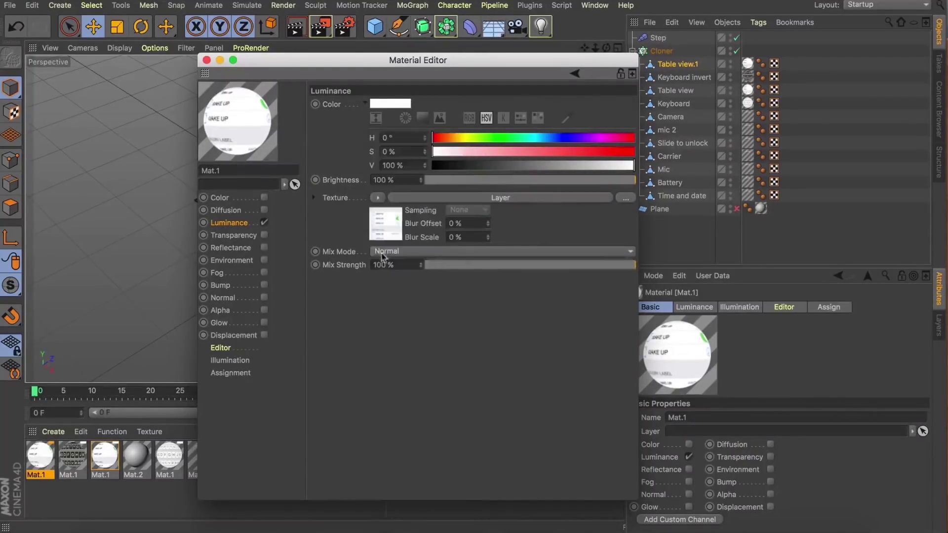
pyautogui.click(421, 196)
pyautogui.click(379, 211)
pyautogui.click(416, 263)
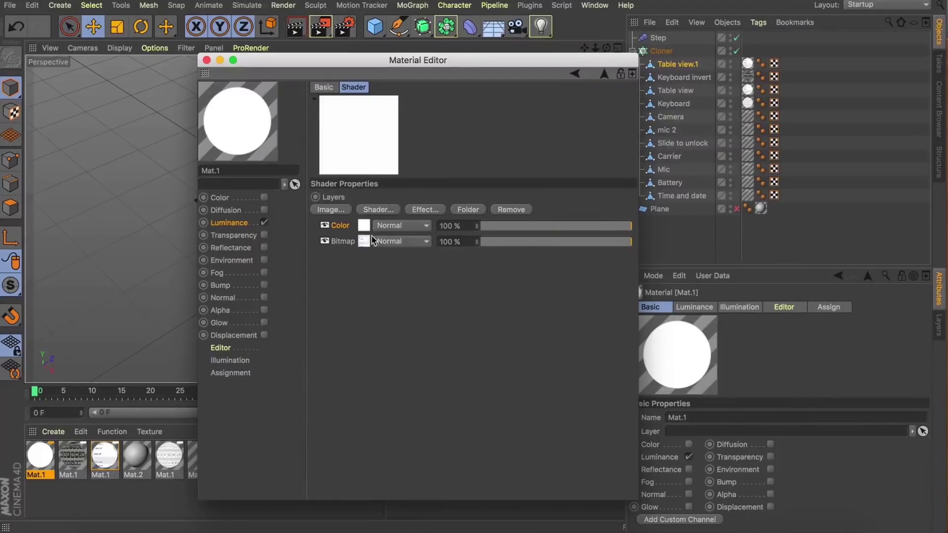
pyautogui.click(400, 225)
pyautogui.click(390, 399)
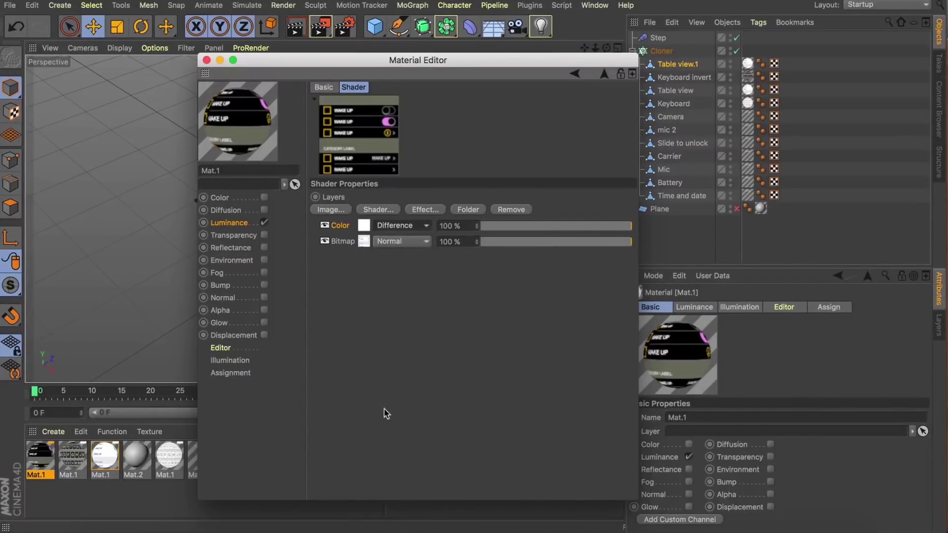
pyautogui.click(206, 60)
# - Assign the inverted material to the duplicated table view and rename that object Table invert
pyautogui.moveTo(43, 457); pyautogui.dragTo(748, 63)
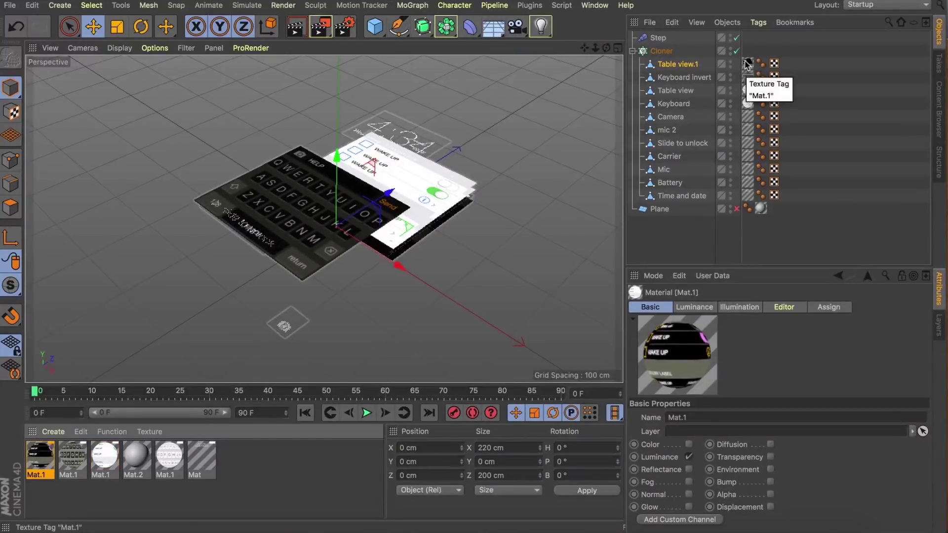
pyautogui.doubleClick(679, 64)
pyautogui.hotkey('shift', 'Left')
pyautogui.hotkey('shift', 'Left')
pyautogui.hotkey('shift', 'Left')
pyautogui.hotkey('shift', 'Left')
pyautogui.hotkey('shift', 'Left')
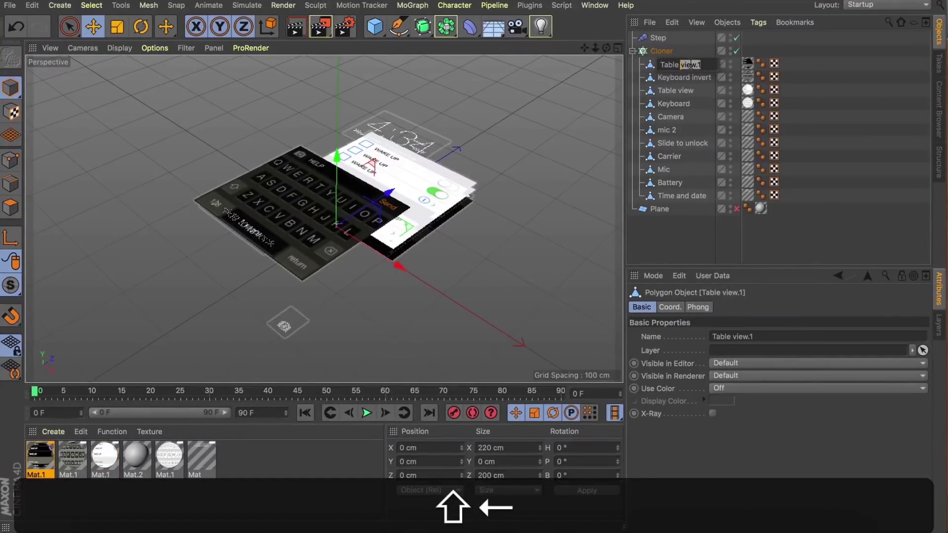
pyautogui.write('invert')
pyautogui.press('Return')
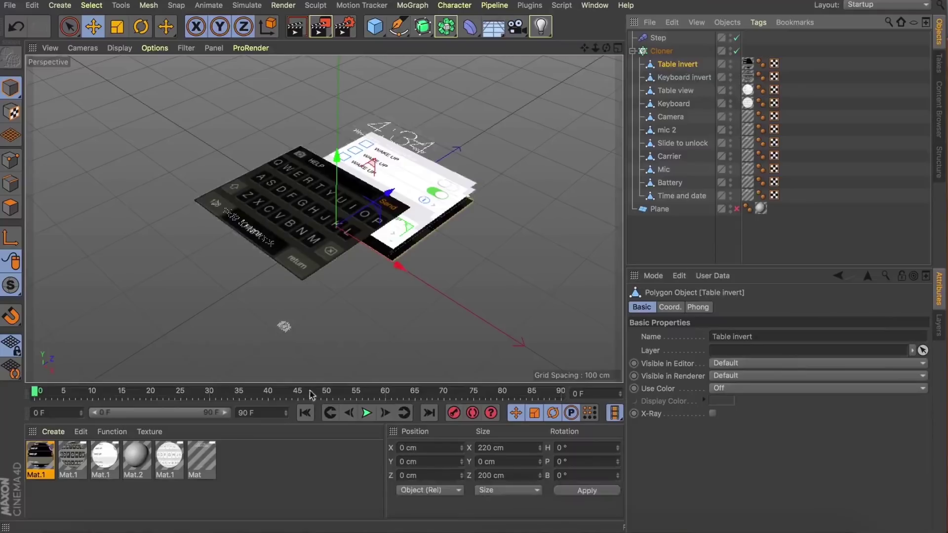
# - Play the animation to review the inverted table, return to frame 0 and collapse the Cloner's hierarchy
pyautogui.click(366, 412)
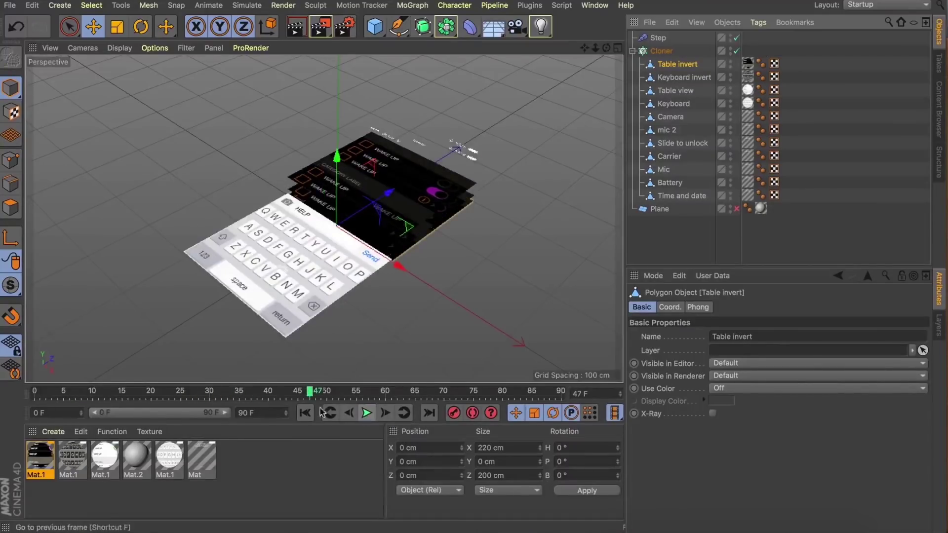
pyautogui.click(306, 413)
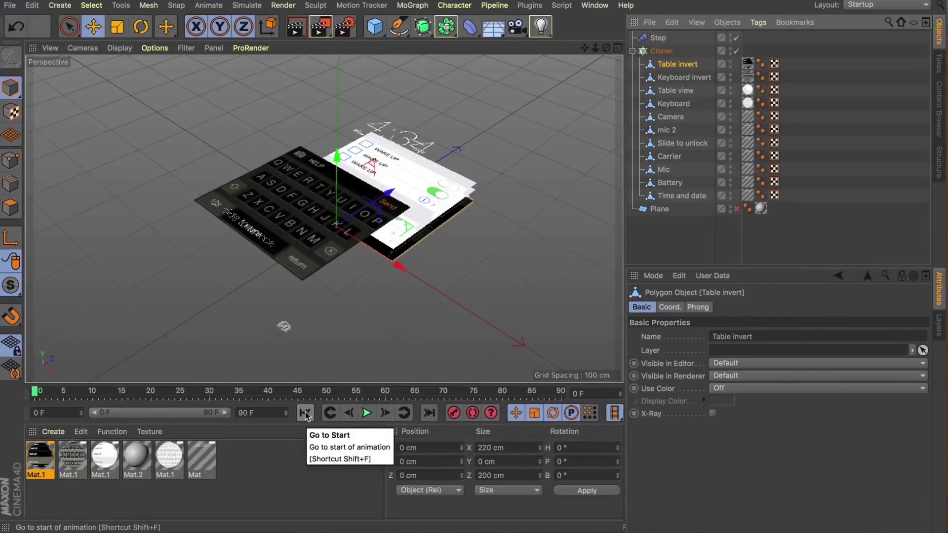
pyautogui.click(653, 54)
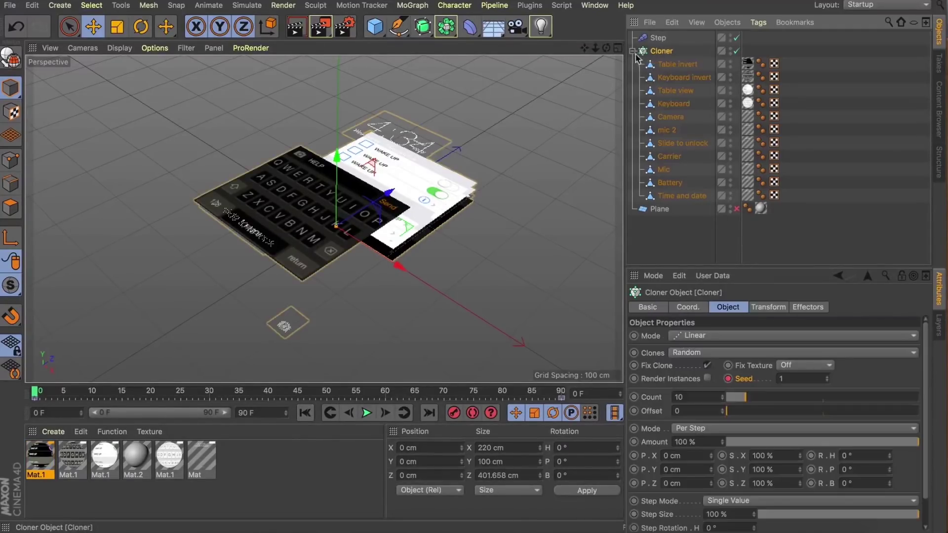
pyautogui.click(633, 51)
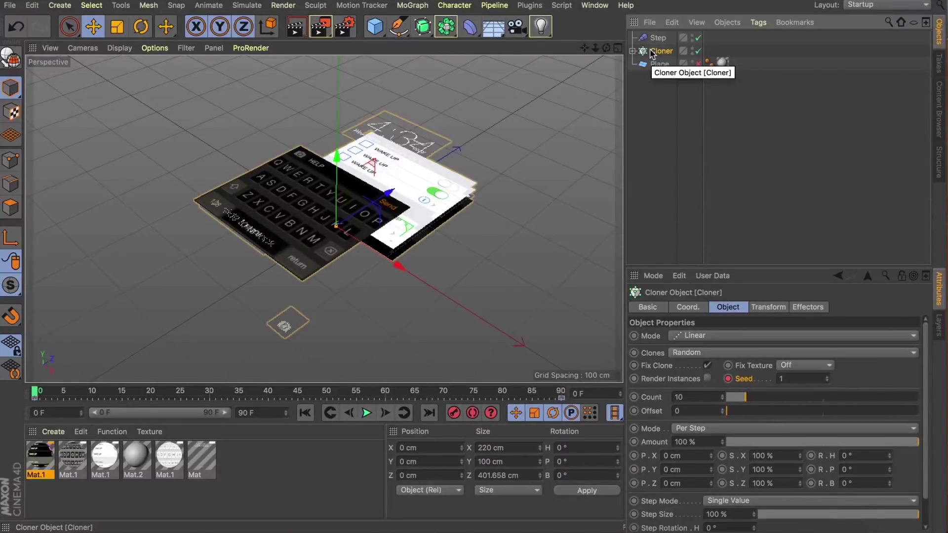
# - Disable the Step effector and select the Cloner
pyautogui.click(657, 39)
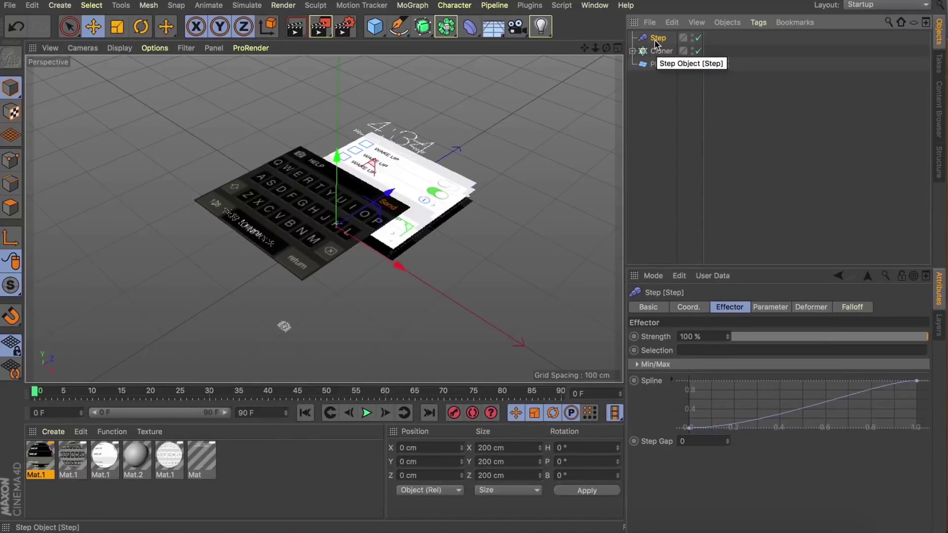
pyautogui.moveTo(606, 48); pyautogui.dragTo(579, 52)
pyautogui.click(641, 106)
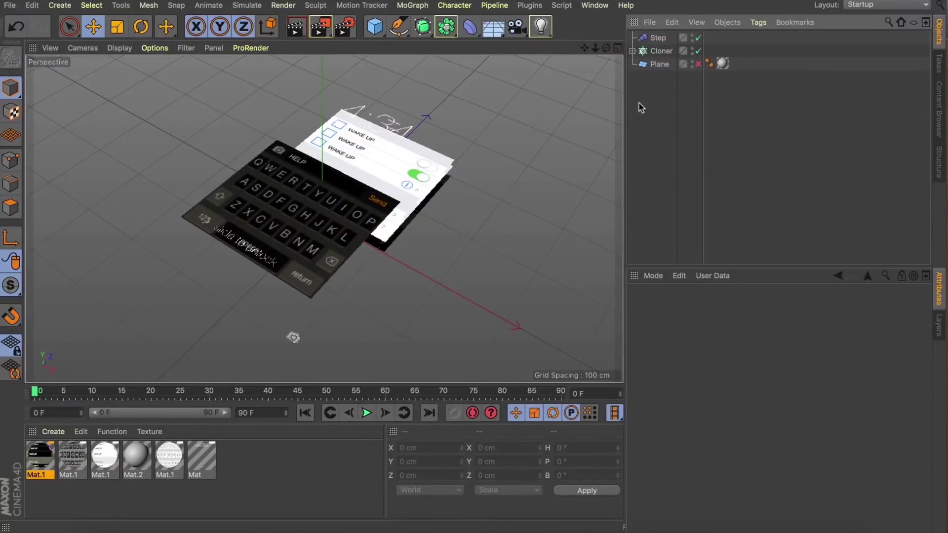
pyautogui.click(661, 52)
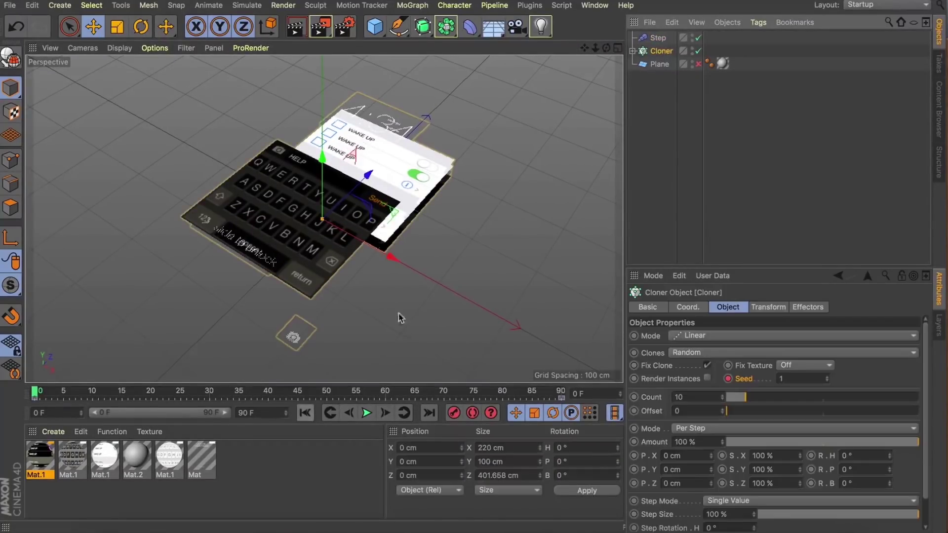
pyautogui.click(699, 38)
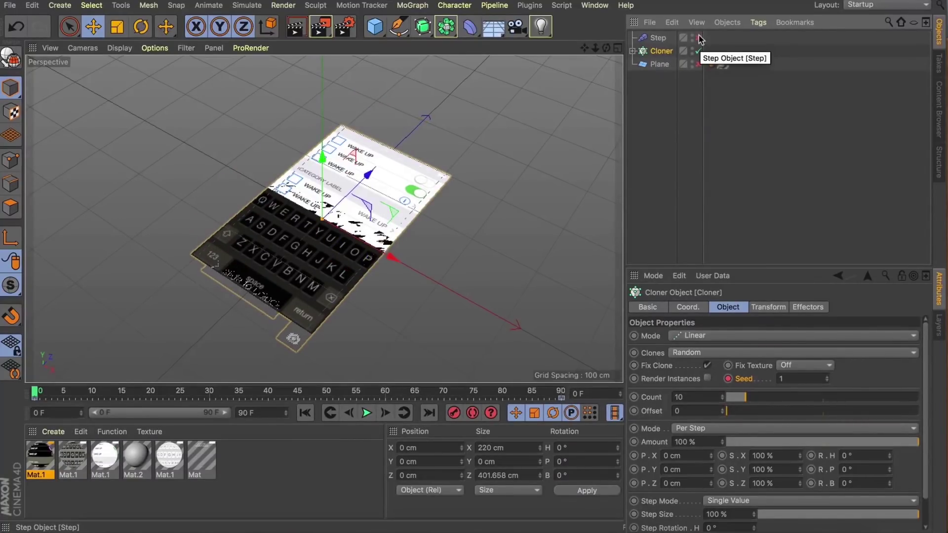
# - Add a Voronoi Fracture object as the parent of the Cloner
pyautogui.press('alt')
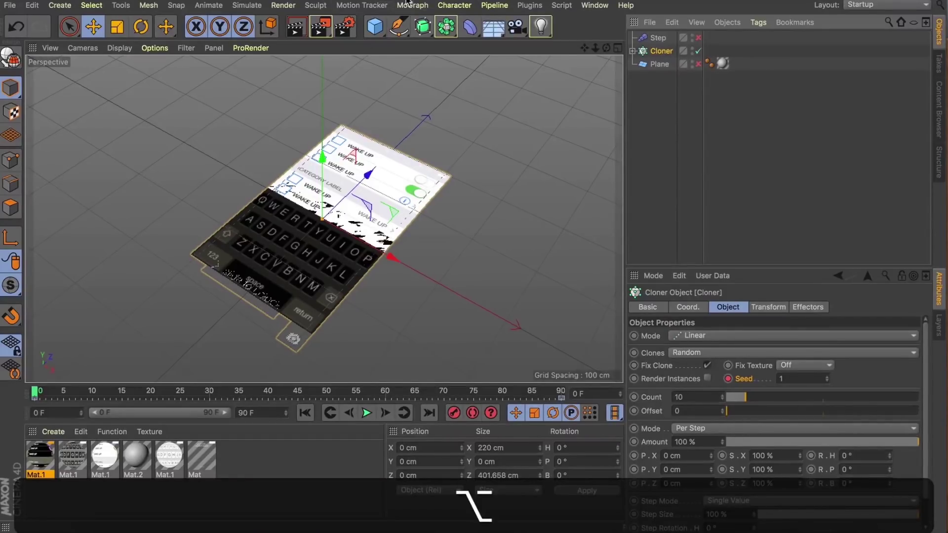
pyautogui.click(410, 4)
pyautogui.keyDown('alt'); pyautogui.click(417, 192); pyautogui.keyUp('alt')
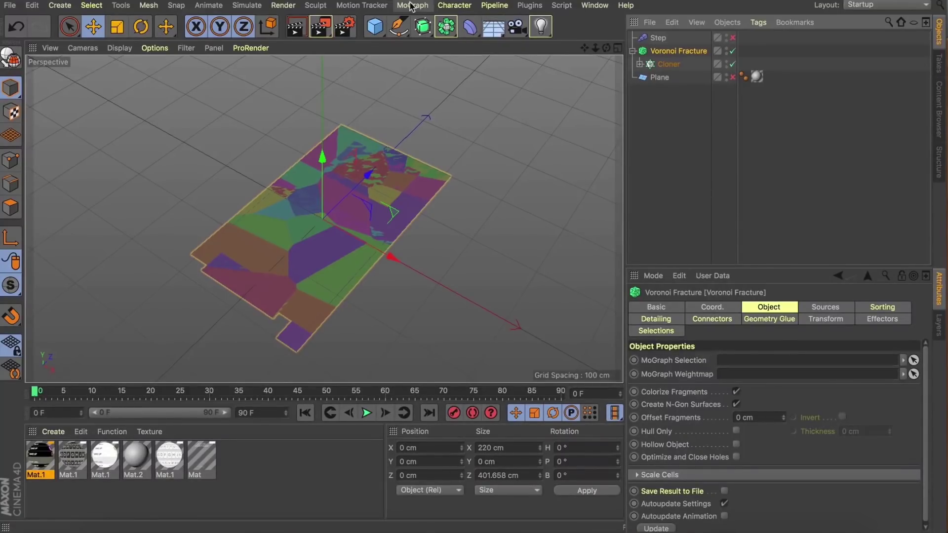
# - Delete the default Point Generator - Distribution from the Voronoi Fracture's sources
pyautogui.click(810, 308)
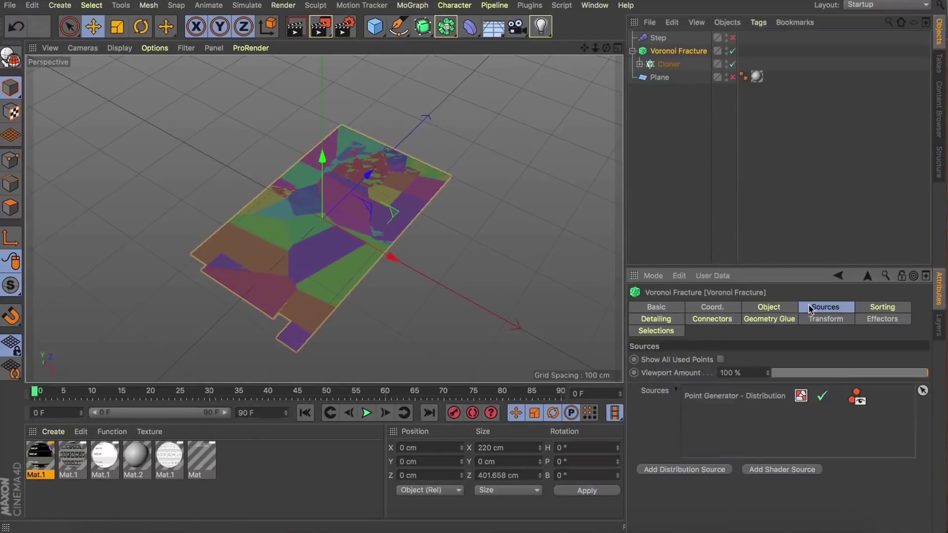
pyautogui.click(740, 400)
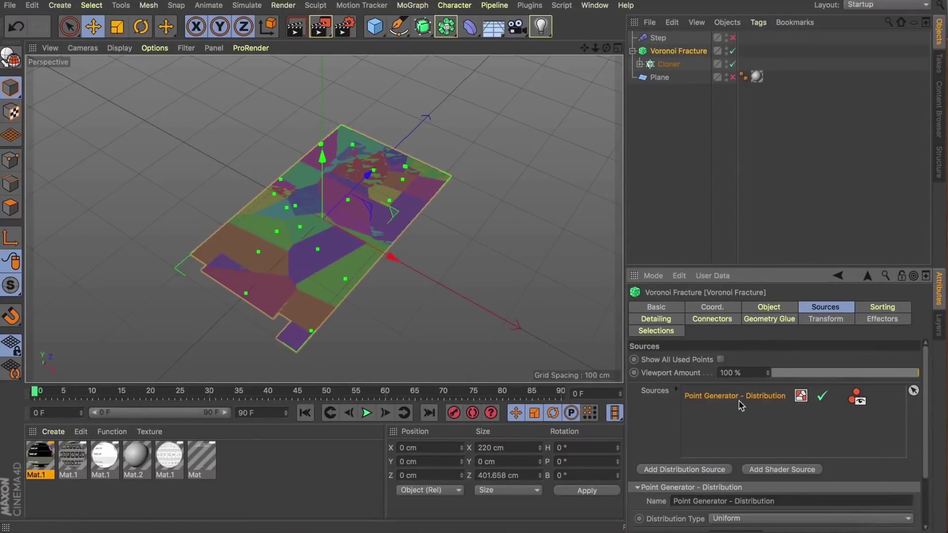
pyautogui.press('BackSpace')
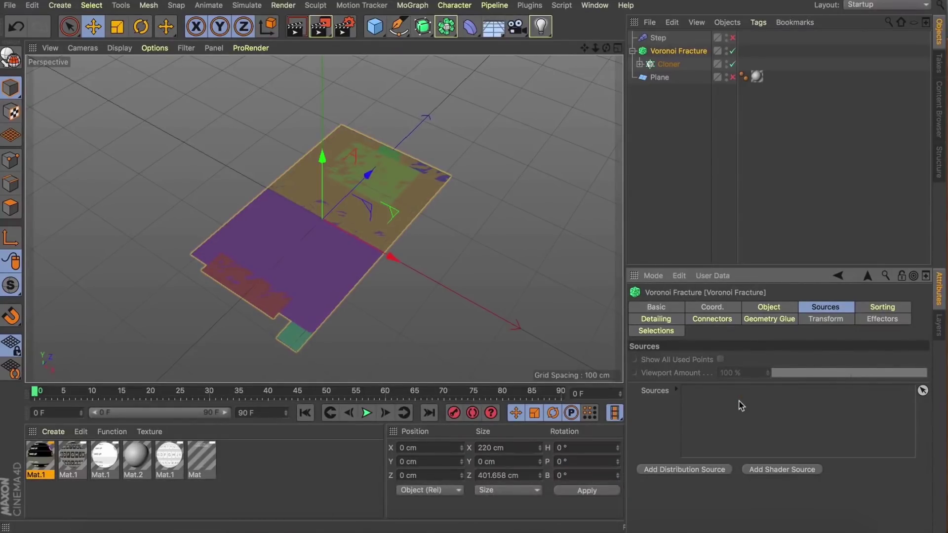
# - Draw a straight two-point Bezier spline in the Top view, running along Z through the full length of the phone screen
pyautogui.click(618, 48)
pyautogui.click(618, 48)
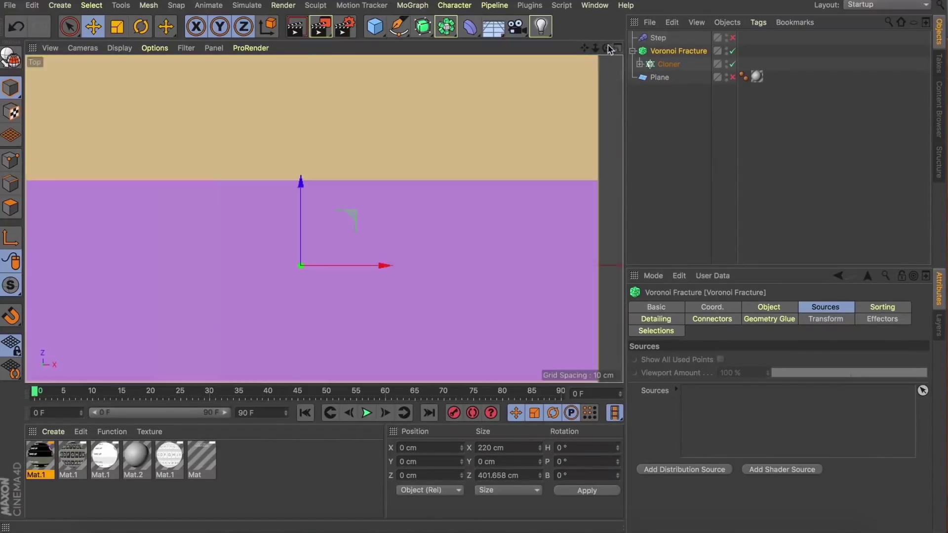
pyautogui.moveTo(595, 48); pyautogui.dragTo(632, 48)
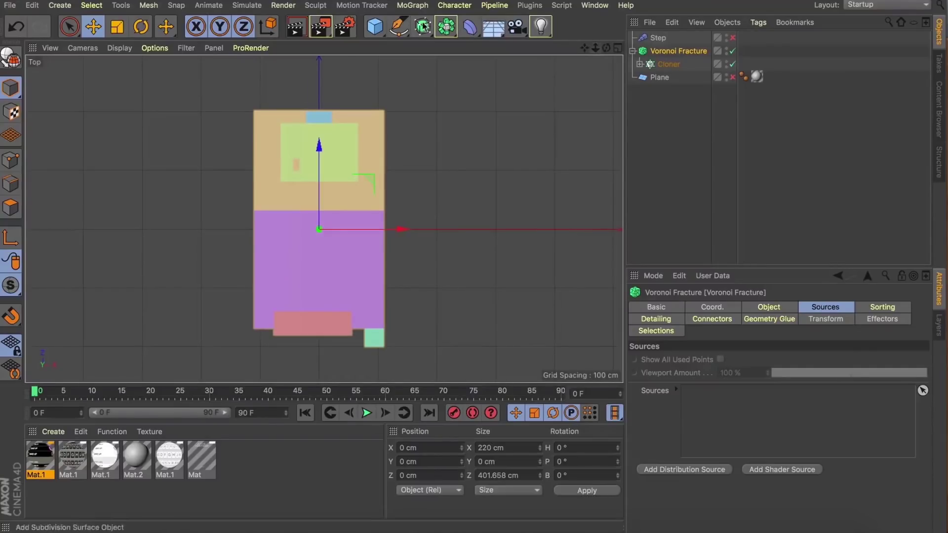
pyautogui.click(402, 30)
pyautogui.moveTo(403, 32); pyautogui.dragTo(434, 45)
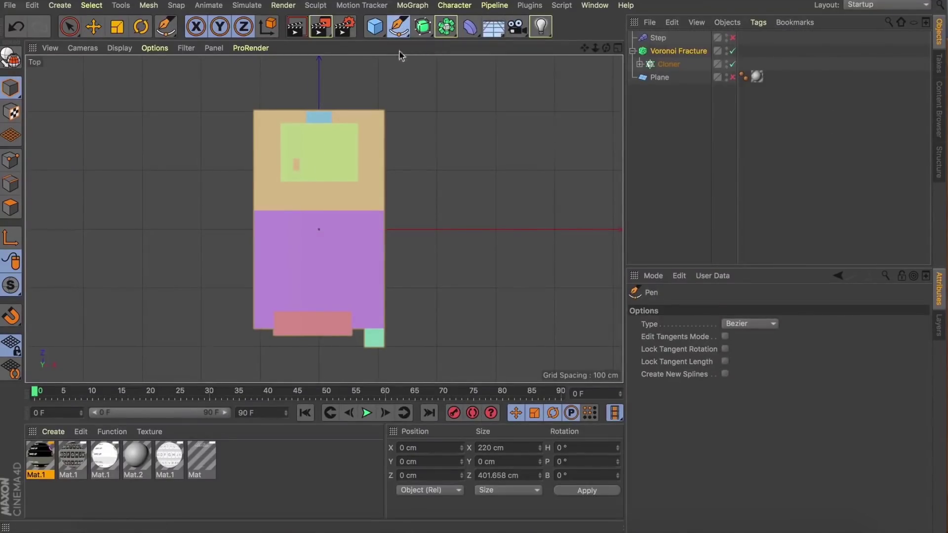
pyautogui.click(319, 85)
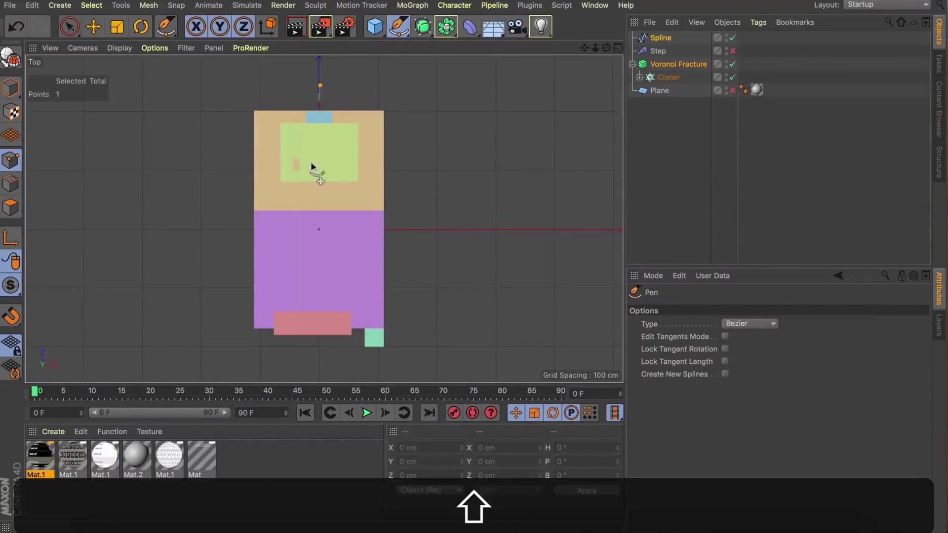
pyautogui.click(320, 363)
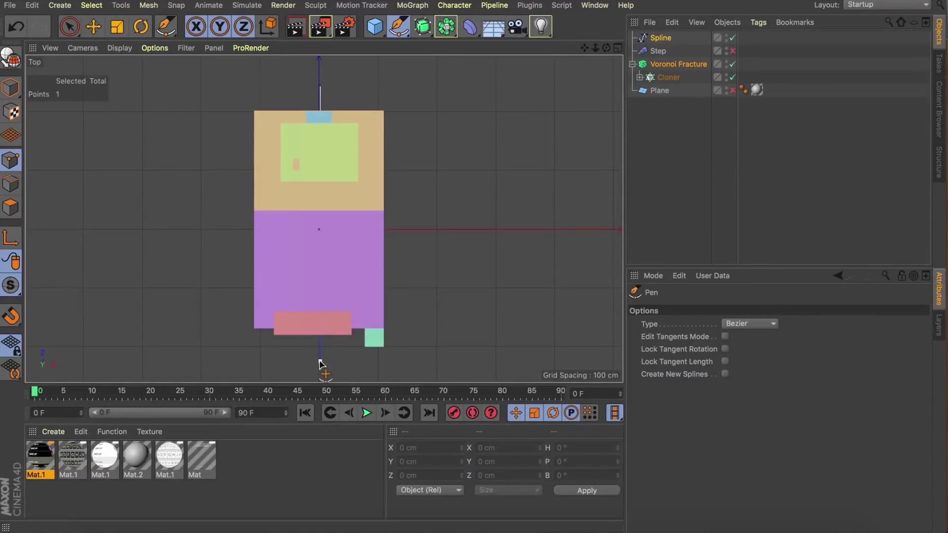
# - Add the spline as the Voronoi Fracture's source and return to the full Perspective view
pyautogui.click(686, 64)
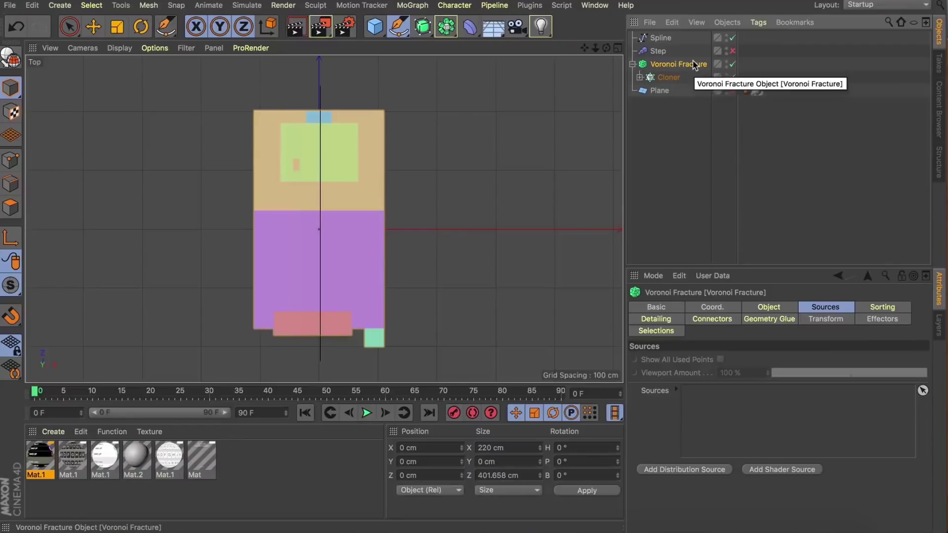
pyautogui.moveTo(650, 41); pyautogui.dragTo(722, 426)
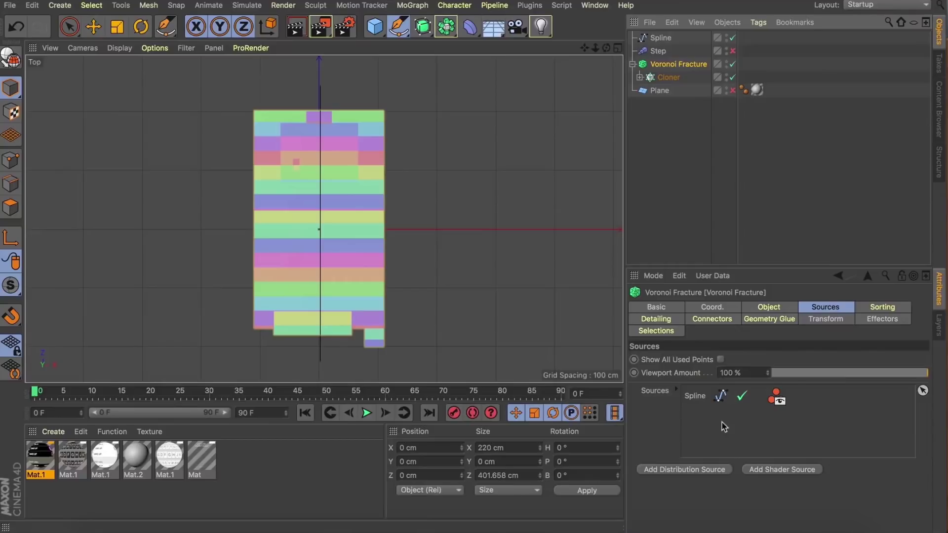
pyautogui.click(618, 48)
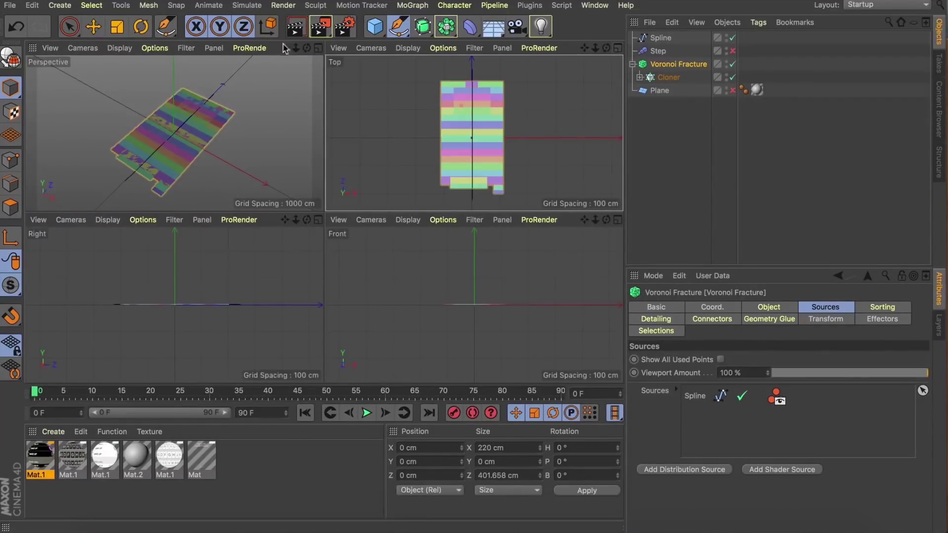
pyautogui.click(319, 49)
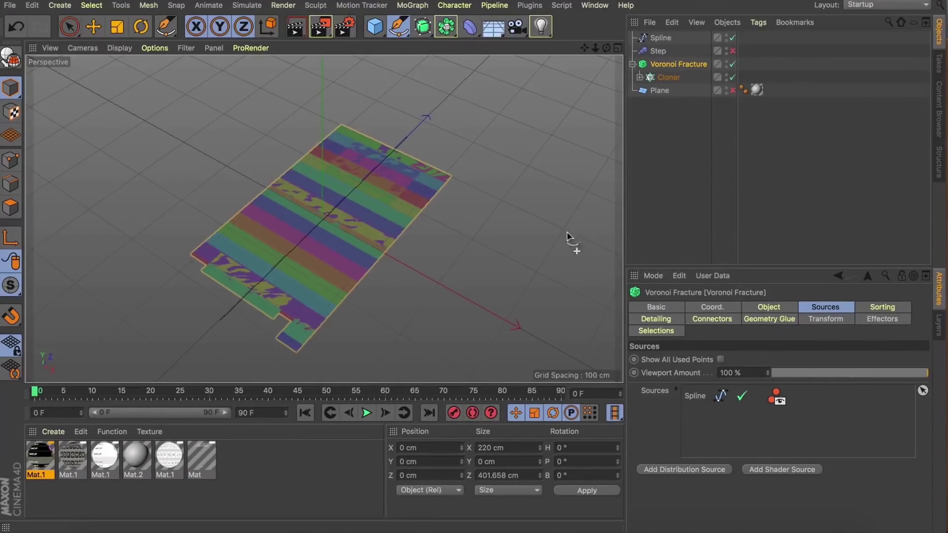
# - Set the spline source's distribution to Count with a point amount of 30
pyautogui.click(695, 396)
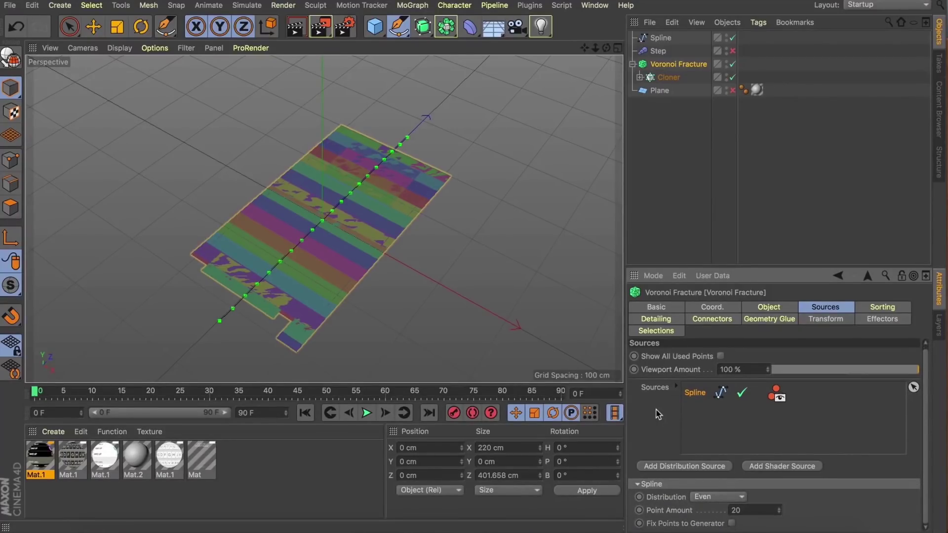
pyautogui.click(704, 499)
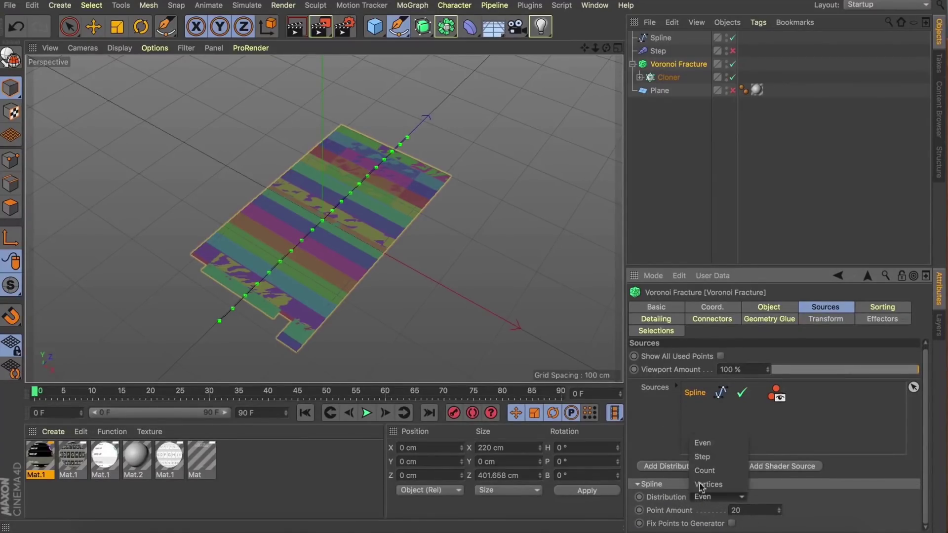
pyautogui.click(706, 471)
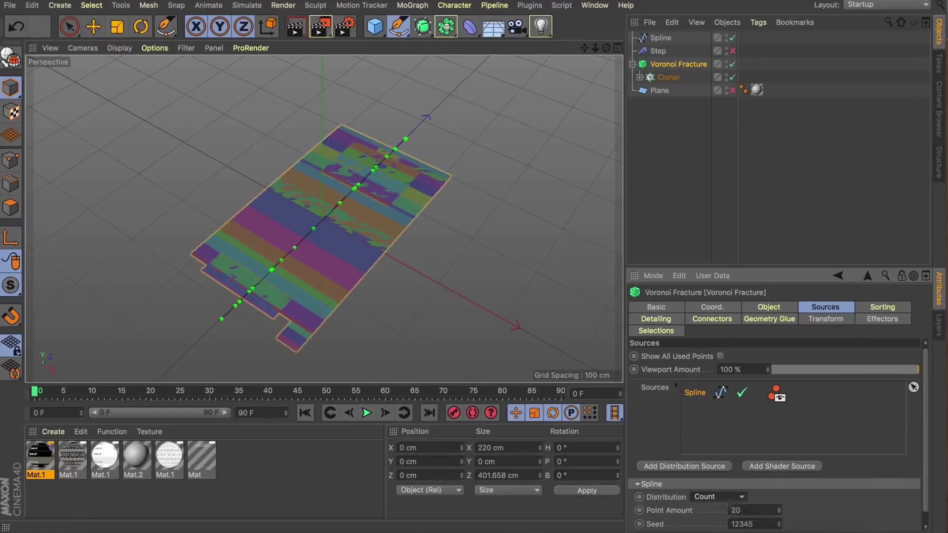
pyautogui.click(774, 510)
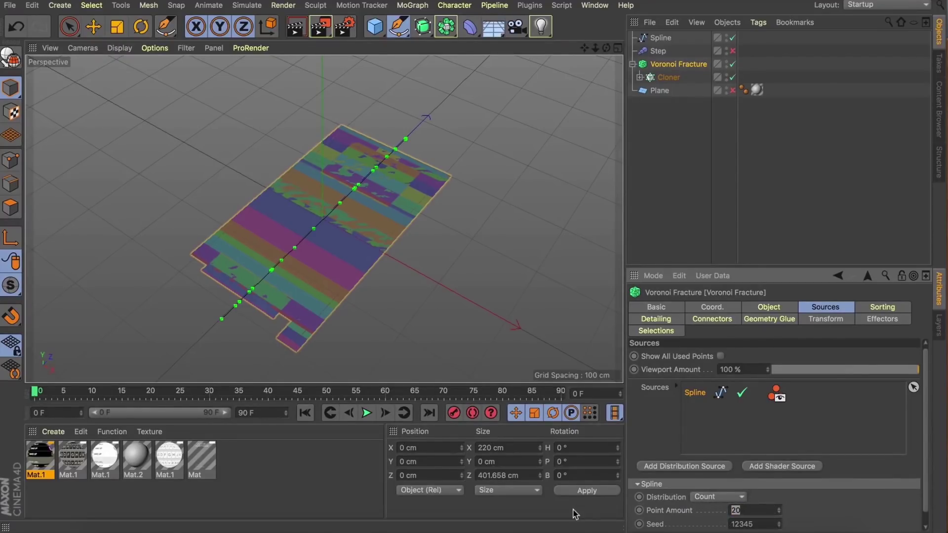
pyautogui.write('30')
pyautogui.press('Return')
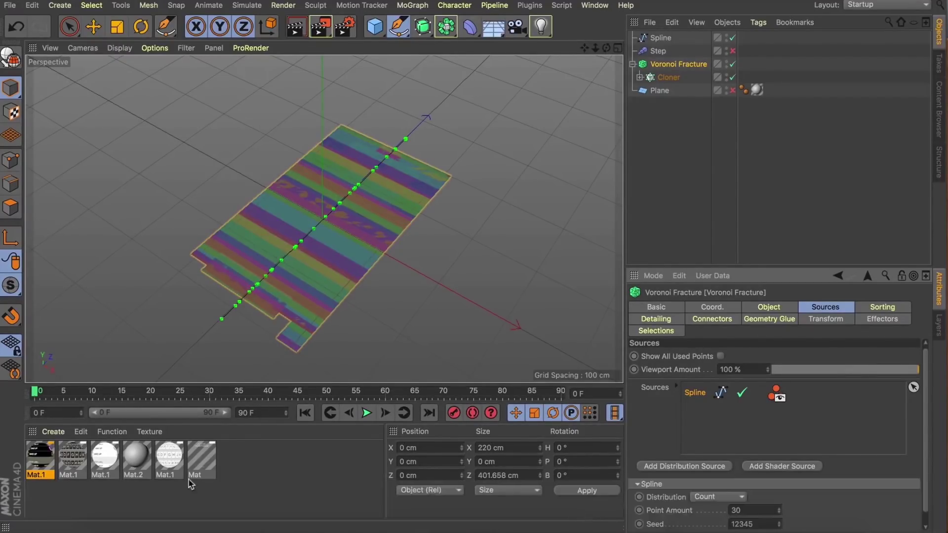
# - Disable Colorize Fragments in the Voronoi Fracture's object properties
pyautogui.scroll(6, 355, 229)
pyautogui.scroll(-4, 351, 227)
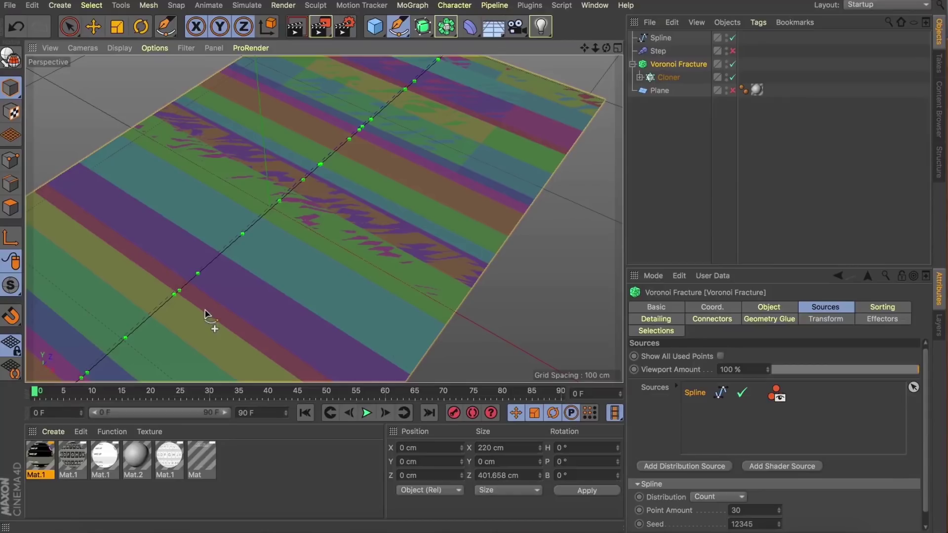
pyautogui.scroll(-5, 205, 313)
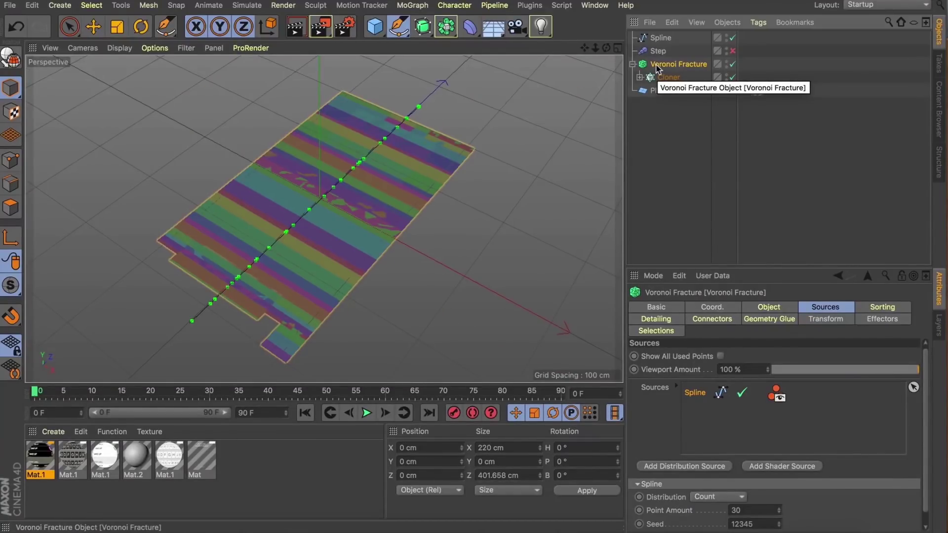
pyautogui.click(672, 63)
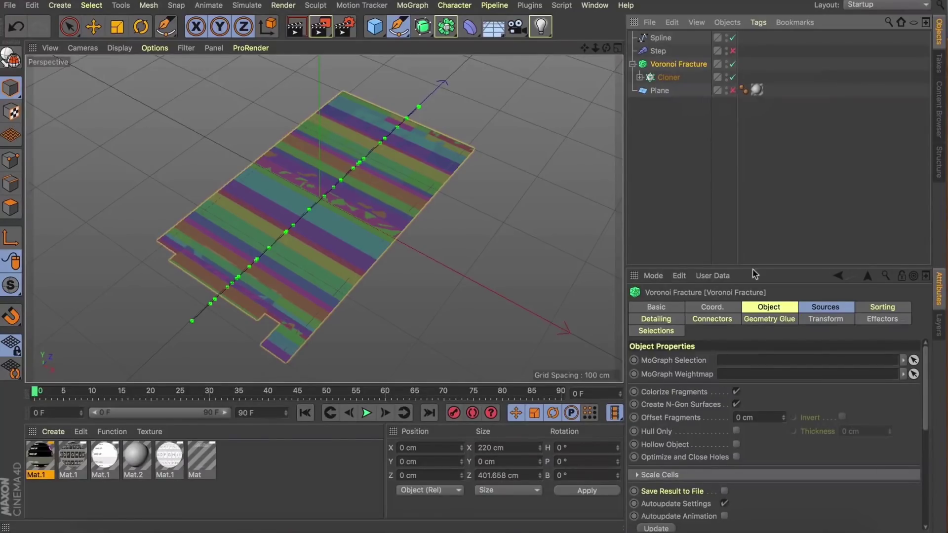
pyautogui.click(720, 307)
pyautogui.click(754, 307)
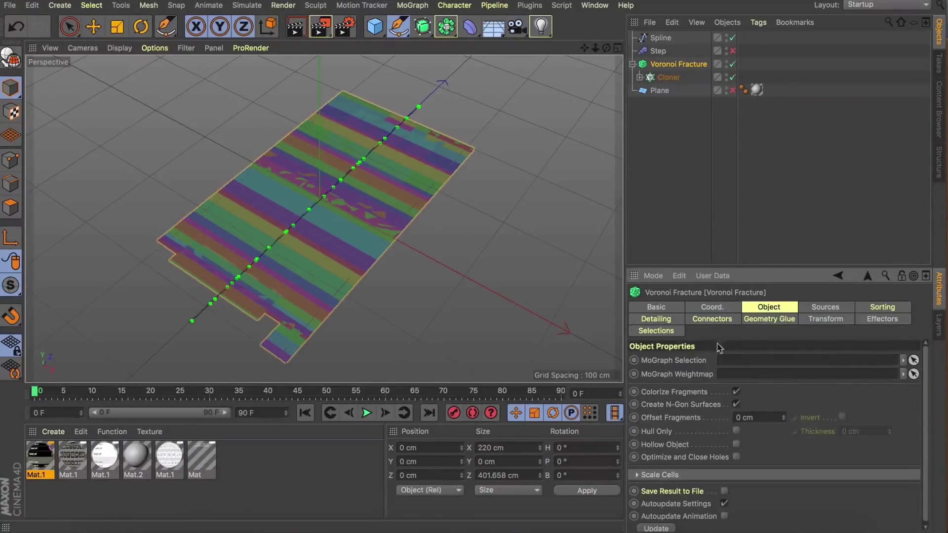
pyautogui.click(736, 393)
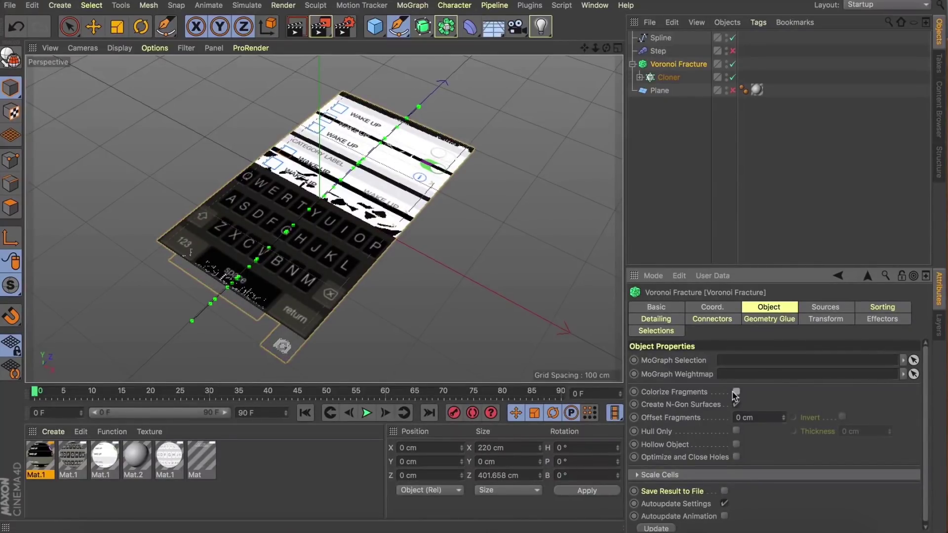
# - Enable the Step effector, play the animation to review the fractured screens and return to frame 0
pyautogui.click(733, 51)
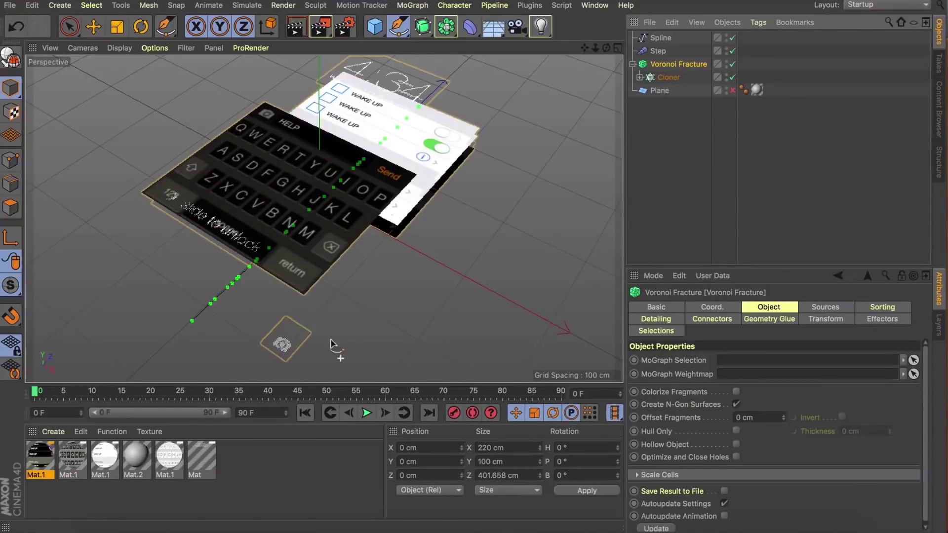
pyautogui.click(366, 413)
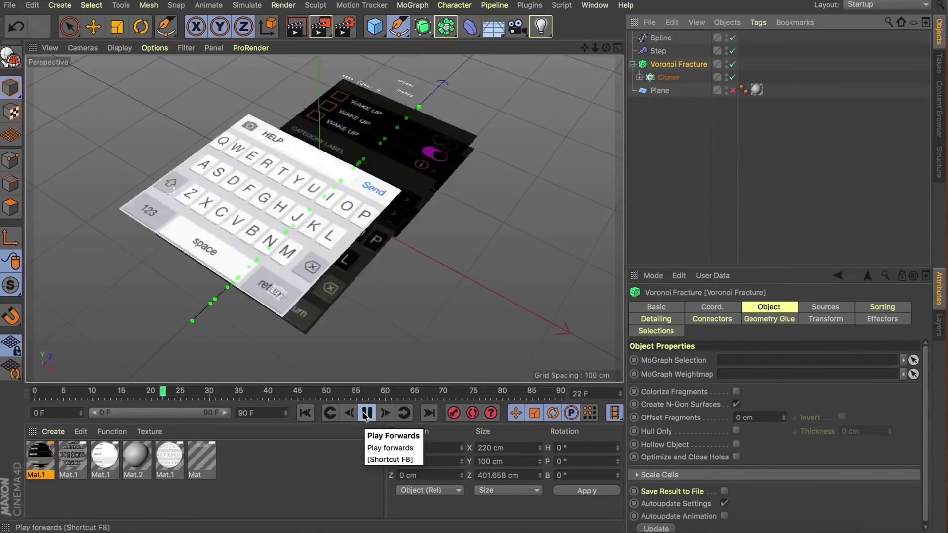
pyautogui.click(366, 413)
pyautogui.click(307, 413)
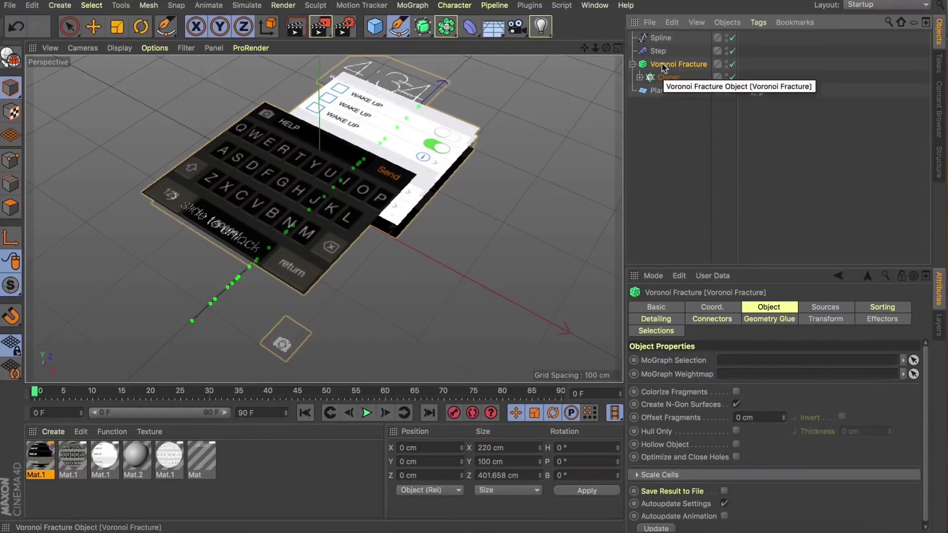
# - Add a Random effector to the Voronoi Fracture
pyautogui.keyDown('alt'); pyautogui.click(410, 6); pyautogui.keyUp('alt')
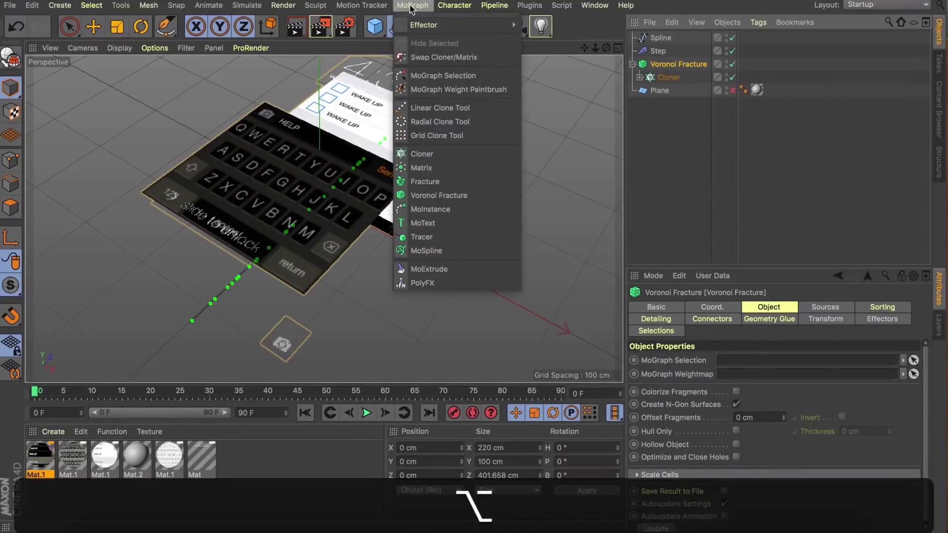
pyautogui.moveTo(444, 25)
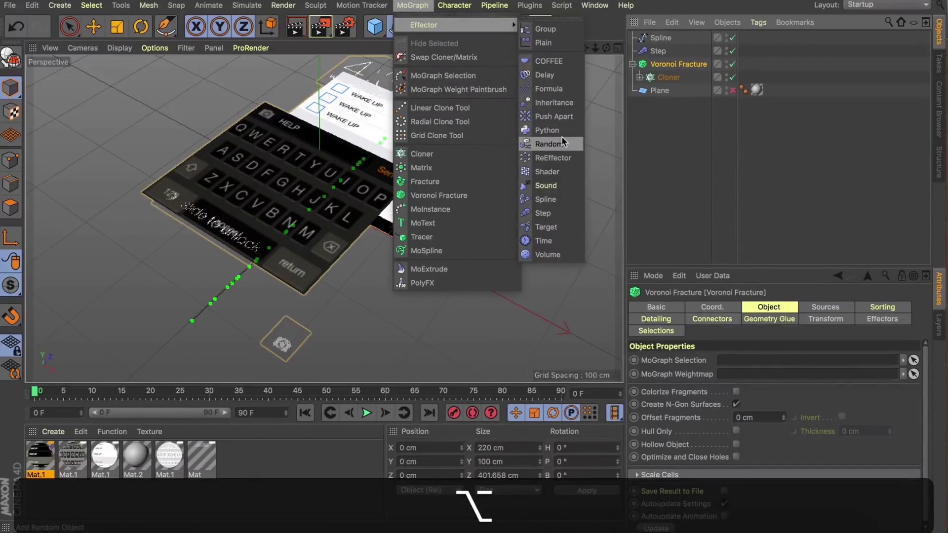
pyautogui.keyDown('alt'); pyautogui.click(549, 144); pyautogui.keyUp('alt')
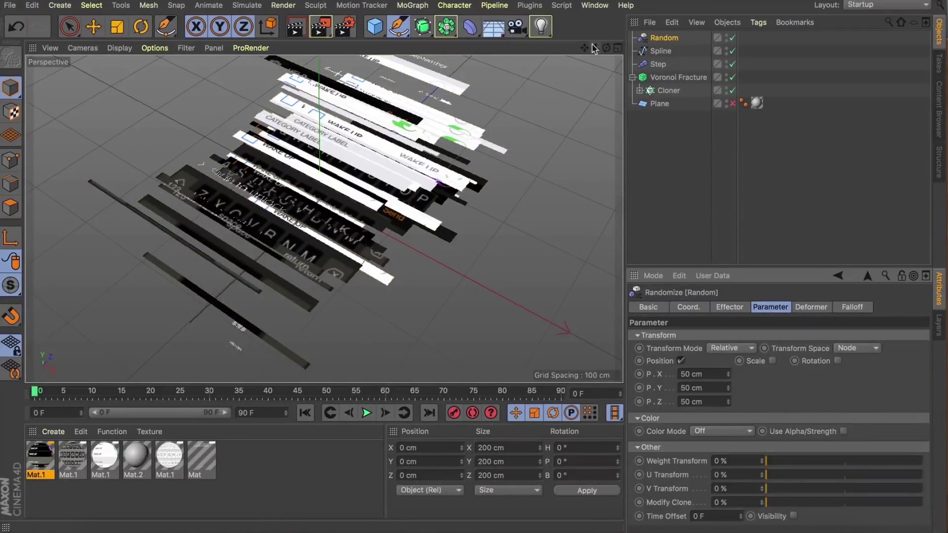
# - Set the Random effector's P.Z and P.Y position values to 0 cm
pyautogui.moveTo(595, 47)
pyautogui.mouseDown()
pyautogui.moveTo(573, 47)
pyautogui.moveTo(608, 55)
pyautogui.moveTo(618, 35)
pyautogui.moveTo(608, 50)
pyautogui.mouseUp()
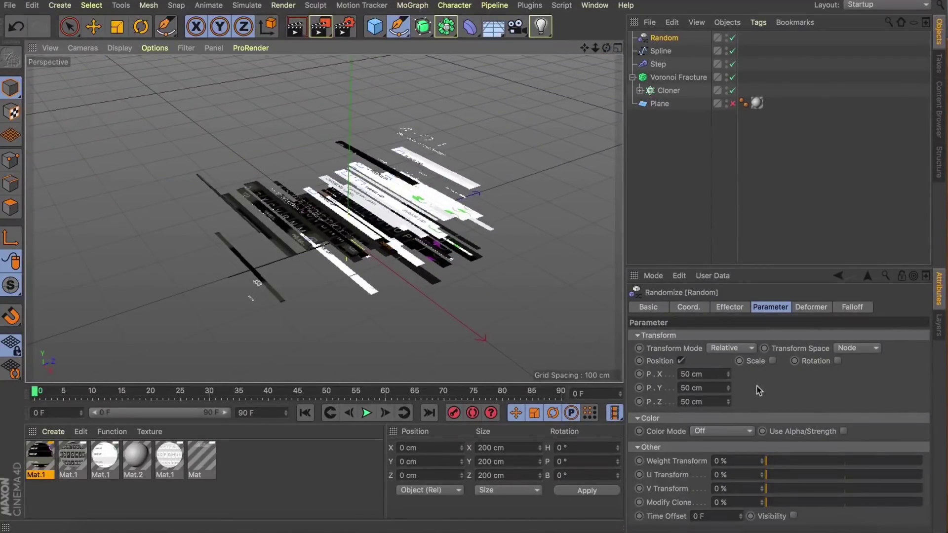
pyautogui.moveTo(603, 45)
pyautogui.mouseDown()
pyautogui.moveTo(637, 44)
pyautogui.moveTo(600, 46)
pyautogui.moveTo(617, 46)
pyautogui.mouseUp()
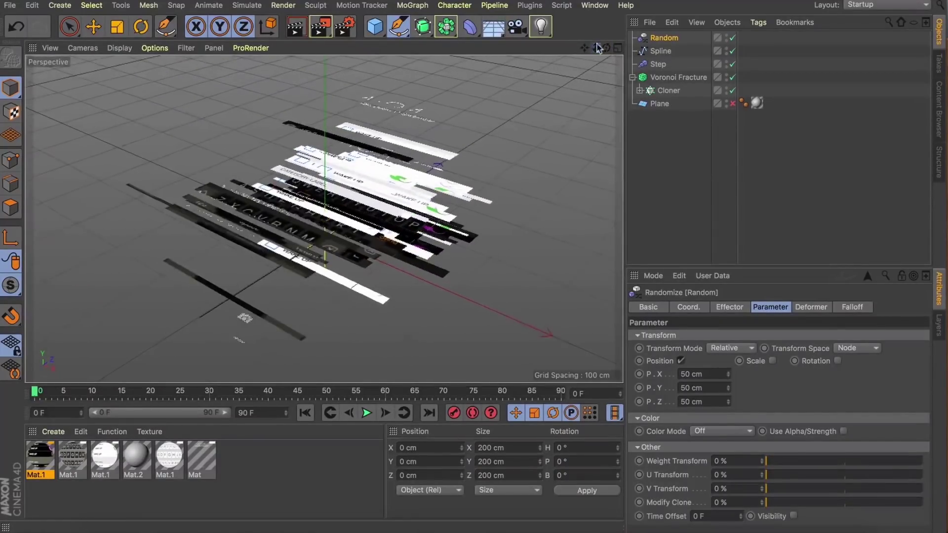
pyautogui.moveTo(709, 403); pyautogui.dragTo(309, 376)
pyautogui.write('0')
pyautogui.press('Return')
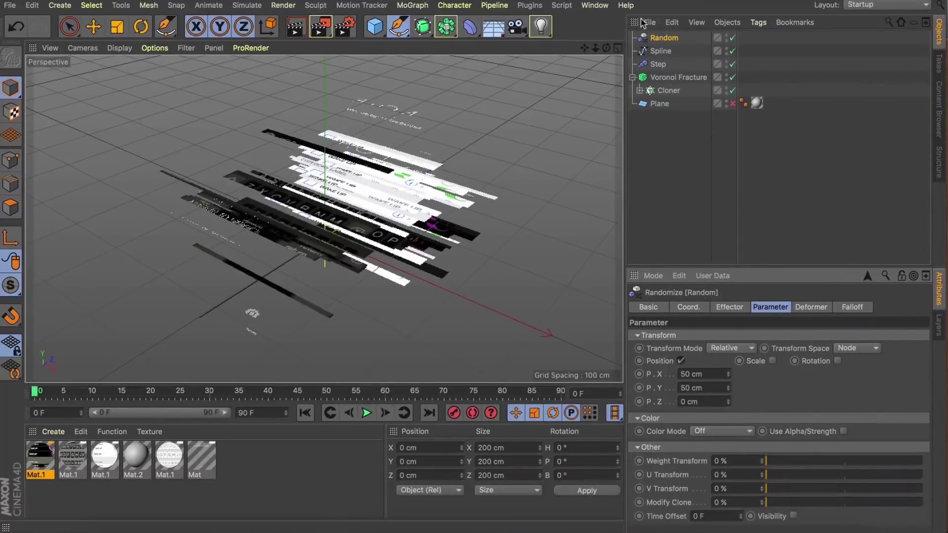
pyautogui.moveTo(728, 389); pyautogui.dragTo(419, 401)
pyautogui.write('0')
pyautogui.press('Return')
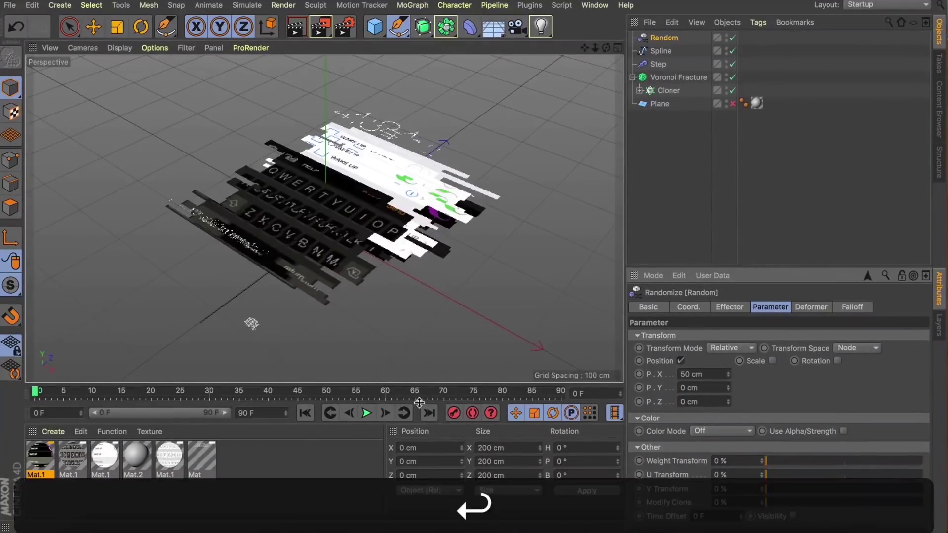
# - Set the Random effector's P.X position to 70 cm
pyautogui.moveTo(607, 48); pyautogui.dragTo(613, 69)
pyautogui.moveTo(729, 375)
pyautogui.mouseDown()
pyautogui.moveTo(728, 336)
pyautogui.moveTo(729, 464)
pyautogui.moveTo(728, 345)
pyautogui.moveTo(730, 379)
pyautogui.mouseUp()
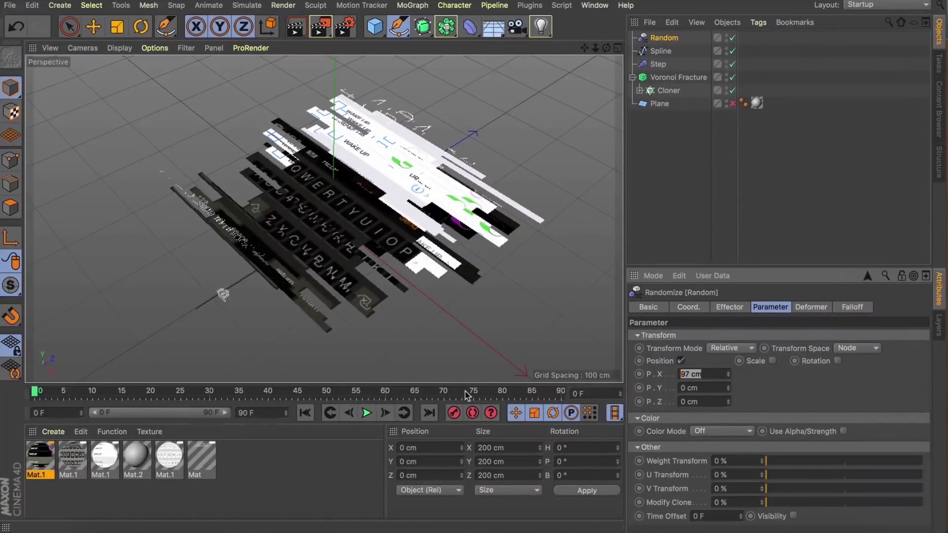
pyautogui.write('70')
pyautogui.press('Return')
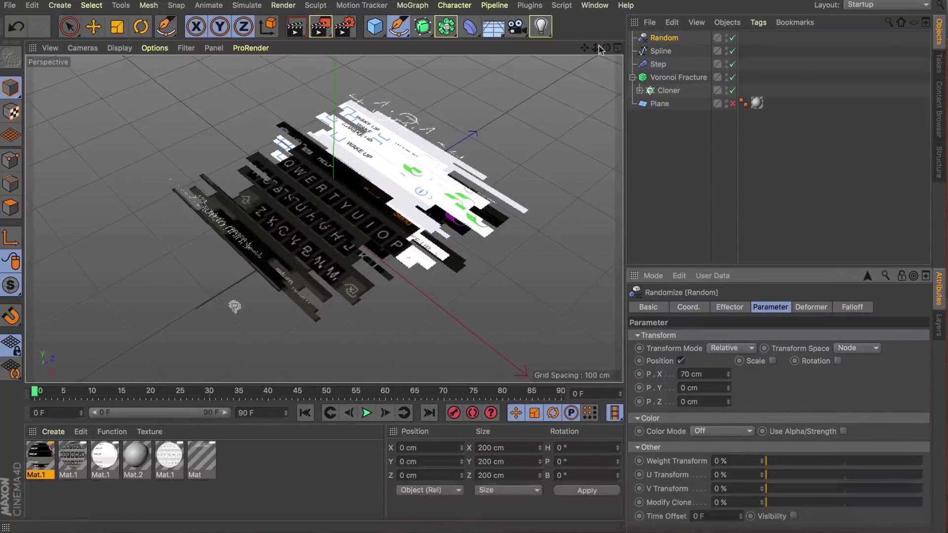
# - Set the Random effector's P.Y position to 5 cm, then play the animation to review the slices and return to frame 0
pyautogui.moveTo(607, 49)
pyautogui.mouseDown()
pyautogui.moveTo(558, 30)
pyautogui.moveTo(607, 51)
pyautogui.mouseUp()
pyautogui.press('Tab')
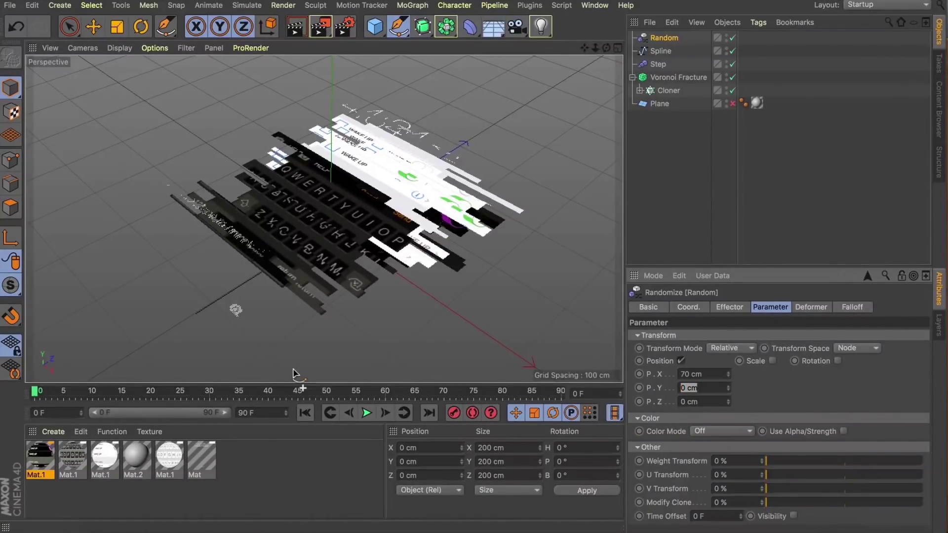
pyautogui.write('5')
pyautogui.press('Return')
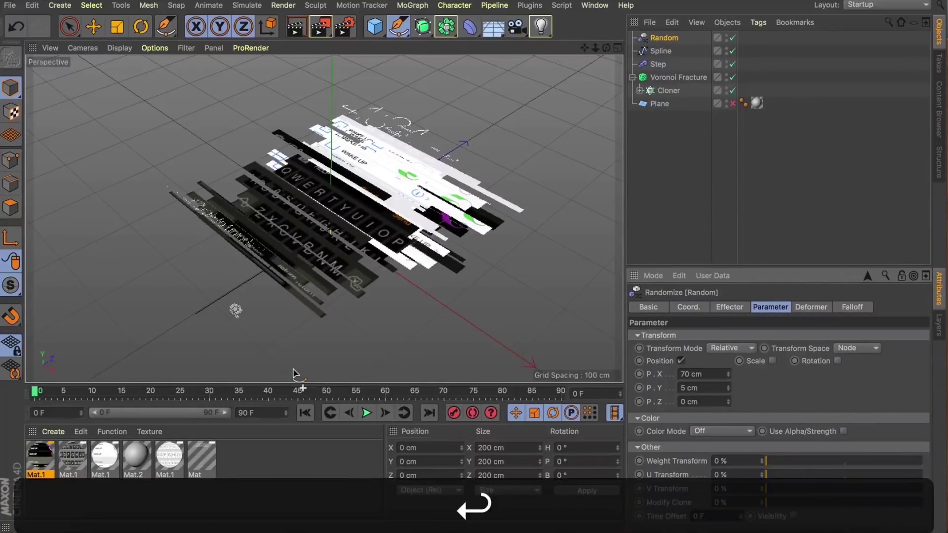
pyautogui.moveTo(592, 49); pyautogui.dragTo(550, 119)
pyautogui.click(367, 412)
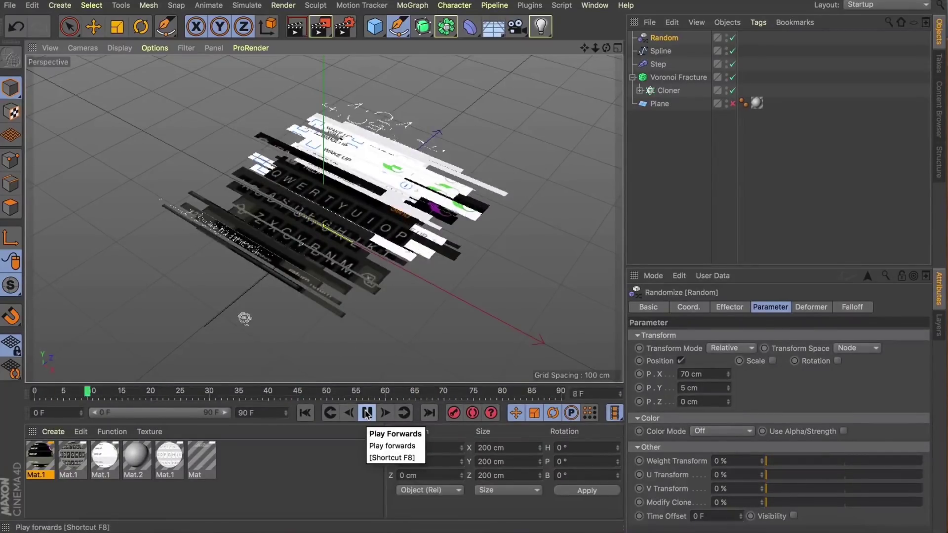
pyautogui.click(305, 414)
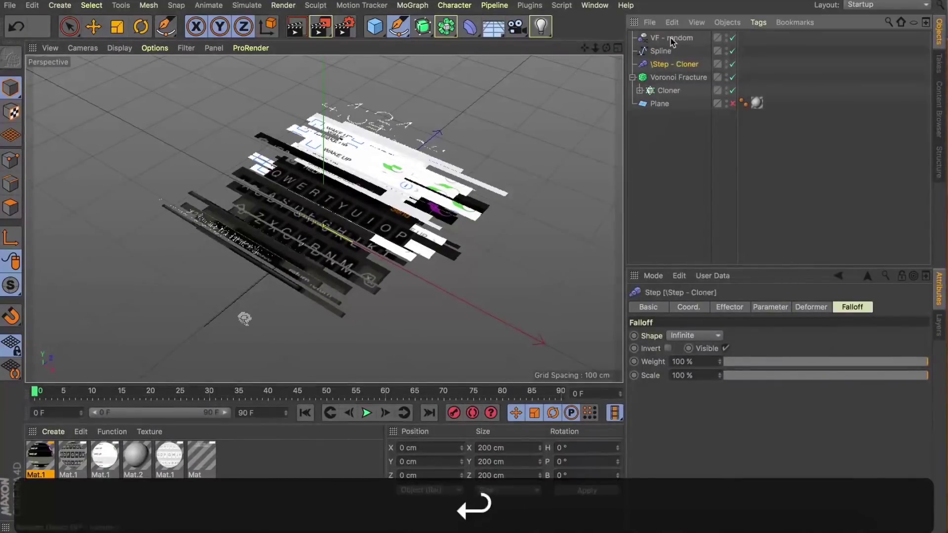
# - Set the VF - random effector's falloff shape to Source and play the animation to check the screens
pyautogui.click(672, 38)
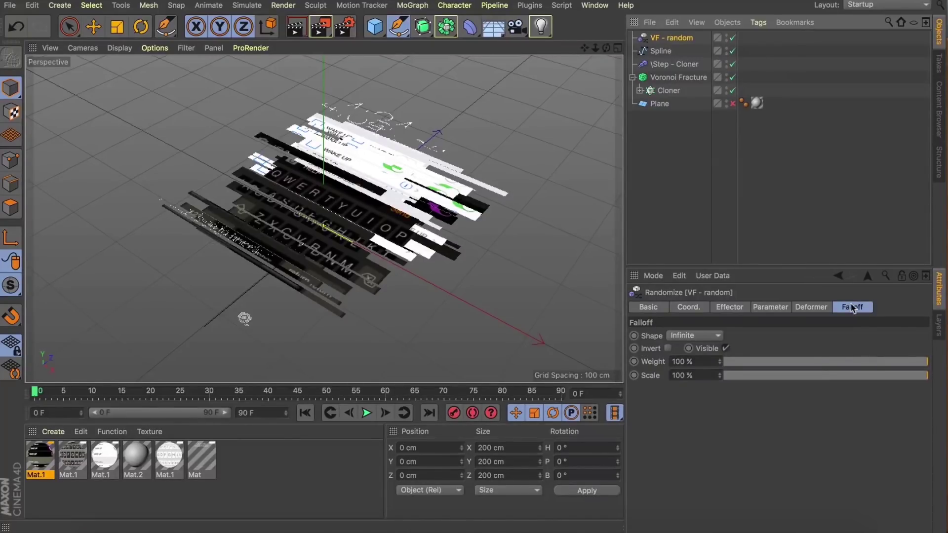
pyautogui.click(689, 336)
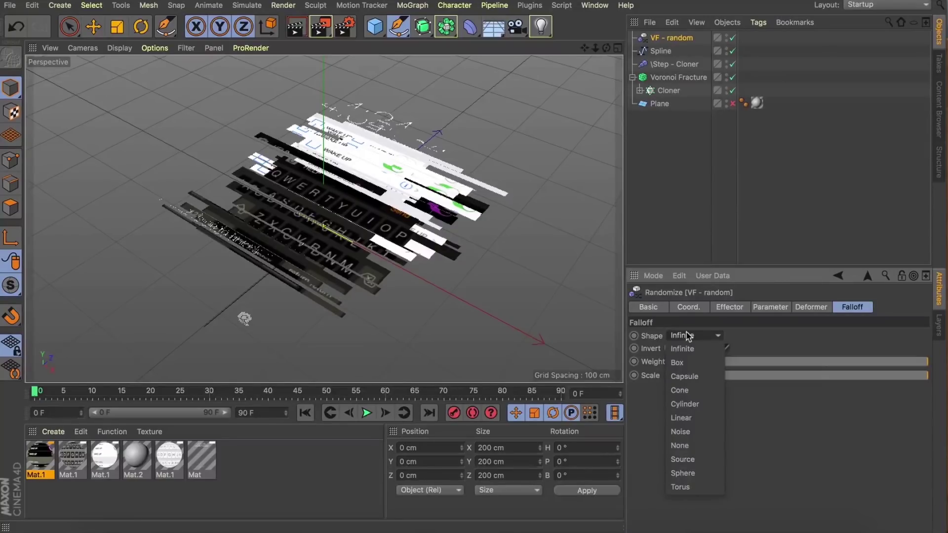
pyautogui.click(684, 459)
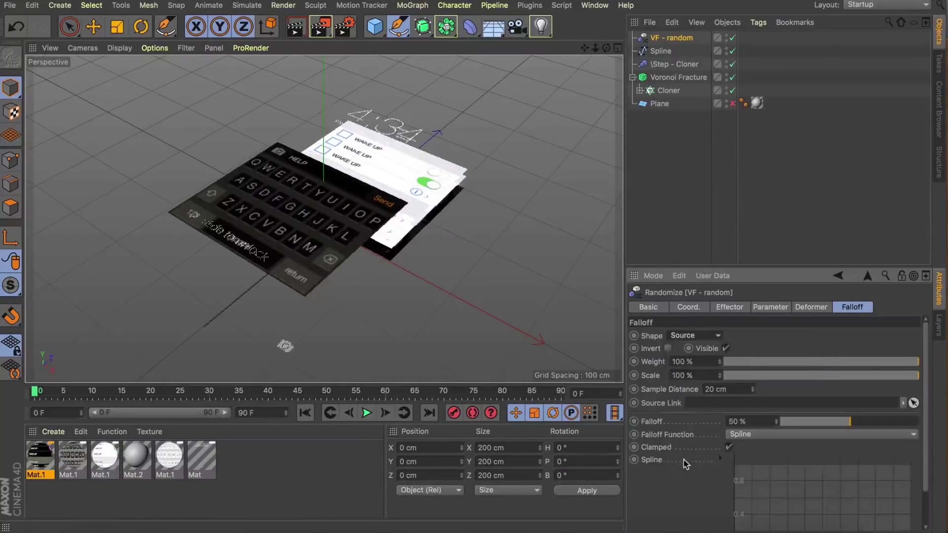
pyautogui.click(365, 412)
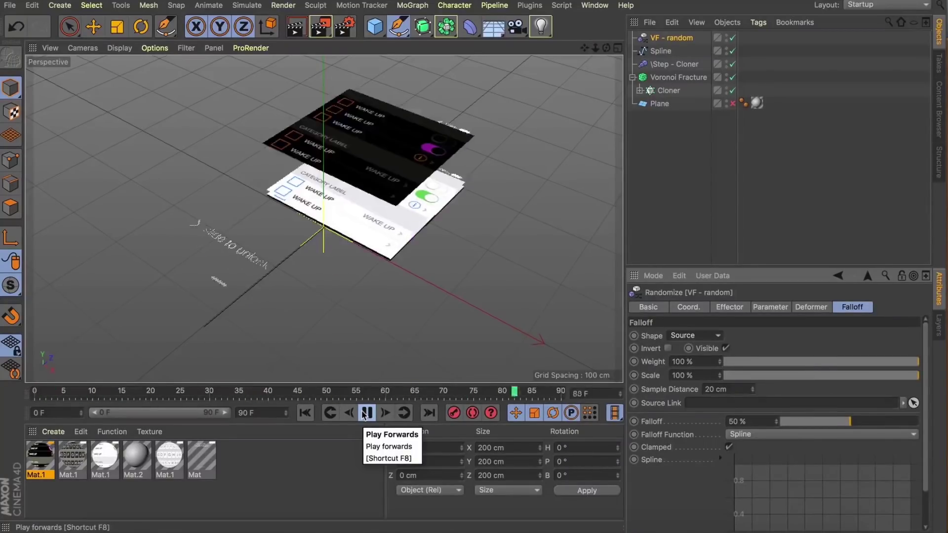
pyautogui.click(366, 413)
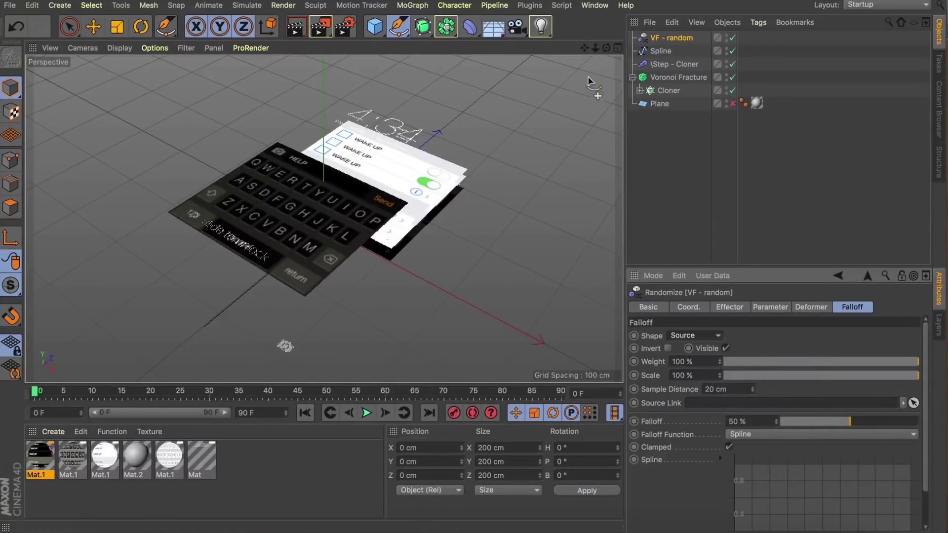
# - Add a sphere to the scene and set its radius to 10 cm
pyautogui.moveTo(607, 48)
pyautogui.mouseDown()
pyautogui.moveTo(603, 65)
pyautogui.moveTo(598, 48)
pyautogui.moveTo(621, 49)
pyautogui.mouseUp()
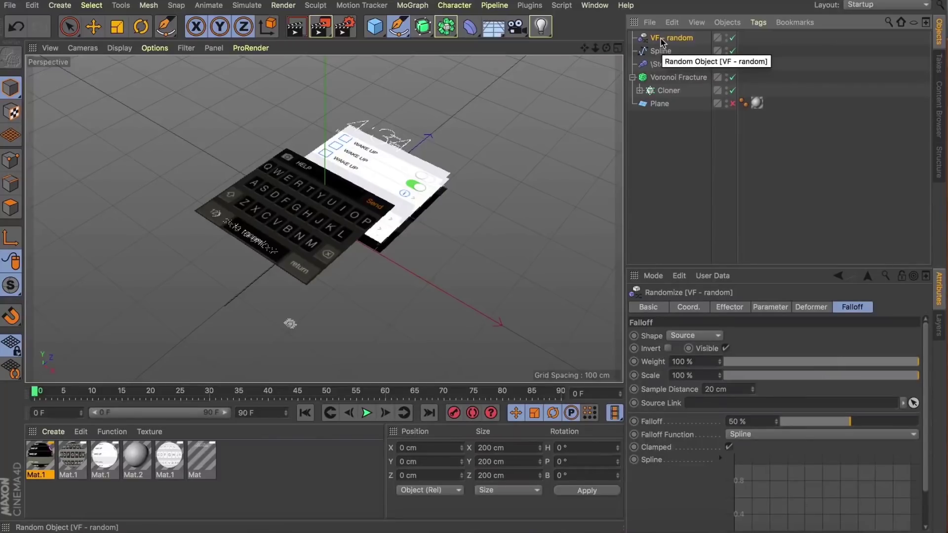
pyautogui.moveTo(378, 27); pyautogui.dragTo(635, 65)
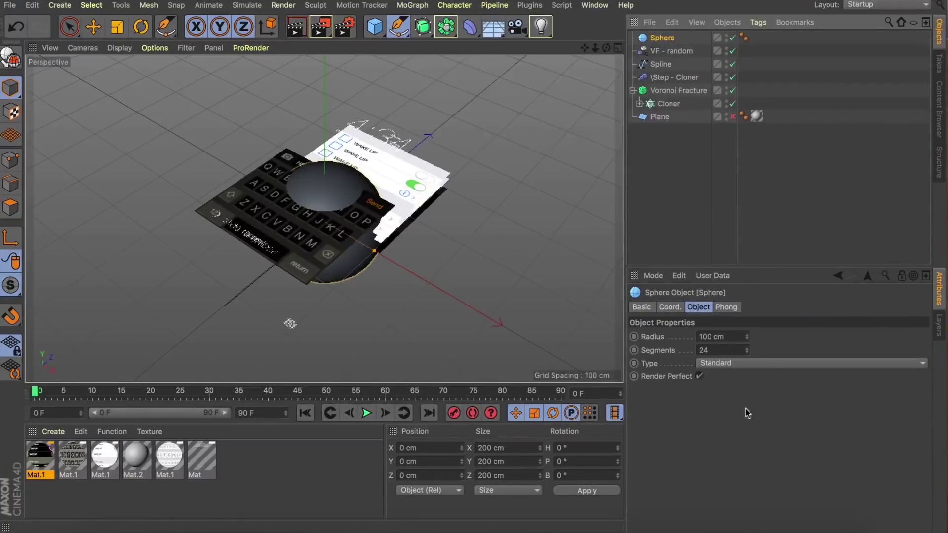
pyautogui.doubleClick(736, 336)
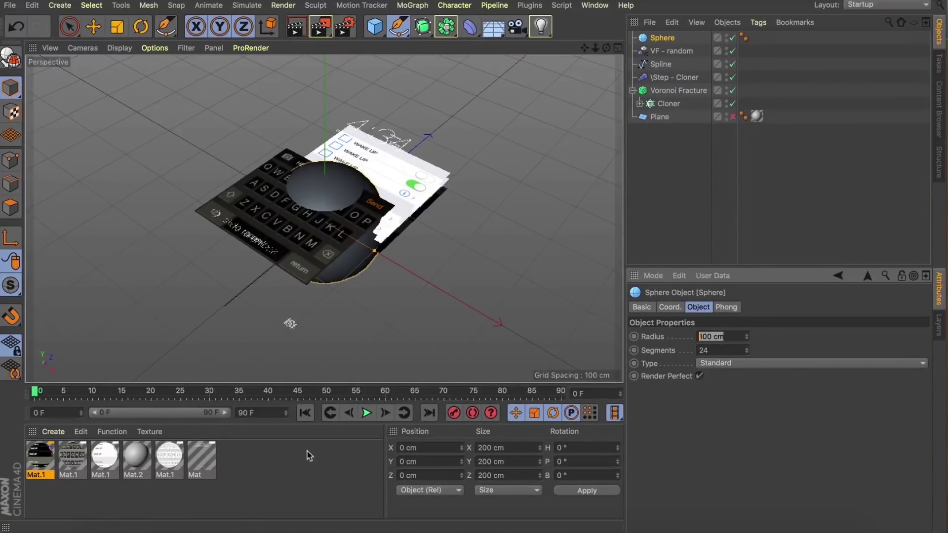
pyautogui.write('5')
pyautogui.press('Return')
pyautogui.write('10')
pyautogui.press('Return')
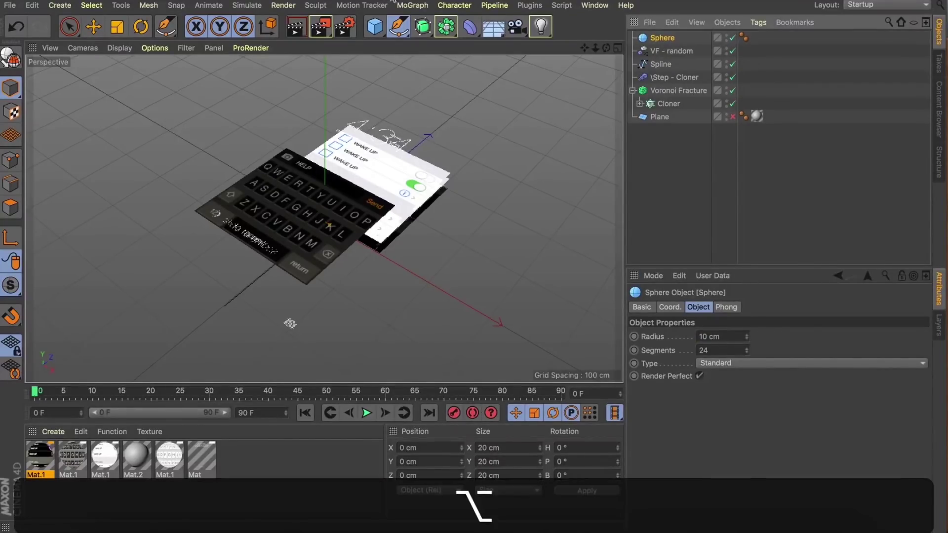
# - Place the sphere inside a new Cloner and set the Cloner's mode to Grid Array
pyautogui.click(410, 7)
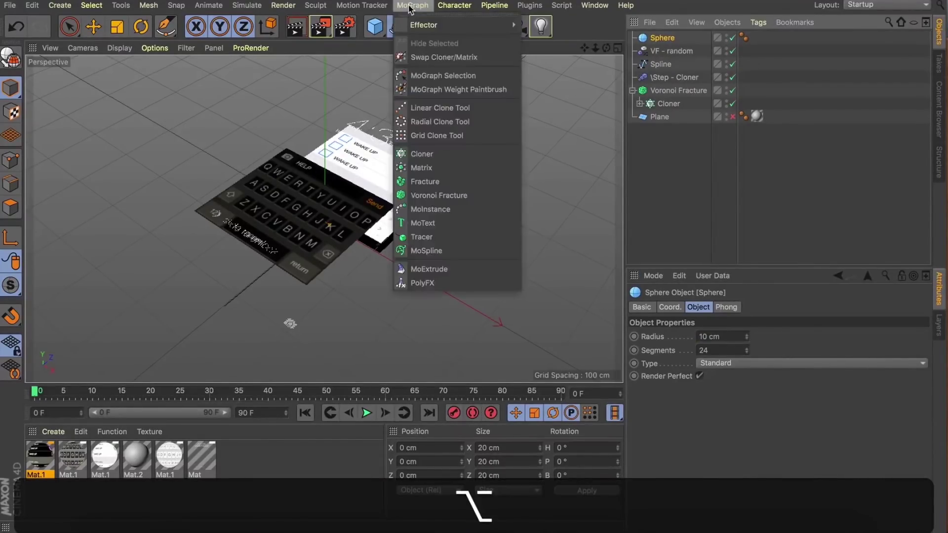
pyautogui.keyDown('alt'); pyautogui.click(431, 152); pyautogui.keyUp('alt')
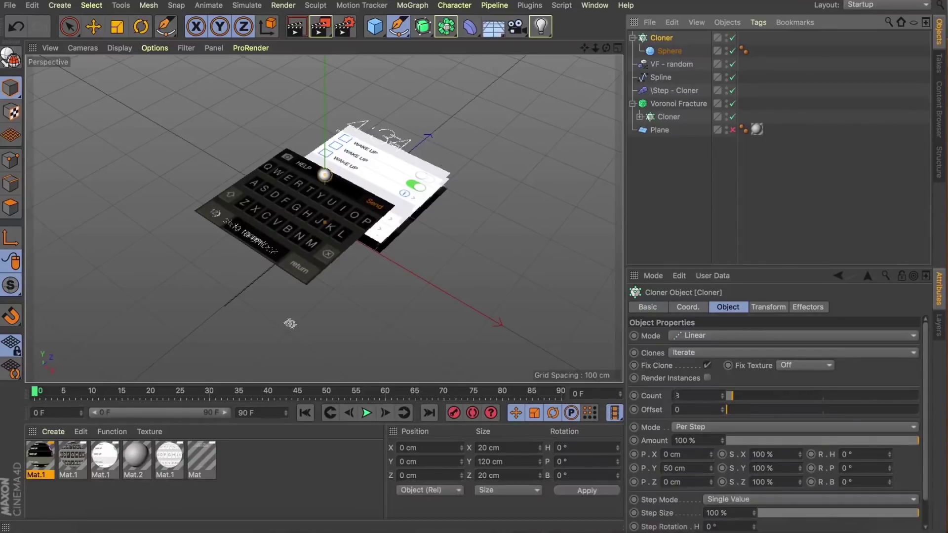
pyautogui.click(697, 336)
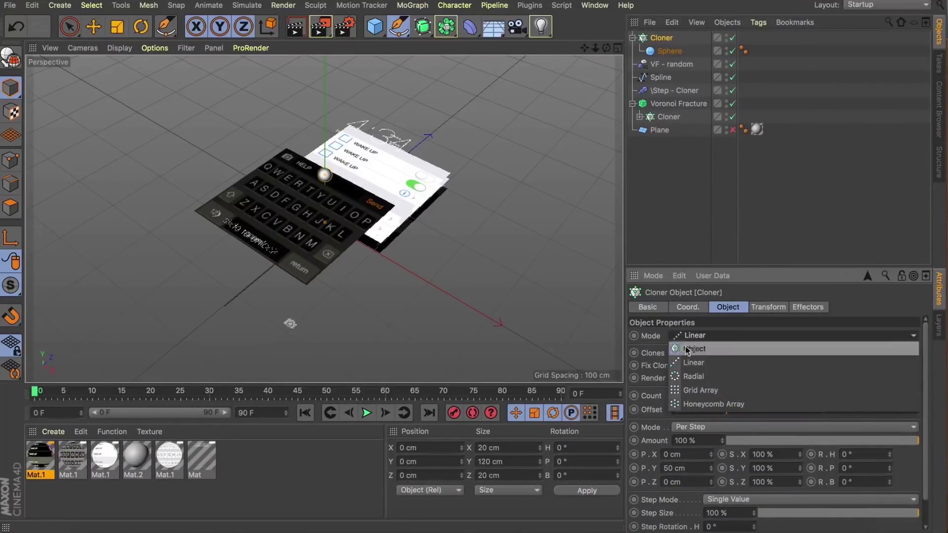
pyautogui.click(694, 390)
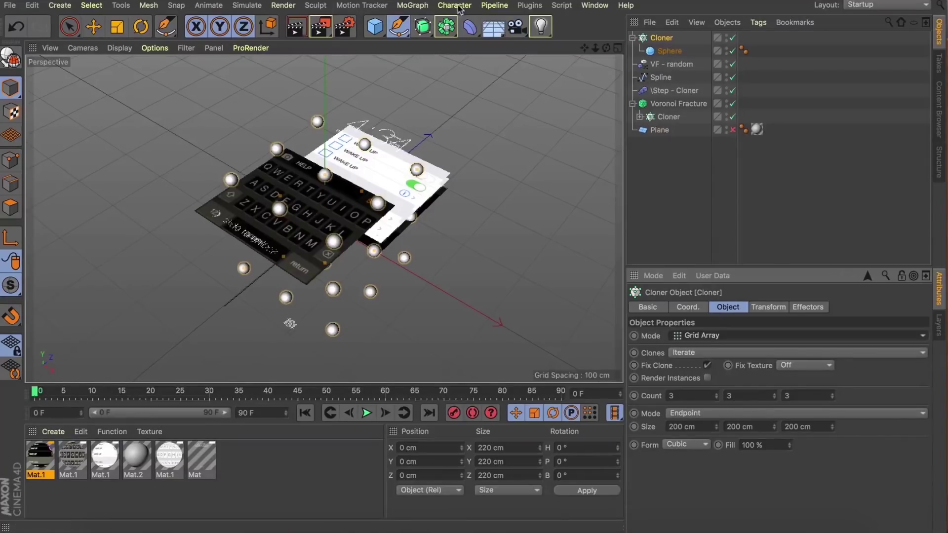
# - Add a camera at the current perspective view and switch to the four-view layout
pyautogui.click(517, 26)
pyautogui.moveTo(607, 47)
pyautogui.mouseDown()
pyautogui.moveTo(584, 48)
pyautogui.moveTo(607, 48)
pyautogui.mouseUp()
pyautogui.click(618, 48)
pyautogui.press('s')
pyautogui.press('s')
pyautogui.press('s')
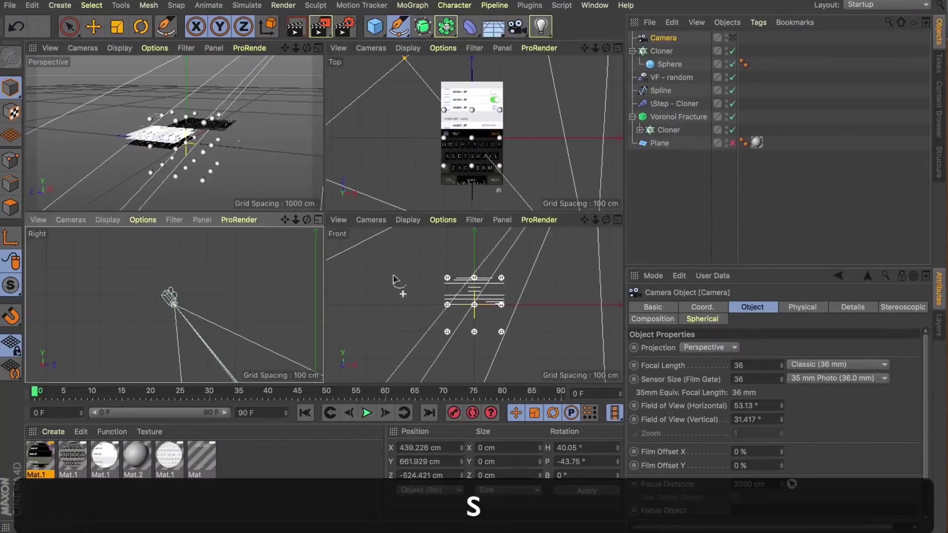
# - Set the sphere Cloner's grid size to 203 × 140 × 345 cm, spanning the phone screens
pyautogui.click(661, 51)
pyautogui.press('s')
pyautogui.press('s')
pyautogui.press('s')
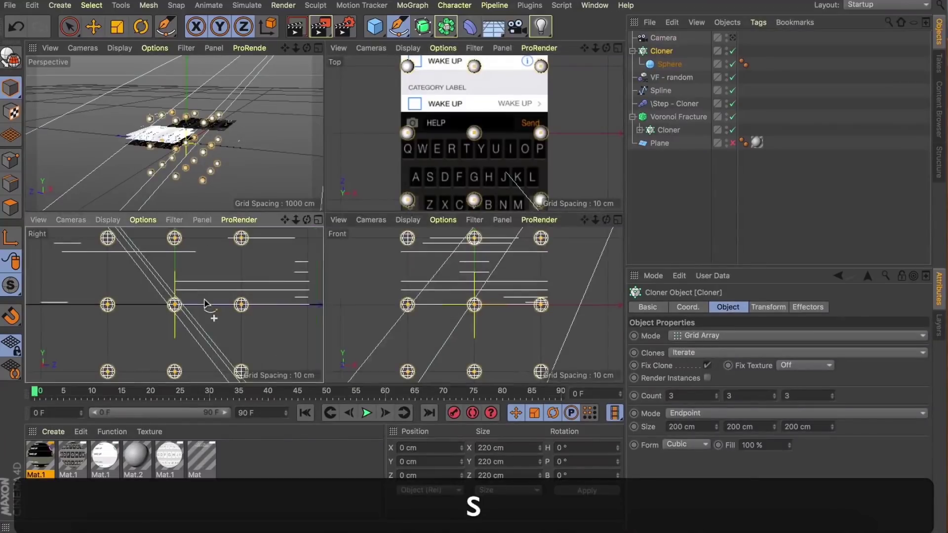
pyautogui.moveTo(596, 48); pyautogui.dragTo(596, 48)
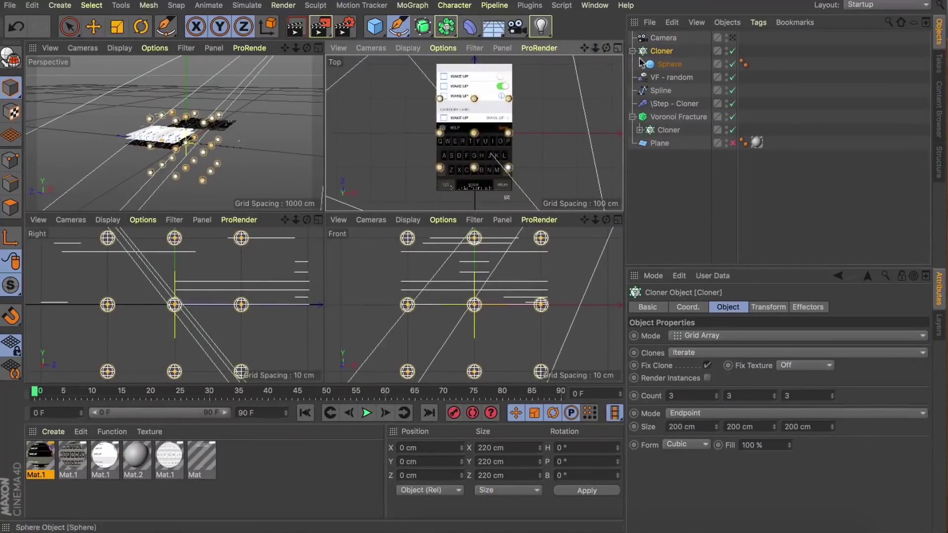
pyautogui.moveTo(716, 427); pyautogui.dragTo(716, 424)
pyautogui.moveTo(774, 428); pyautogui.dragTo(834, 429)
# - Set the sphere Cloner's grid count to 5 × 4 × 5
pyautogui.click(715, 394)
pyautogui.click(716, 394)
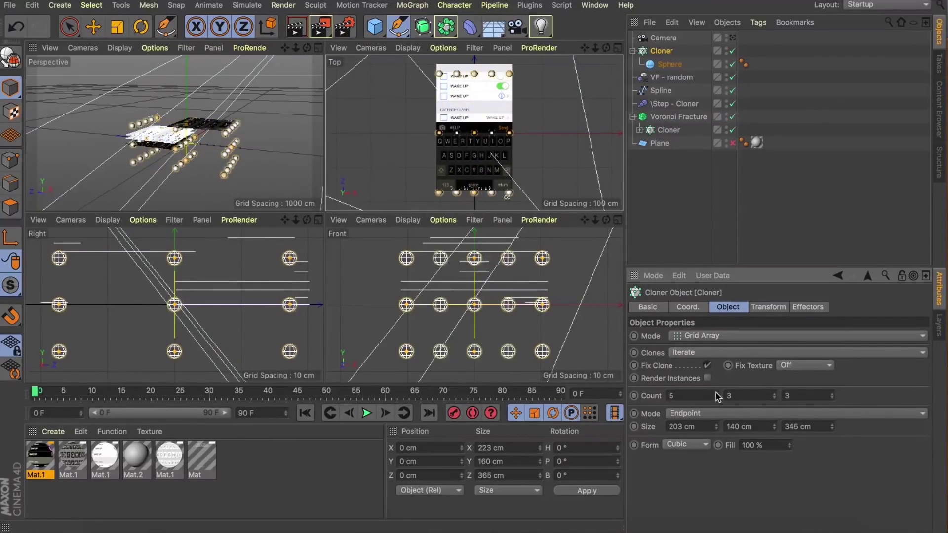
pyautogui.click(833, 394)
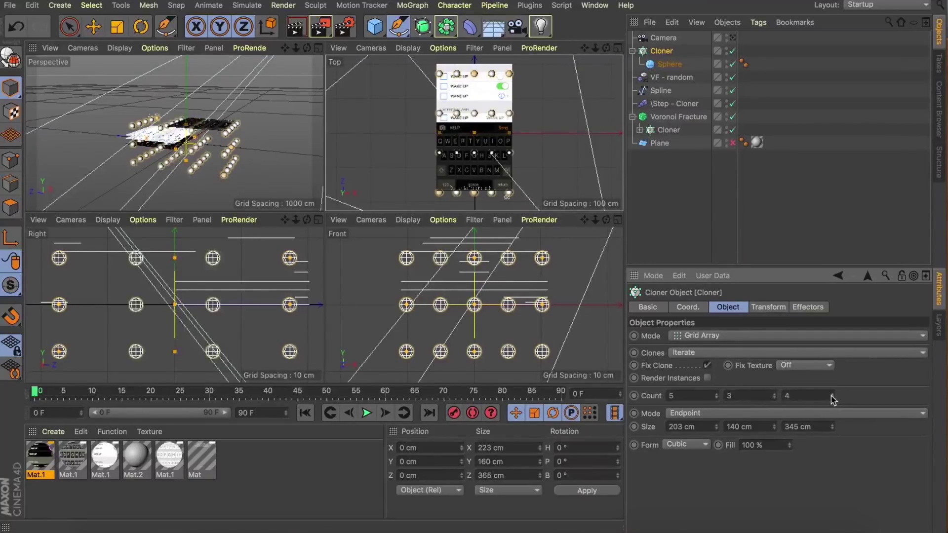
pyautogui.click(832, 394)
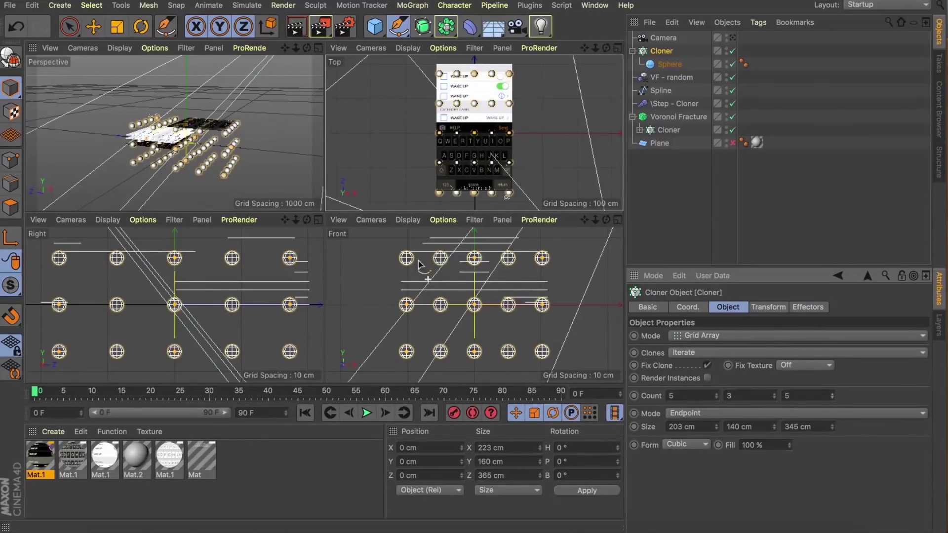
pyautogui.click(774, 394)
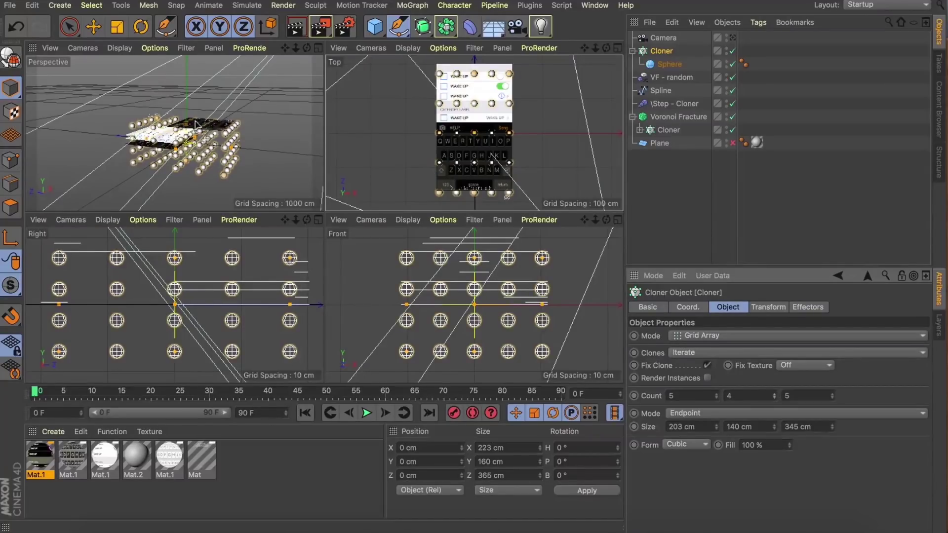
# - Play the animation through the camera and link the sphere Cloner as the VF - random effector's falloff source
pyautogui.click(318, 48)
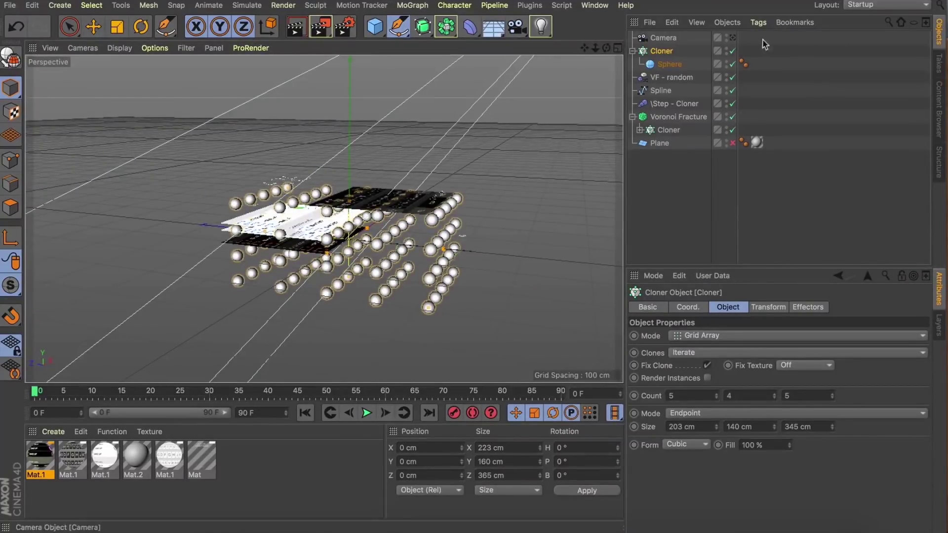
pyautogui.click(732, 38)
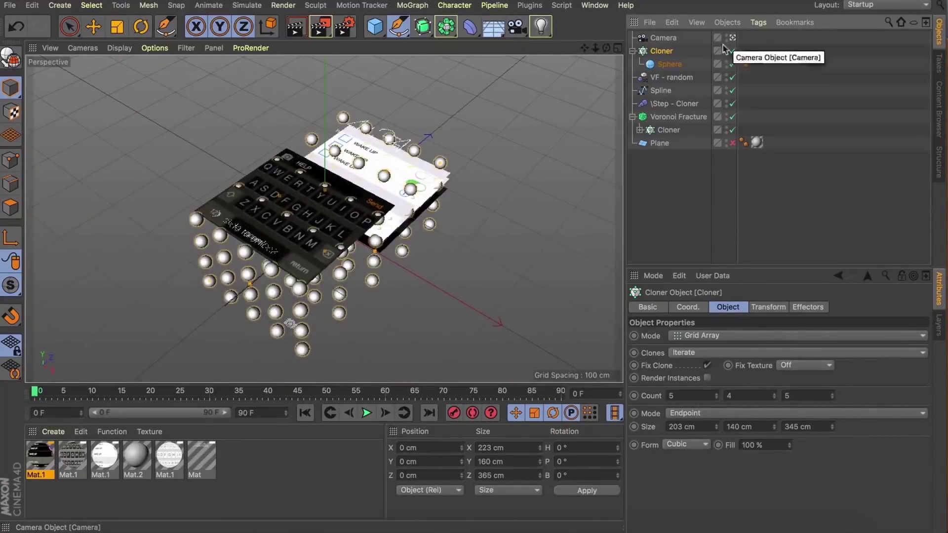
pyautogui.click(367, 413)
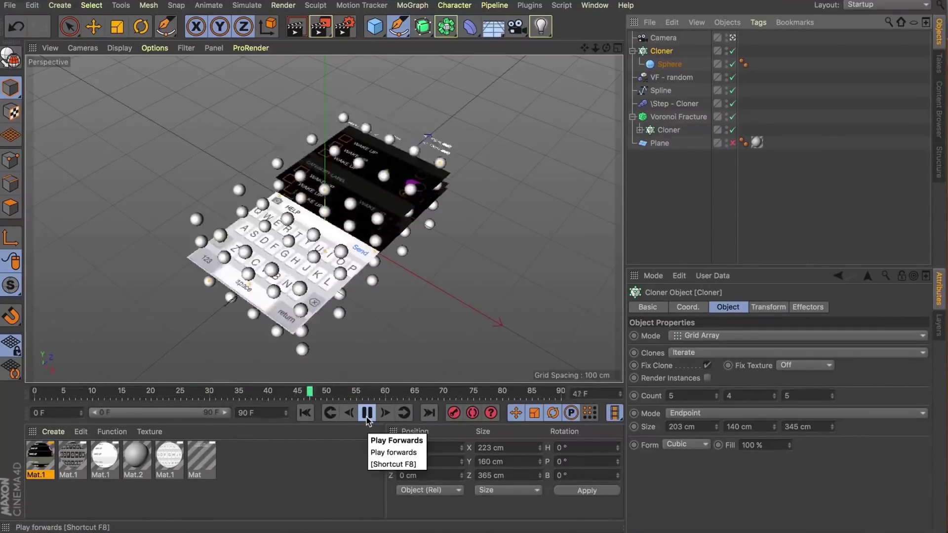
pyautogui.click(670, 78)
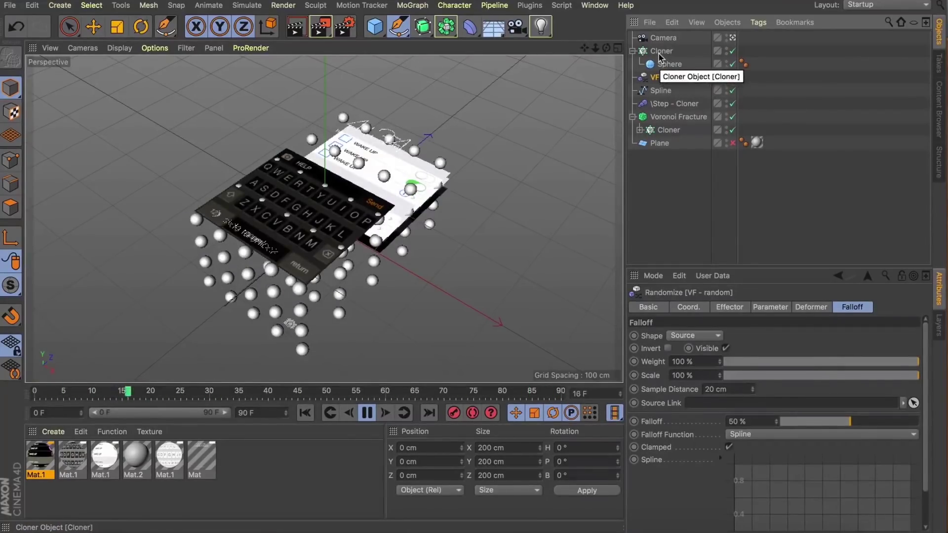
pyautogui.moveTo(659, 54); pyautogui.dragTo(732, 404)
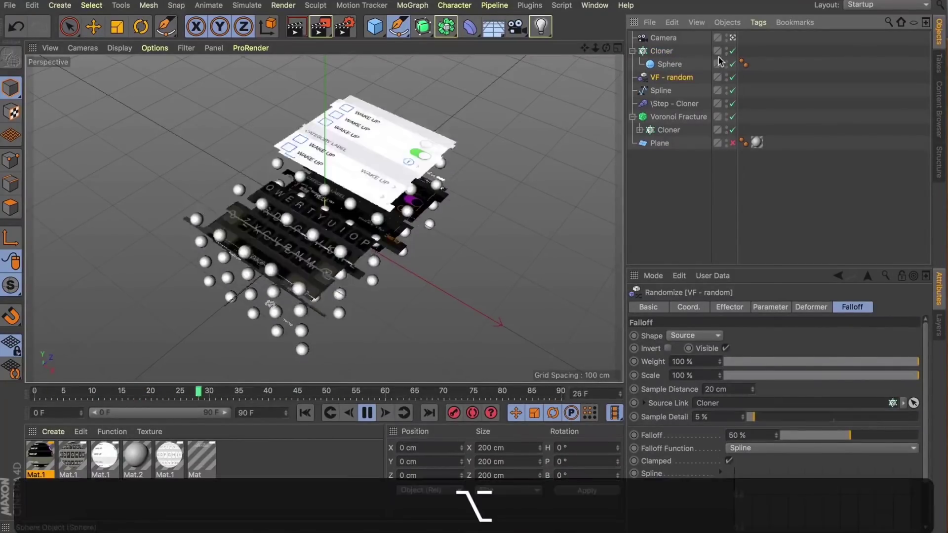
# - Review the playing slices with the sphere Cloner hidden and shown and from angles outside the camera, ending in the camera view
pyautogui.keyDown('alt'); pyautogui.click(727, 49); pyautogui.keyUp('alt')
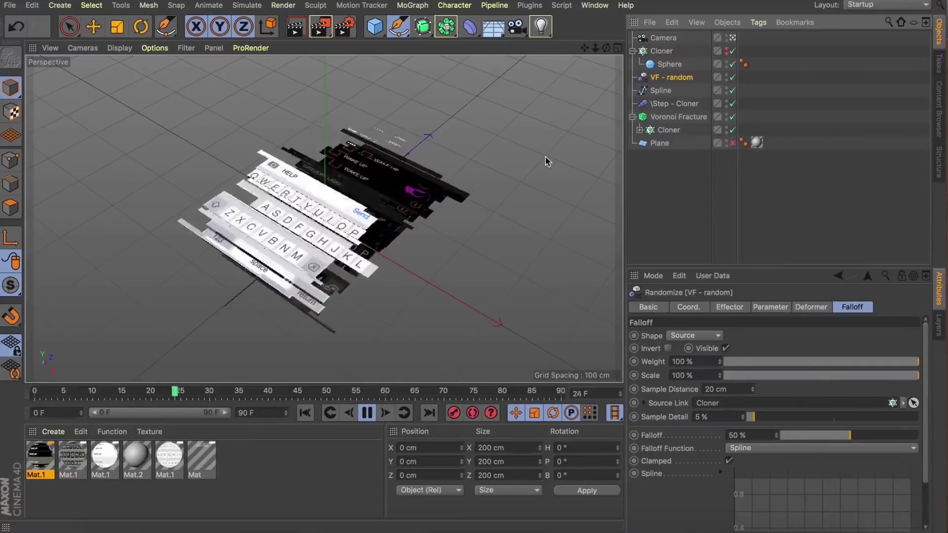
pyautogui.keyDown('alt'); pyautogui.click(726, 53); pyautogui.keyUp('alt')
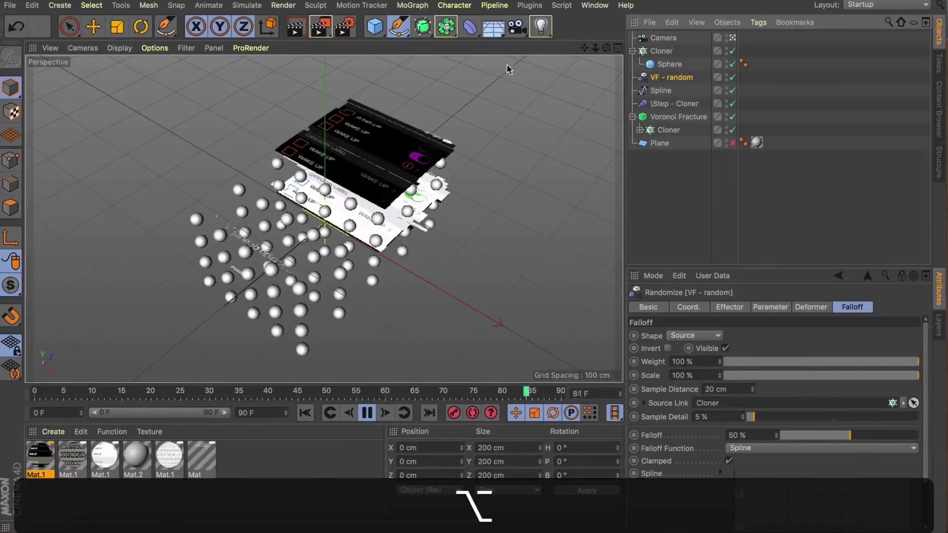
pyautogui.click(733, 38)
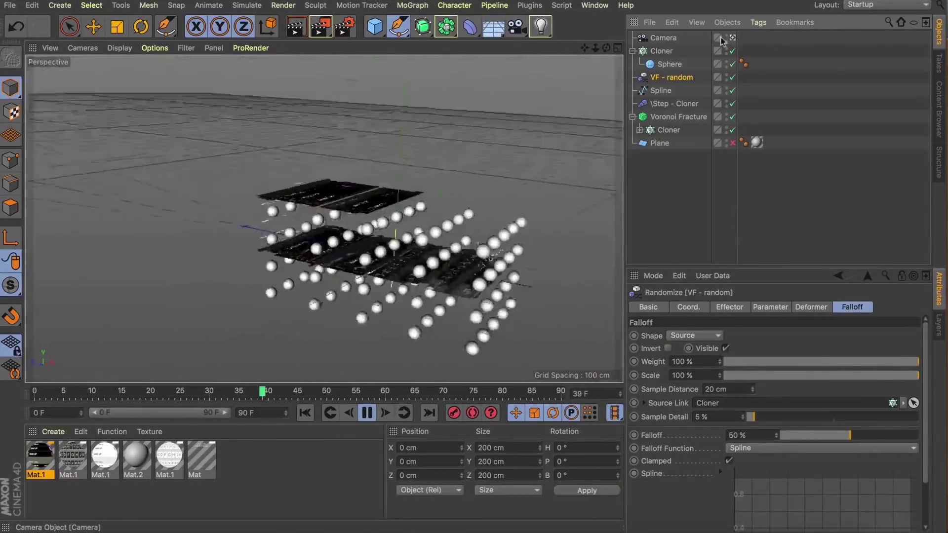
pyautogui.moveTo(596, 49); pyautogui.dragTo(688, 2)
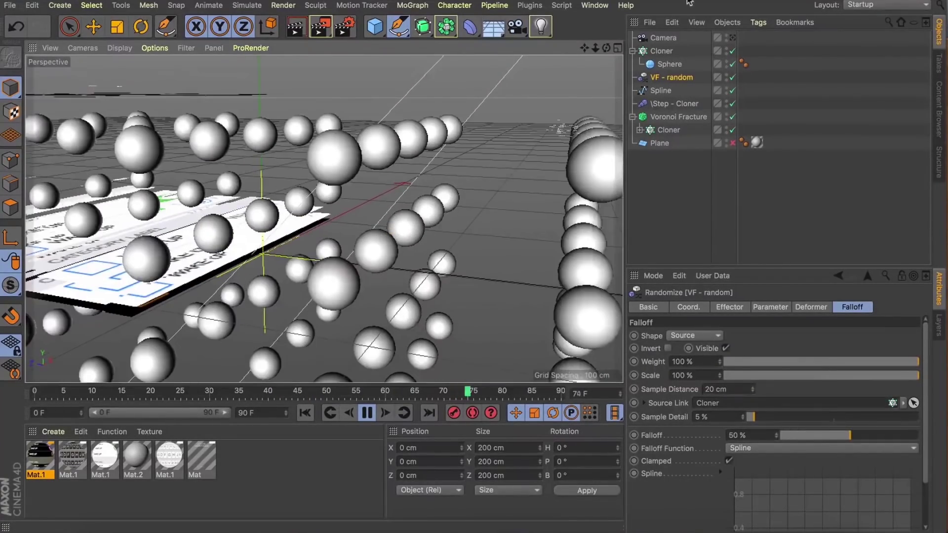
pyautogui.moveTo(605, 49); pyautogui.dragTo(548, 96)
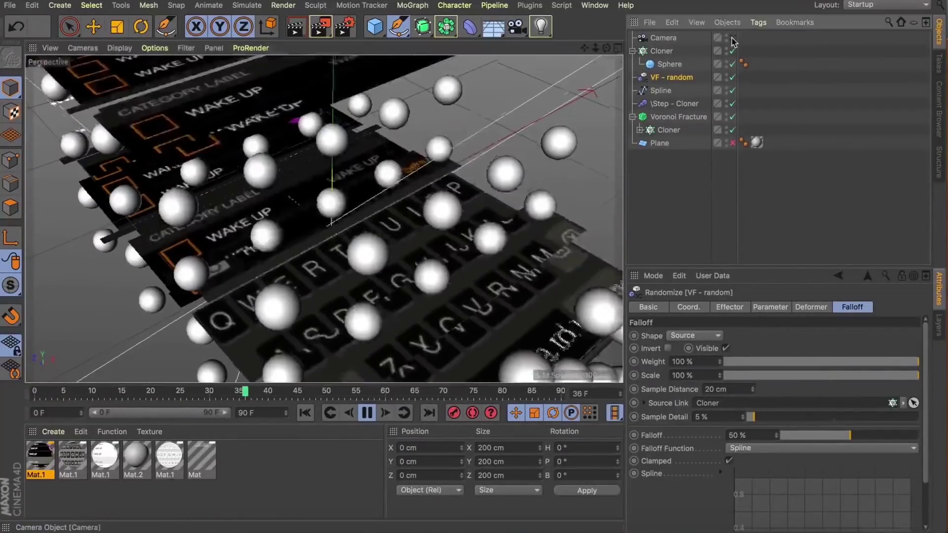
pyautogui.click(733, 38)
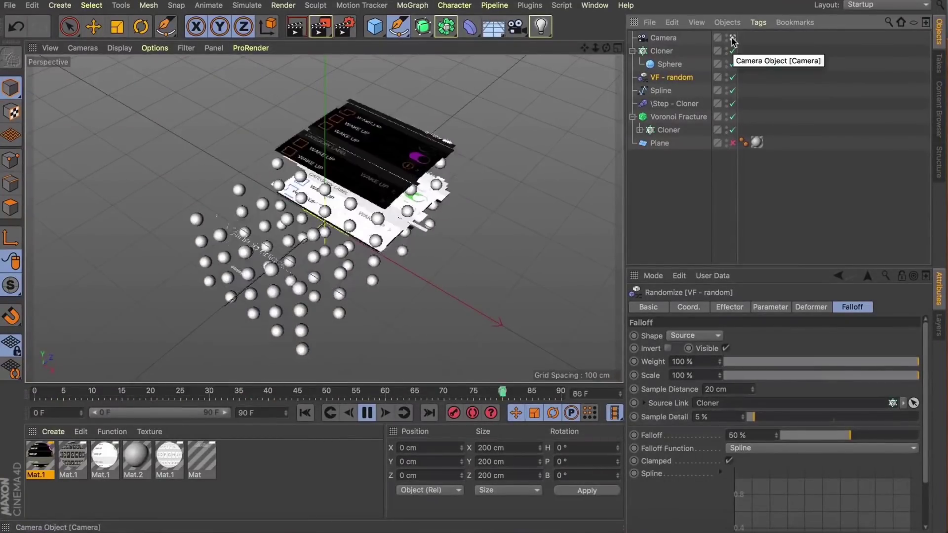
# - Stop the animation at its first frame and rename the sphere Cloner "Cloner - Random source"
pyautogui.click(366, 416)
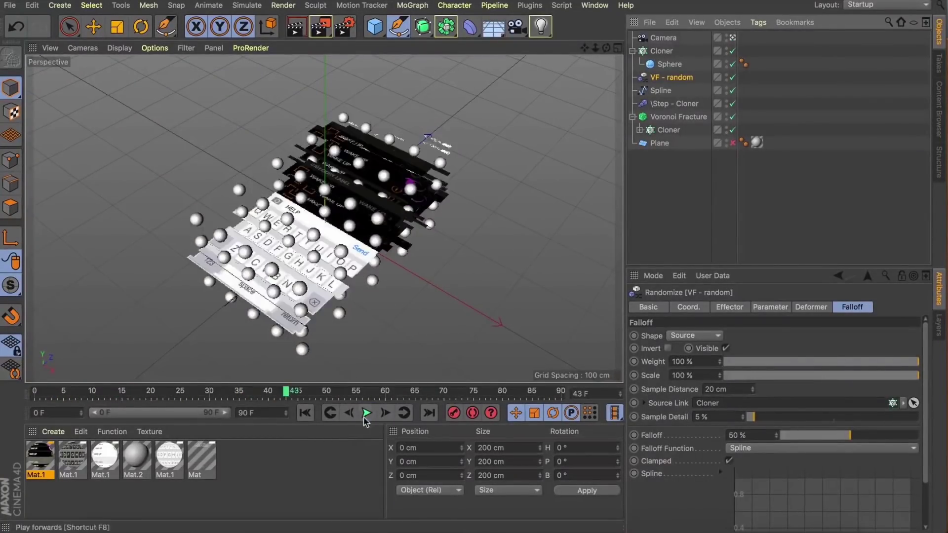
pyautogui.click(305, 413)
pyautogui.click(664, 50)
pyautogui.write('- Ra')
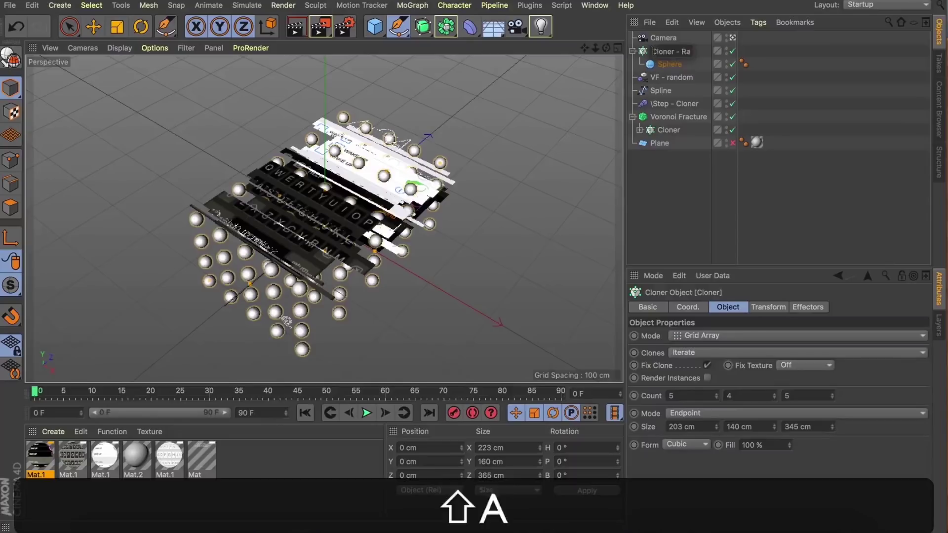
pyautogui.write('ndom source')
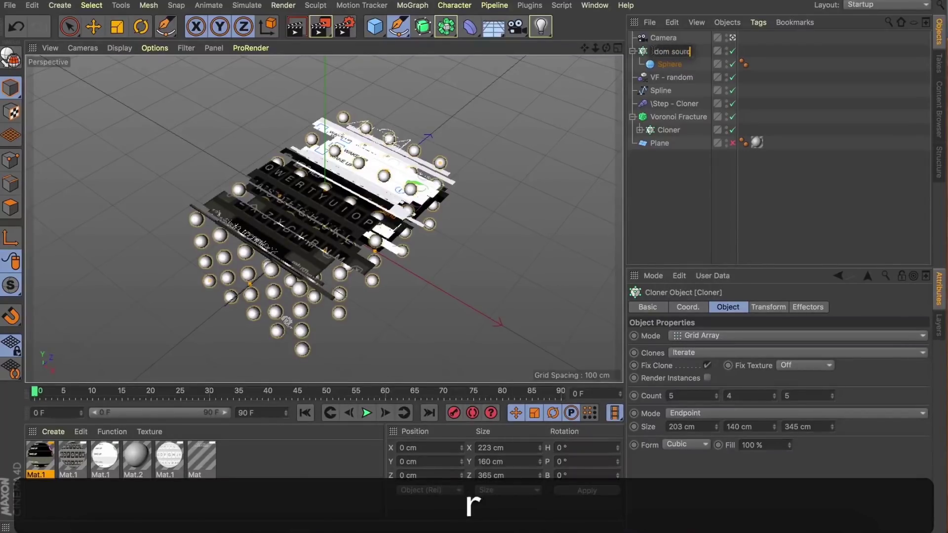
pyautogui.press('Return')
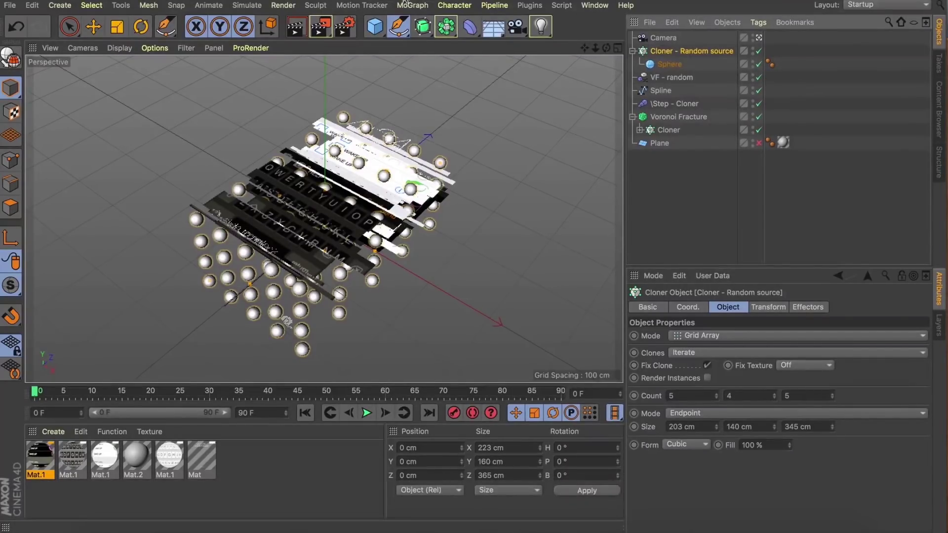
# - Add a Random effector to the sphere Cloner
pyautogui.click(406, 5)
pyautogui.moveTo(423, 27)
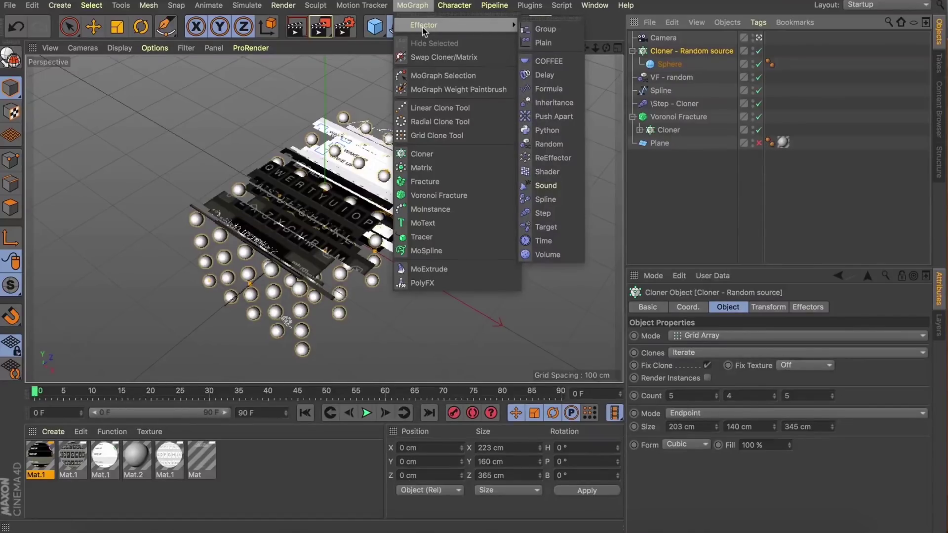
pyautogui.click(543, 143)
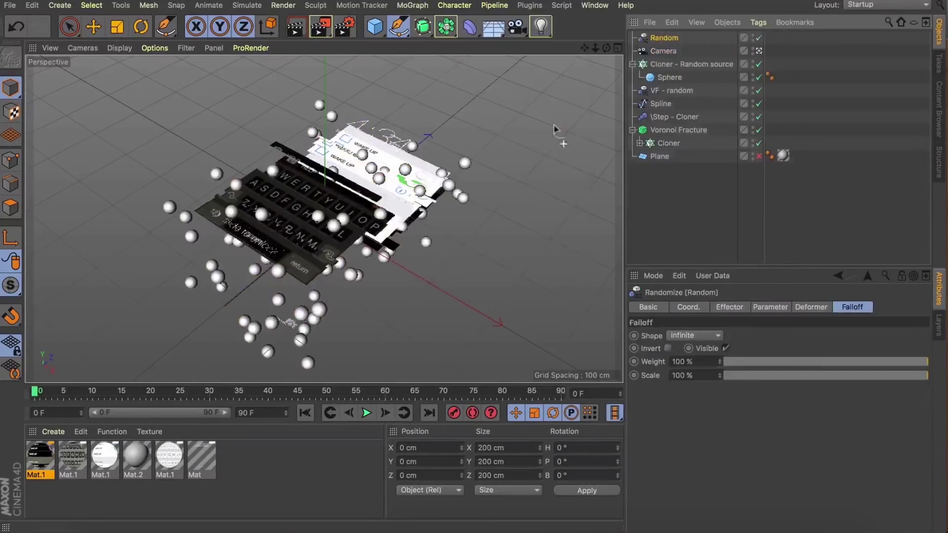
# - Rename the new Random effector "Cloner Source - random" and place it between the Camera and the sphere Cloner in the hierarchy
pyautogui.doubleClick(657, 38)
pyautogui.write('Clon')
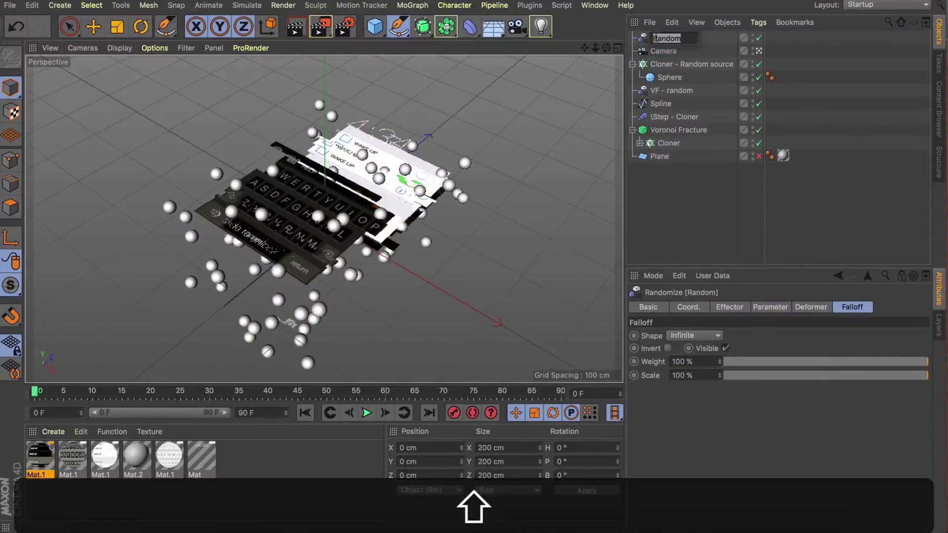
pyautogui.write('er')
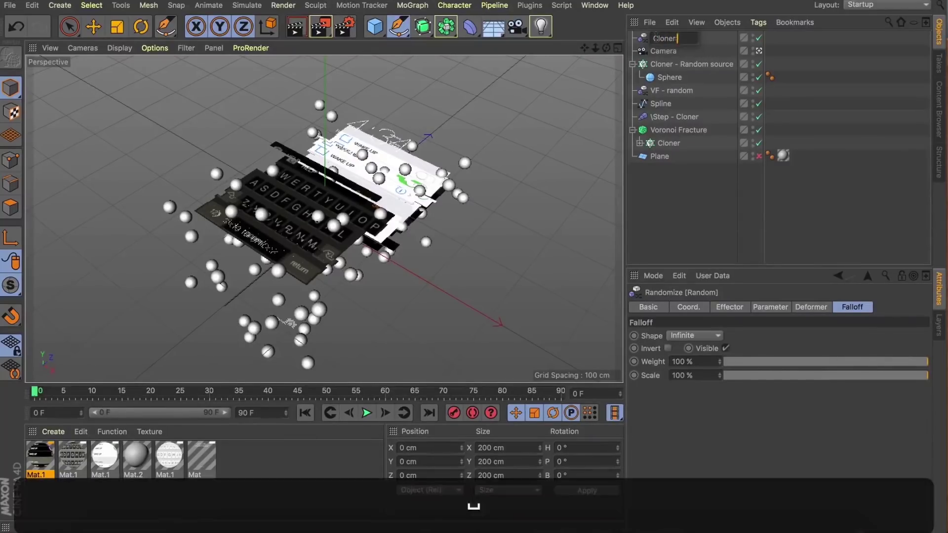
pyautogui.write(' Source -random')
pyautogui.press('Left')
pyautogui.press('Return')
pyautogui.moveTo(656, 41); pyautogui.dragTo(655, 56)
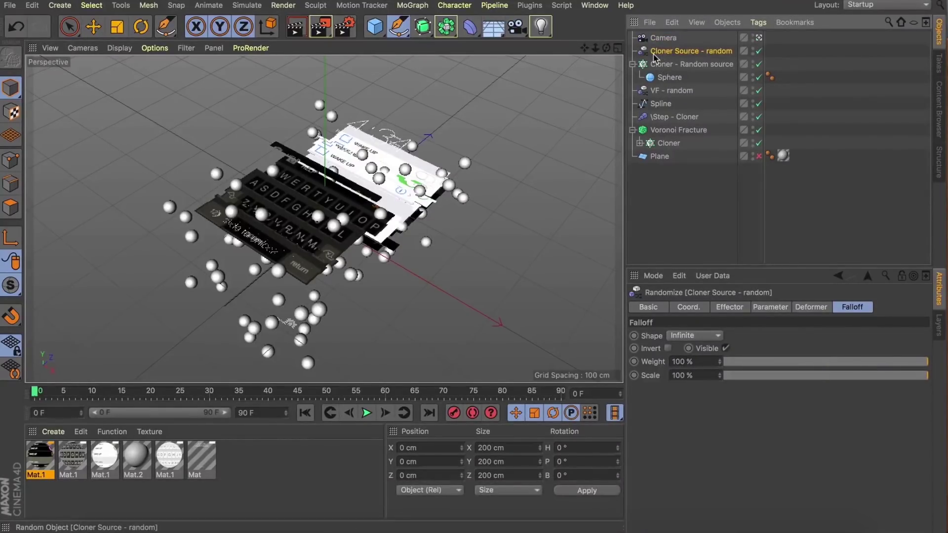
# - Set the Cloner Source - random effector's random mode to Noise and collapse the Voronoi Fracture hierarchy
pyautogui.click(714, 308)
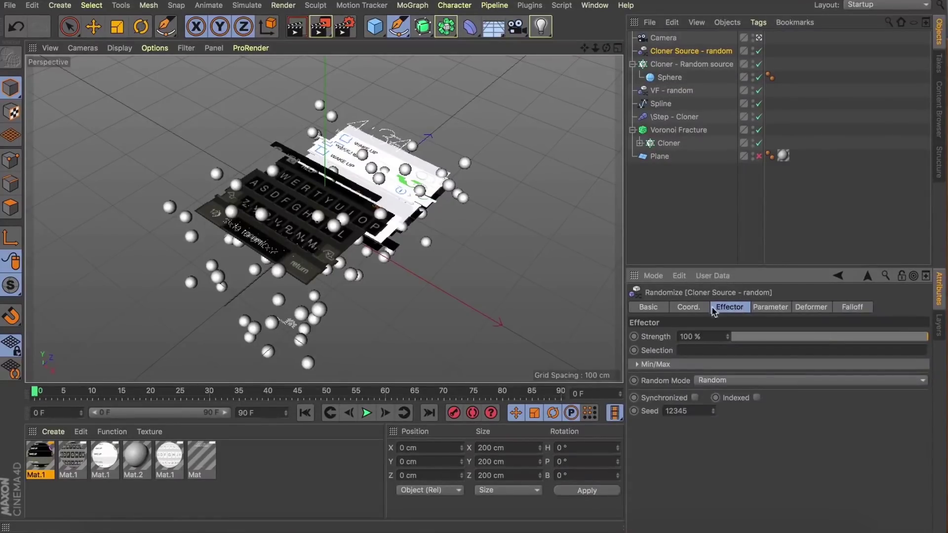
pyautogui.click(703, 382)
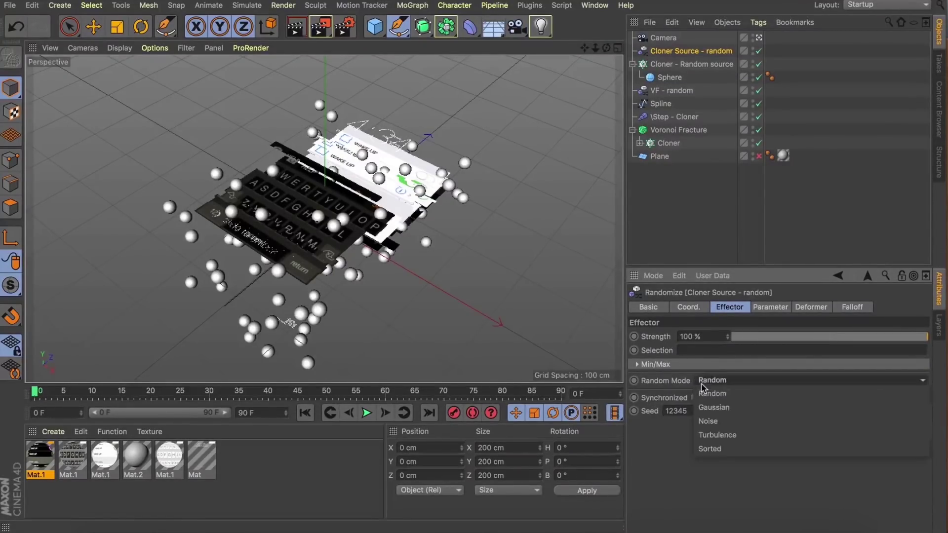
pyautogui.click(709, 420)
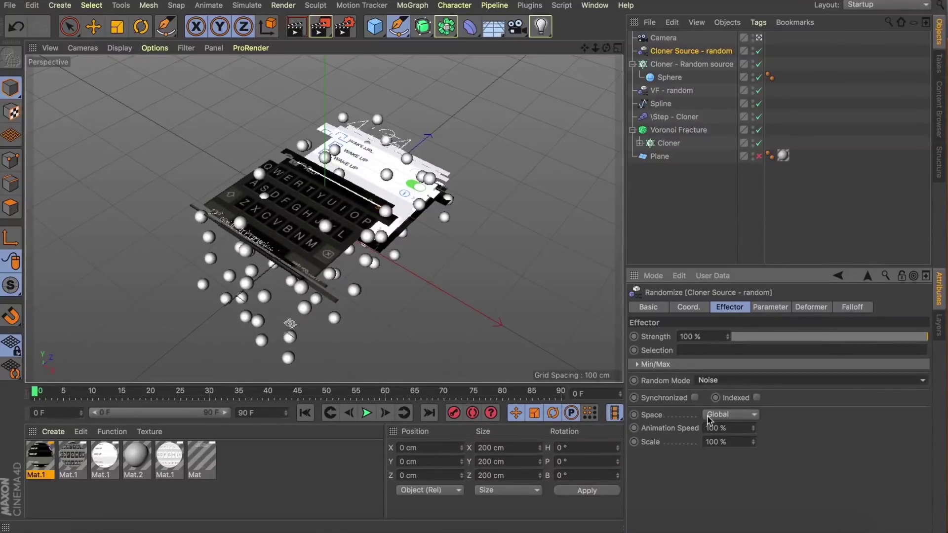
pyautogui.click(633, 131)
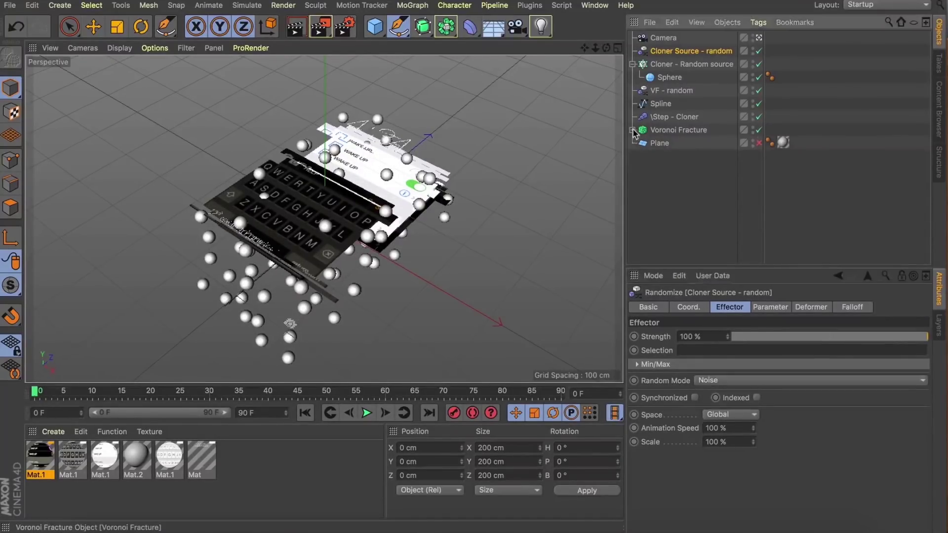
pyautogui.click(657, 172)
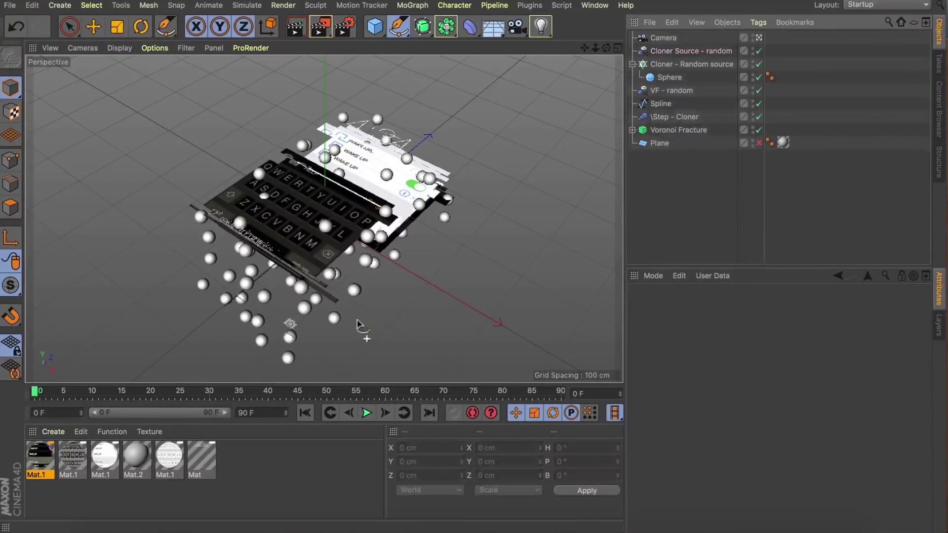
# - Play the animation and hide the sphere Cloner to watch only the phone screen slices
pyautogui.click(366, 413)
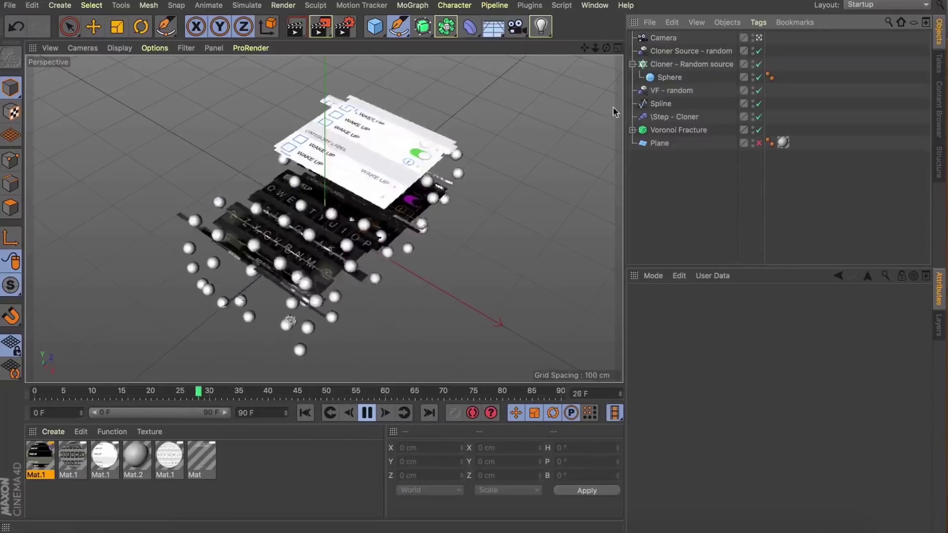
pyautogui.keyDown('alt'); pyautogui.click(753, 63); pyautogui.keyUp('alt')
pyautogui.keyDown('alt'); pyautogui.click(753, 63); pyautogui.keyUp('alt')
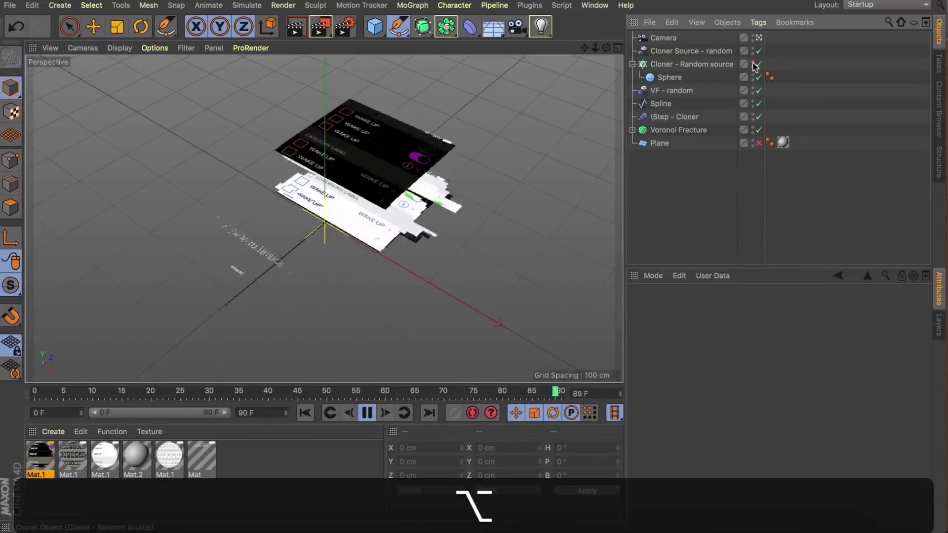
# - Rewind the animation and set the Cloner Source - random effector's position to 400 cm in X, Y and Z
pyautogui.click(681, 52)
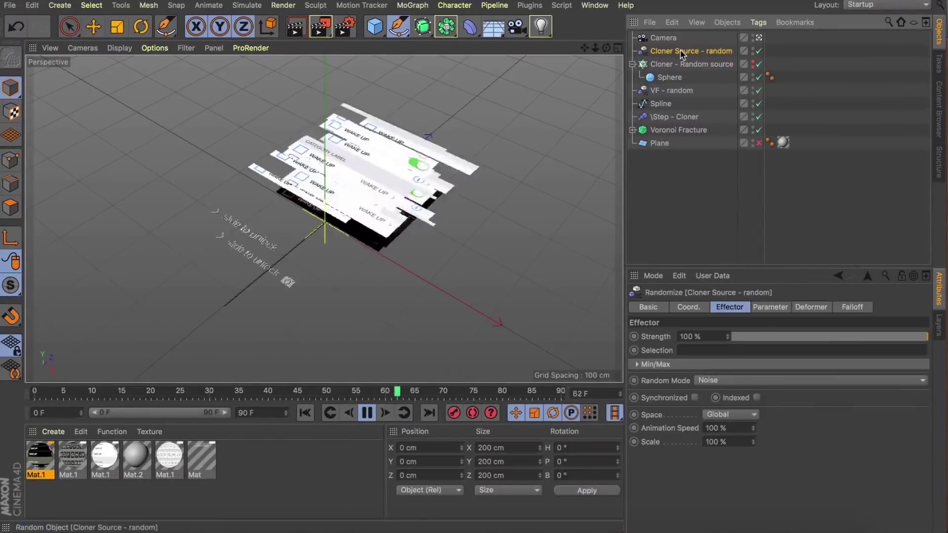
pyautogui.hotkey('shift', 'f')
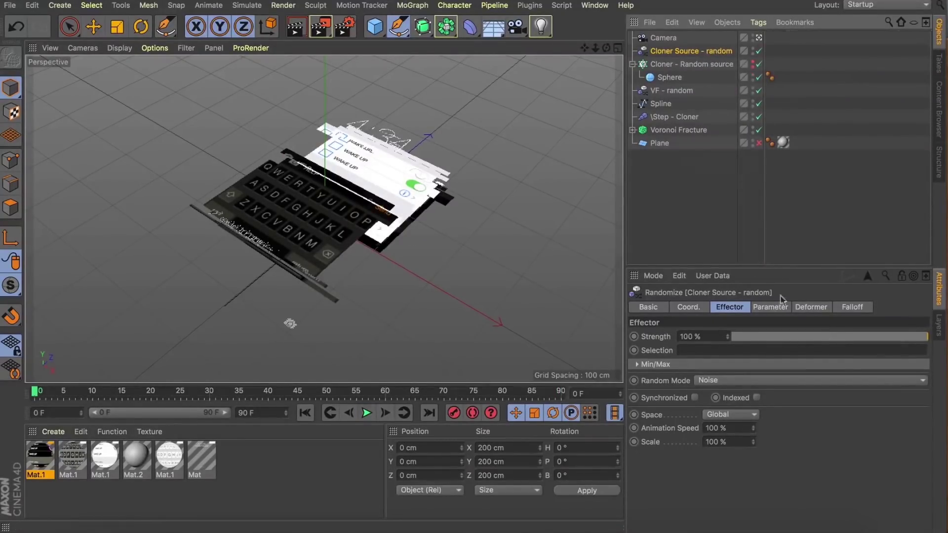
pyautogui.click(771, 307)
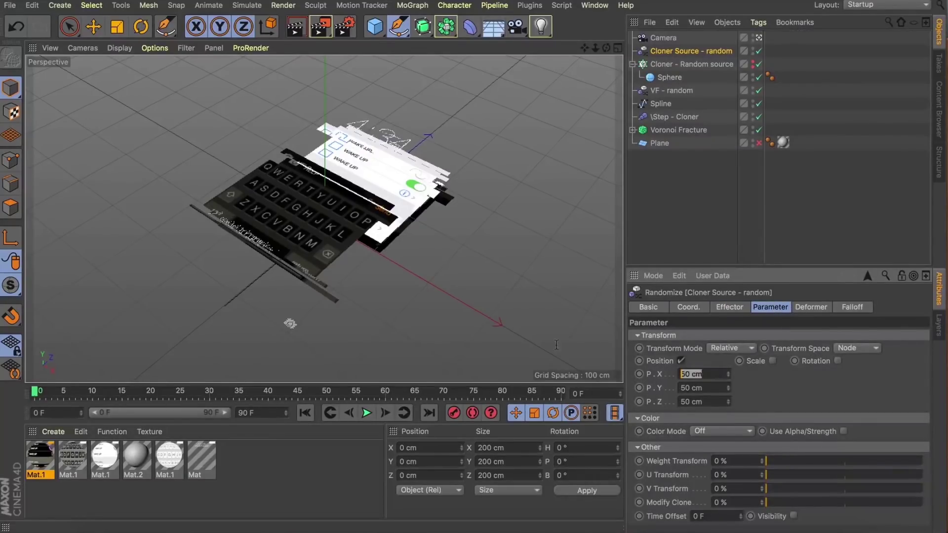
pyautogui.write('400')
pyautogui.press('Tab')
pyautogui.write('400')
pyautogui.press('Tab')
pyautogui.write('400')
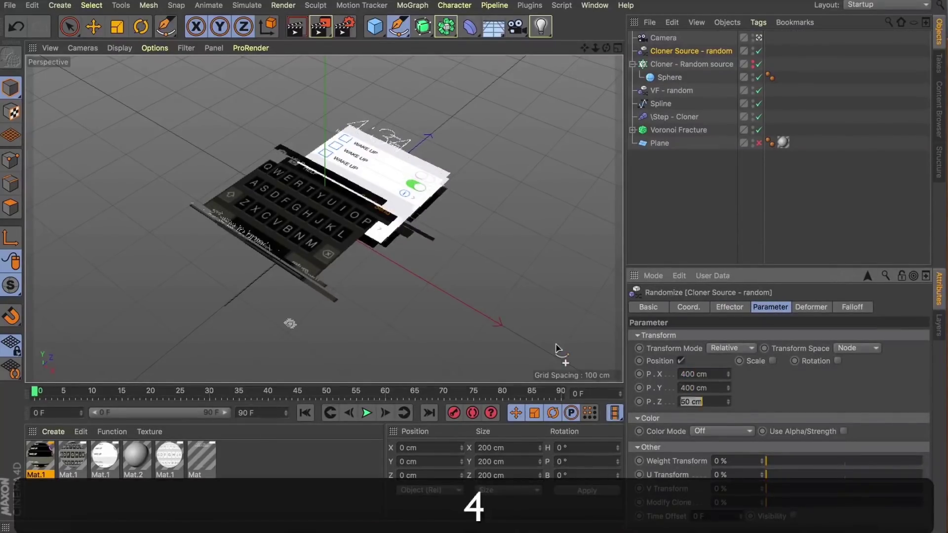
pyautogui.press('Tab')
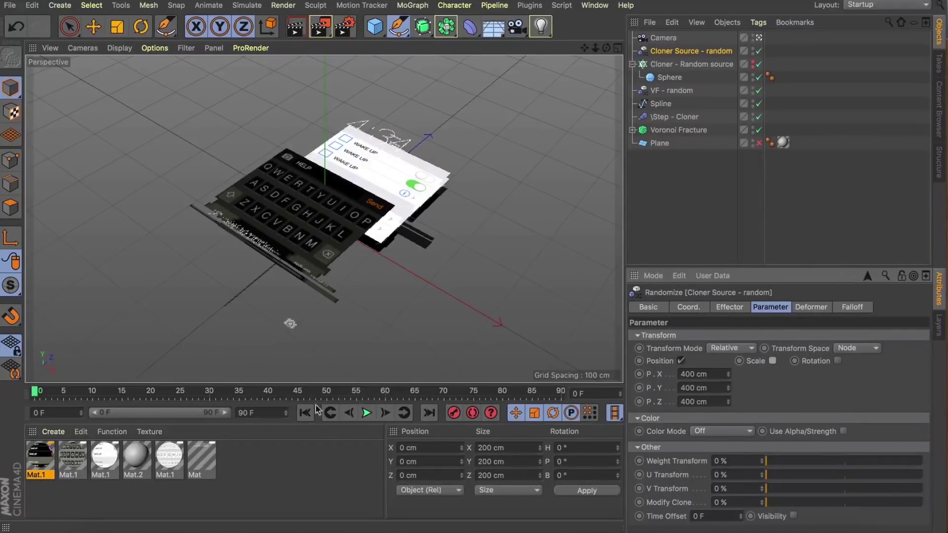
# - Play the animation and set the Cloner Source - random effector's noise scale to 15 %
pyautogui.click(366, 413)
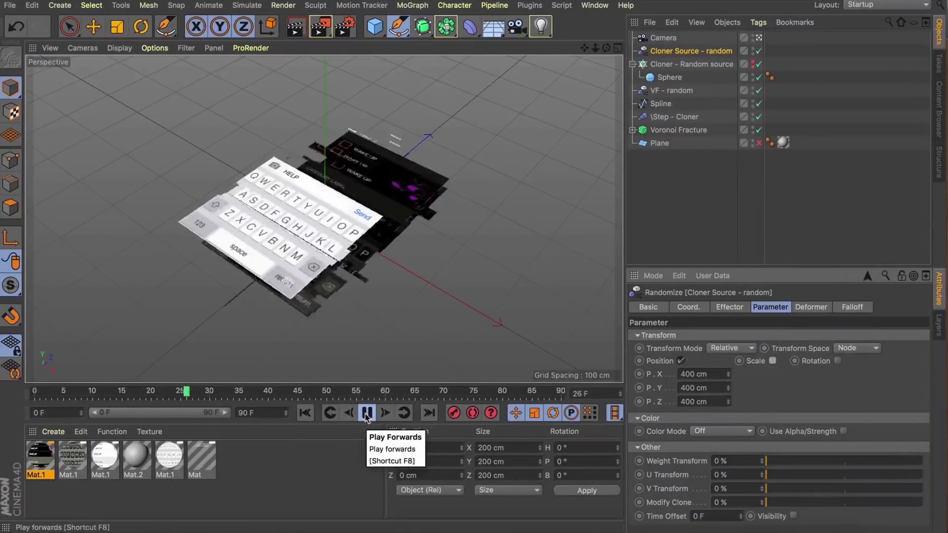
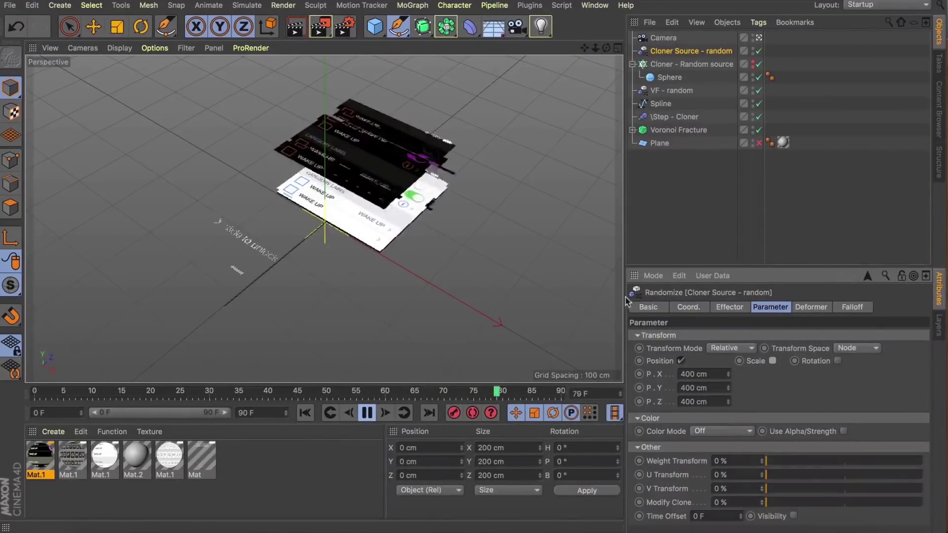
pyautogui.click(727, 307)
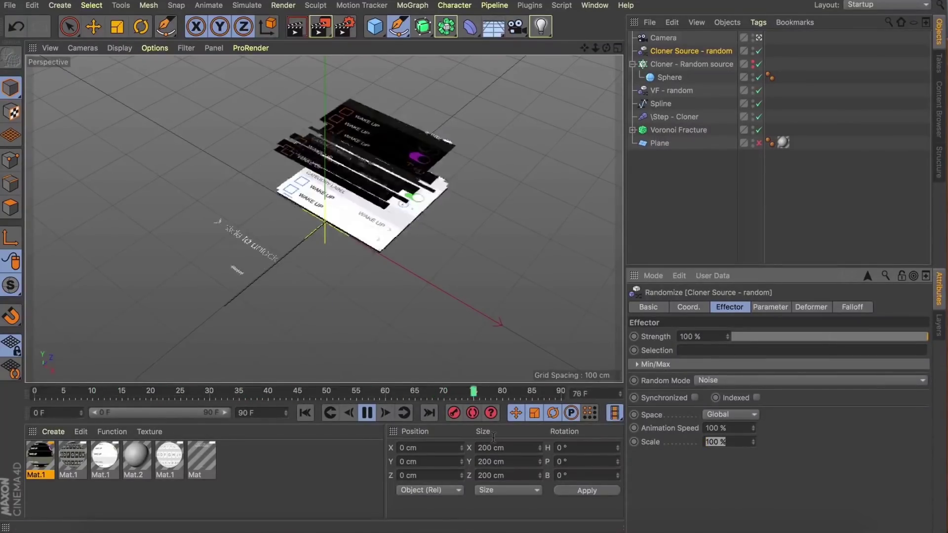
pyautogui.write('15')
pyautogui.press('Return')
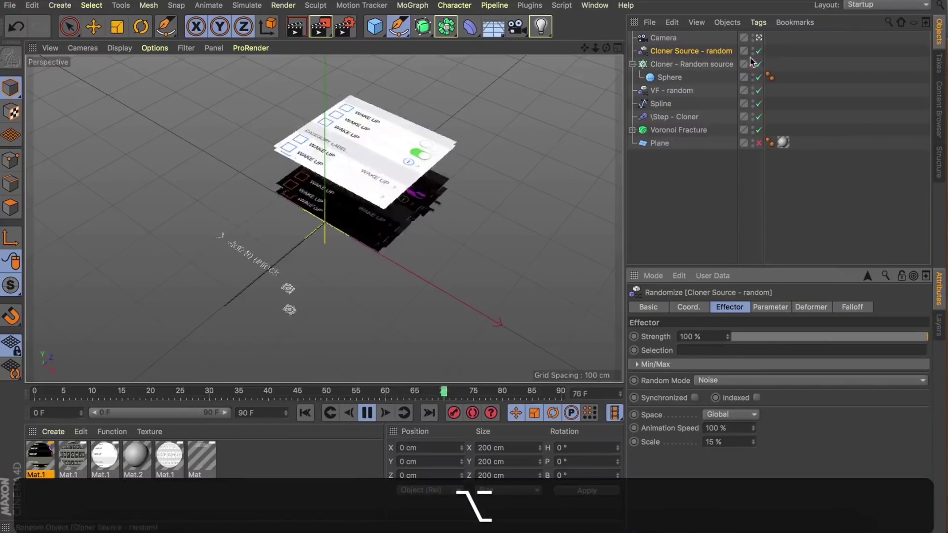
# - Show the sphere Cloner and try a sparser grid count of 2 × 1 × 2 while the animation plays
pyautogui.keyDown('alt'); pyautogui.click(753, 63); pyautogui.keyUp('alt')
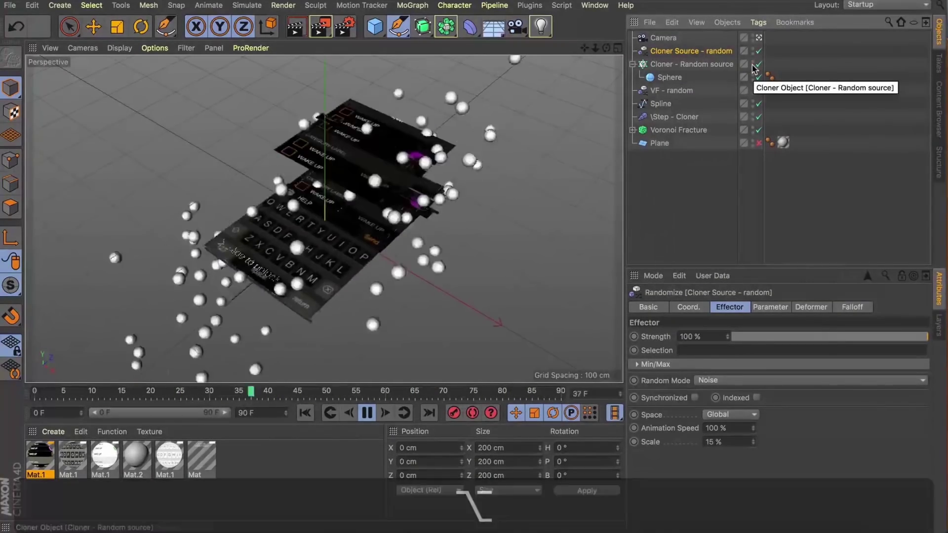
pyautogui.click(707, 64)
pyautogui.moveTo(679, 397); pyautogui.dragTo(530, 388)
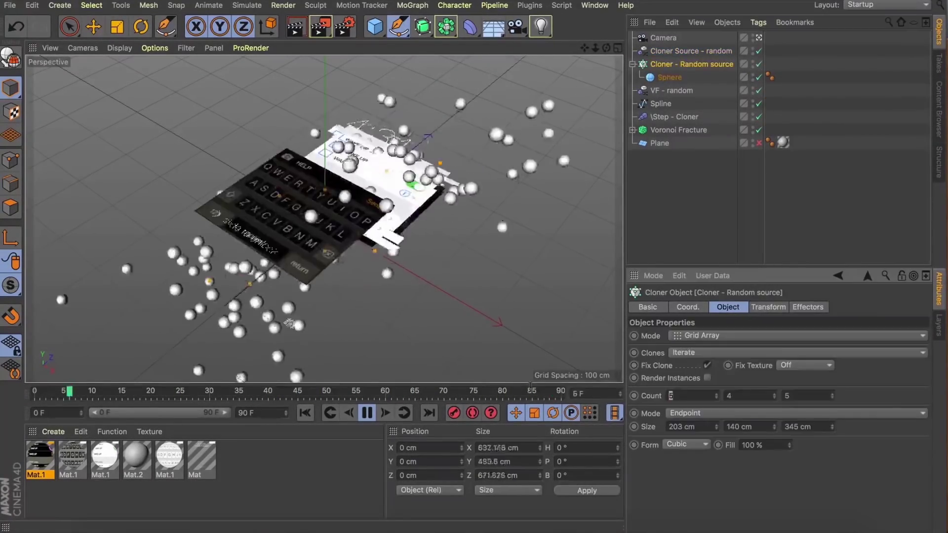
pyautogui.write('2')
pyautogui.press('Tab')
pyautogui.write('1')
pyautogui.press('Tab')
pyautogui.write('2')
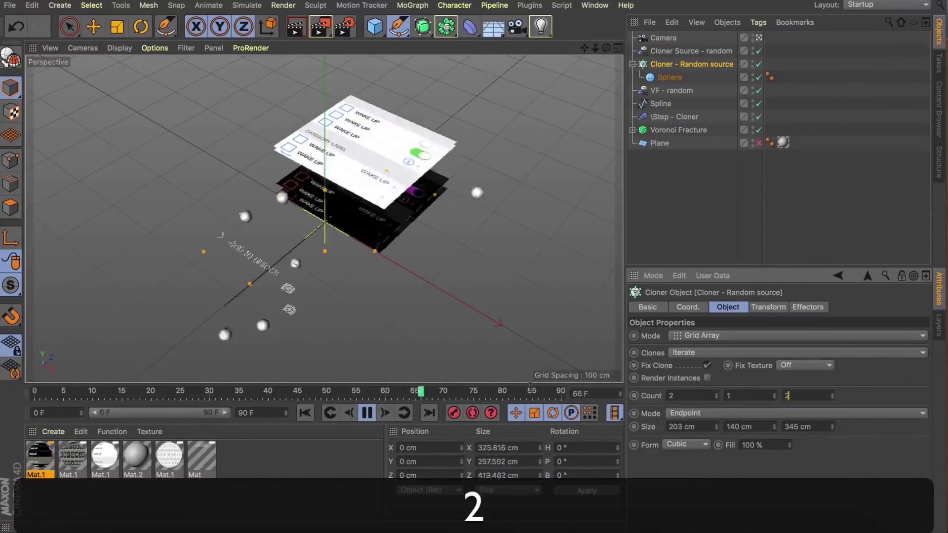
pyautogui.press('Tab')
pyautogui.click(675, 250)
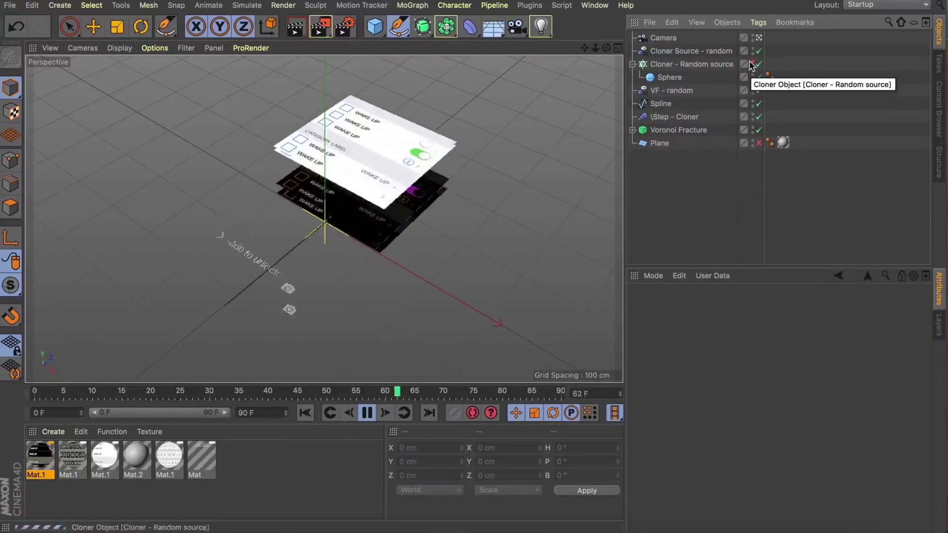
# - Set the sphere Cloner's grid count to 5 × 3 × 5
pyautogui.click(711, 64)
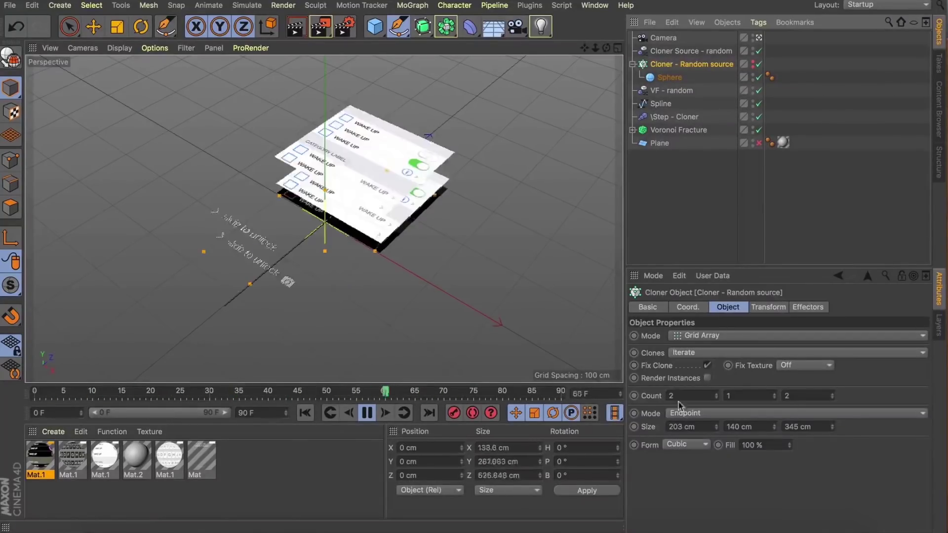
pyautogui.write('5')
pyautogui.press('Tab')
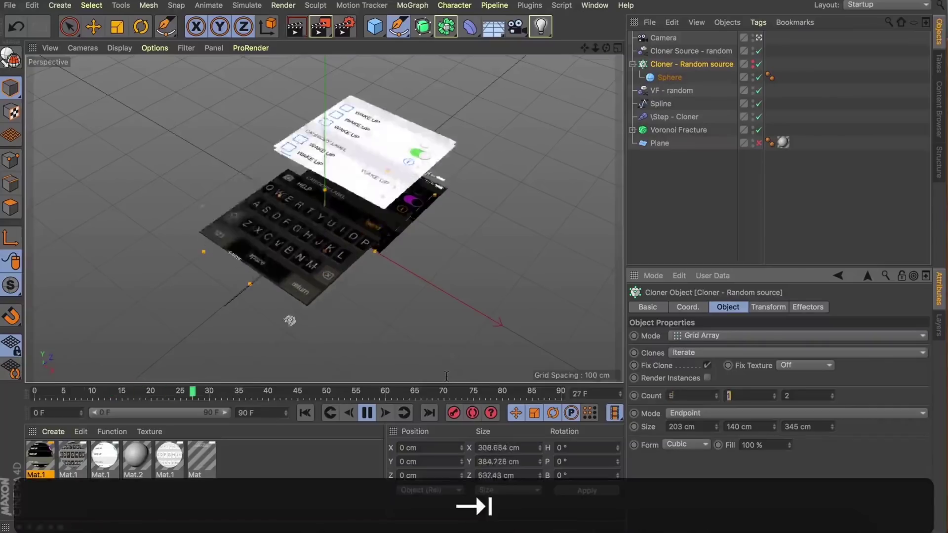
pyautogui.write('3')
pyautogui.press('Tab')
pyautogui.write('5')
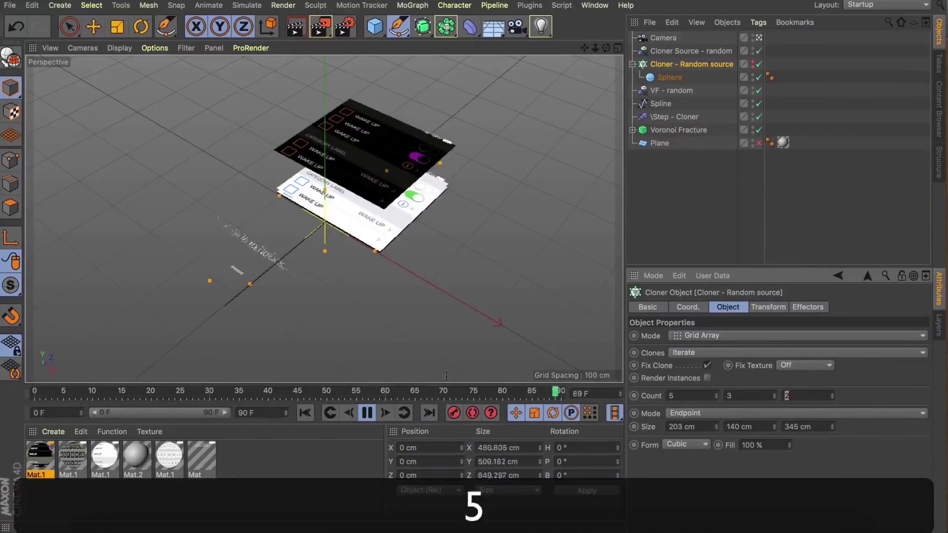
pyautogui.press('Tab')
pyautogui.click(687, 199)
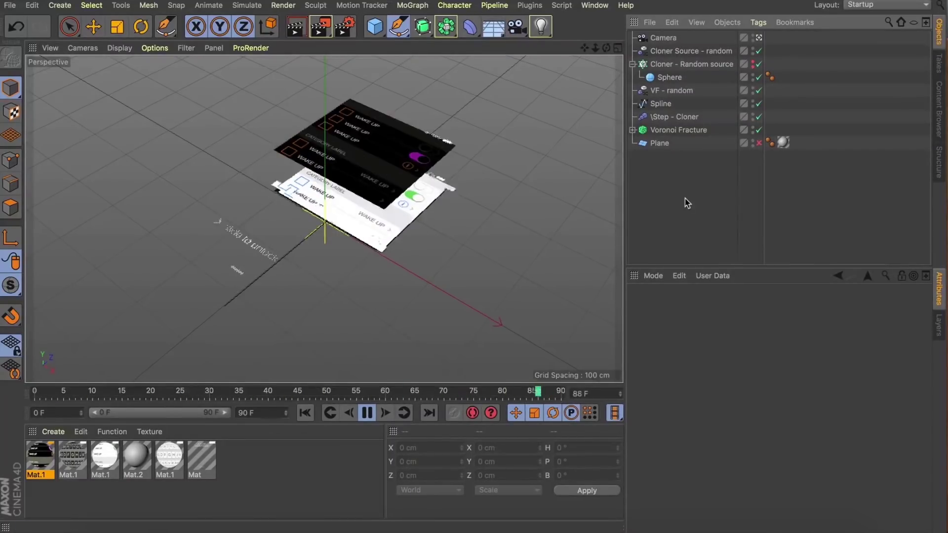
# - Stop the playback and return to the first frame with the sphere Cloner selected
pyautogui.click(661, 66)
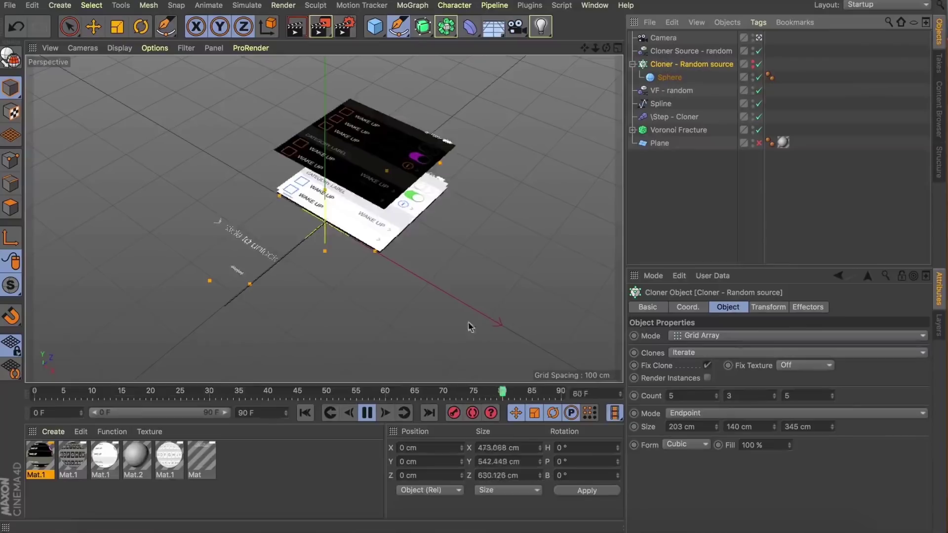
pyautogui.click(367, 413)
pyautogui.click(305, 413)
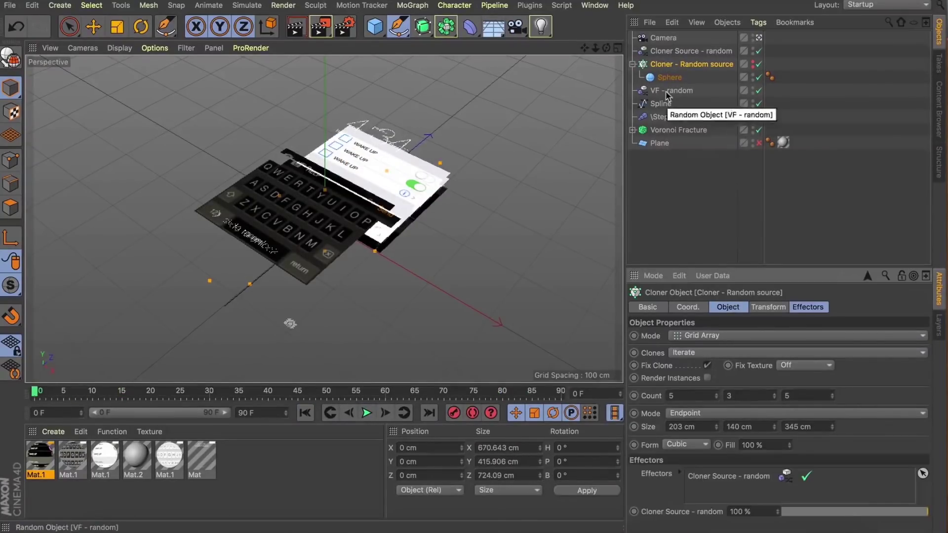
# - Set the VF - random effector's X and Z scale to -1 and preview the playing animation from another angle
pyautogui.click(665, 92)
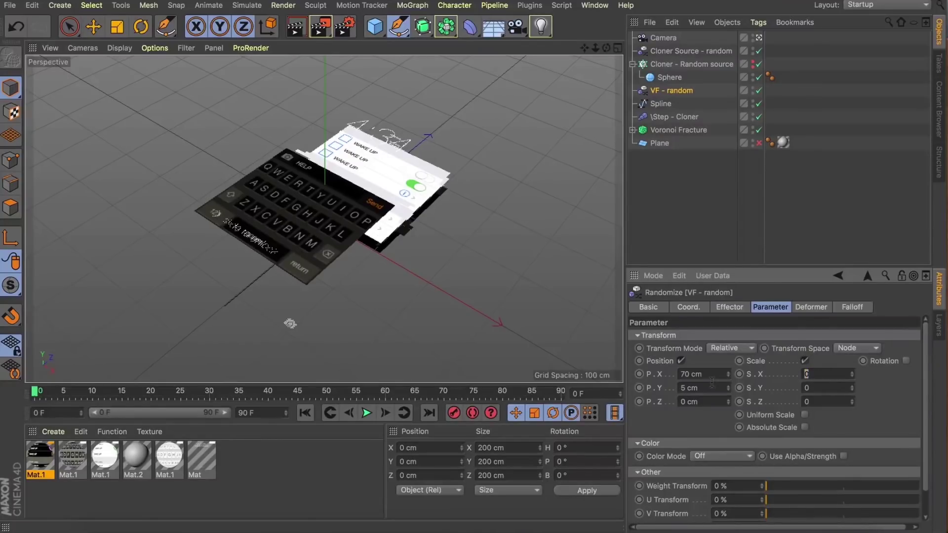
pyautogui.write('-1')
pyautogui.press('Tab')
pyautogui.write('-1')
pyautogui.press('Tab')
pyautogui.click(367, 412)
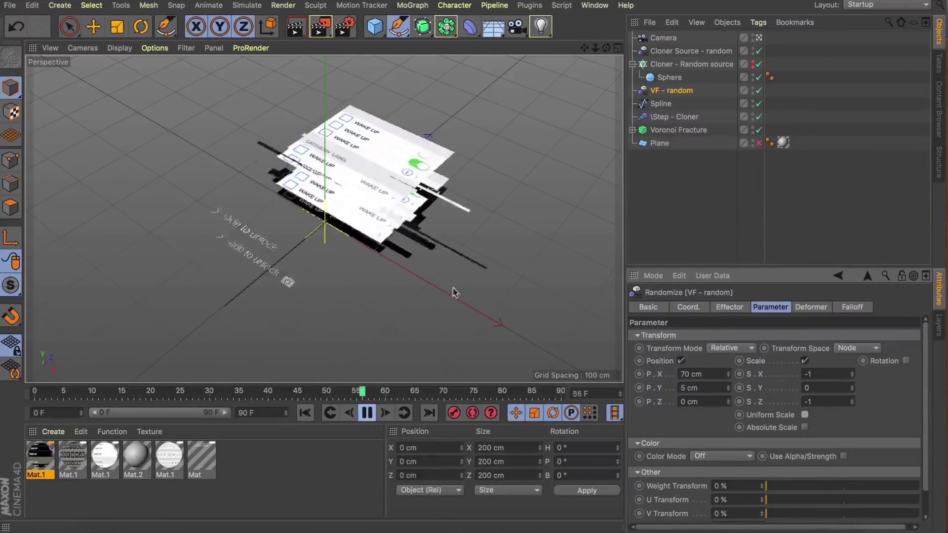
pyautogui.moveTo(606, 48); pyautogui.dragTo(661, 49)
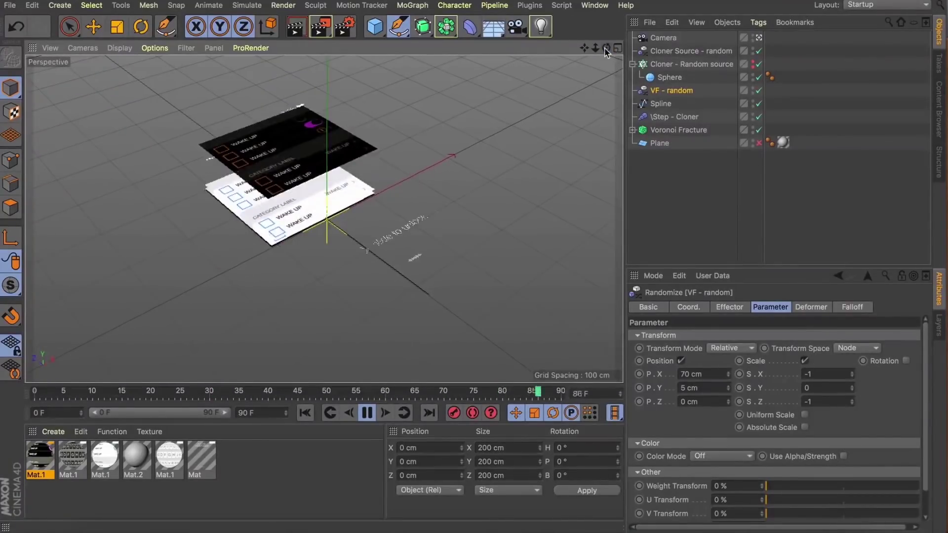
# - Set the count of the Cloner inside the Voronoi Fracture to 20, check it from several angles and stop the playback
pyautogui.click(652, 133)
pyautogui.click(632, 130)
pyautogui.click(662, 142)
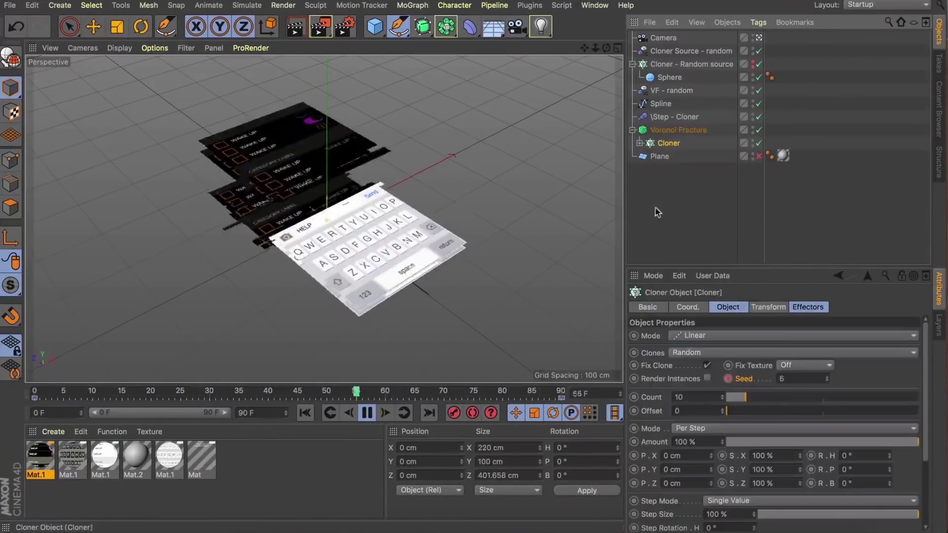
pyautogui.doubleClick(679, 397)
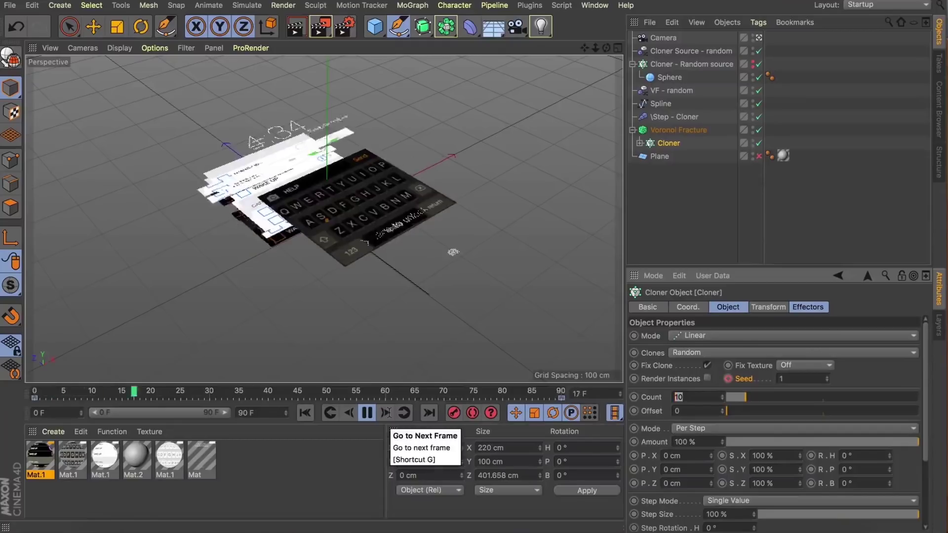
pyautogui.write('20')
pyautogui.press('Return')
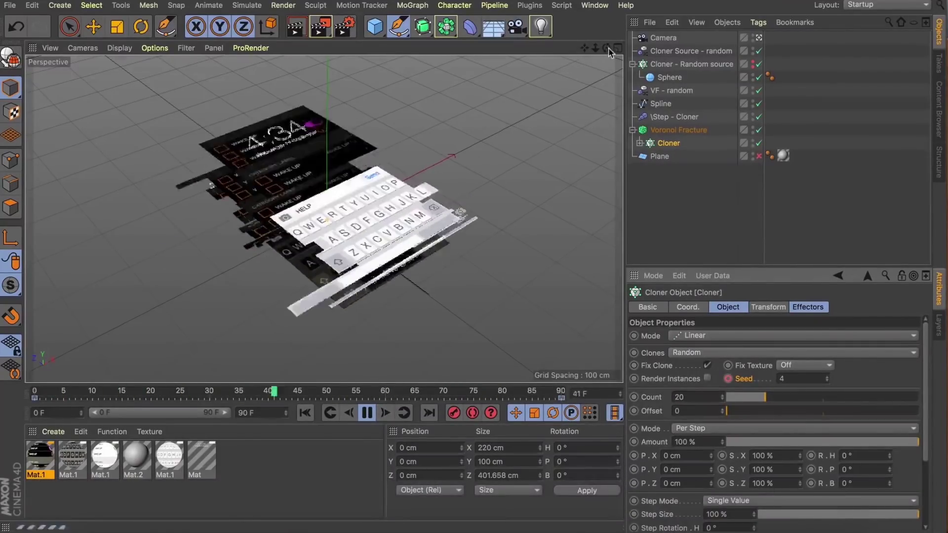
pyautogui.moveTo(608, 48); pyautogui.dragTo(549, 23)
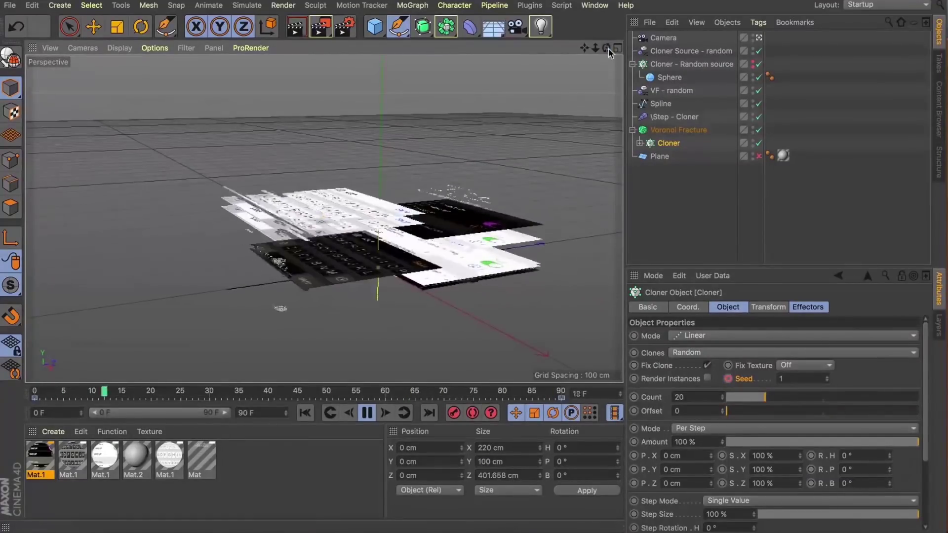
pyautogui.moveTo(608, 48); pyautogui.dragTo(625, 88)
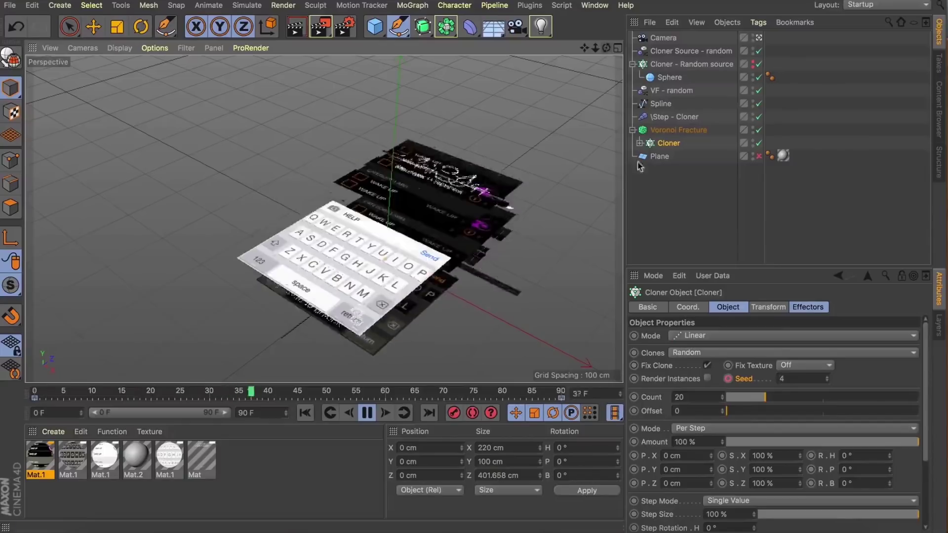
pyautogui.click(639, 143)
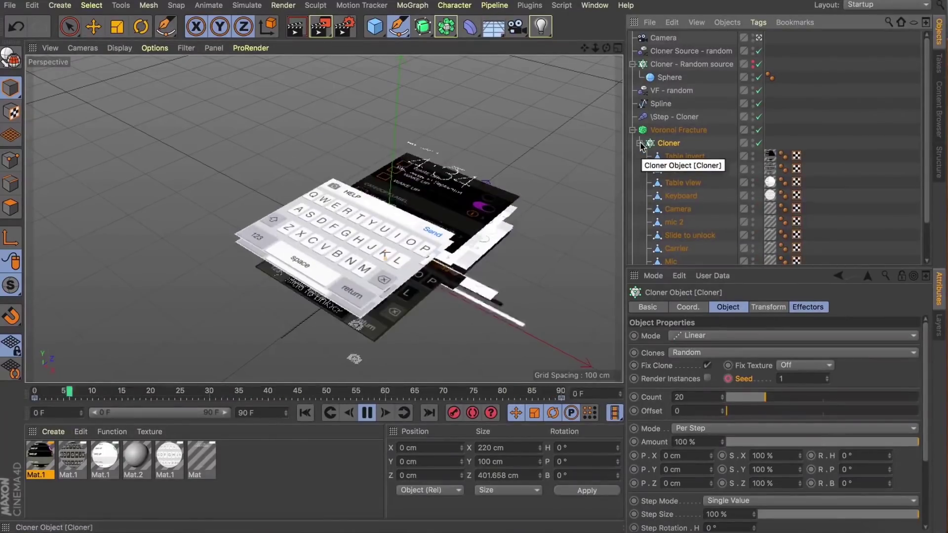
pyautogui.click(368, 413)
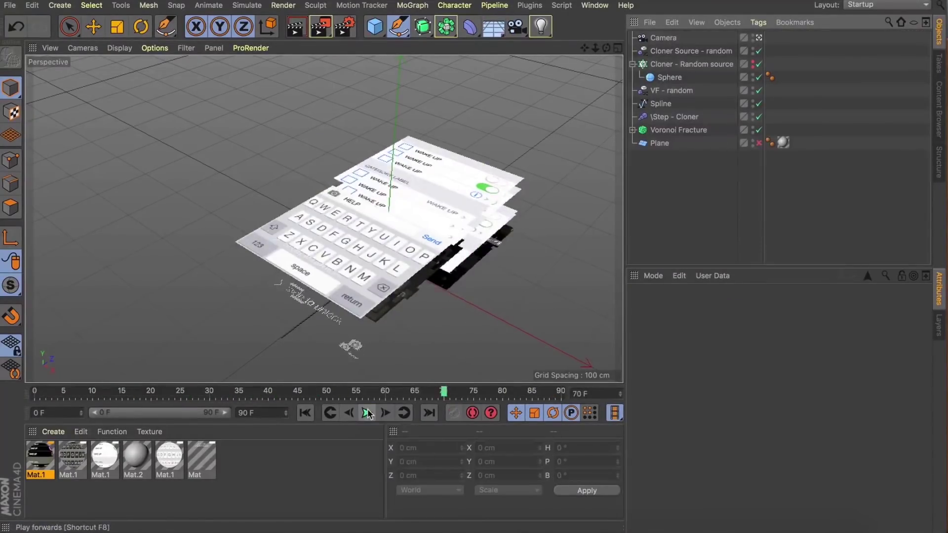
# - Enable transparency on the black table view material, Mat.1, with a brightness of 70 %
pyautogui.moveTo(595, 47); pyautogui.dragTo(588, 50)
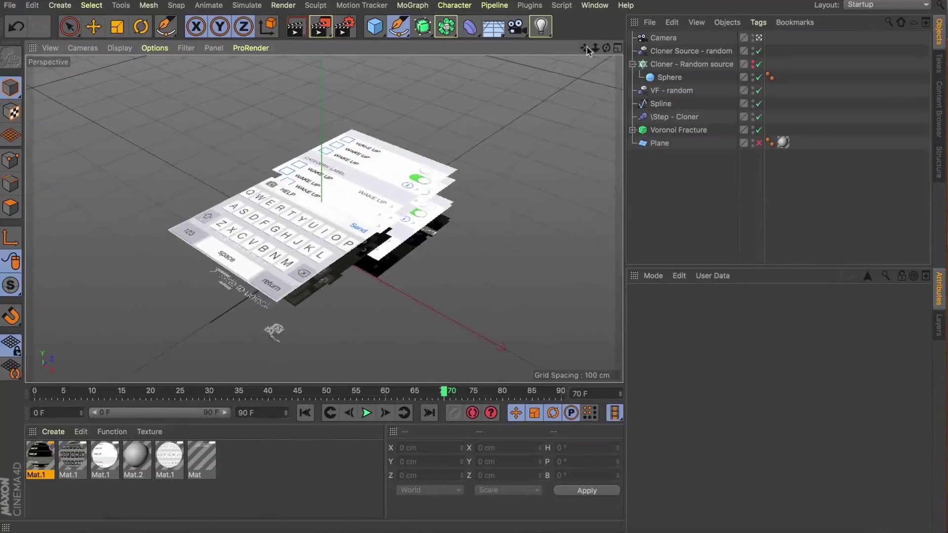
pyautogui.doubleClick(42, 456)
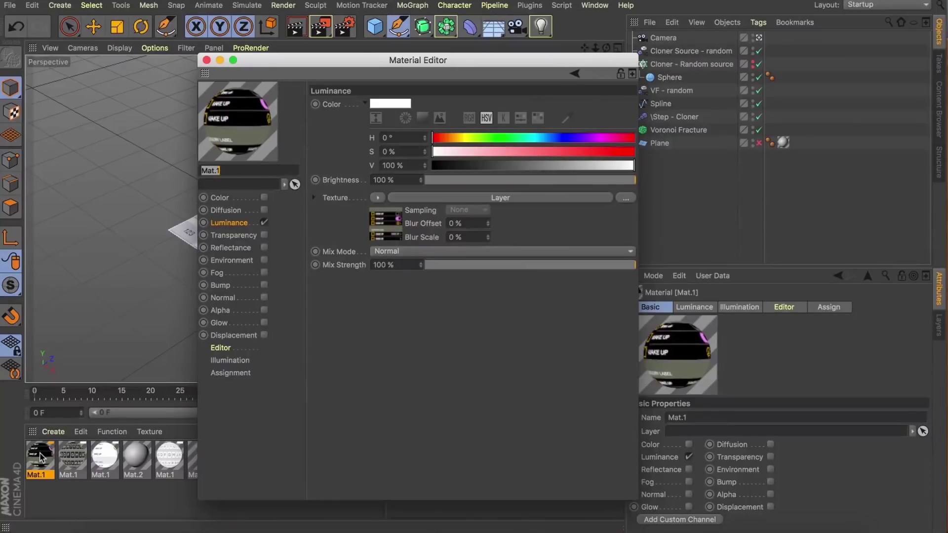
pyautogui.click(233, 235)
pyautogui.click(264, 235)
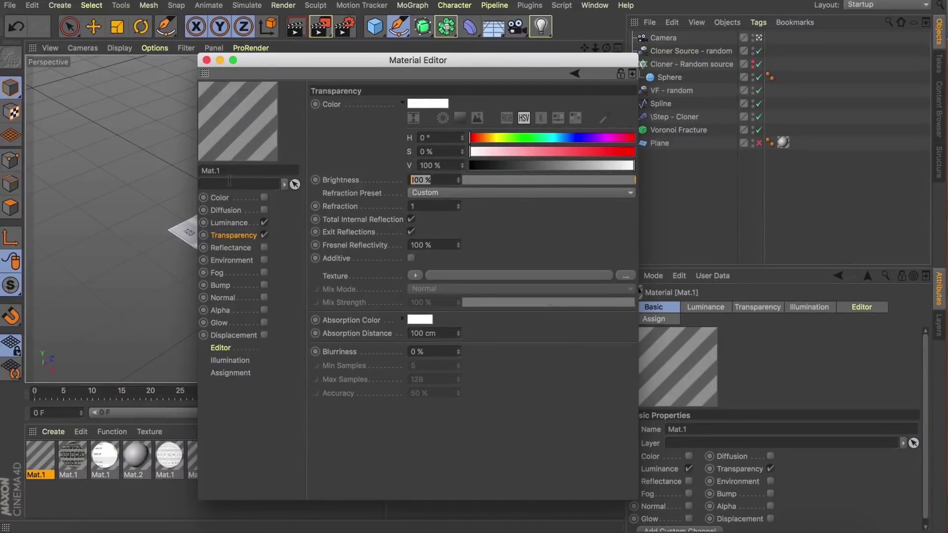
pyautogui.write('70')
pyautogui.press('Return')
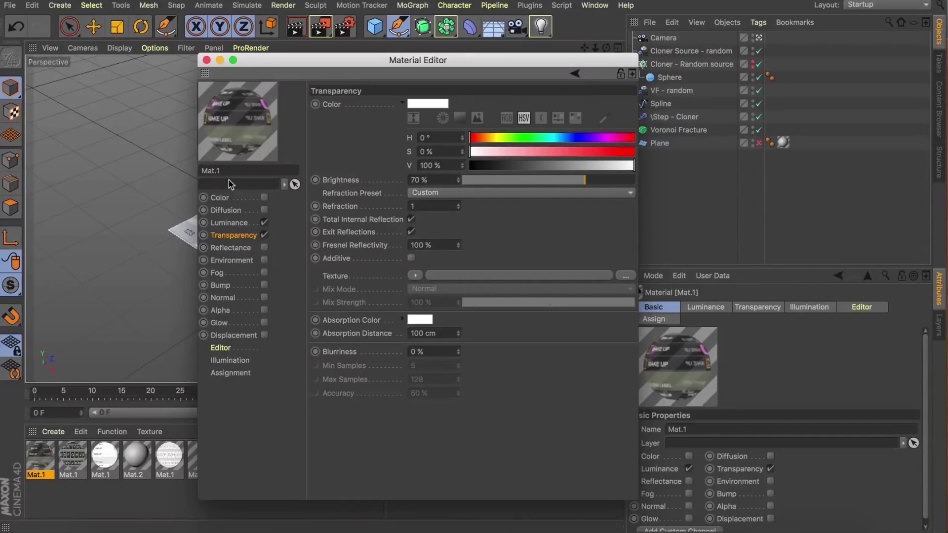
pyautogui.click(539, 194)
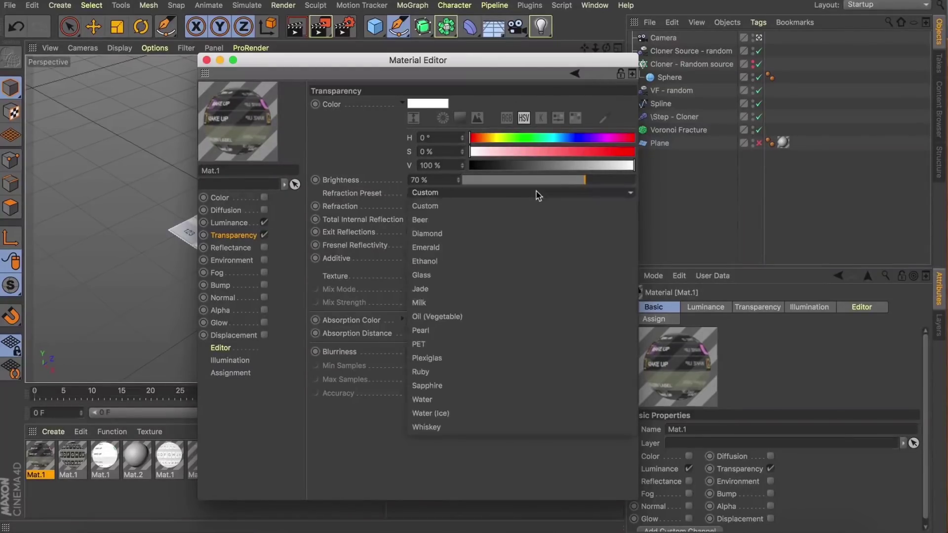
pyautogui.click(537, 192)
pyautogui.click(387, 219)
pyautogui.click(206, 60)
# - Enable transparency on the dark keyboard material with a brightness of 70 %
pyautogui.doubleClick(72, 455)
pyautogui.click(264, 235)
pyautogui.moveTo(429, 181); pyautogui.dragTo(130, 203)
pyautogui.write('70')
pyautogui.press('Return')
pyautogui.click(206, 61)
# - Give the remaining screen element materials, including Mat, the same transparency channel at 70 % brightness
pyautogui.doubleClick(105, 455)
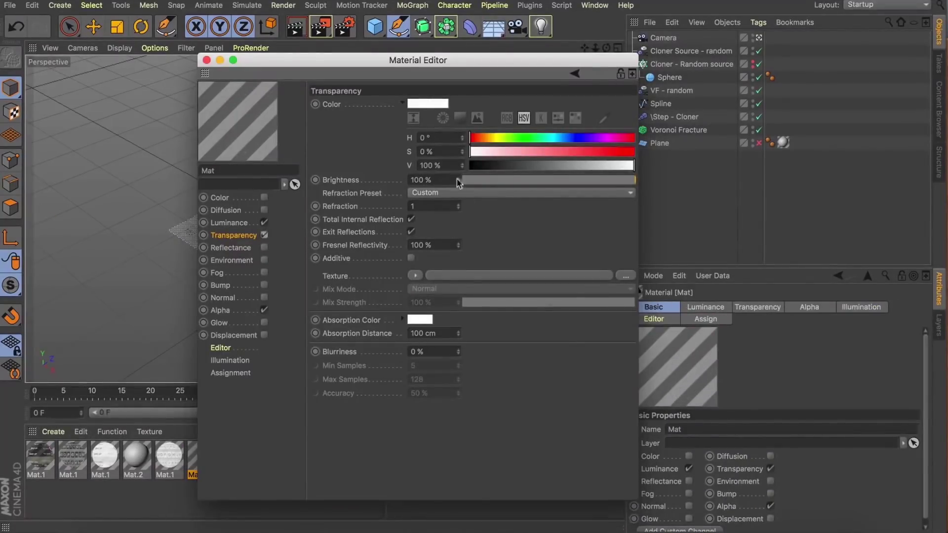
pyautogui.press('Return')
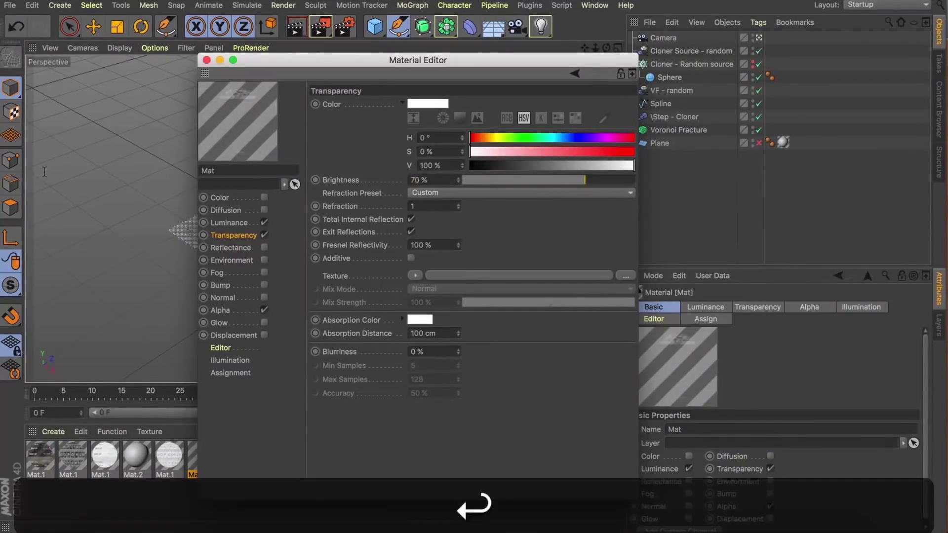
pyautogui.click(206, 60)
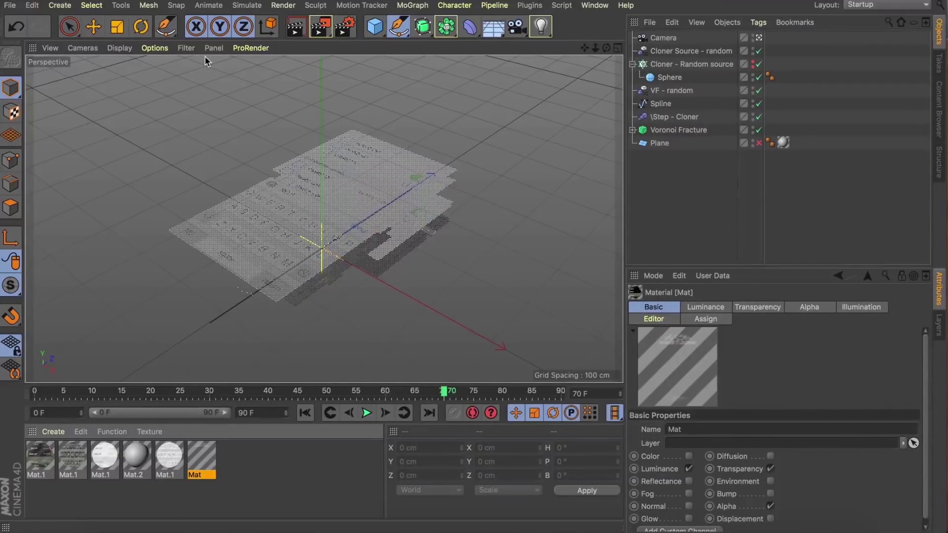
# - Play the animation to examine the transparent glitching screens and return to the first frame
pyautogui.click(366, 412)
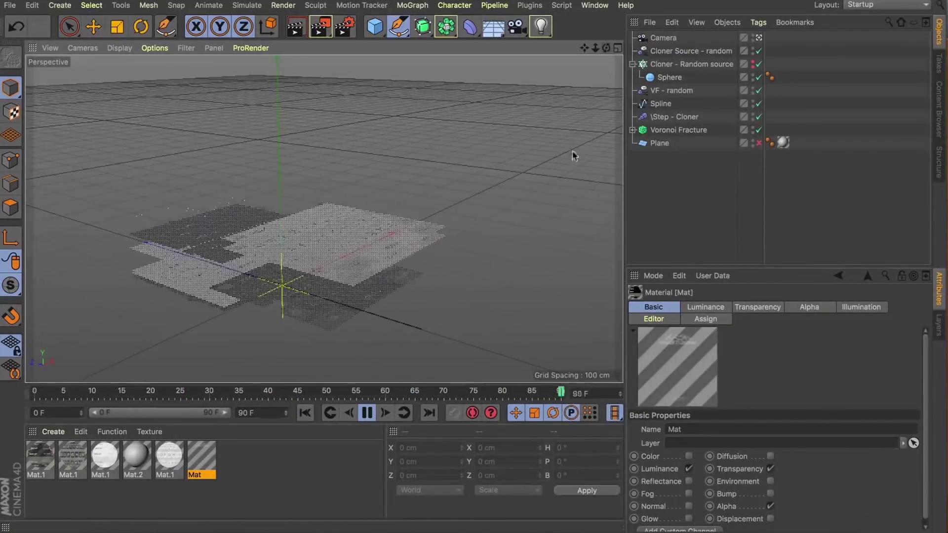
pyautogui.click(368, 414)
pyautogui.click(305, 414)
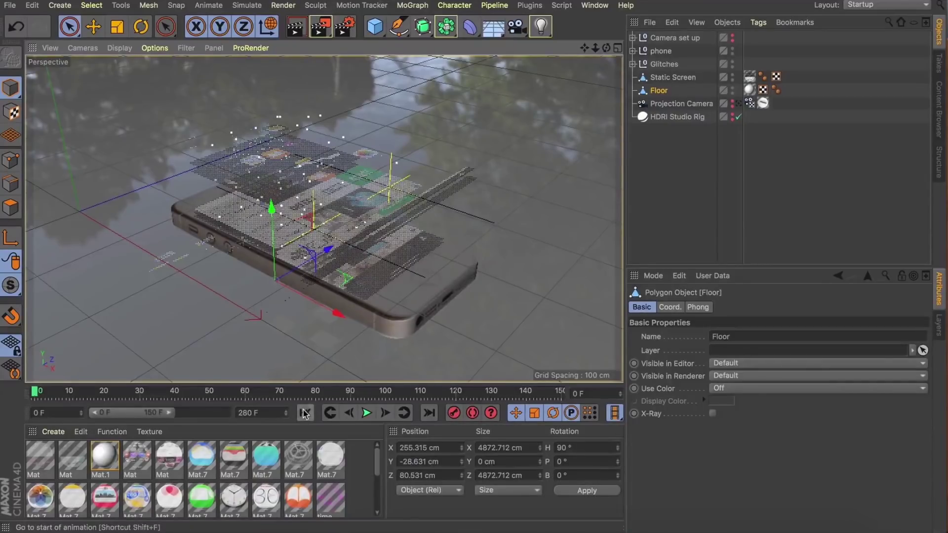
# - Preview the glitch animation in the finished phone scene and look at the Projection Camera's settings
pyautogui.click(366, 414)
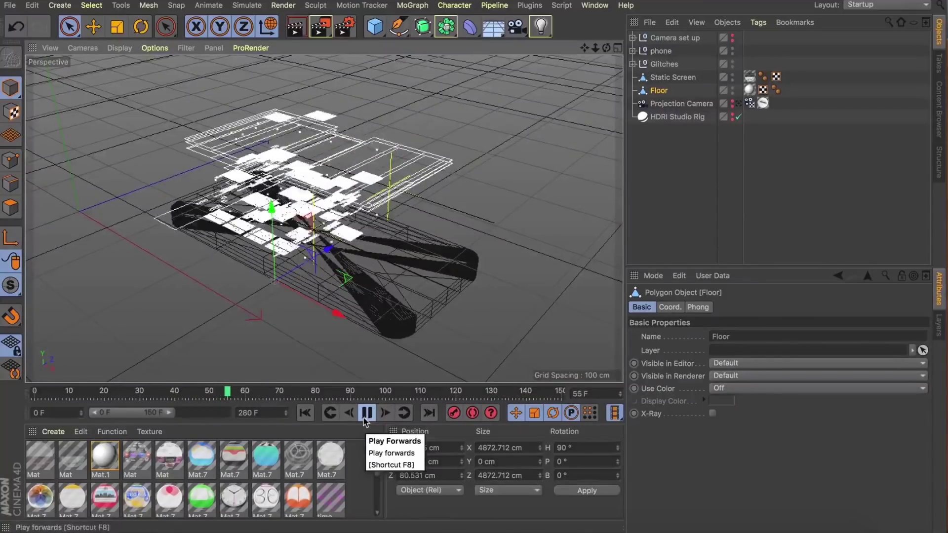
pyautogui.click(366, 418)
pyautogui.click(299, 412)
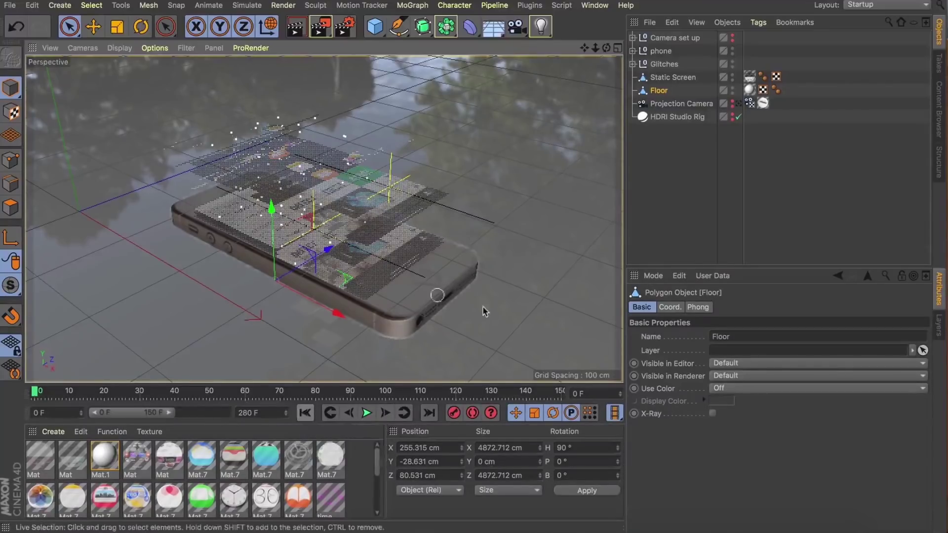
pyautogui.click(665, 191)
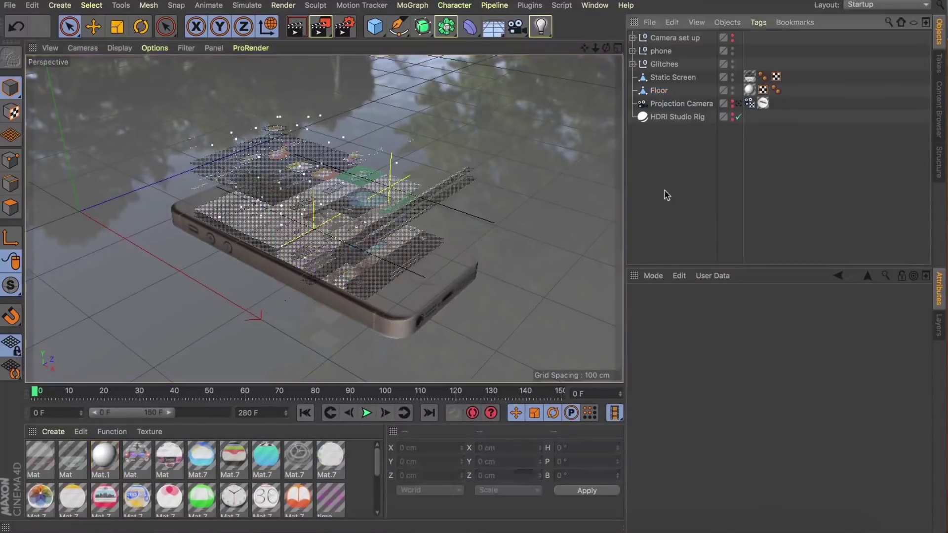
pyautogui.click(365, 414)
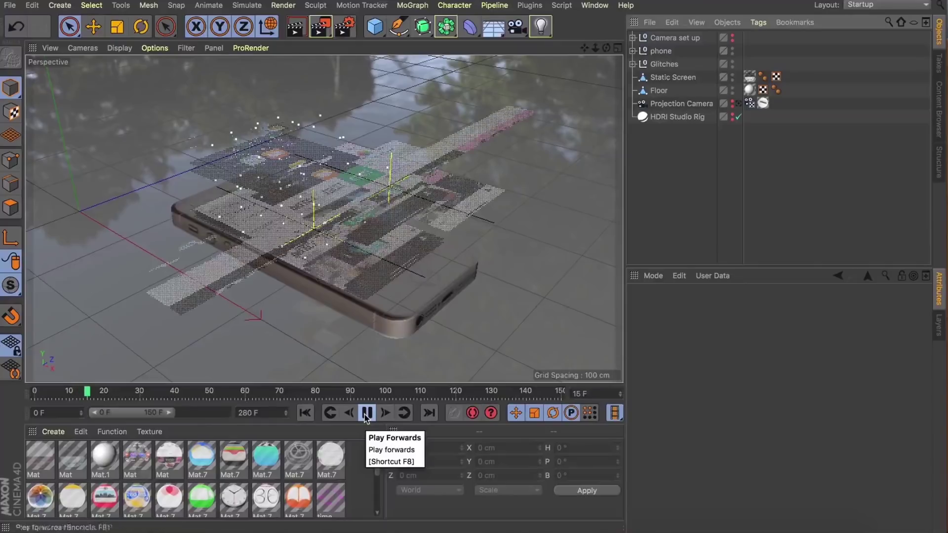
pyautogui.click(366, 412)
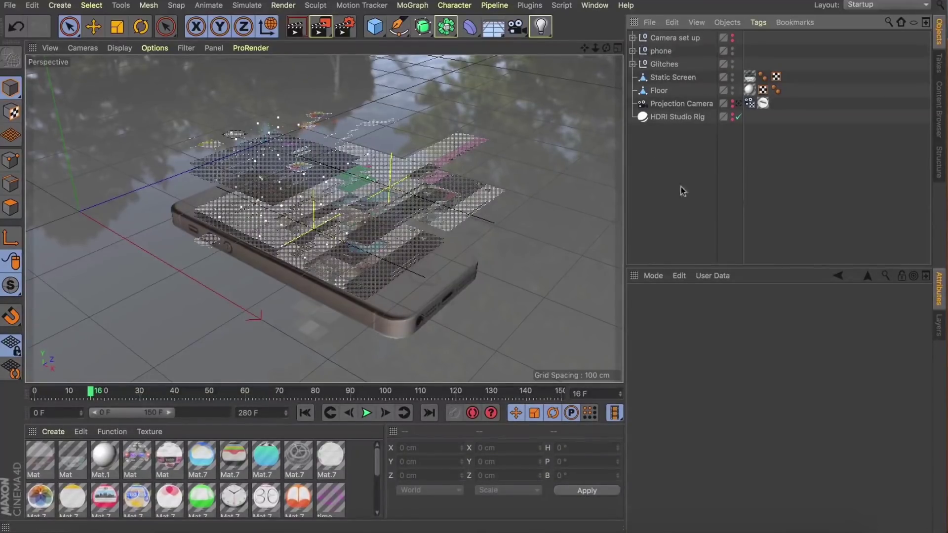
pyautogui.click(662, 108)
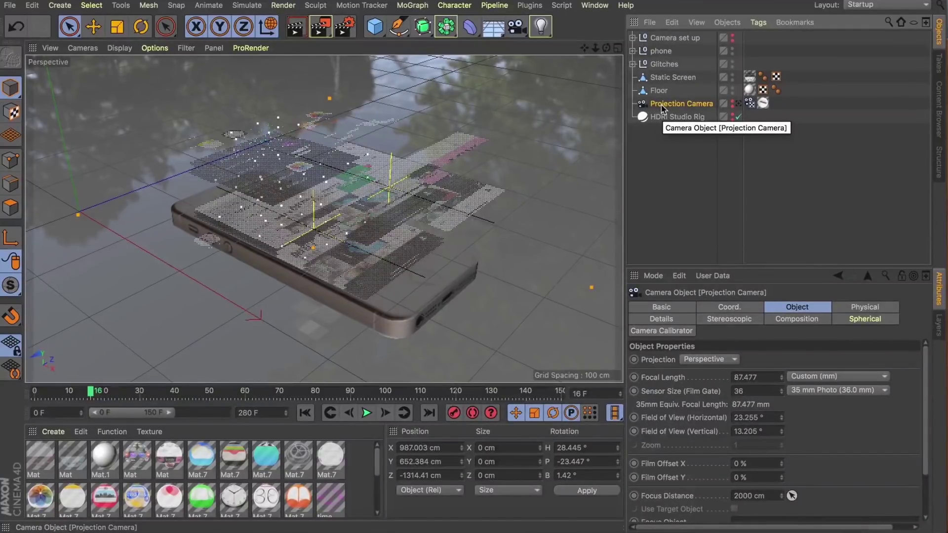
pyautogui.click(643, 138)
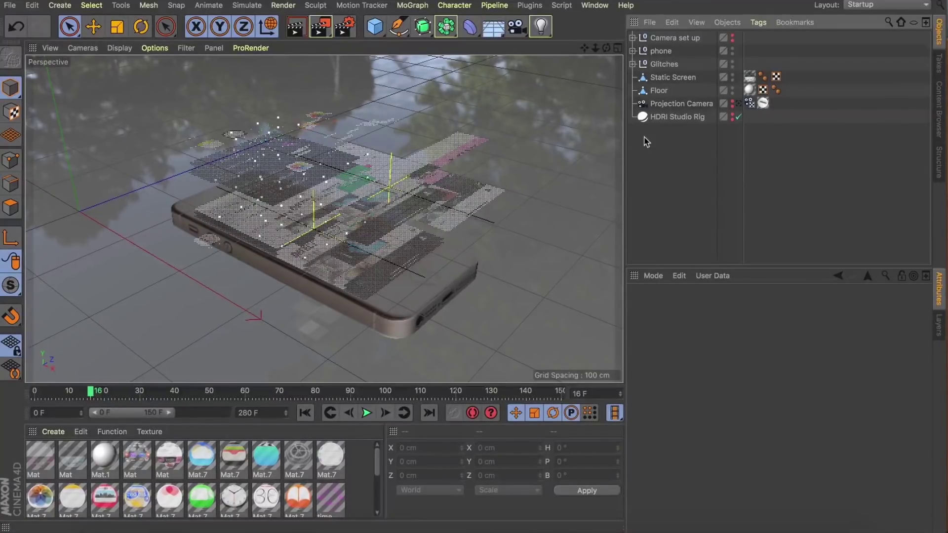
# - Start a new project, add a Motion Tracker and load the footage "Video 4-4-18, 4 56 28 pm (1).mov"
pyautogui.press('super+n')
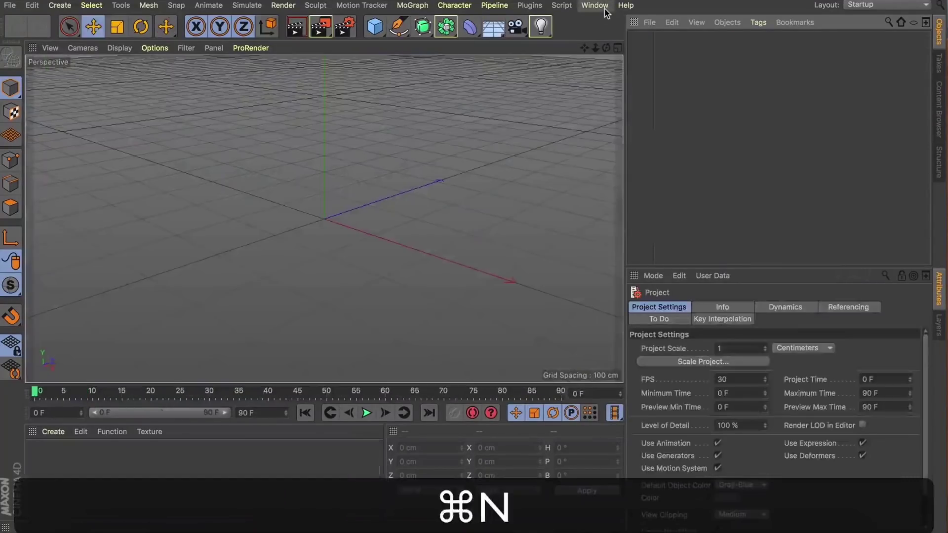
pyautogui.click(361, 5)
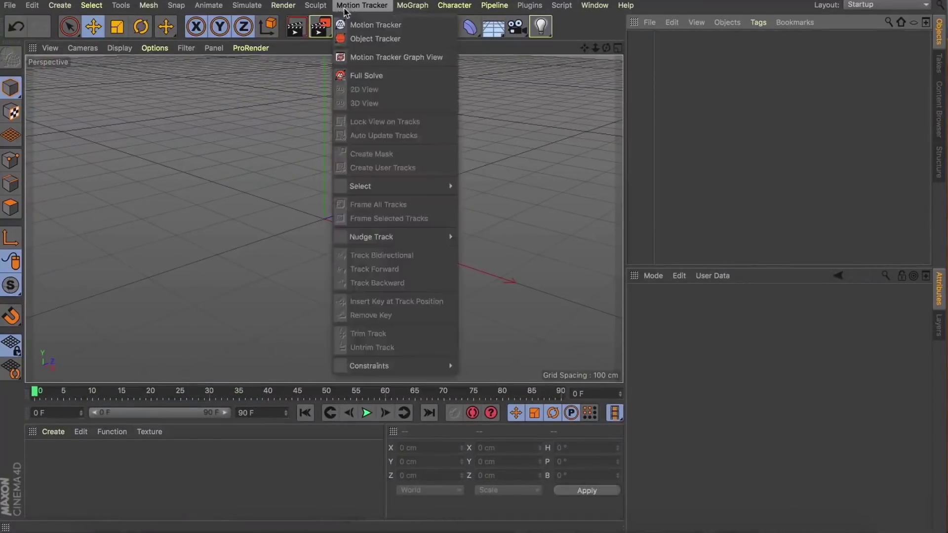
pyautogui.click(359, 25)
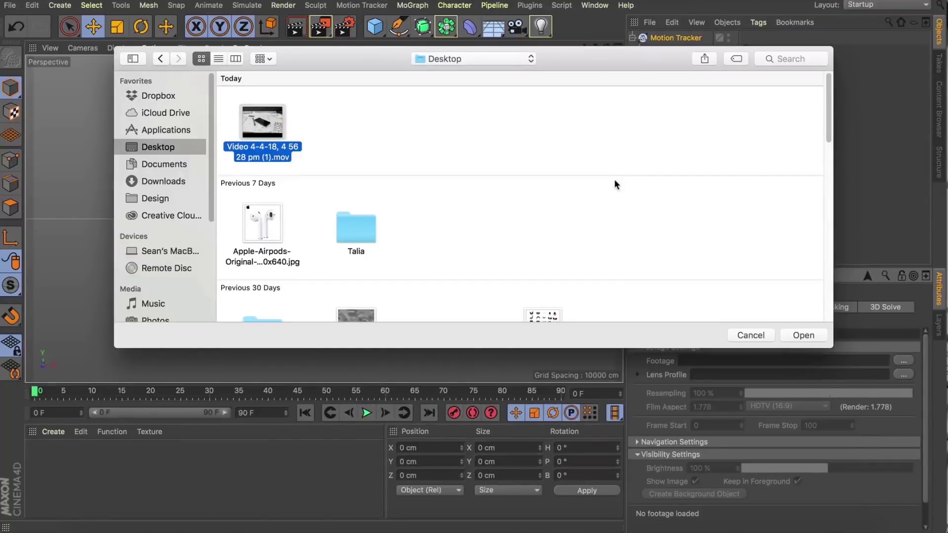
pyautogui.click(791, 337)
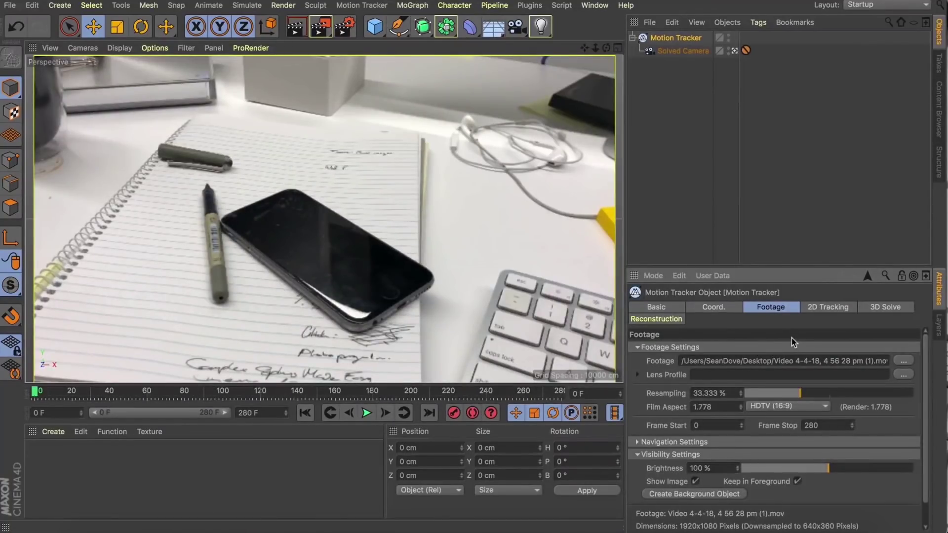
# - Create and run automatic 2D tracks on the phone footage, and bring up the 3D Solve settings
pyautogui.click(825, 308)
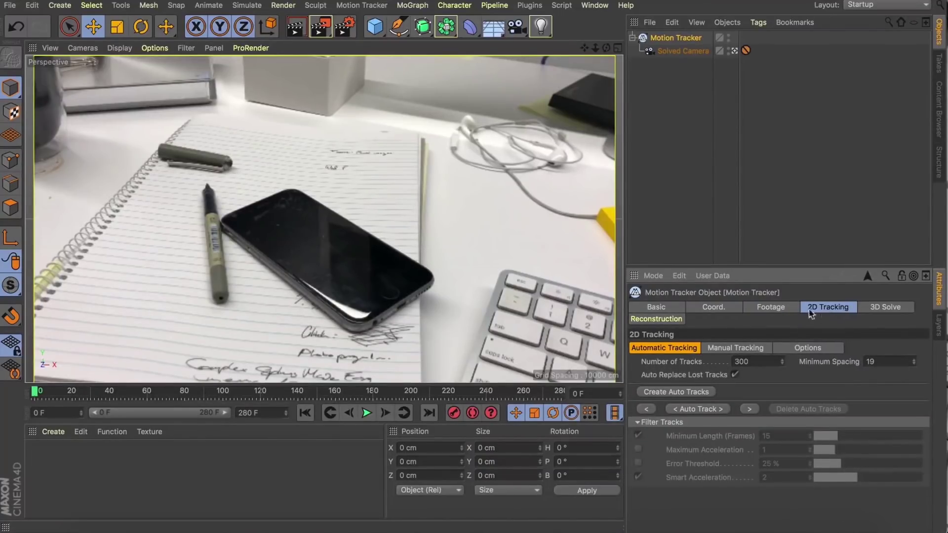
pyautogui.click(666, 394)
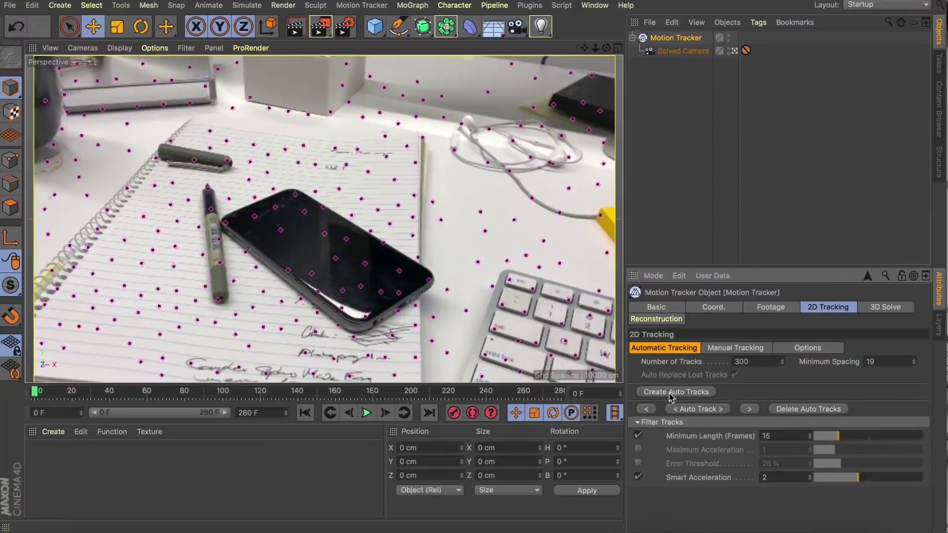
pyautogui.click(690, 410)
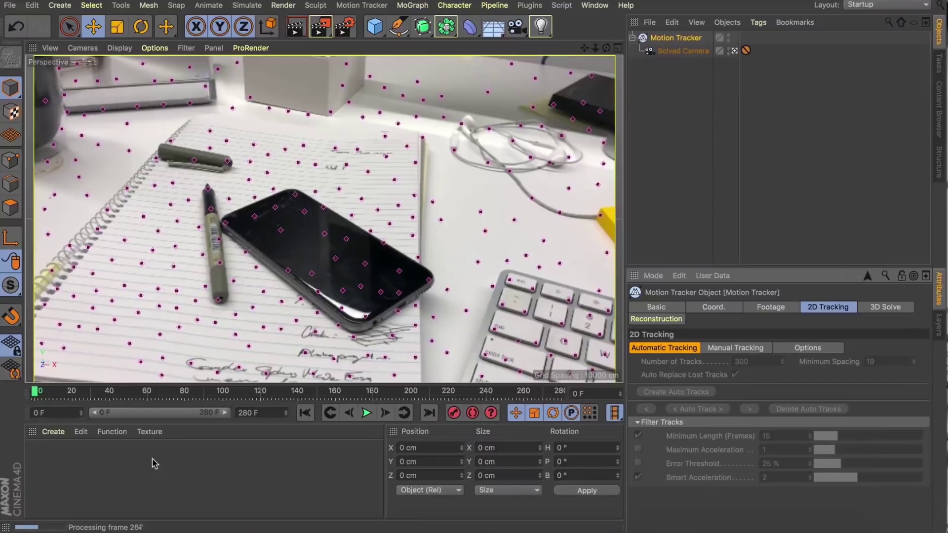
pyautogui.click(883, 308)
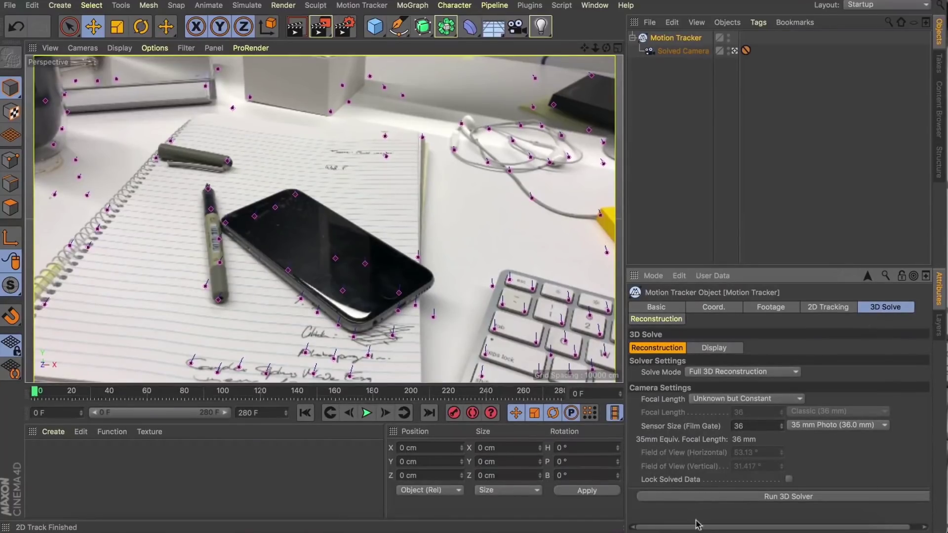
# - Run the 3D solver on the tracked footage, play the Solved Camera's motion from outside its view, and return to the first frame
pyautogui.click(674, 497)
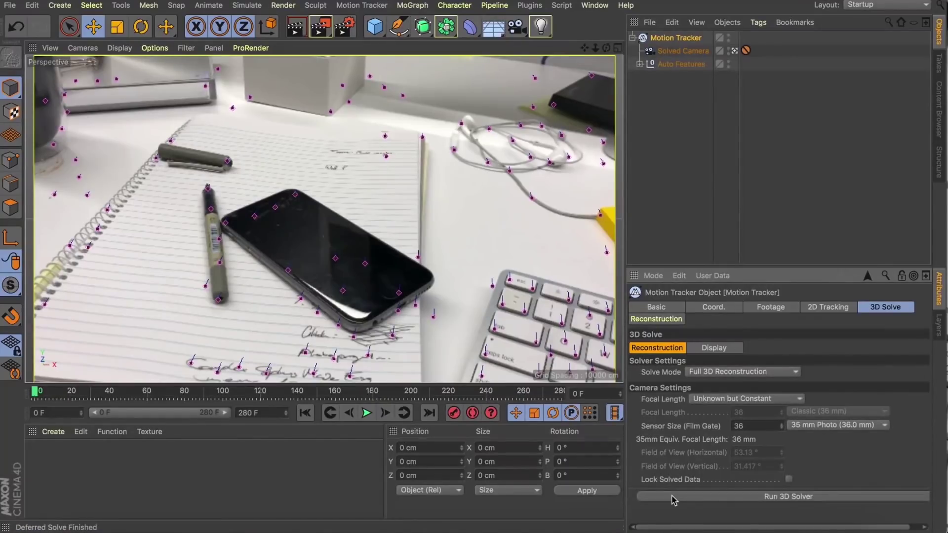
pyautogui.click(734, 51)
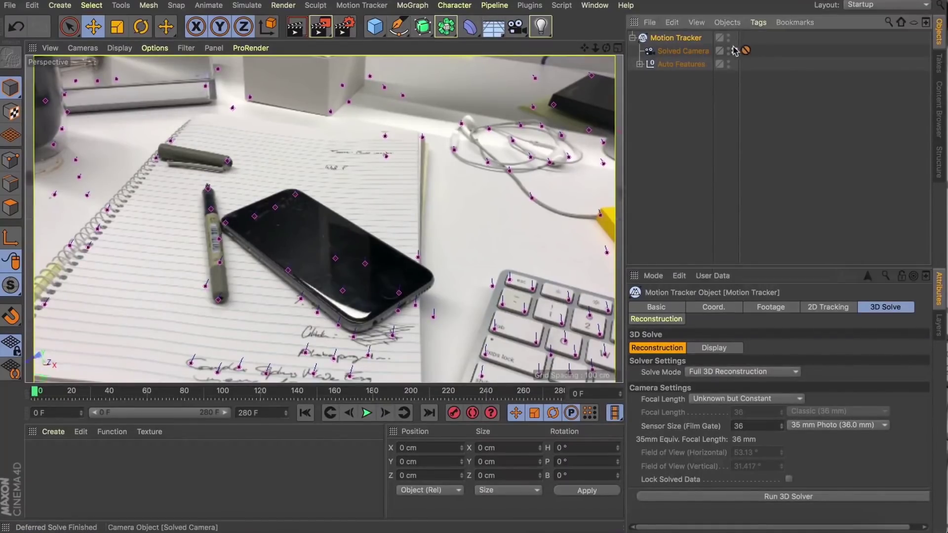
pyautogui.click(366, 413)
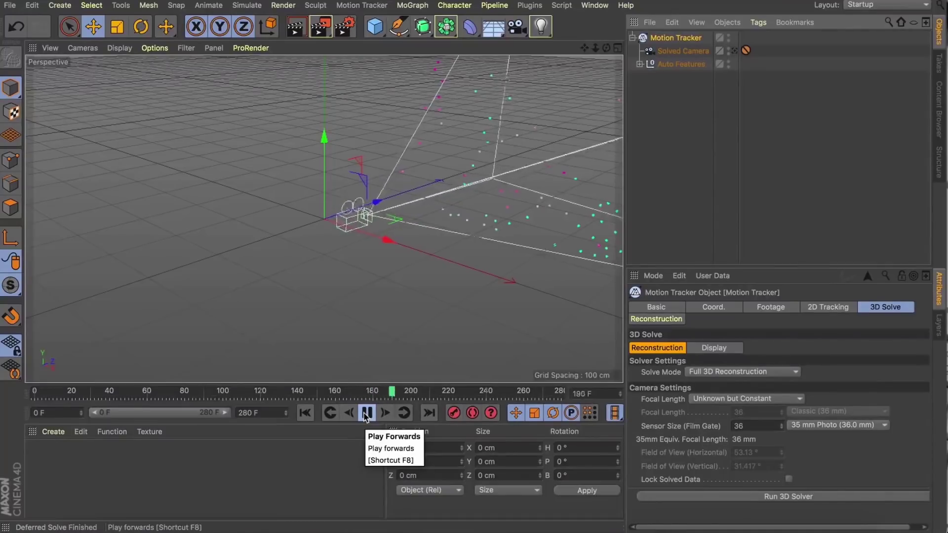
pyautogui.click(366, 413)
pyautogui.click(305, 413)
# - Copy the solved Motion Tracker into the glitch animation project and compare its placement with the screens in the four views
pyautogui.press('super+c')
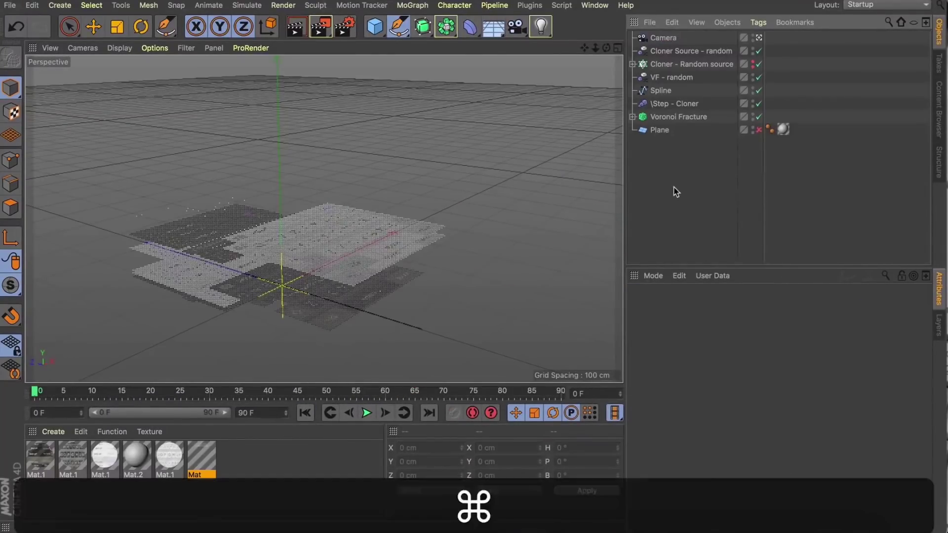
pyautogui.press('super+v')
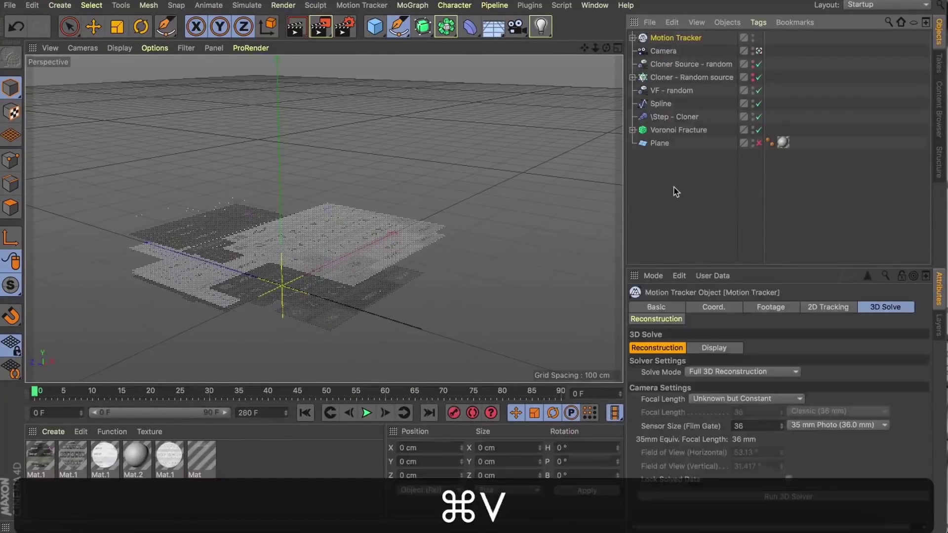
pyautogui.middleClick(280, 191)
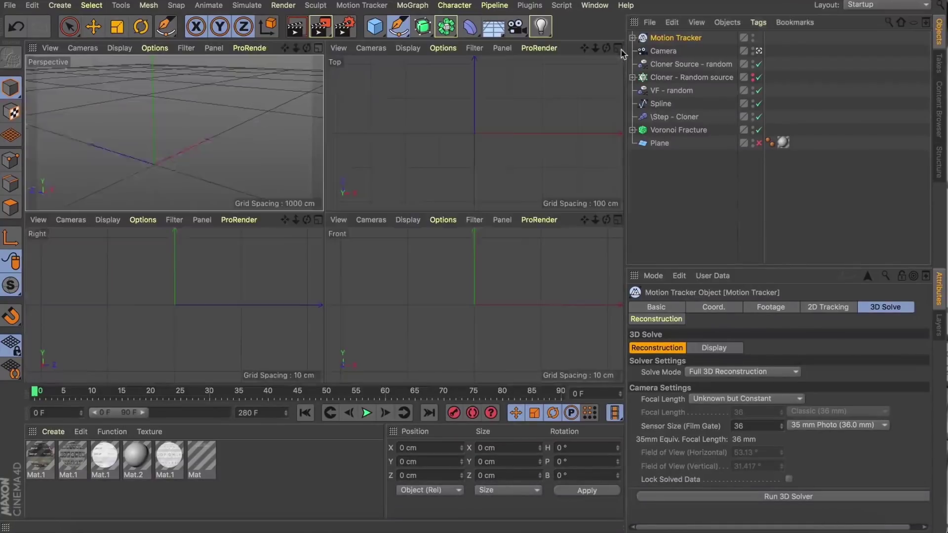
pyautogui.press('s')
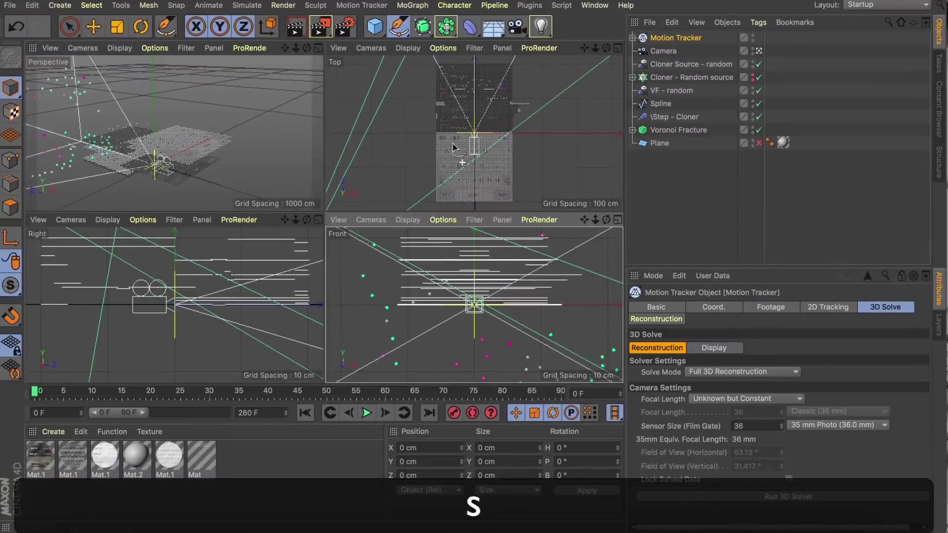
pyautogui.scroll(-5, 488, 91)
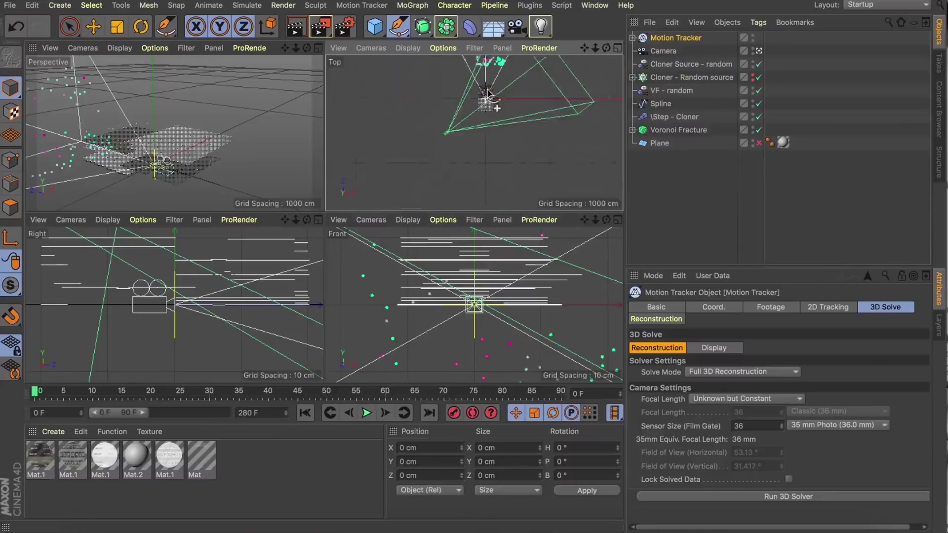
pyautogui.scroll(-6, 437, 260)
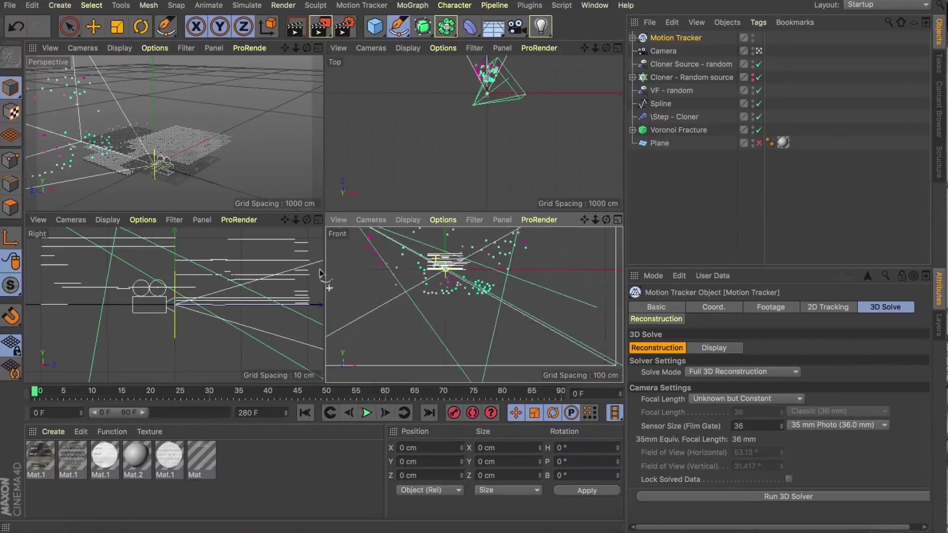
pyautogui.scroll(-3, 256, 287)
pyautogui.scroll(-4, 257, 286)
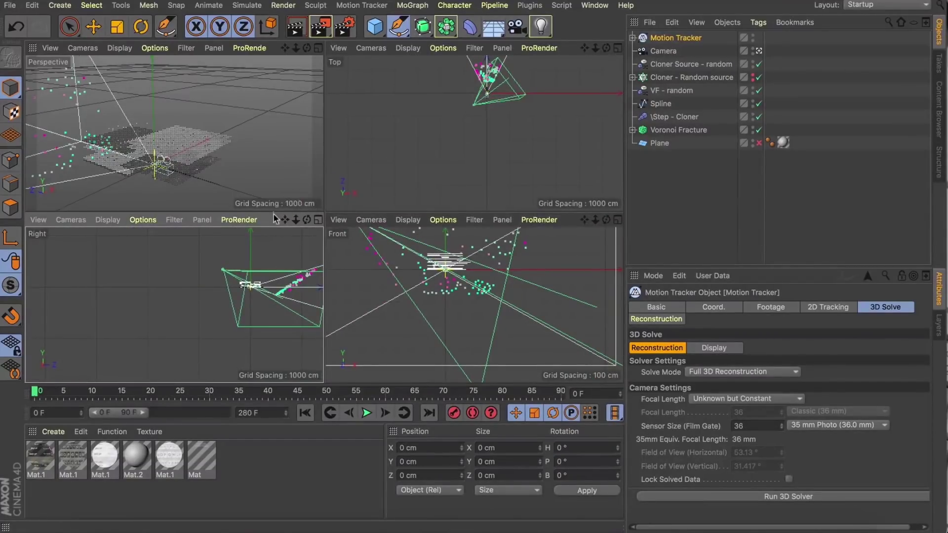
pyautogui.moveTo(284, 220)
pyautogui.mouseDown()
pyautogui.moveTo(264, 231)
pyautogui.moveTo(285, 221)
pyautogui.mouseUp()
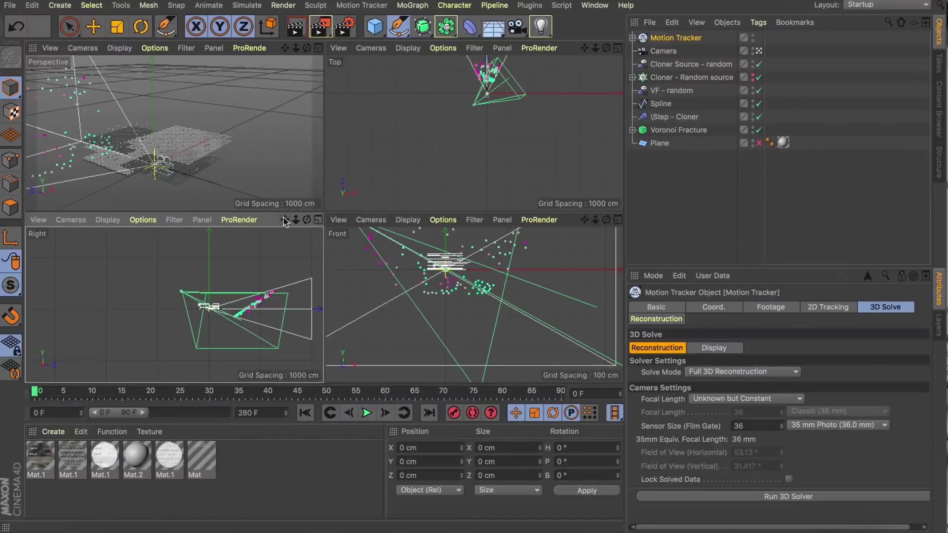
# - Examine the Motion Tracker's Solved Camera and Auto Features hierarchy, and reselect the Motion Tracker
pyautogui.click(632, 77)
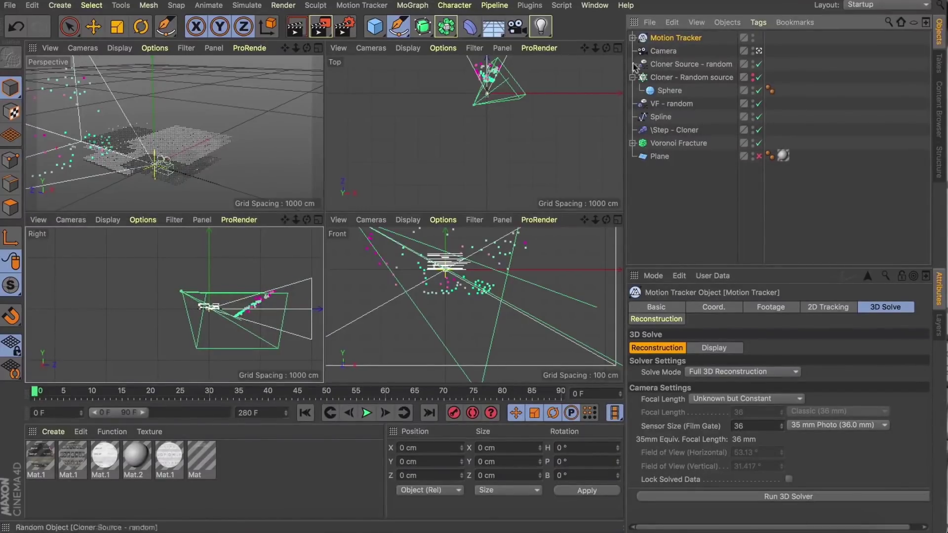
pyautogui.click(632, 77)
pyautogui.click(632, 38)
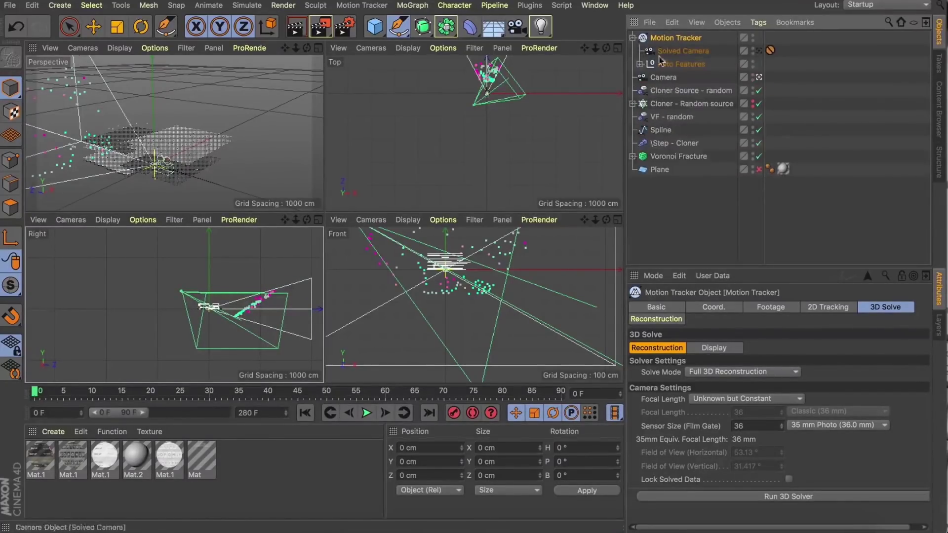
pyautogui.click(662, 65)
pyautogui.click(639, 64)
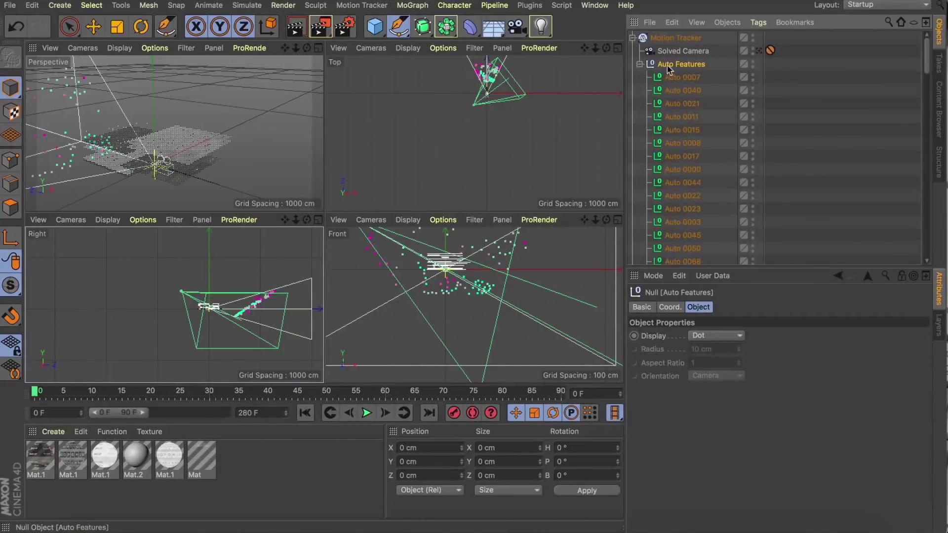
pyautogui.click(640, 64)
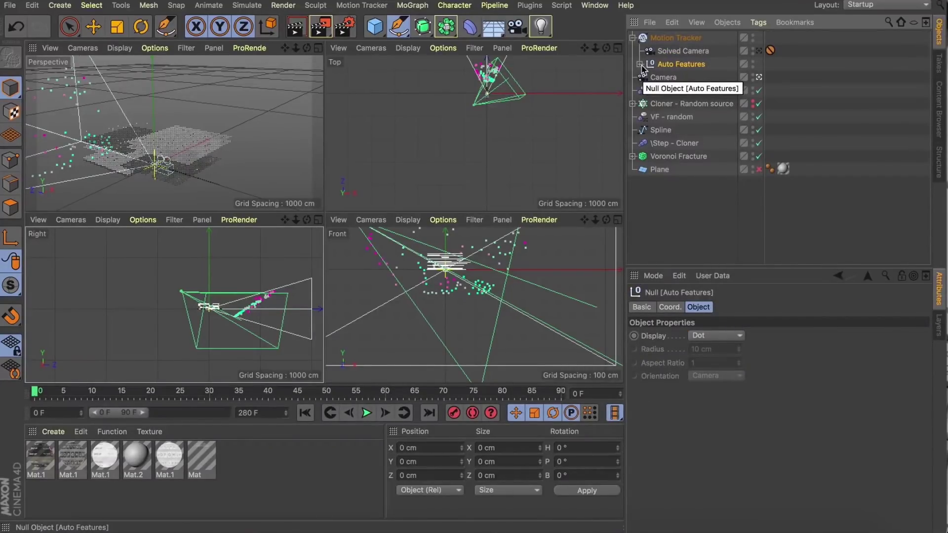
pyautogui.click(639, 64)
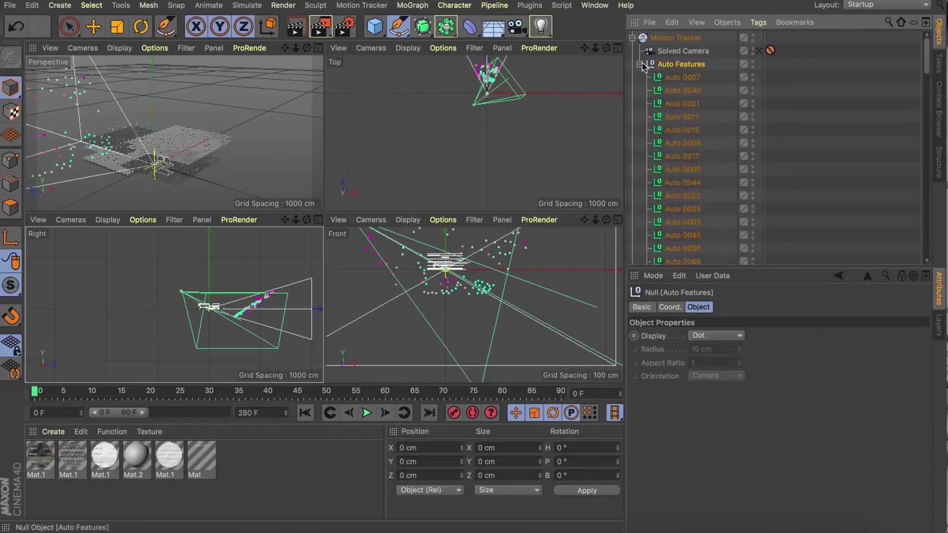
pyautogui.scroll(-20, 665, 91)
pyautogui.scroll(20, 666, 91)
pyautogui.click(660, 40)
pyautogui.click(632, 38)
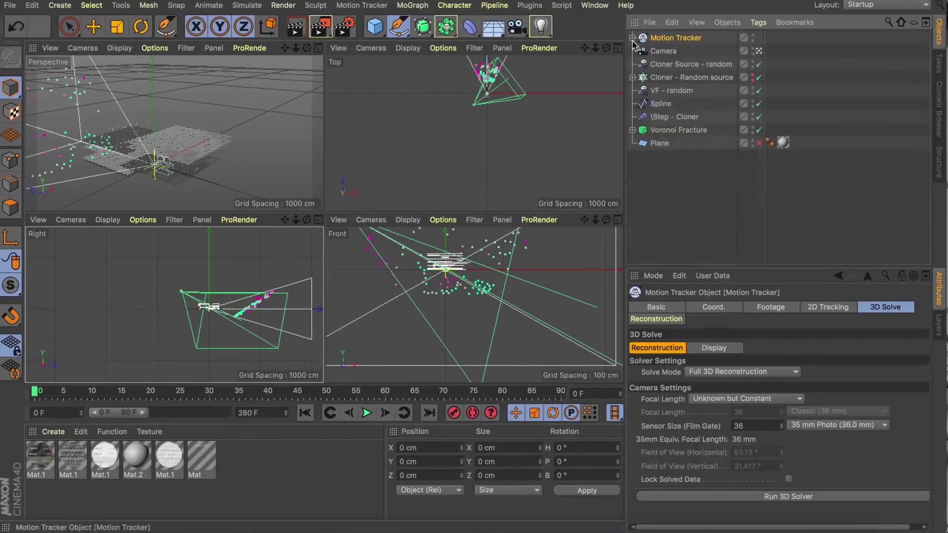
# - Tilt the Motion Tracker to a pitch of about -31.9° and move it along the world axes to about Y 414 cm, Z -743 cm
pyautogui.click(318, 221)
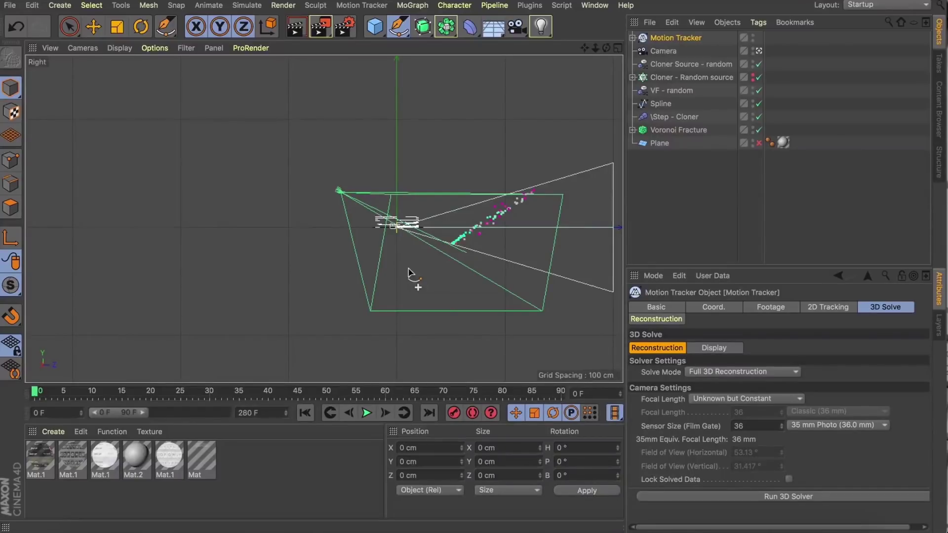
pyautogui.press('r')
pyautogui.moveTo(440, 201); pyautogui.dragTo(455, 223)
pyautogui.press('e')
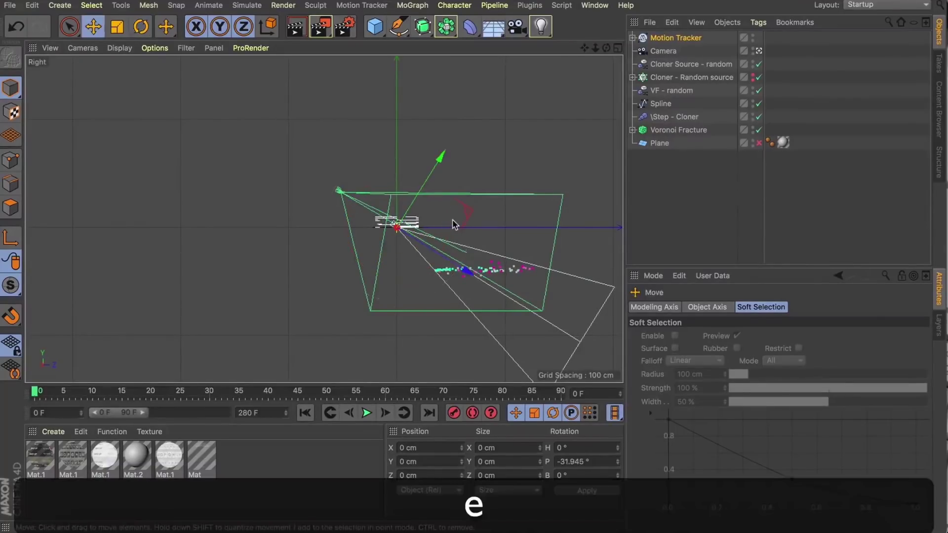
pyautogui.click(268, 28)
pyautogui.moveTo(450, 176); pyautogui.dragTo(371, 133)
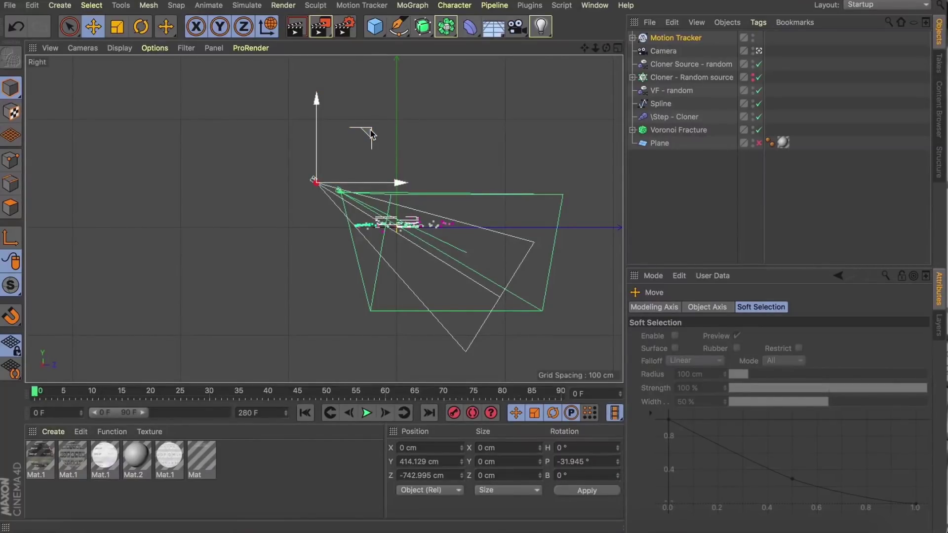
# - Look through the Solved Camera in the Perspective view and turn off Show Image in the Motion Tracker's footage settings
pyautogui.click(618, 48)
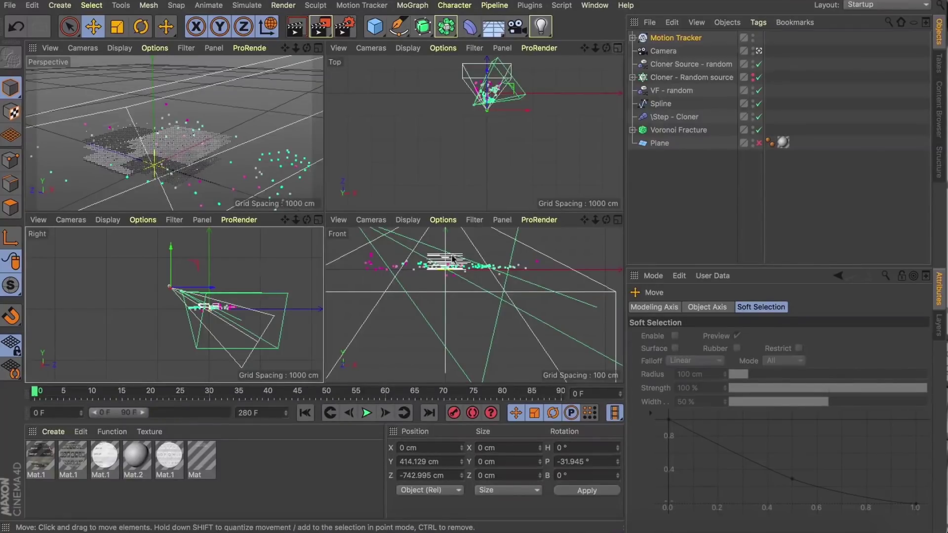
pyautogui.click(317, 49)
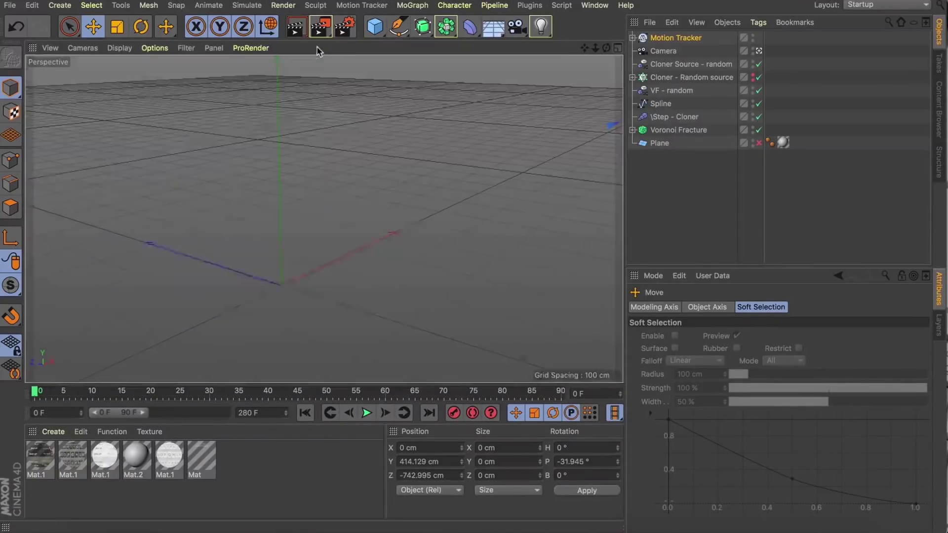
pyautogui.click(632, 38)
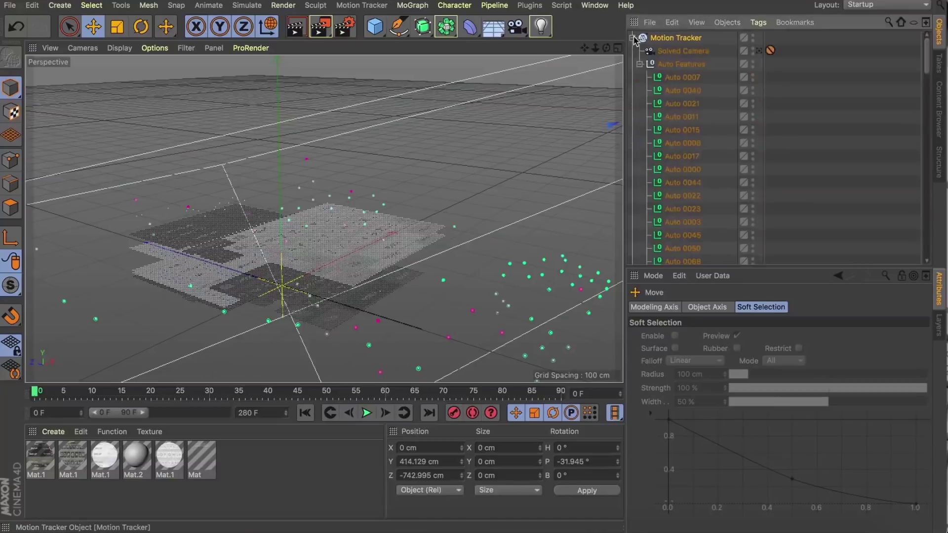
pyautogui.click(640, 64)
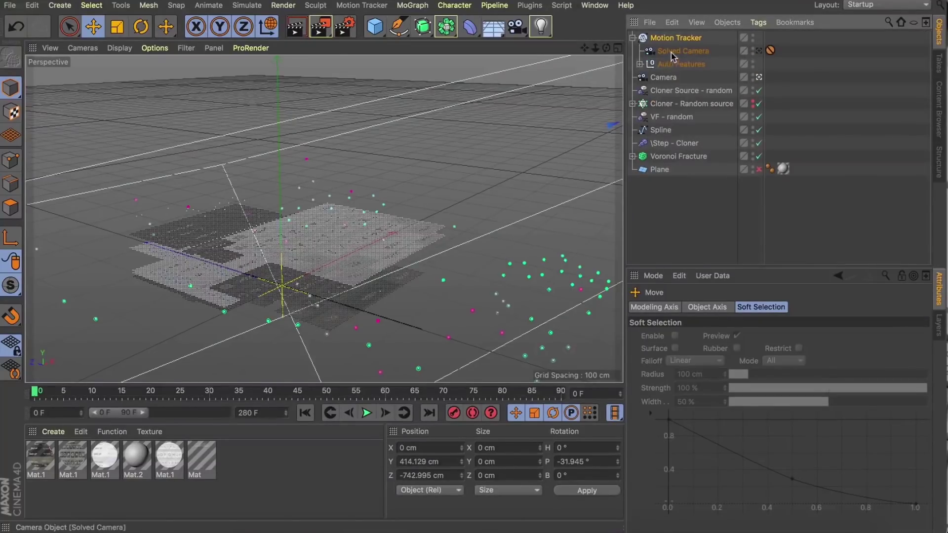
pyautogui.click(671, 51)
pyautogui.click(760, 51)
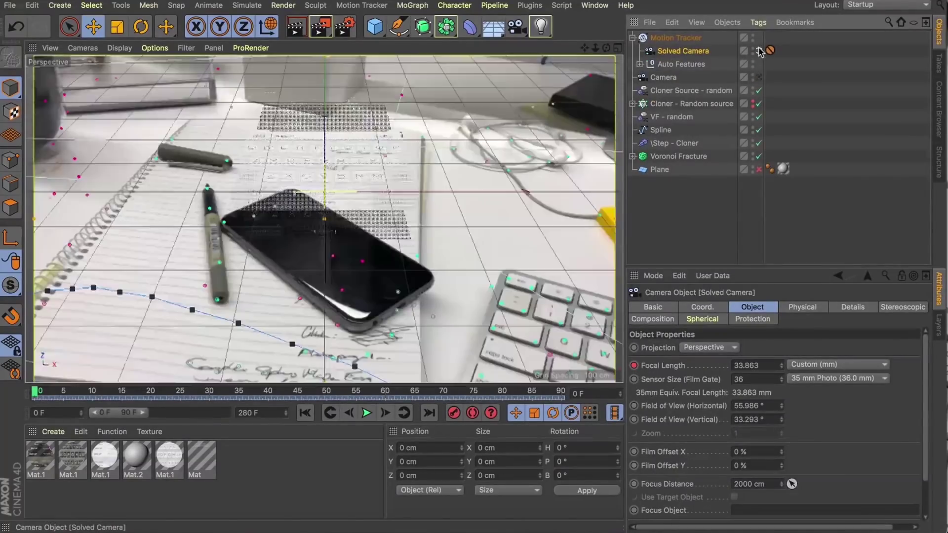
pyautogui.click(676, 38)
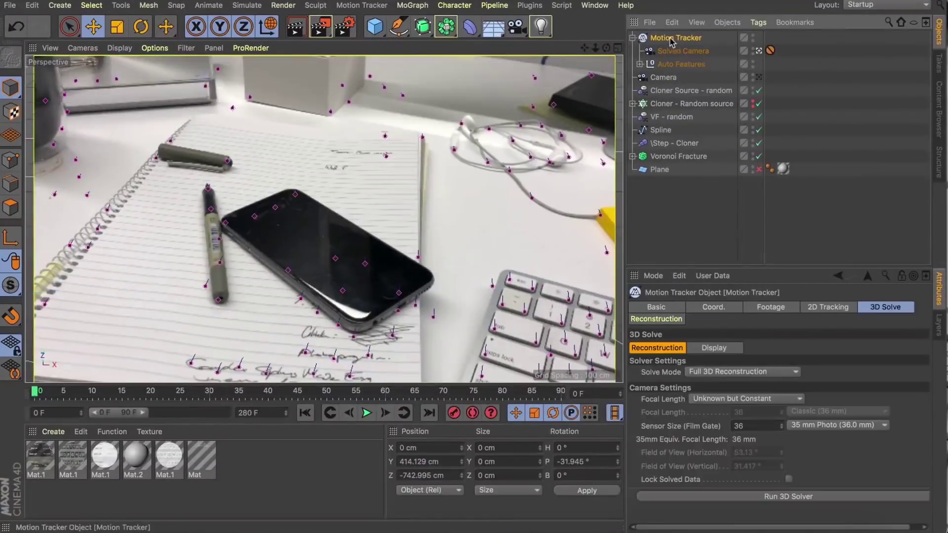
pyautogui.click(769, 307)
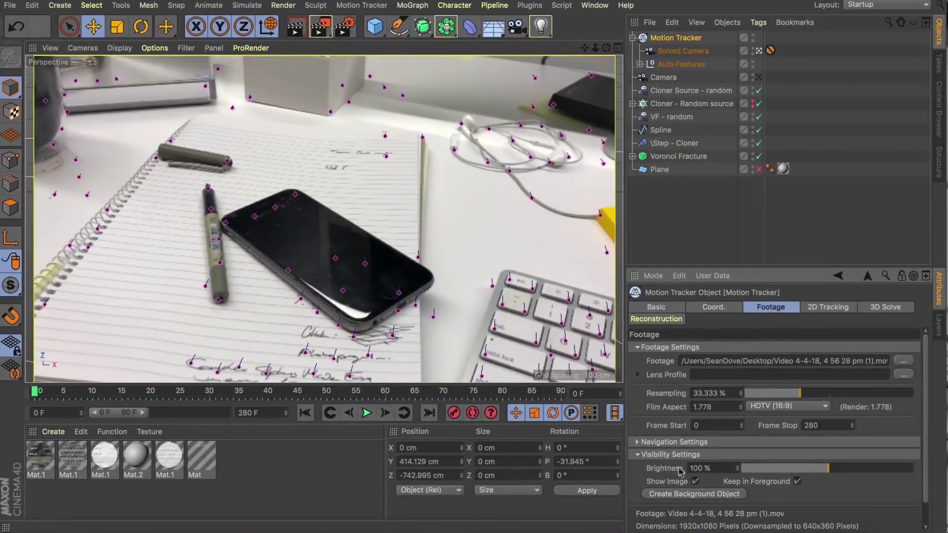
pyautogui.click(696, 481)
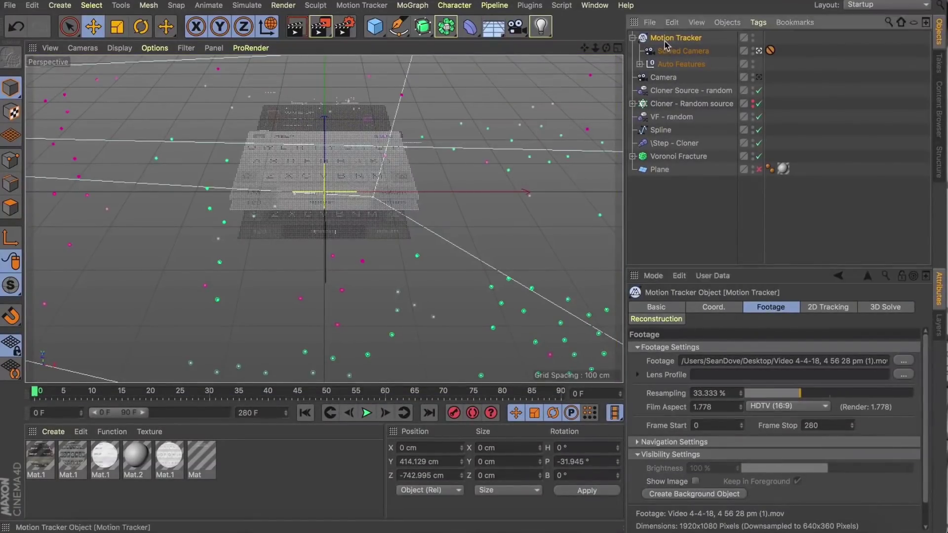
# - Rotate the Motion Tracker to a heading of about -36.4° around the world's vertical axis
pyautogui.press('r')
pyautogui.click(620, 48)
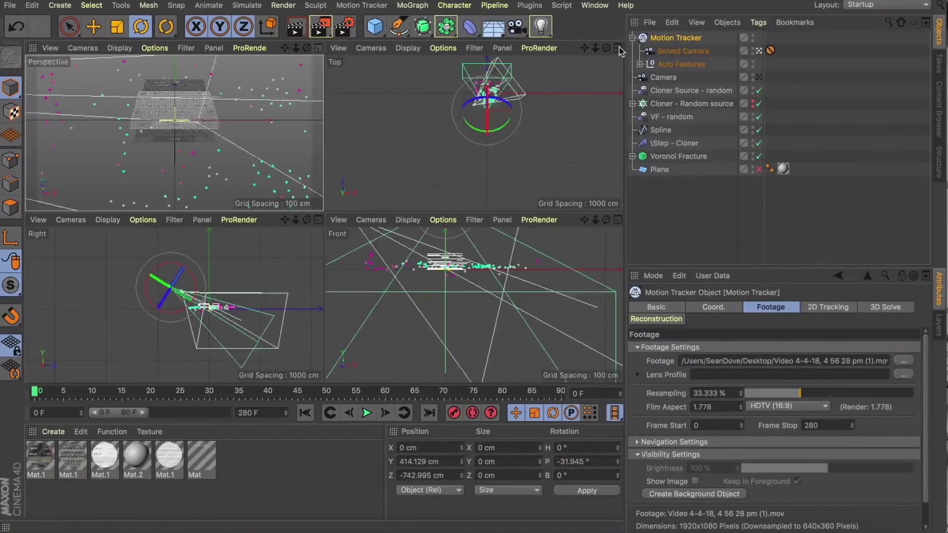
pyautogui.click(263, 30)
pyautogui.moveTo(166, 310); pyautogui.dragTo(149, 288)
# - Move the Motion Tracker along the world axes to about X -465 cm, Y 478 cm, Z -603 cm
pyautogui.press('e')
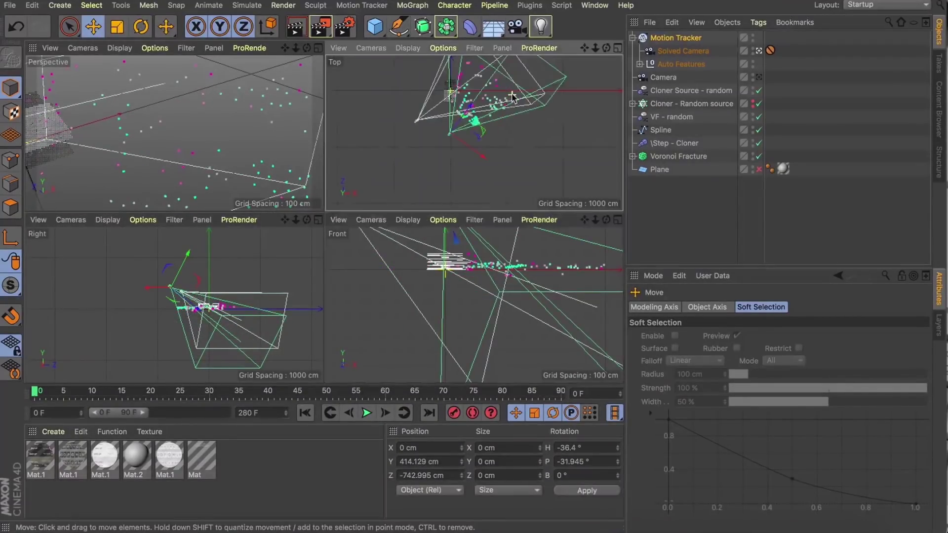
pyautogui.click(265, 28)
pyautogui.click(266, 28)
pyautogui.moveTo(486, 134); pyautogui.dragTo(459, 132)
pyautogui.moveTo(424, 105); pyautogui.dragTo(424, 98)
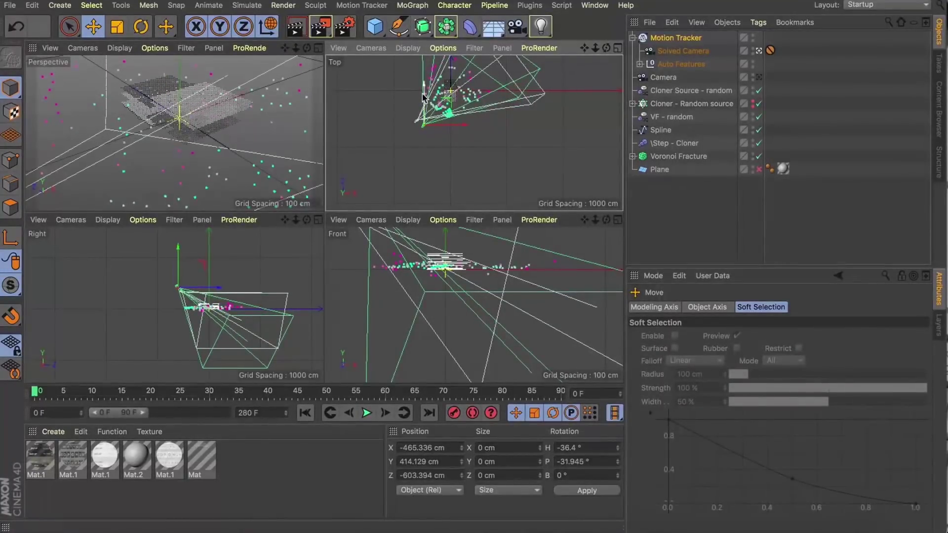
pyautogui.moveTo(178, 262); pyautogui.dragTo(178, 257)
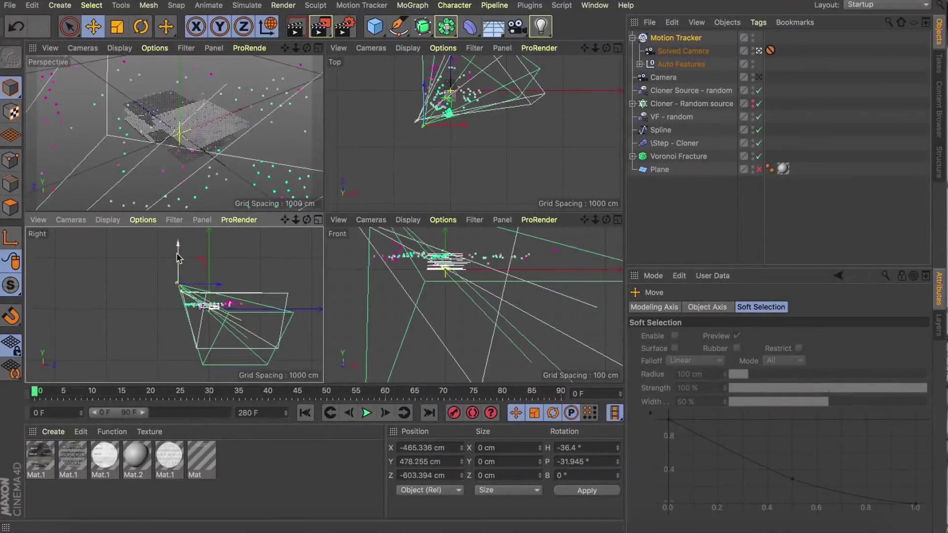
# - Play the glitch animation through the Solved Camera and delete the old Camera object
pyautogui.click(319, 48)
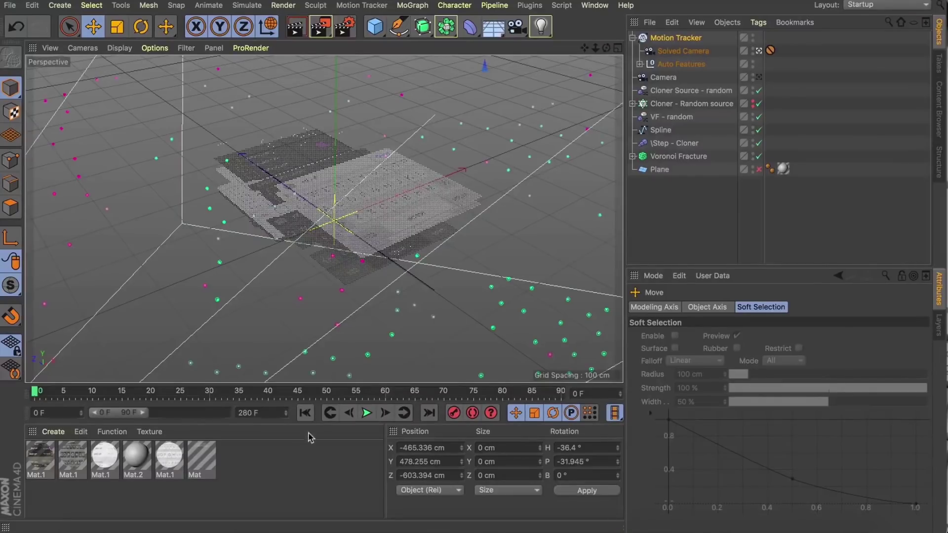
pyautogui.click(366, 413)
pyautogui.click(366, 413)
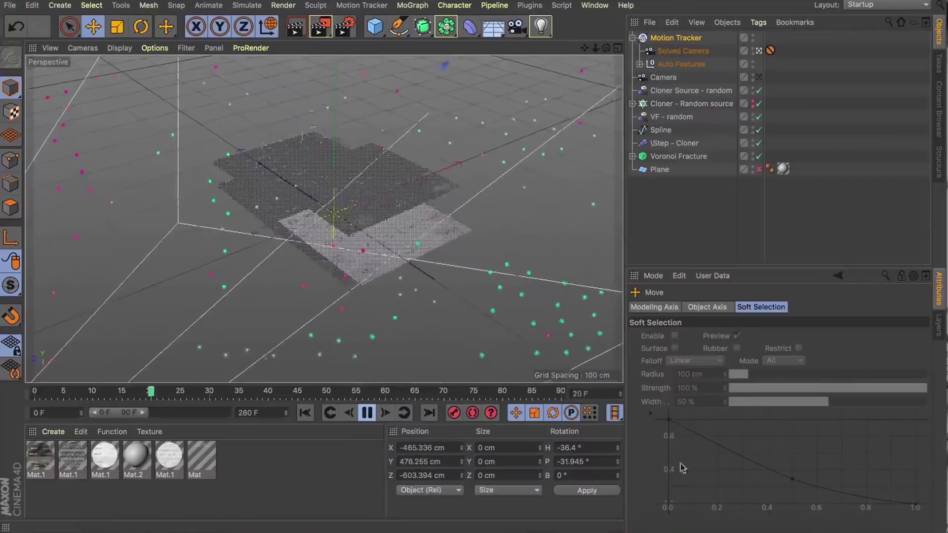
pyautogui.click(662, 77)
pyautogui.press('BackSpace')
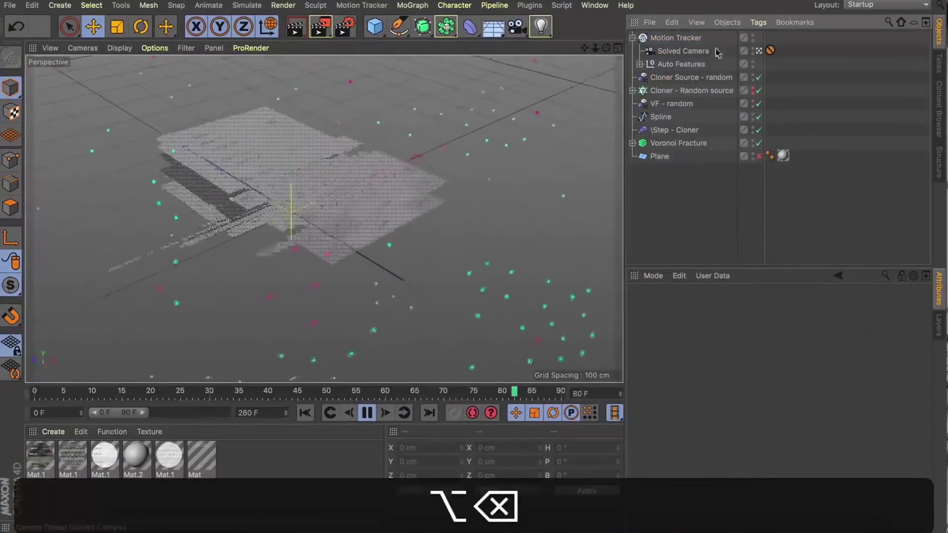